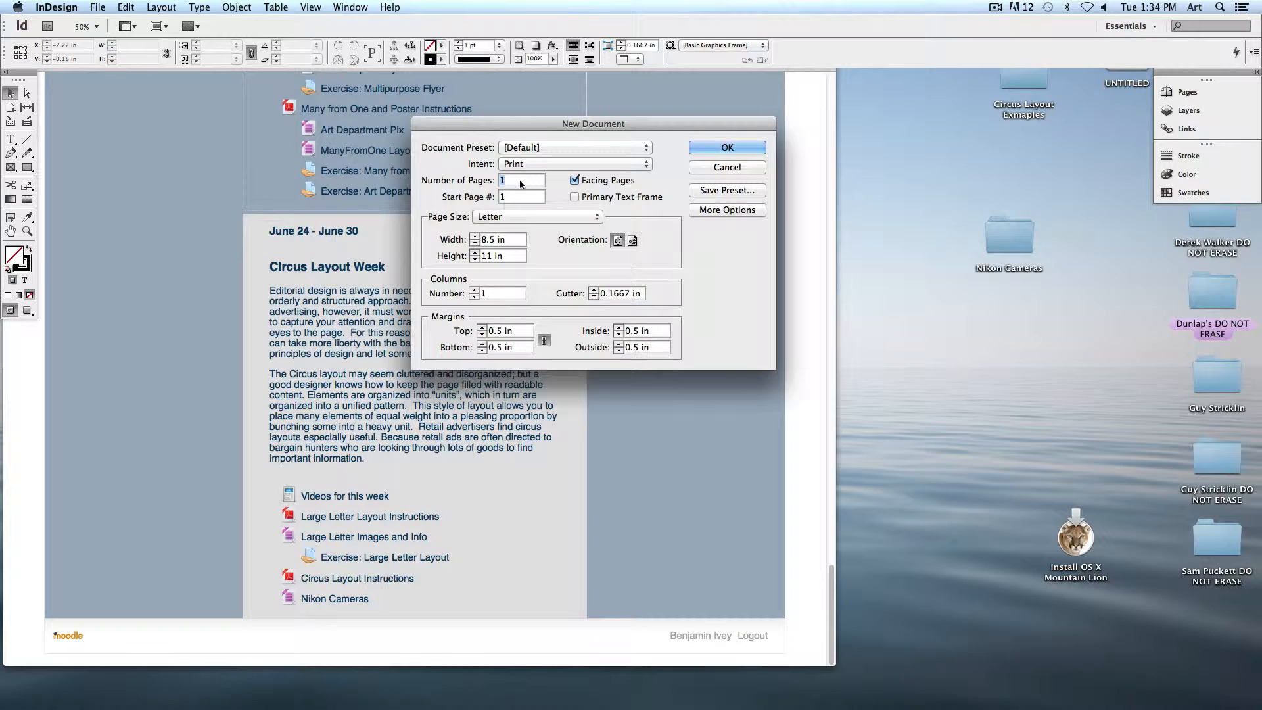
Set the new document to 4 pages and 4 columns with a 0.125 in gutter
{"action": "type", "text": "4"}
{"action": "left_click", "coordinate": [475, 290]}
{"action": "left_click", "coordinate": [474, 290]}
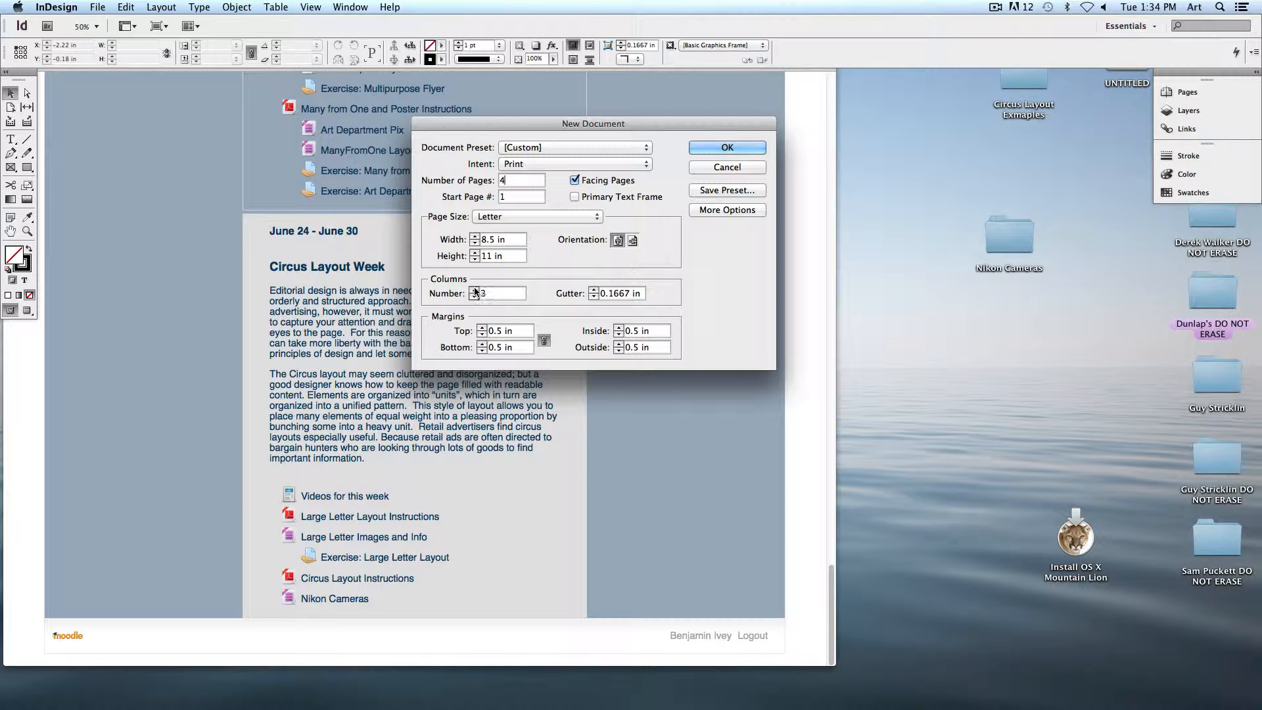
{"action": "left_click", "coordinate": [475, 290]}
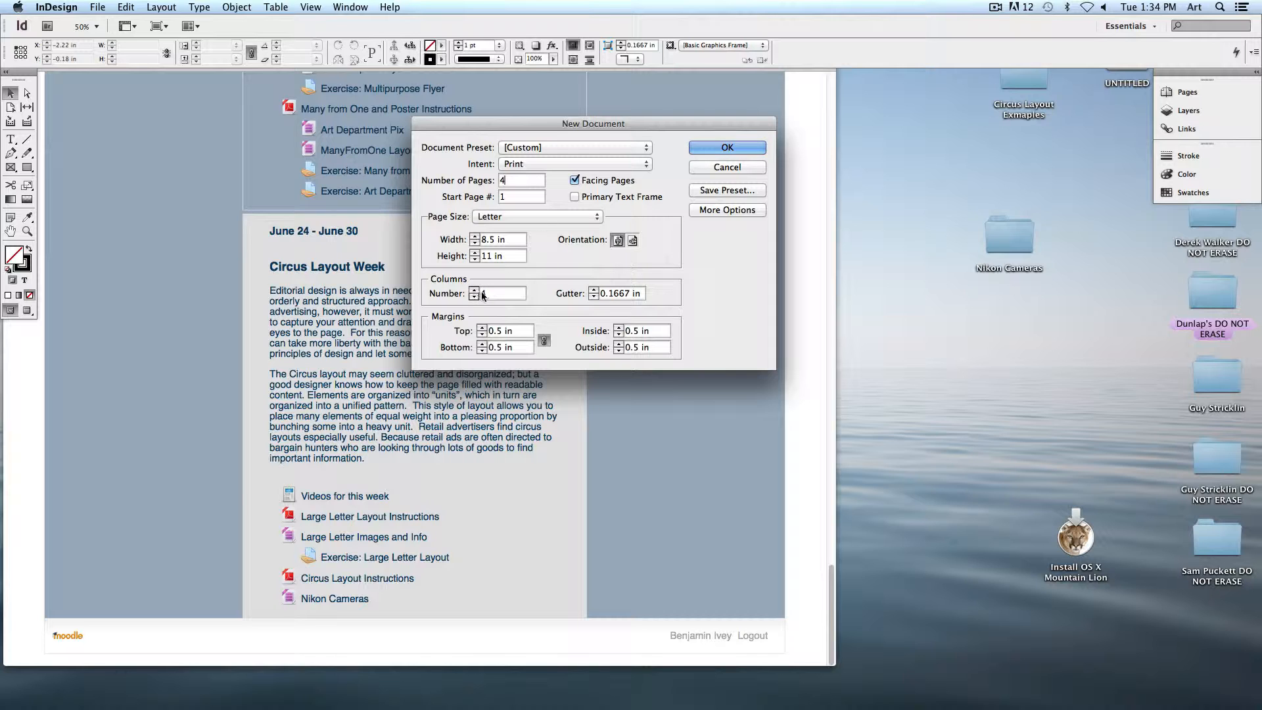
{"action": "left_click", "coordinate": [593, 297]}
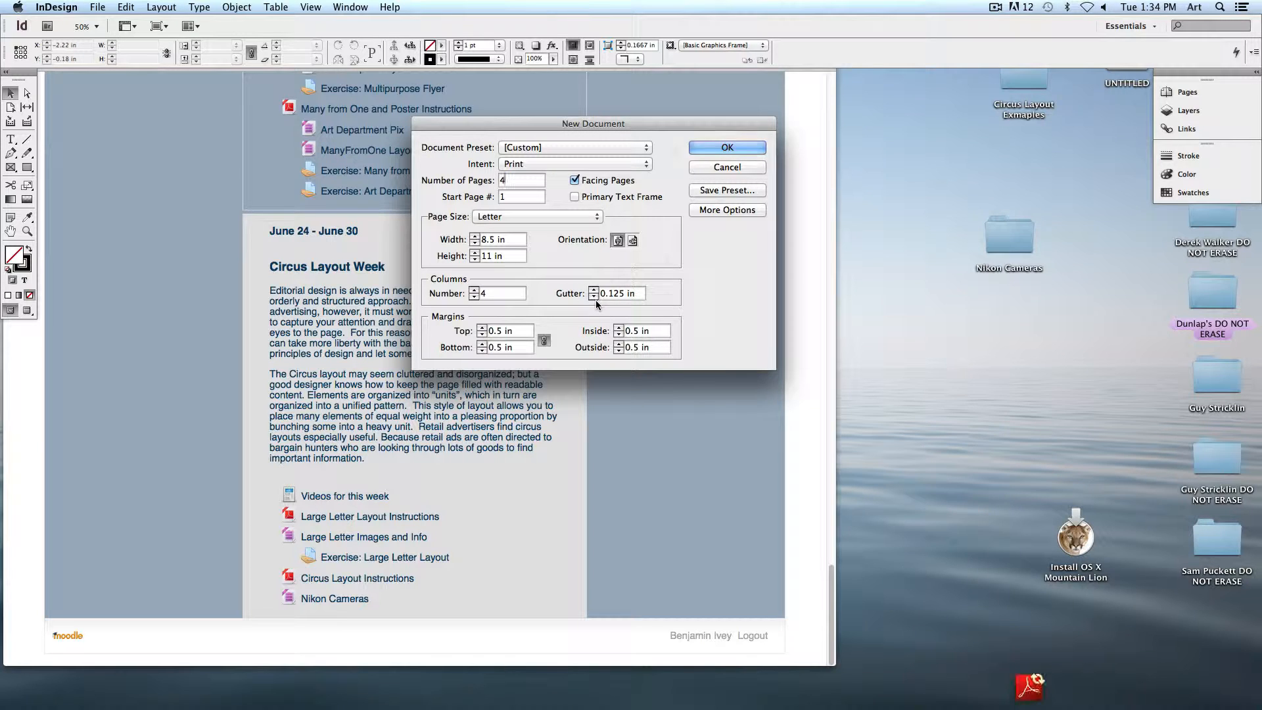
Set all page margins to 0.25 in and create the document
{"action": "left_click", "coordinate": [482, 332]}
{"action": "left_click", "coordinate": [482, 333]}
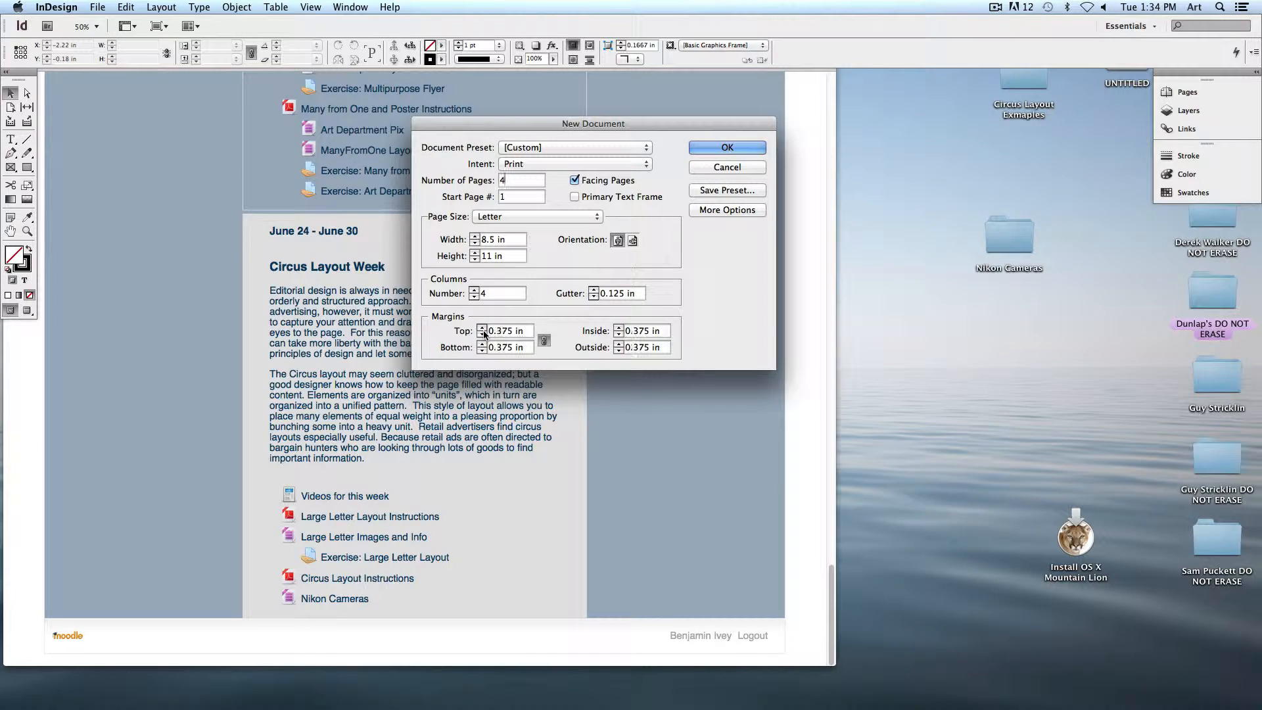
{"action": "left_click", "coordinate": [483, 333]}
{"action": "left_click", "coordinate": [482, 333]}
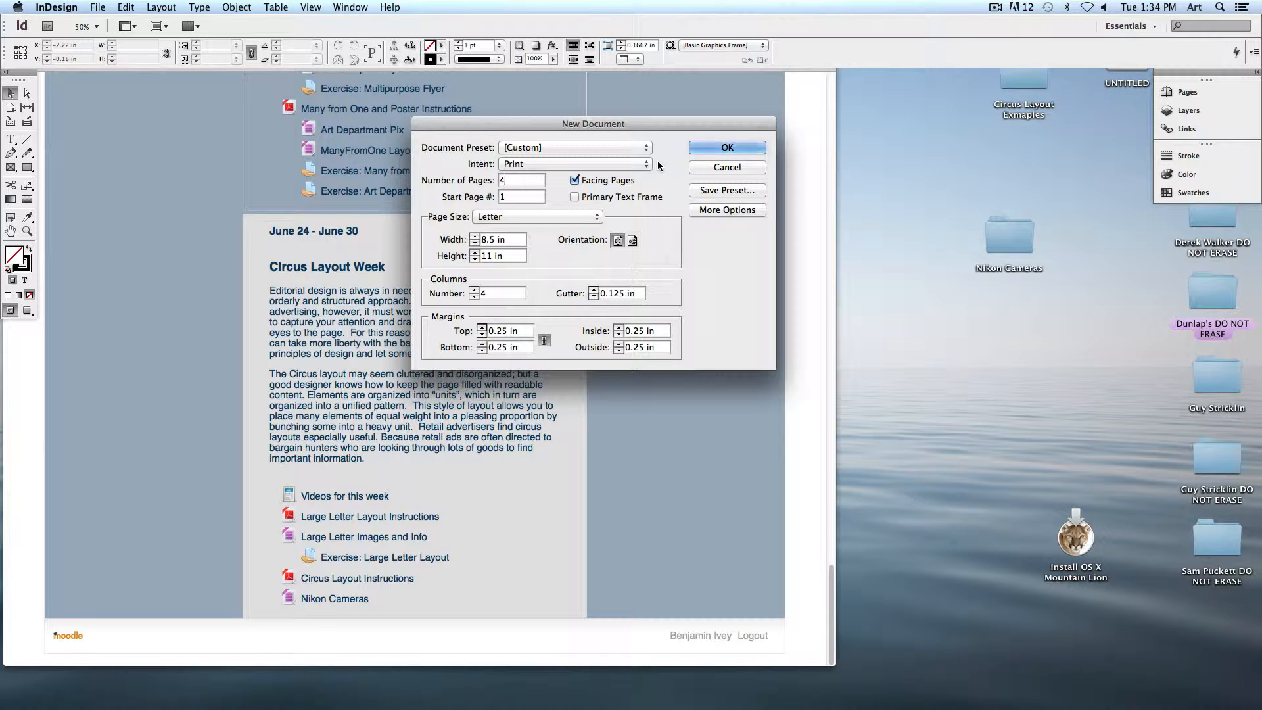
{"action": "left_click", "coordinate": [728, 146]}
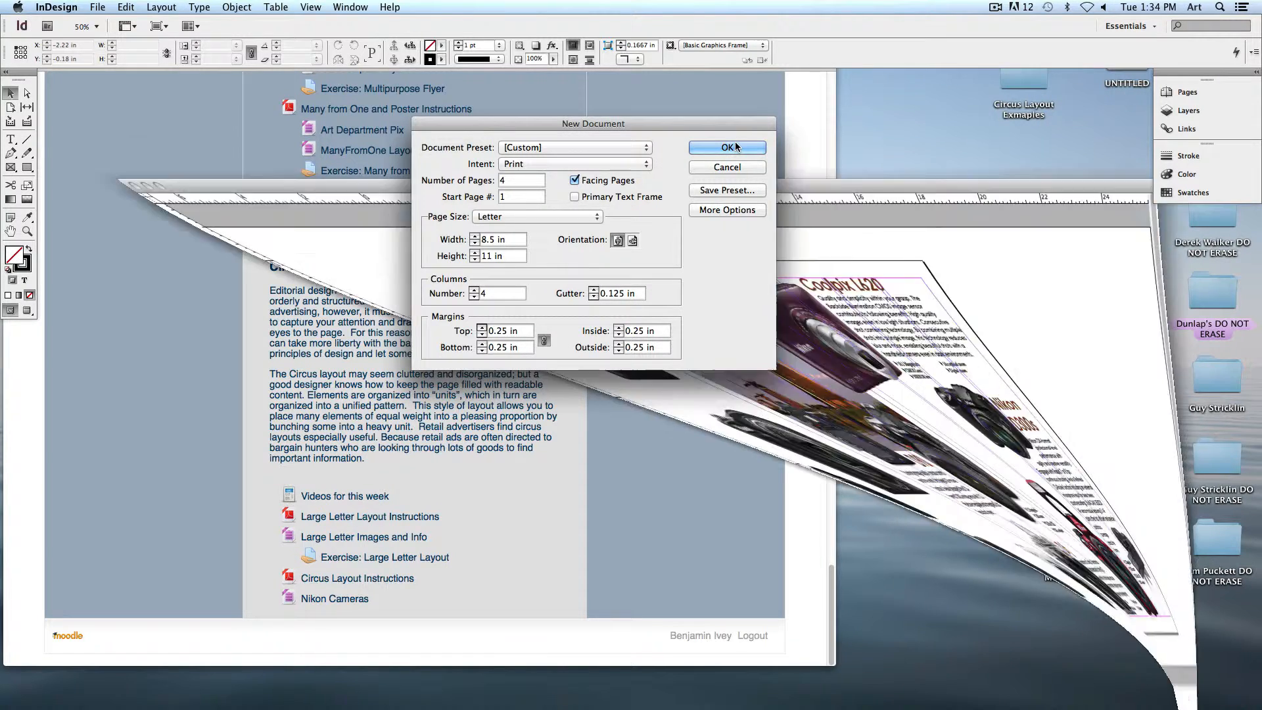
Examine how the new document's four pages are arranged into spreads, on the pasteboard and in the page overview
{"action": "scroll", "coordinate": [803, 195], "scroll_direction": "right", "scroll_amount": 3}
{"action": "scroll", "coordinate": [802, 195], "scroll_direction": "down", "scroll_amount": 1}
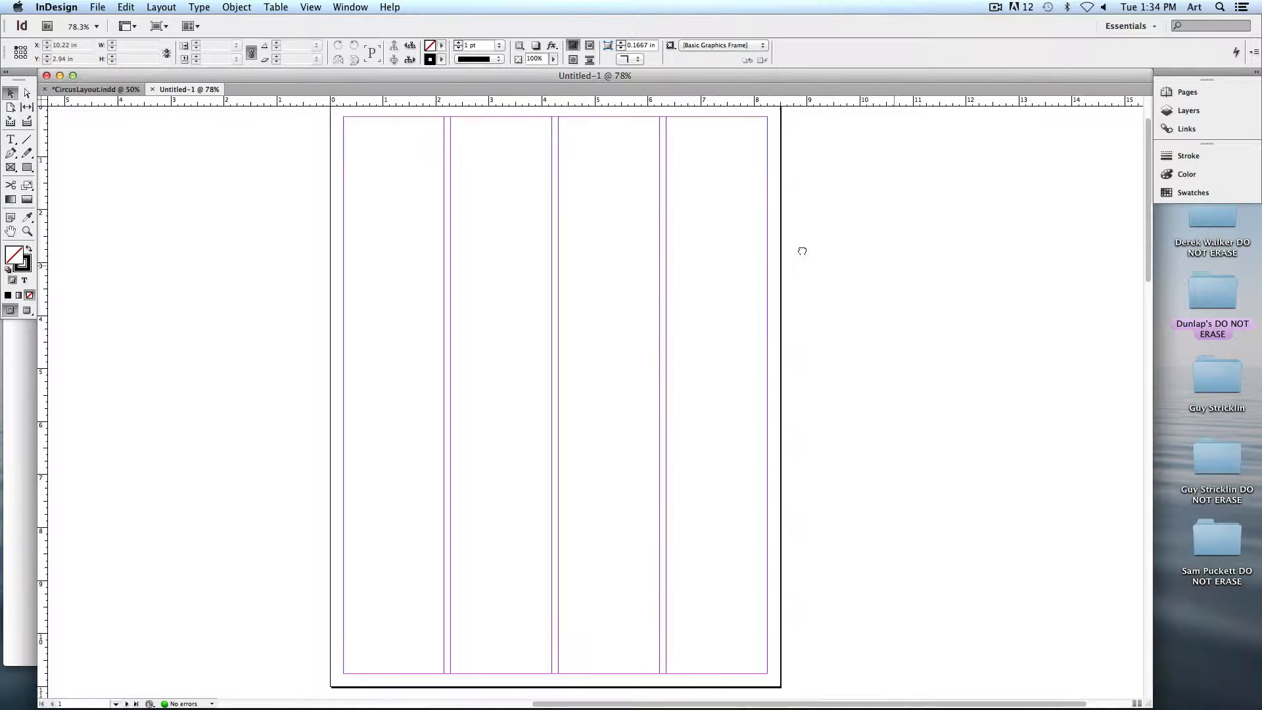
{"action": "key", "text": "super+0"}
{"action": "key", "text": "super+minus"}
{"action": "key", "text": "super+minus"}
{"action": "key", "text": "super+minus"}
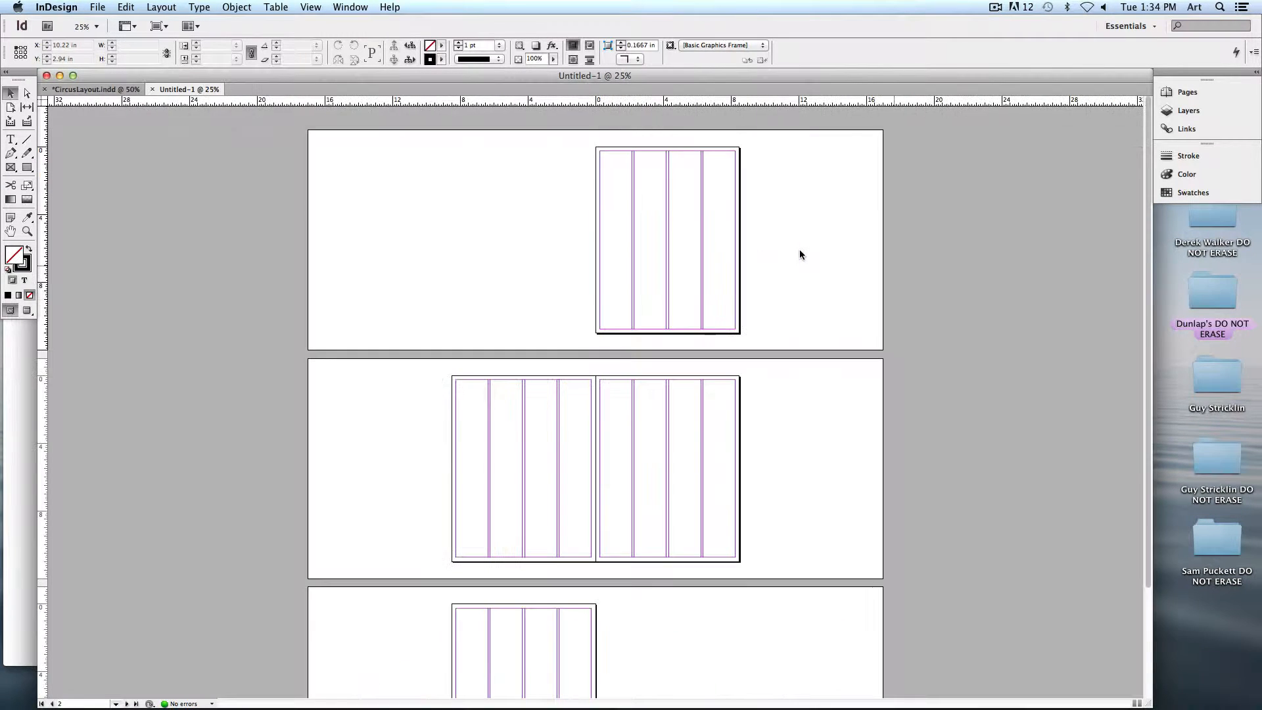
{"action": "scroll", "coordinate": [792, 283], "scroll_direction": "down", "scroll_amount": 2}
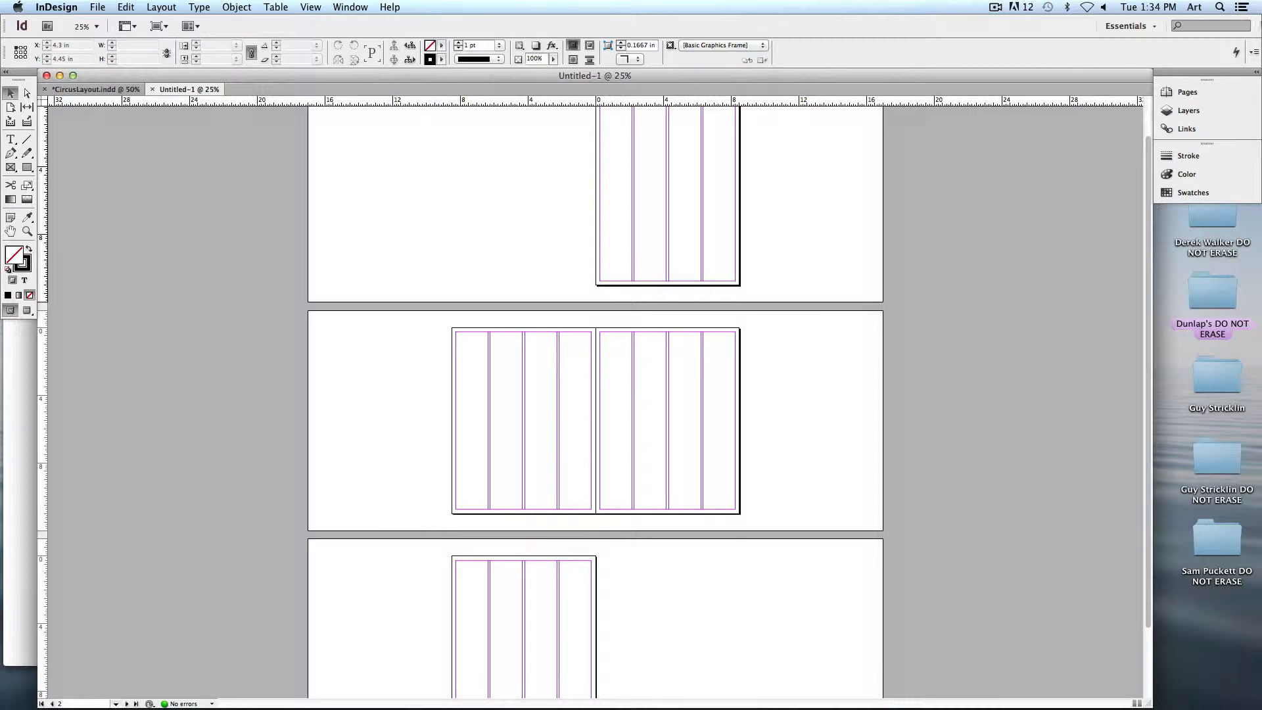
{"action": "left_click", "coordinate": [1191, 92]}
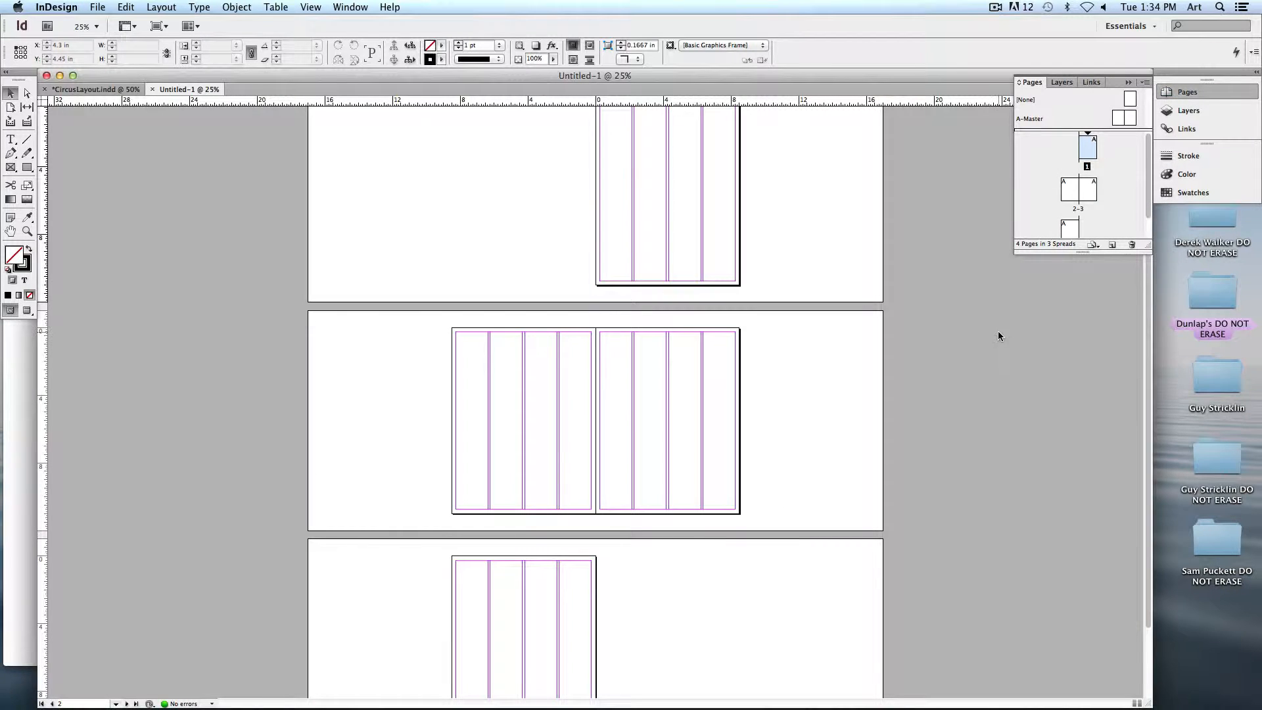
{"action": "scroll", "coordinate": [868, 290], "scroll_direction": "up", "scroll_amount": 3}
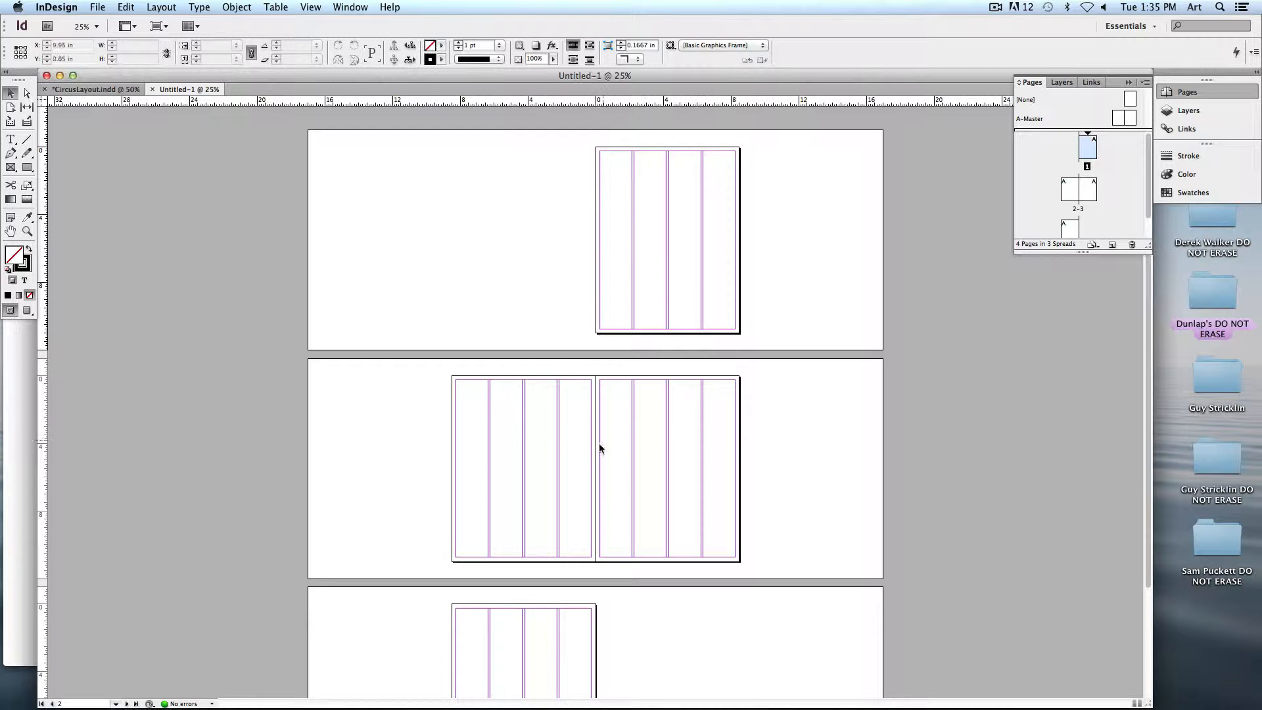
{"action": "scroll", "coordinate": [578, 454], "scroll_direction": "down", "scroll_amount": 2}
{"action": "scroll", "coordinate": [582, 449], "scroll_direction": "down", "scroll_amount": 3}
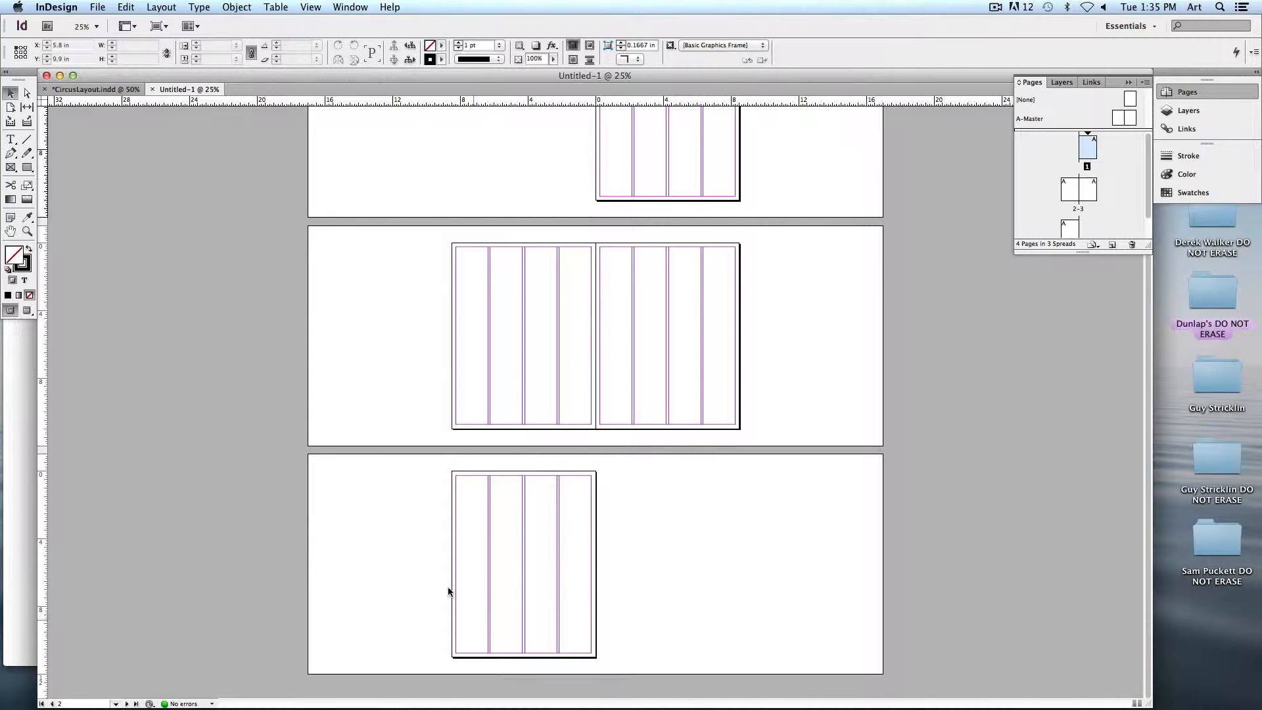
{"action": "scroll", "coordinate": [622, 456], "scroll_direction": "up", "scroll_amount": 4}
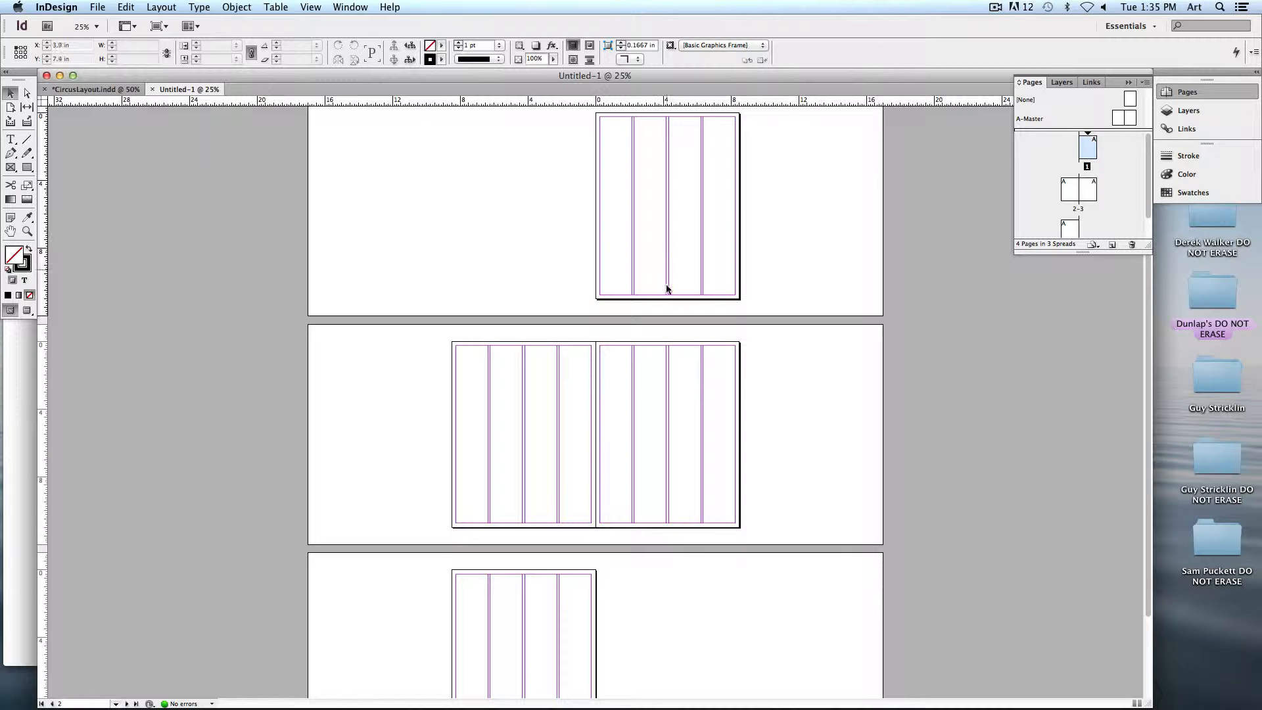
{"action": "scroll", "coordinate": [628, 476], "scroll_direction": "down", "scroll_amount": 4}
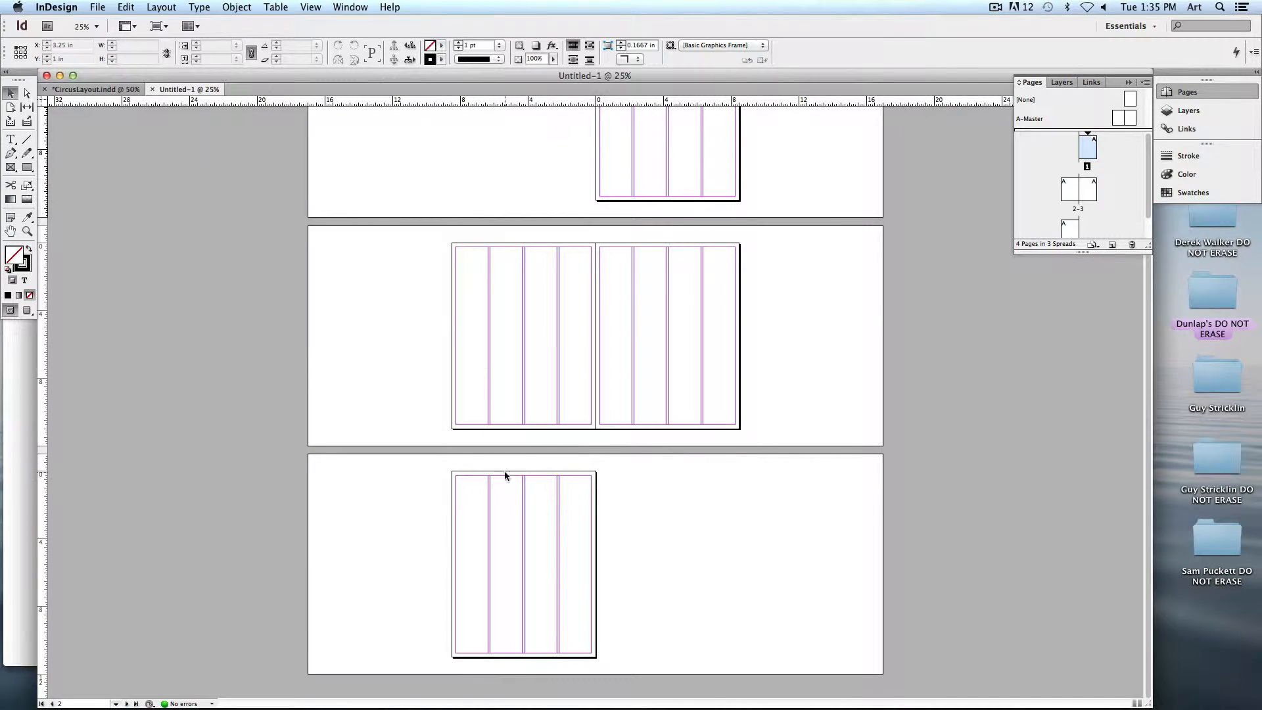
{"action": "left_click", "coordinate": [739, 583]}
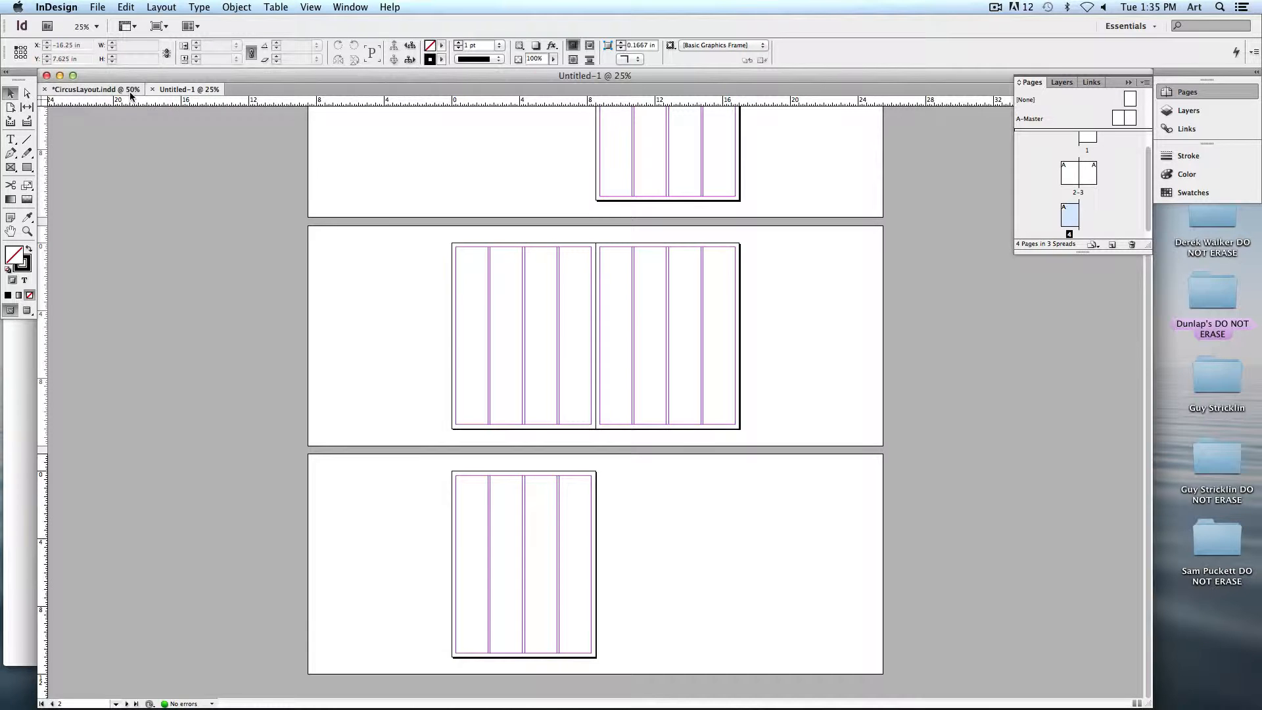
Compare the spread arrangement with the one in CircusLayout.indd and return to the new document
{"action": "left_click", "coordinate": [99, 90]}
{"action": "scroll", "coordinate": [396, 447], "scroll_direction": "down", "scroll_amount": 4}
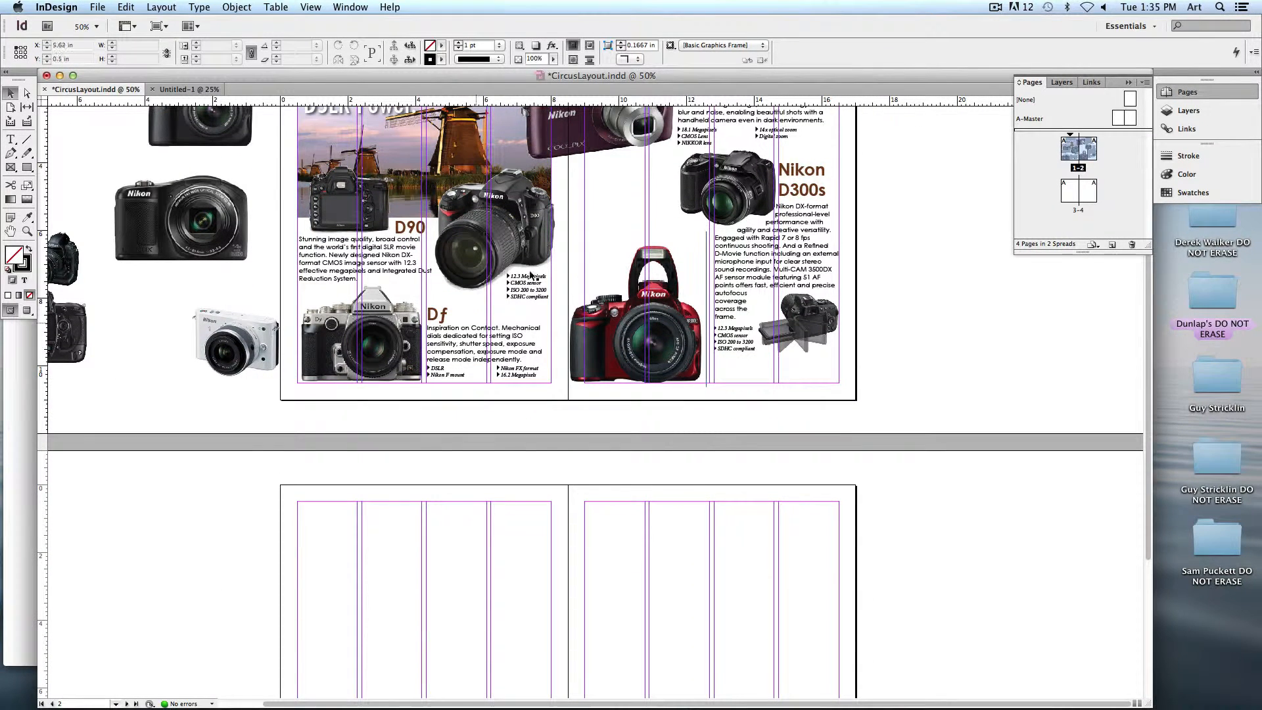
{"action": "left_click", "coordinate": [170, 90]}
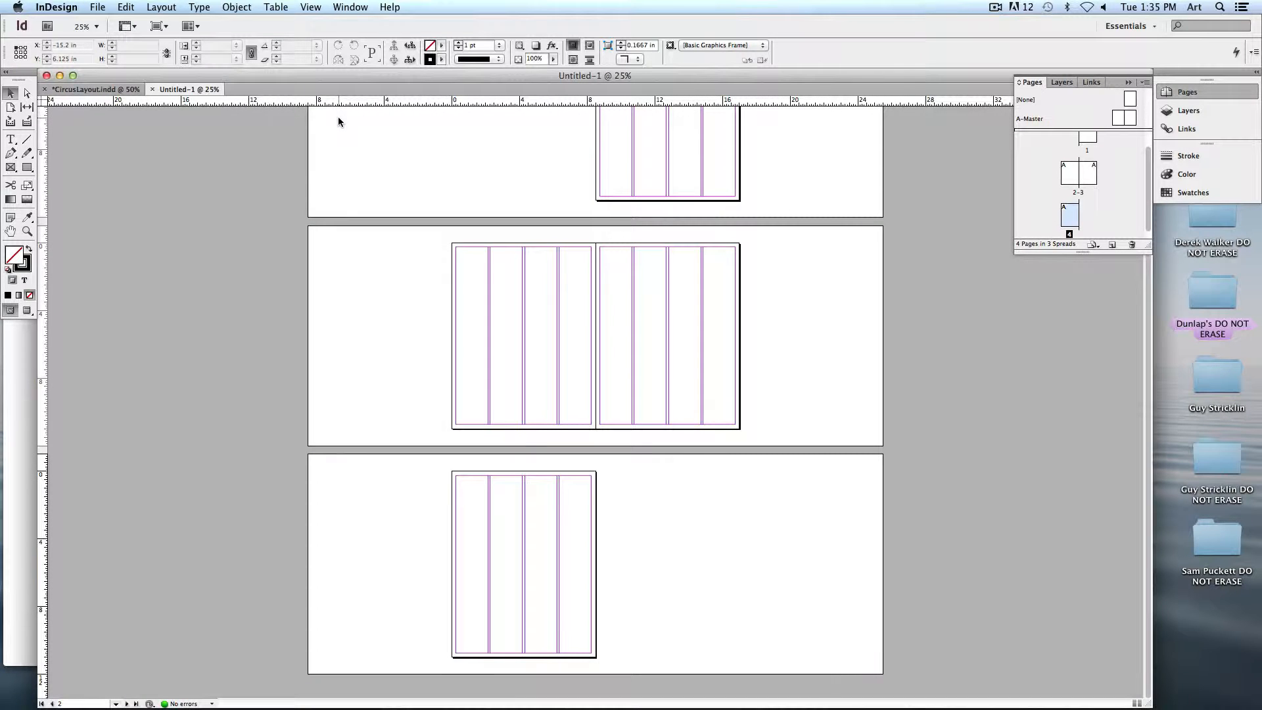
Float and enlarge the page overview and turn off Allow Document Pages to Shuffle
{"action": "left_click_drag", "start_coordinate": [1026, 83], "coordinate": [823, 137]}
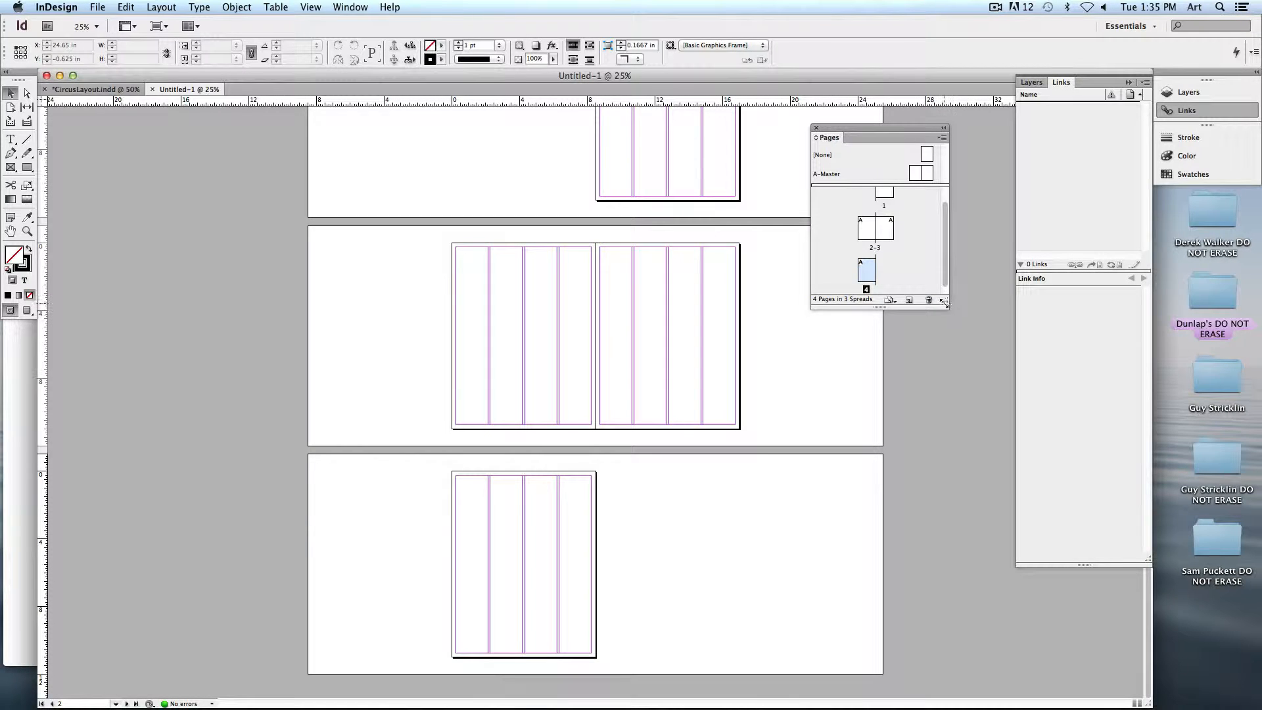
{"action": "left_click_drag", "start_coordinate": [943, 300], "coordinate": [942, 365]}
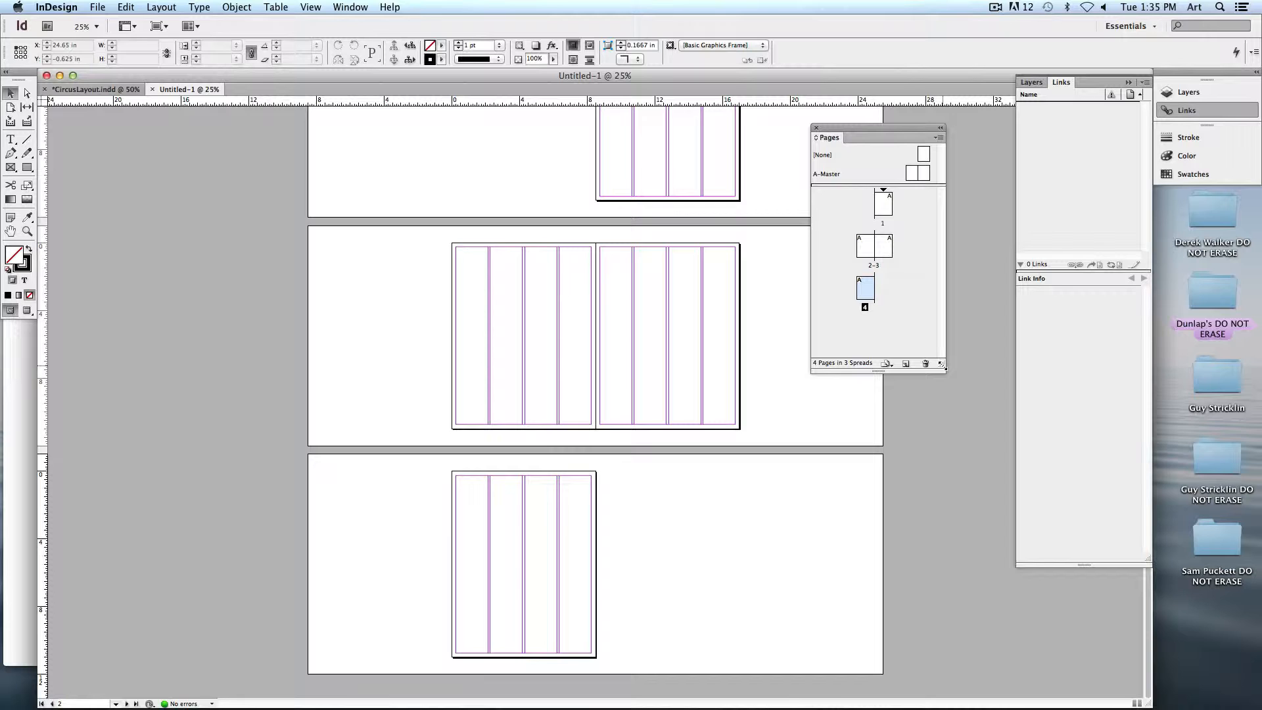
{"action": "left_click", "coordinate": [938, 138]}
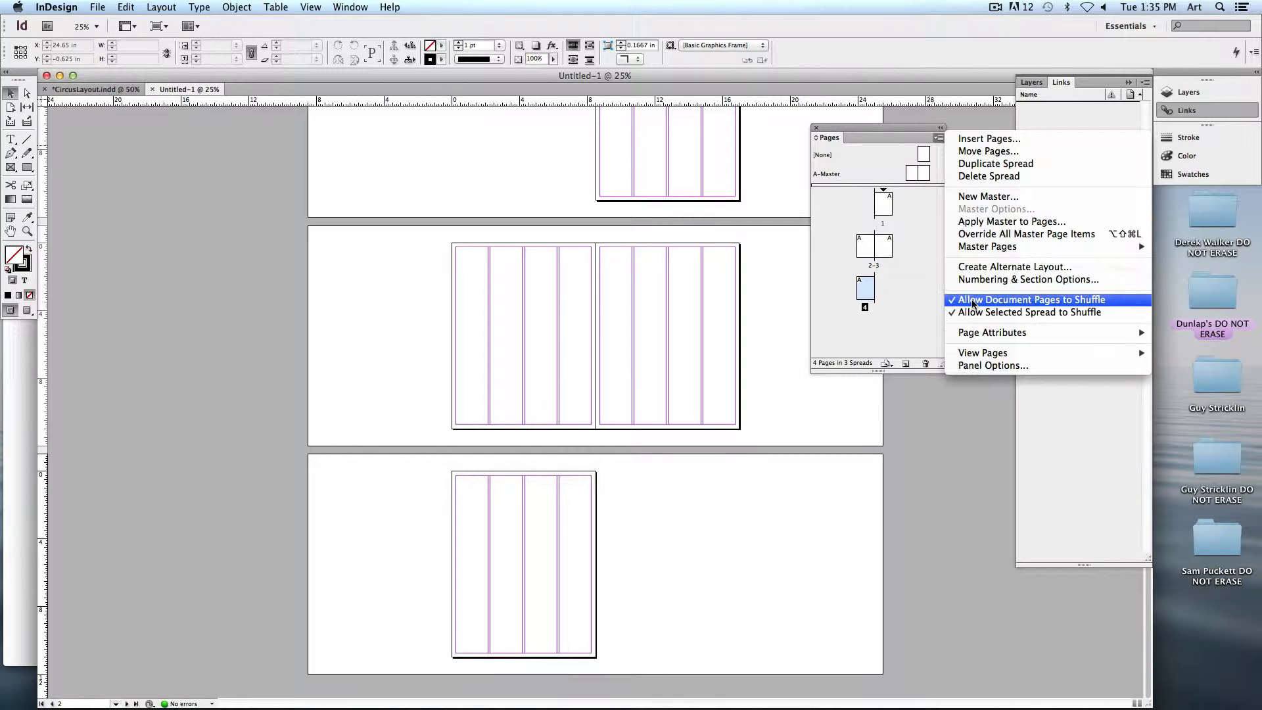
{"action": "left_click", "coordinate": [1058, 301]}
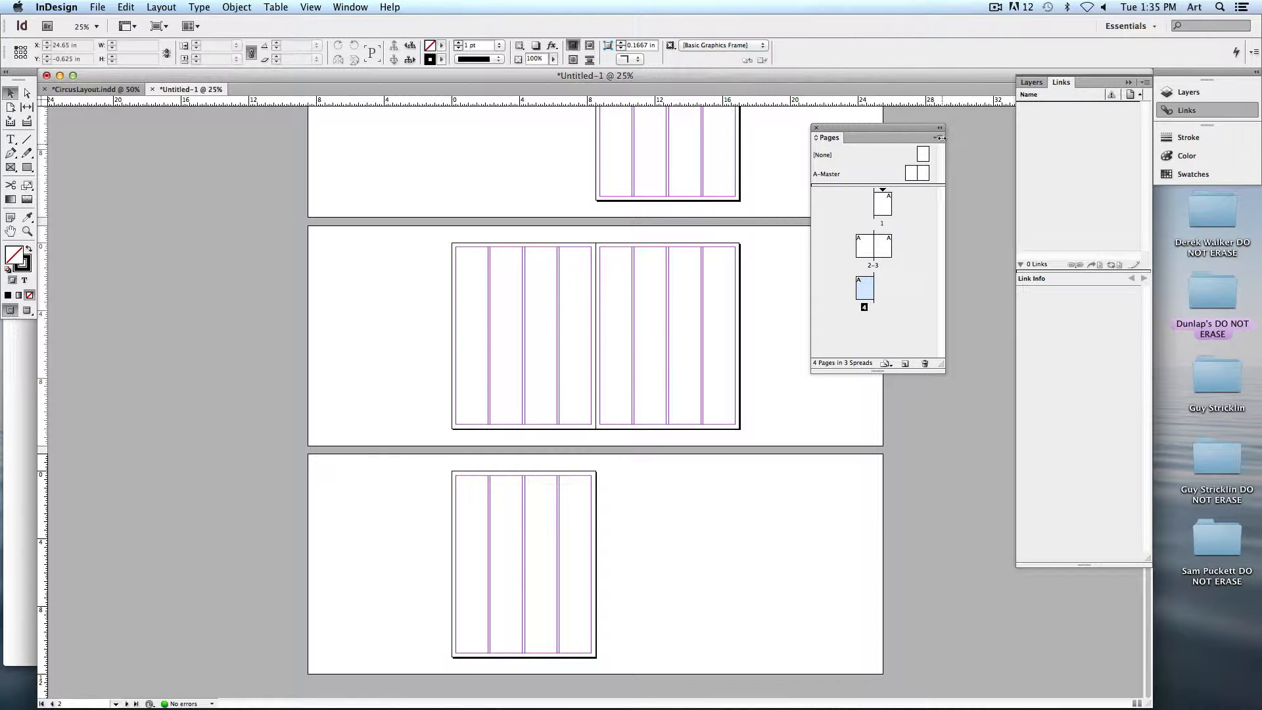
{"action": "left_click", "coordinate": [939, 138]}
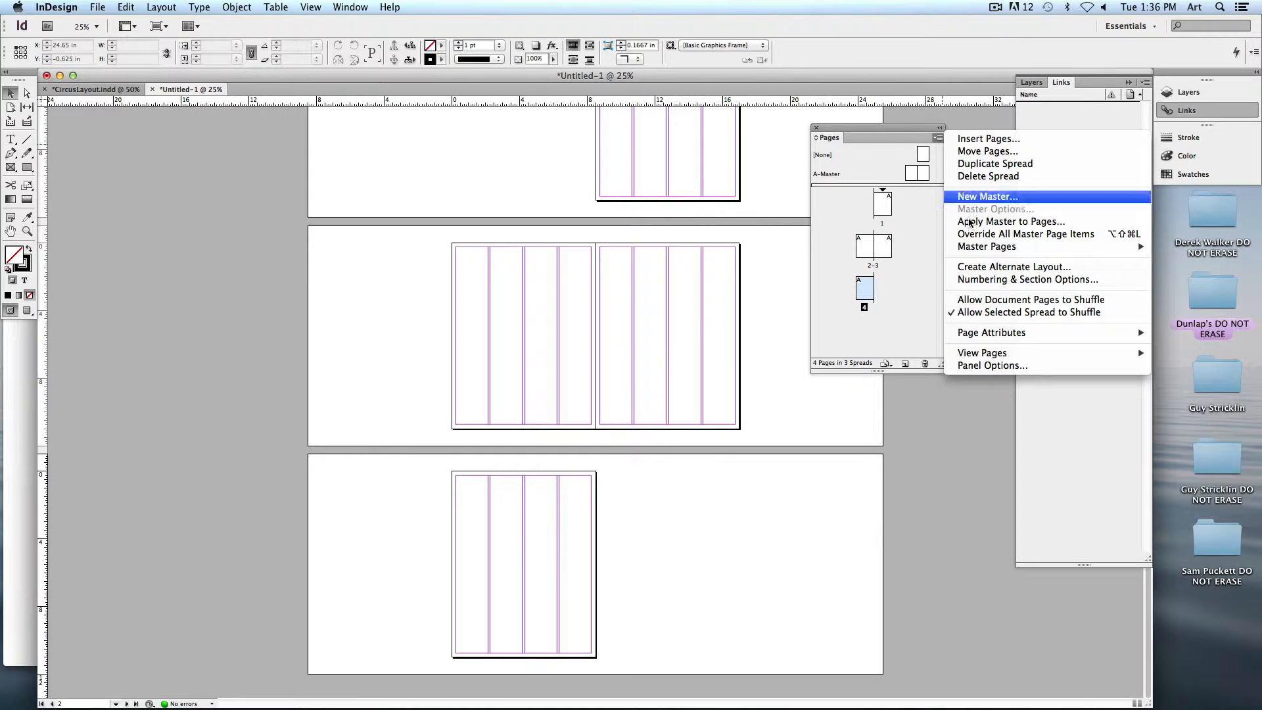
{"action": "left_click", "coordinate": [965, 301]}
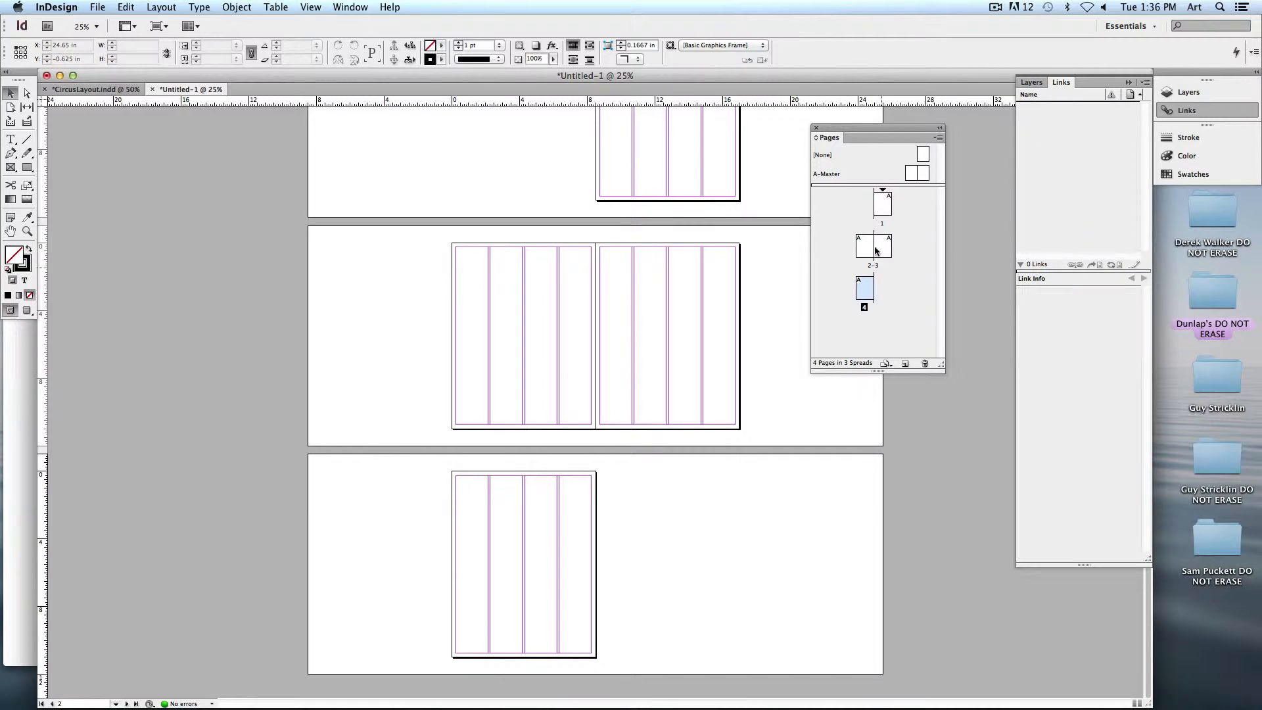
Rearrange the four pages into two facing two-page spreads, 1-2 and 3-4
{"action": "left_click_drag", "start_coordinate": [864, 289], "coordinate": [873, 249]}
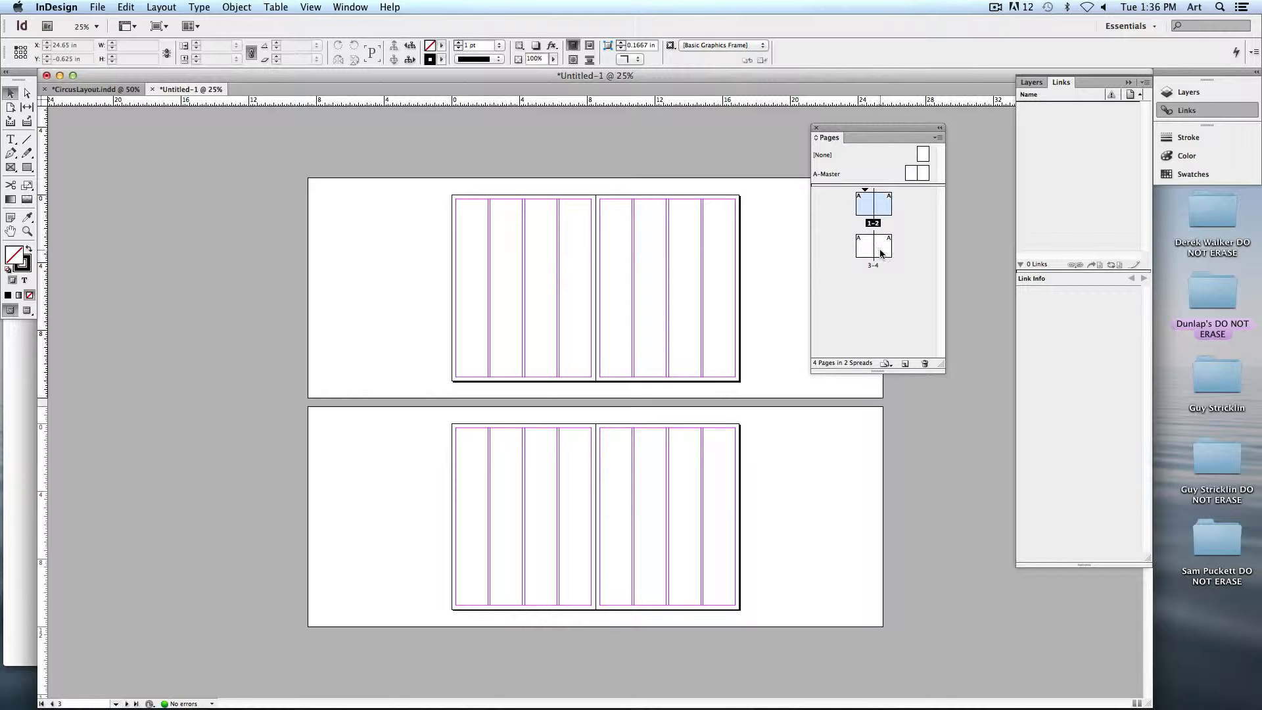
Try attaching a third page to the first spread, and move it back beside the remaining page of the second spread
{"action": "left_click_drag", "start_coordinate": [882, 250], "coordinate": [895, 205]}
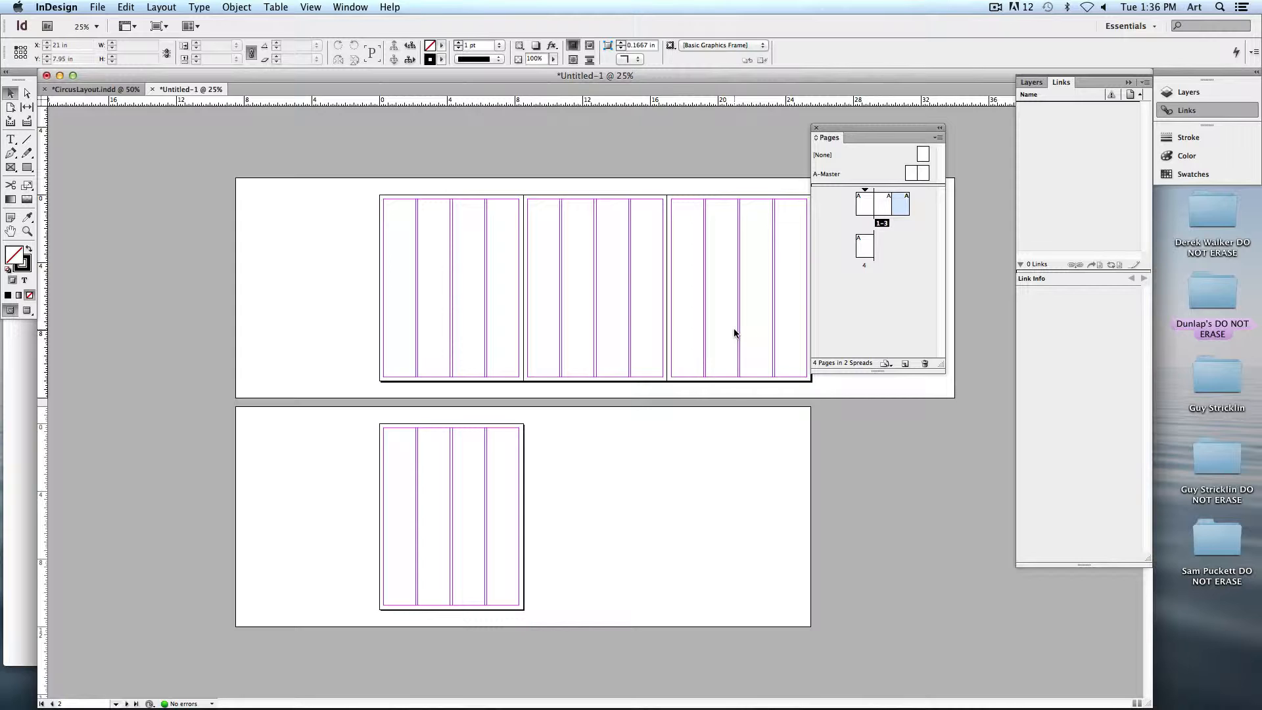
{"action": "left_click_drag", "start_coordinate": [905, 201], "coordinate": [889, 246]}
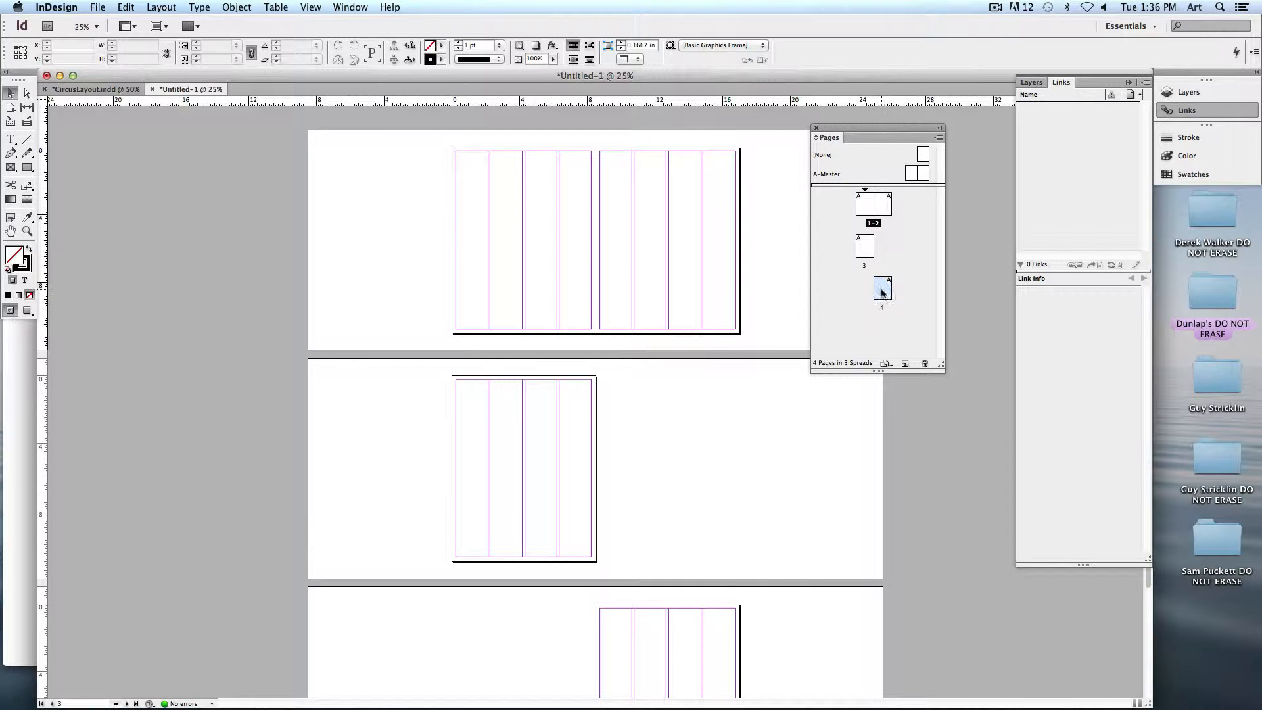
{"action": "left_click_drag", "start_coordinate": [881, 293], "coordinate": [877, 253]}
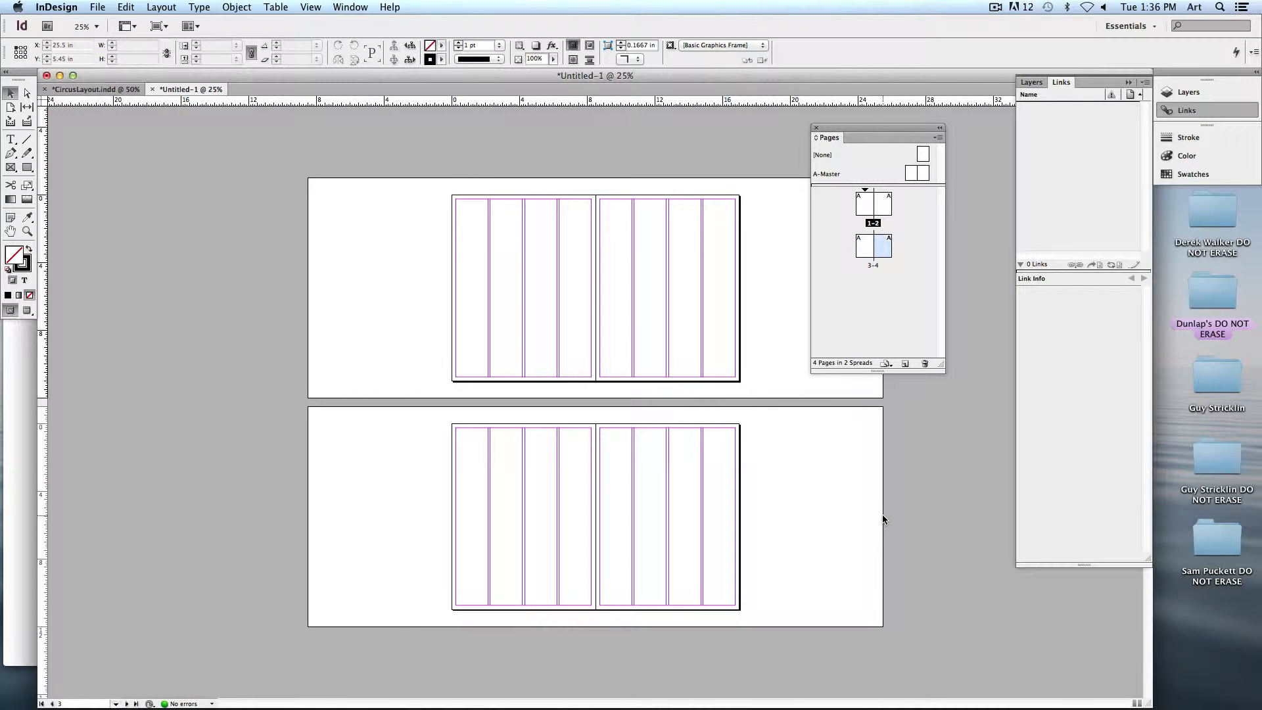
{"action": "key", "text": "super+0"}
{"action": "key", "text": "super+minus"}
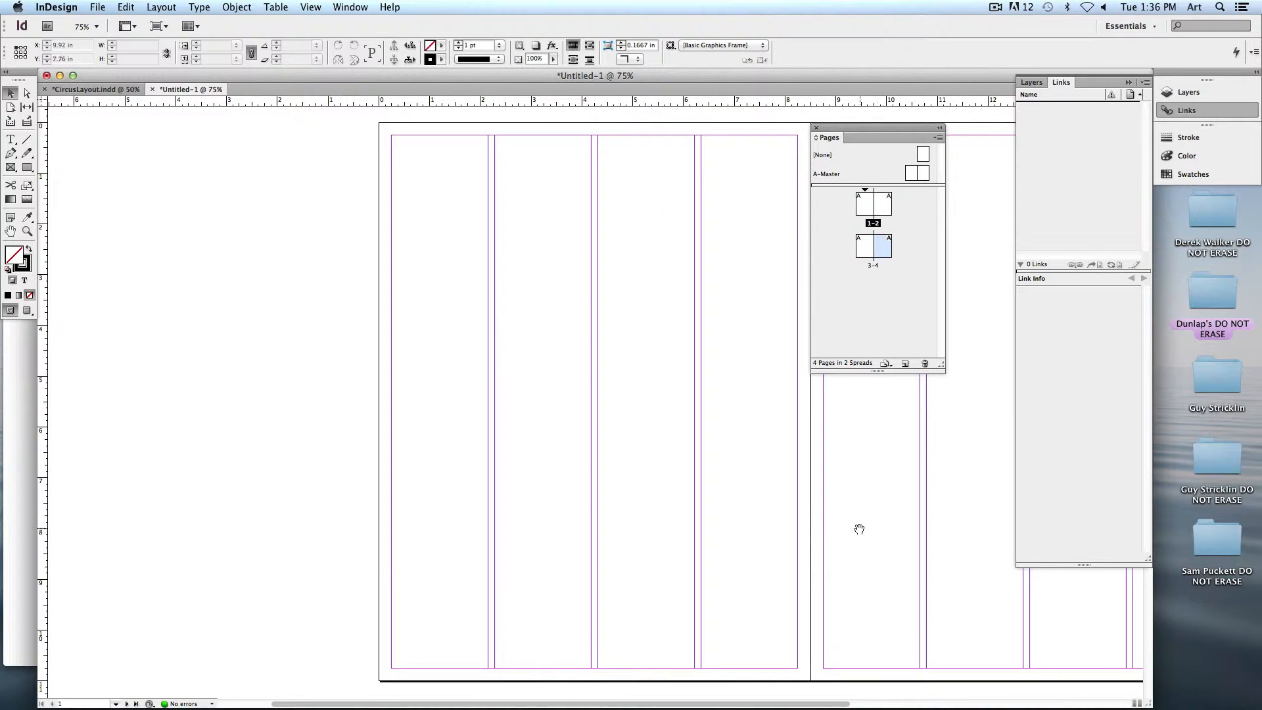
{"action": "left_click_drag", "start_coordinate": [853, 531], "coordinate": [618, 532]}
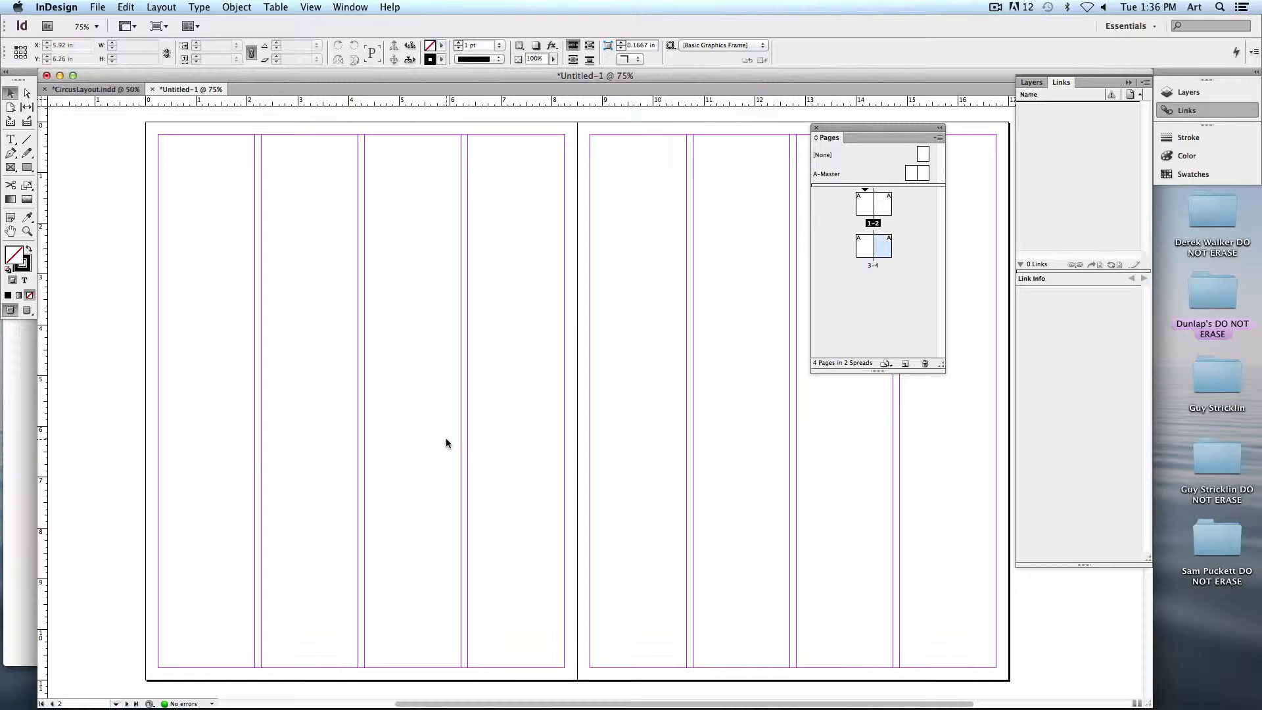
Switch to Finder, open the Nikon Cameras folder on the desktop and open the Nikon Camera Descriptions file in TextEdit
{"action": "left_click_drag", "start_coordinate": [672, 79], "coordinate": [609, 324]}
{"action": "left_click", "coordinate": [648, 279]}
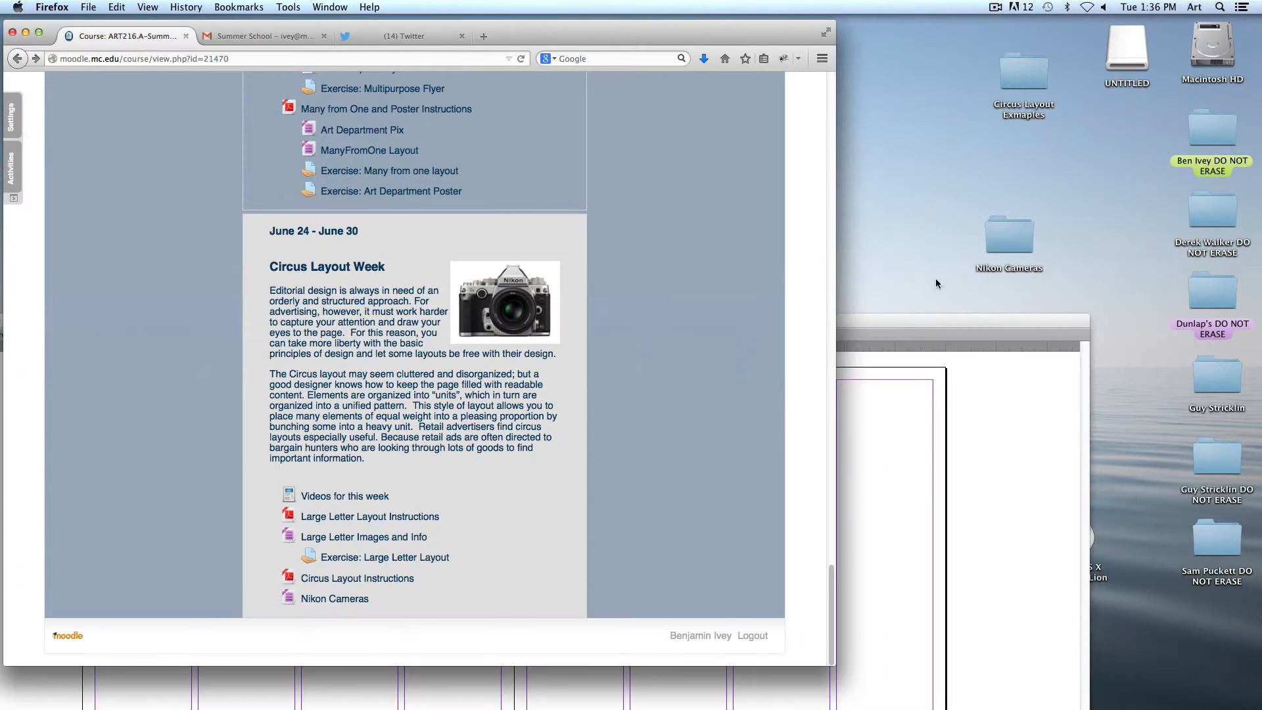
{"action": "double_click", "coordinate": [985, 239]}
{"action": "scroll", "coordinate": [802, 464], "scroll_direction": "down", "scroll_amount": 10}
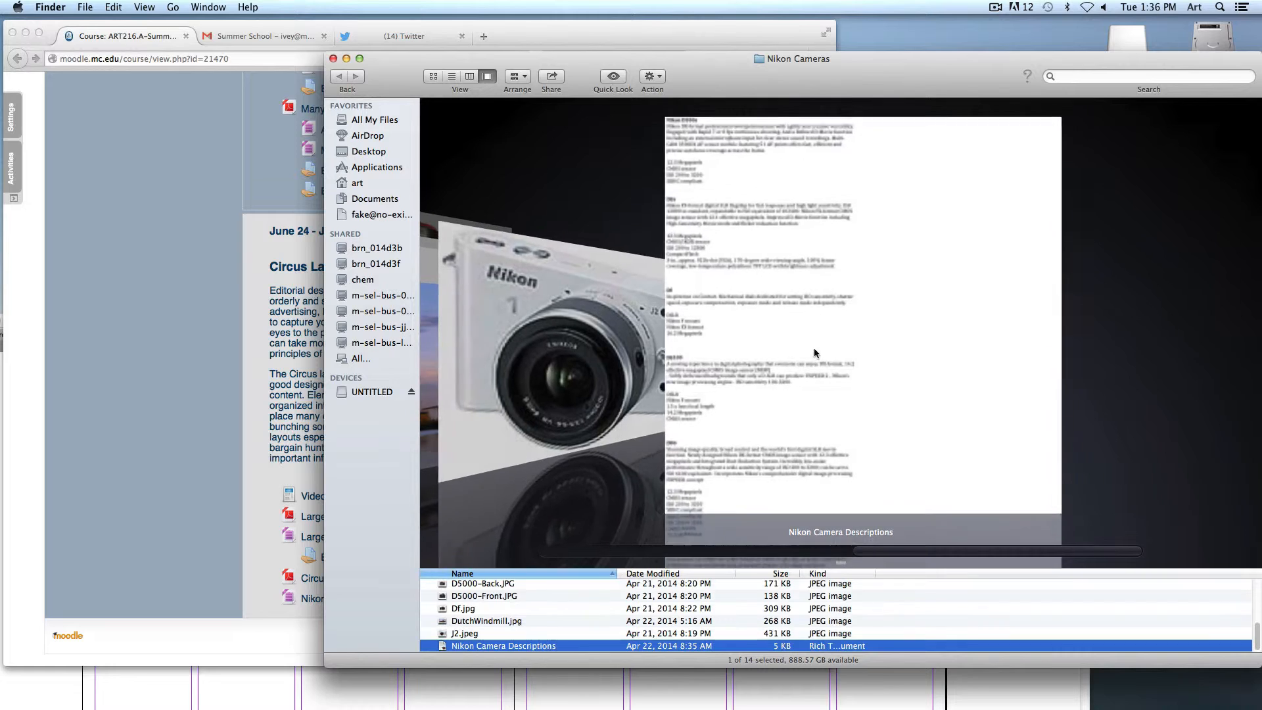
{"action": "double_click", "coordinate": [743, 424]}
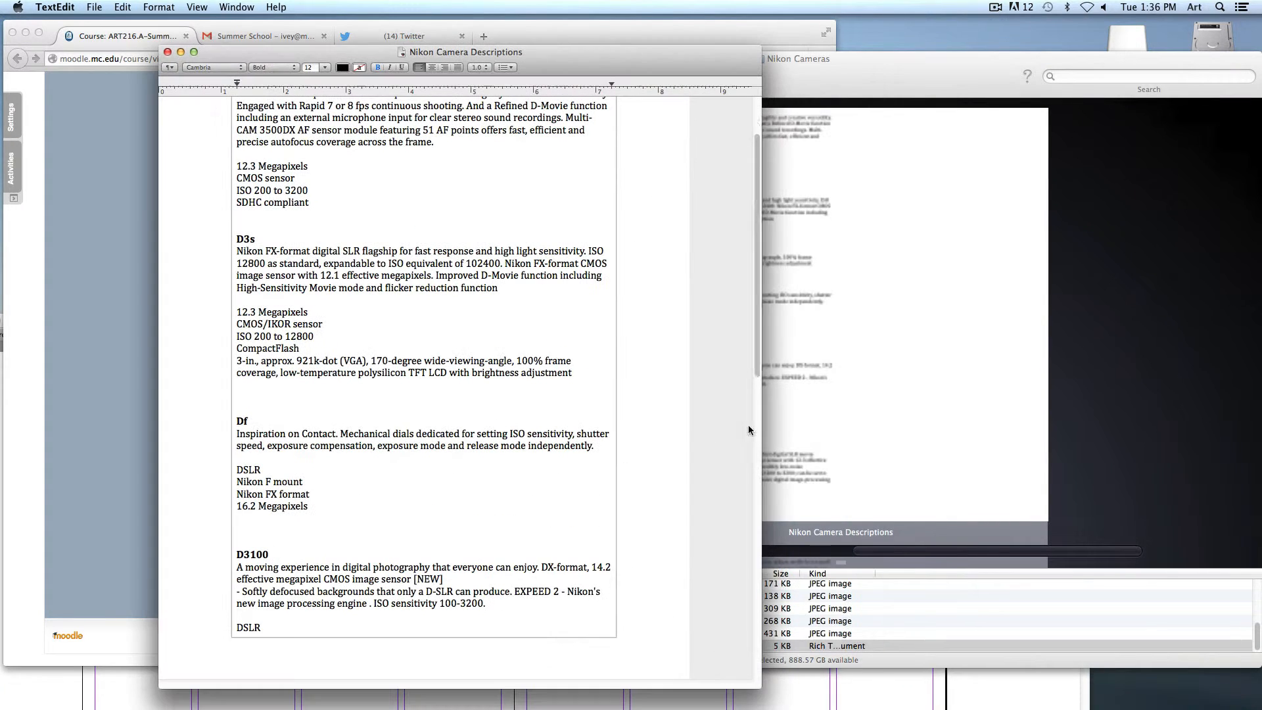
Enlarge and reposition the Nikon Camera Descriptions window and show the text from its beginning
{"action": "left_click_drag", "start_coordinate": [370, 55], "coordinate": [370, 40]}
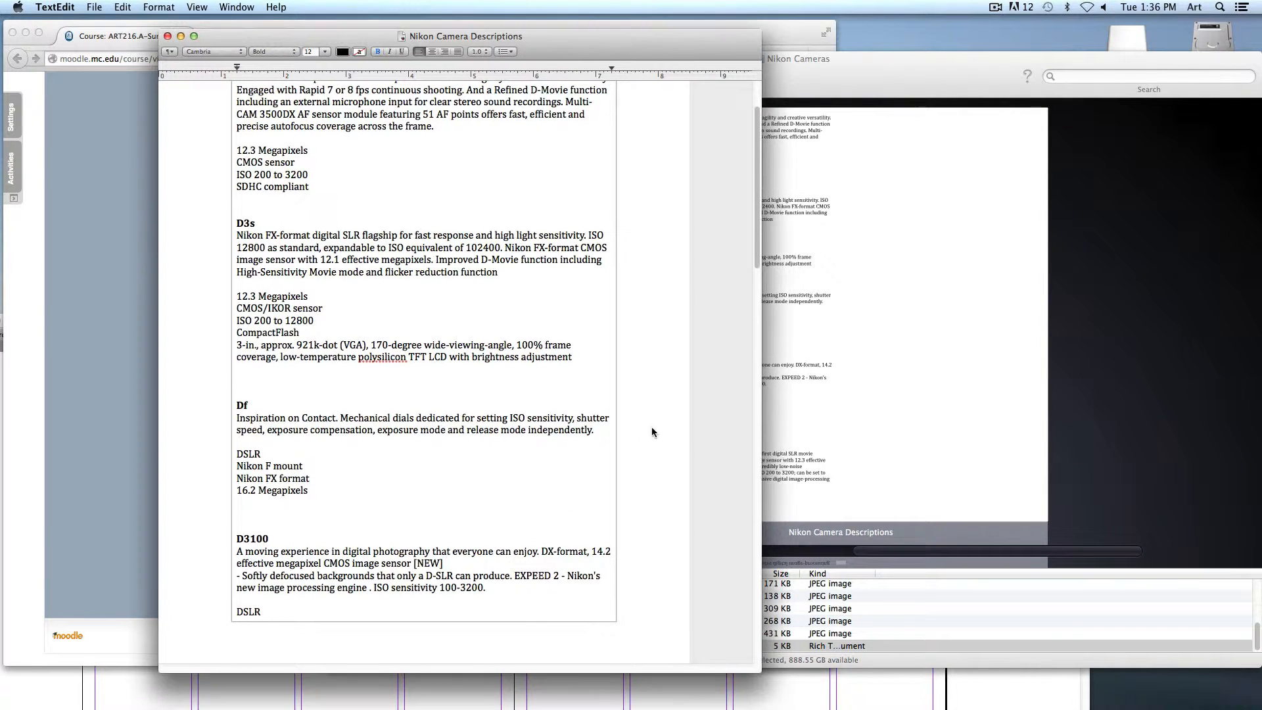
{"action": "left_click_drag", "start_coordinate": [755, 678], "coordinate": [775, 705]}
{"action": "scroll", "coordinate": [304, 263], "scroll_direction": "up", "scroll_amount": 3}
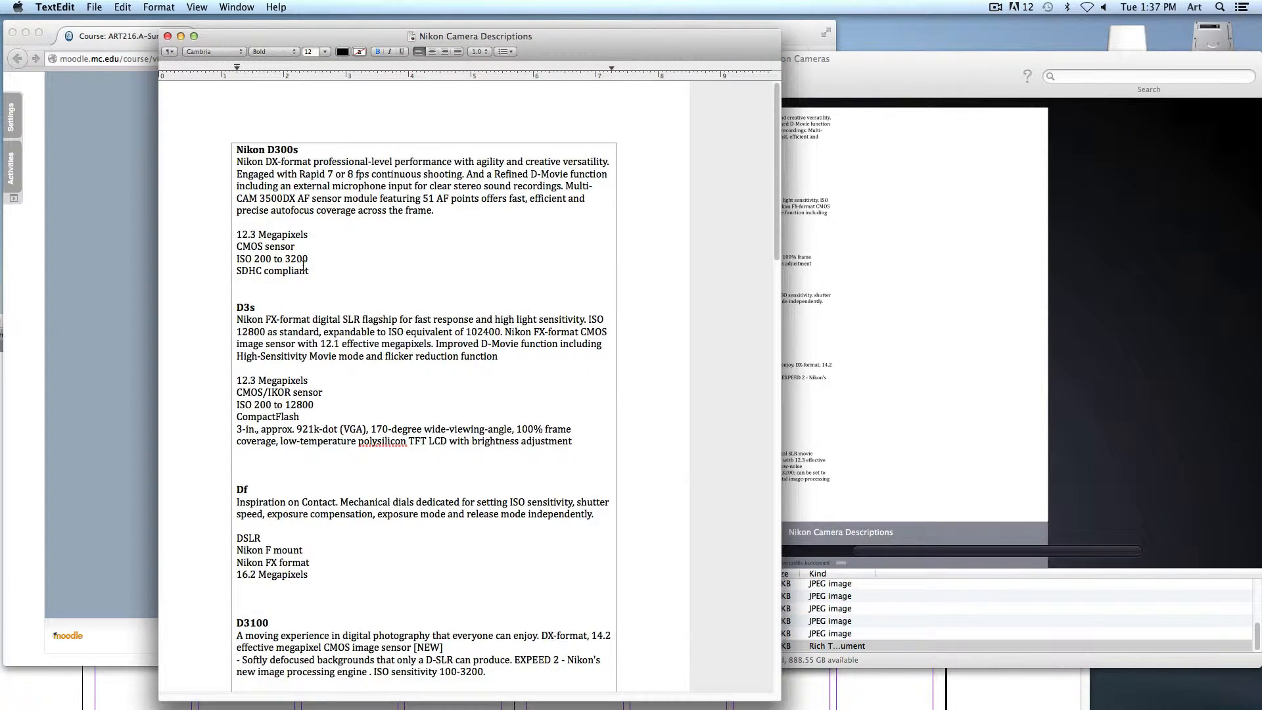
{"action": "left_click_drag", "start_coordinate": [345, 47], "coordinate": [388, 62]}
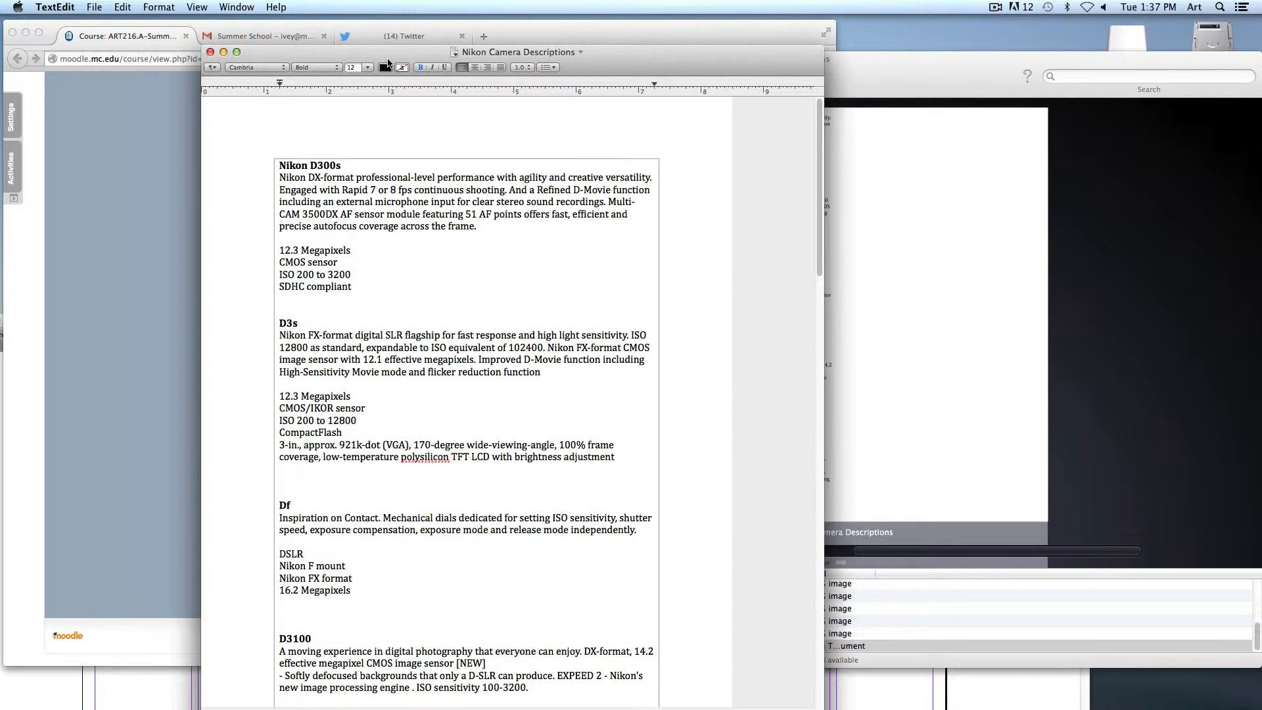
Copy the Nikon D300s heading from TextEdit and paste it into a new text frame, about 4.4 × 1.24 in, on page 1 in InDesign
{"action": "left_click_drag", "start_coordinate": [280, 169], "coordinate": [336, 170]}
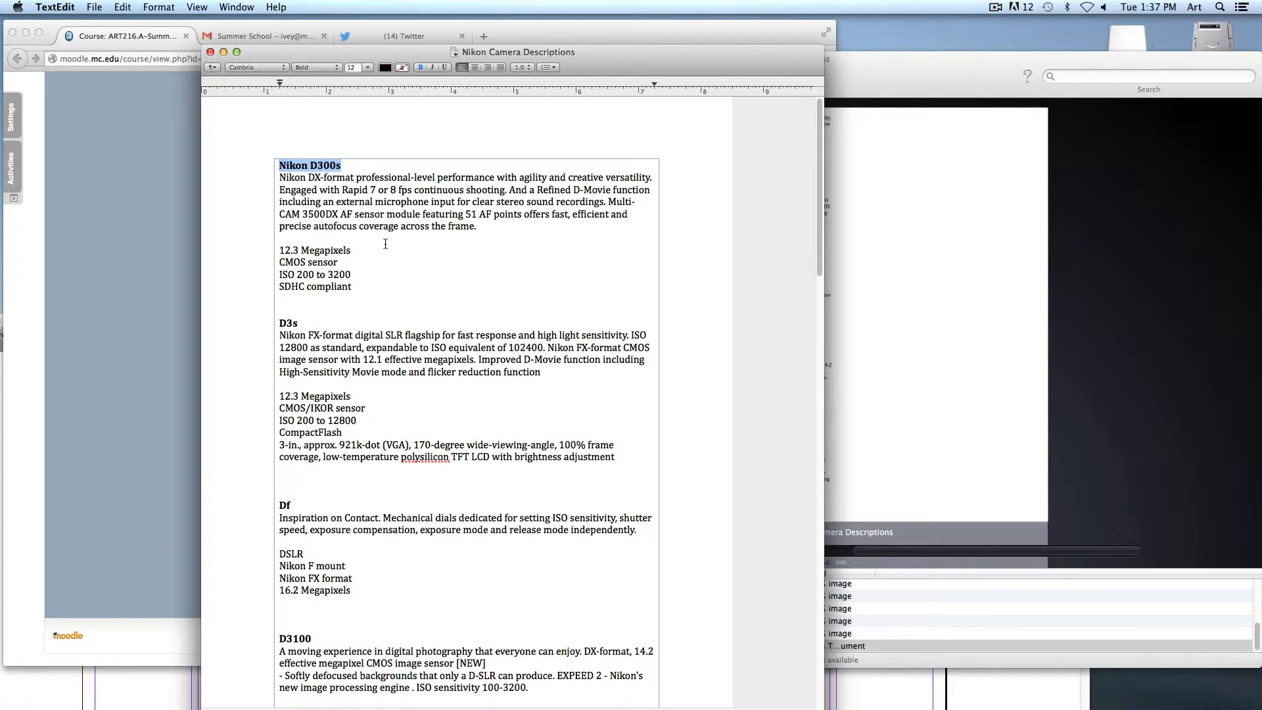
{"action": "left_click", "coordinate": [918, 686]}
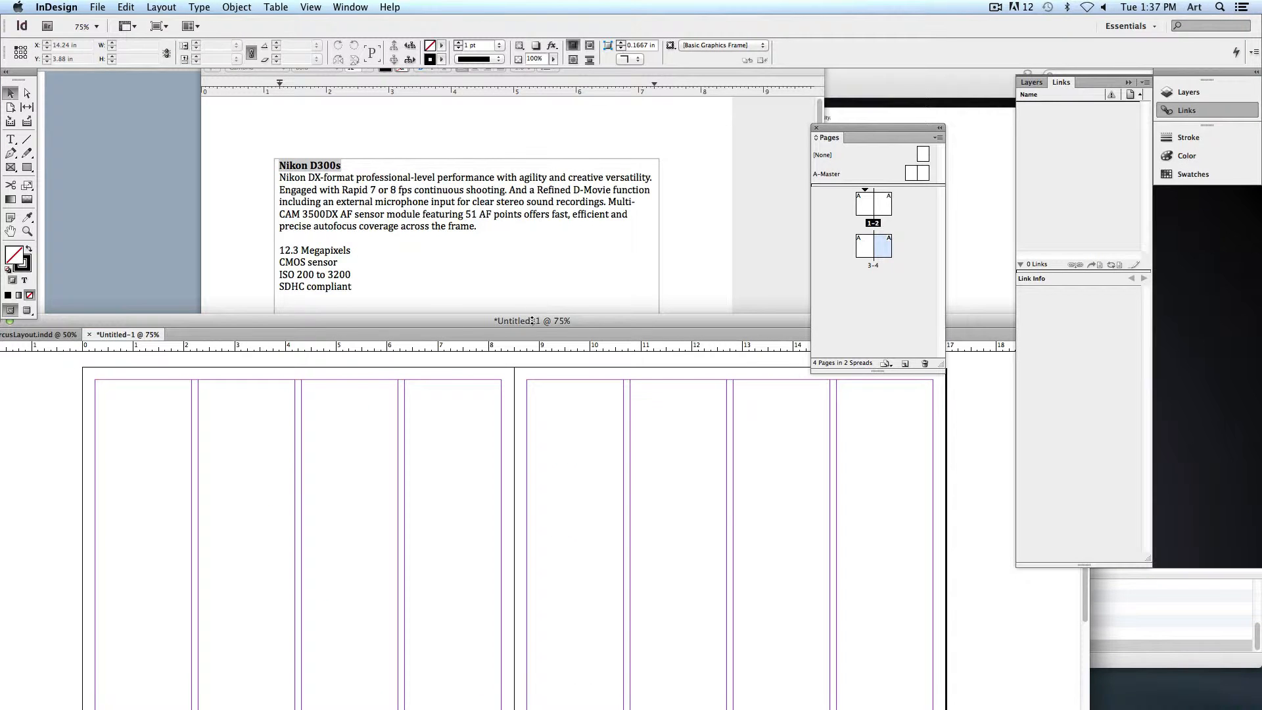
{"action": "left_click_drag", "start_coordinate": [522, 321], "coordinate": [573, 213]}
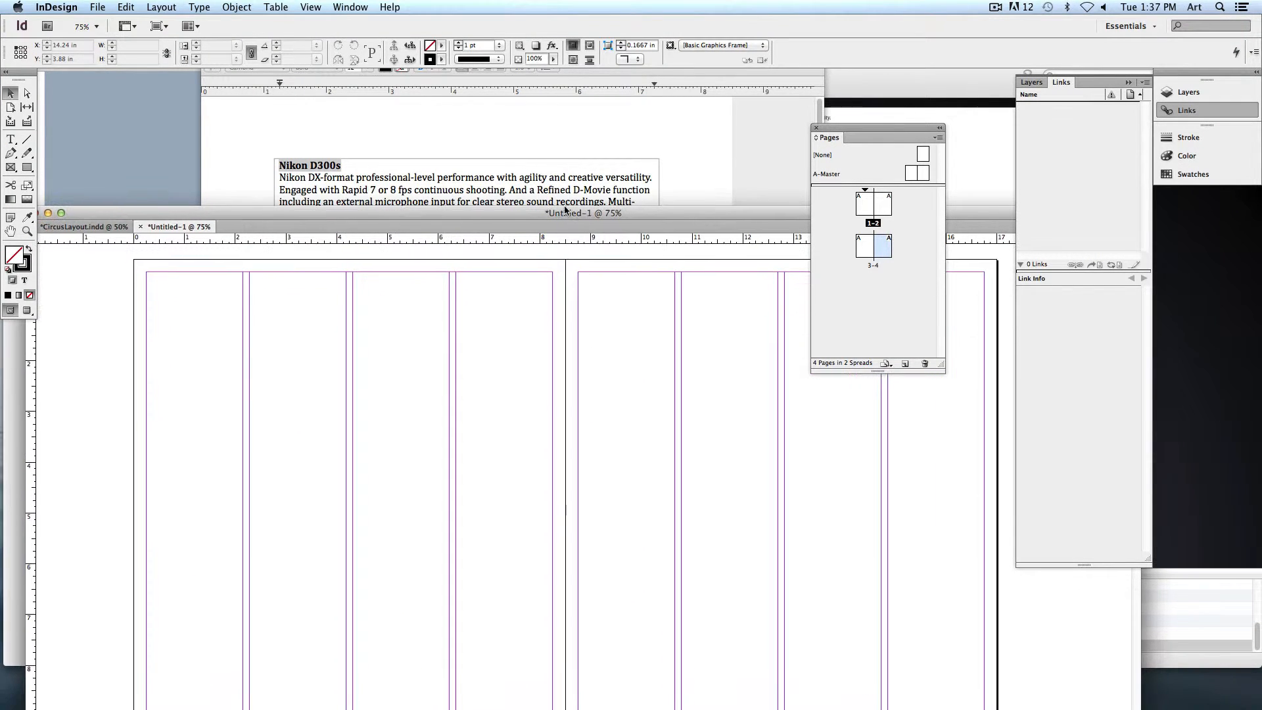
{"action": "left_click", "coordinate": [11, 139]}
{"action": "left_click_drag", "start_coordinate": [212, 324], "coordinate": [435, 387]}
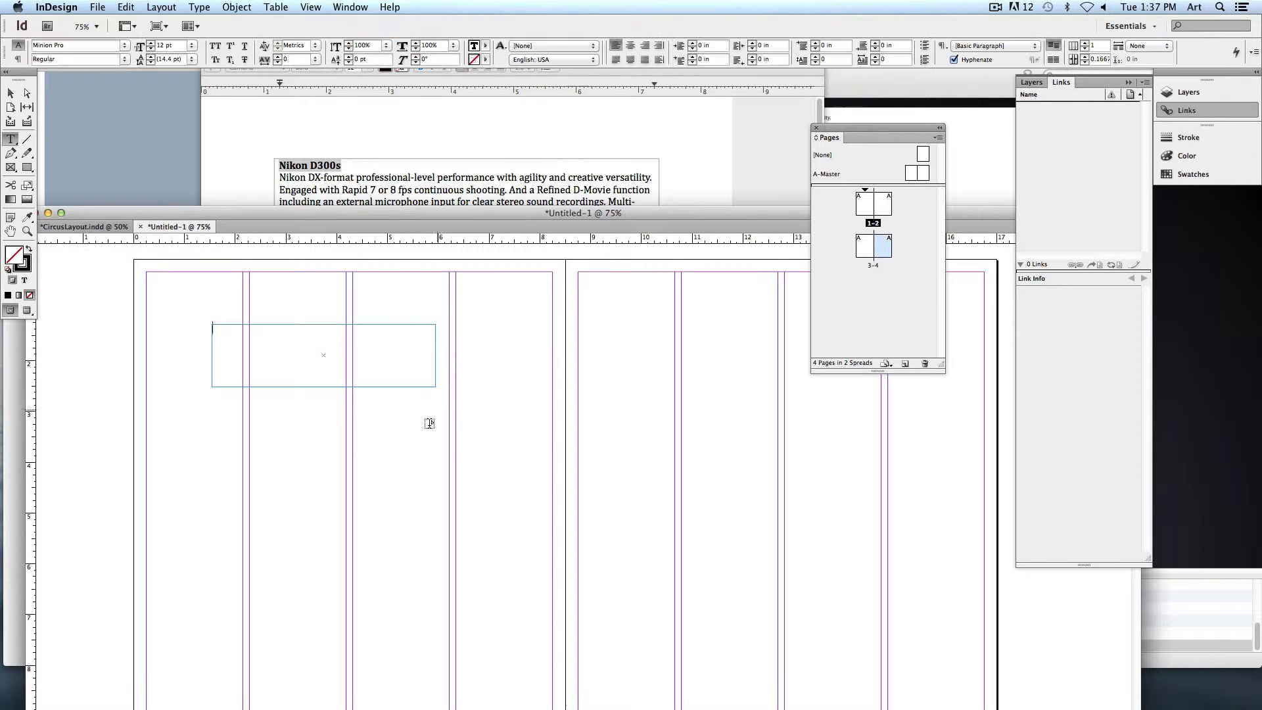
{"action": "key", "text": "super+v"}
Enlarge the Nikon D300s heading to 36 pt and shrink its frame around the text to about 2.8 × 0.5 in
{"action": "left_click_drag", "start_coordinate": [279, 335], "coordinate": [156, 378]}
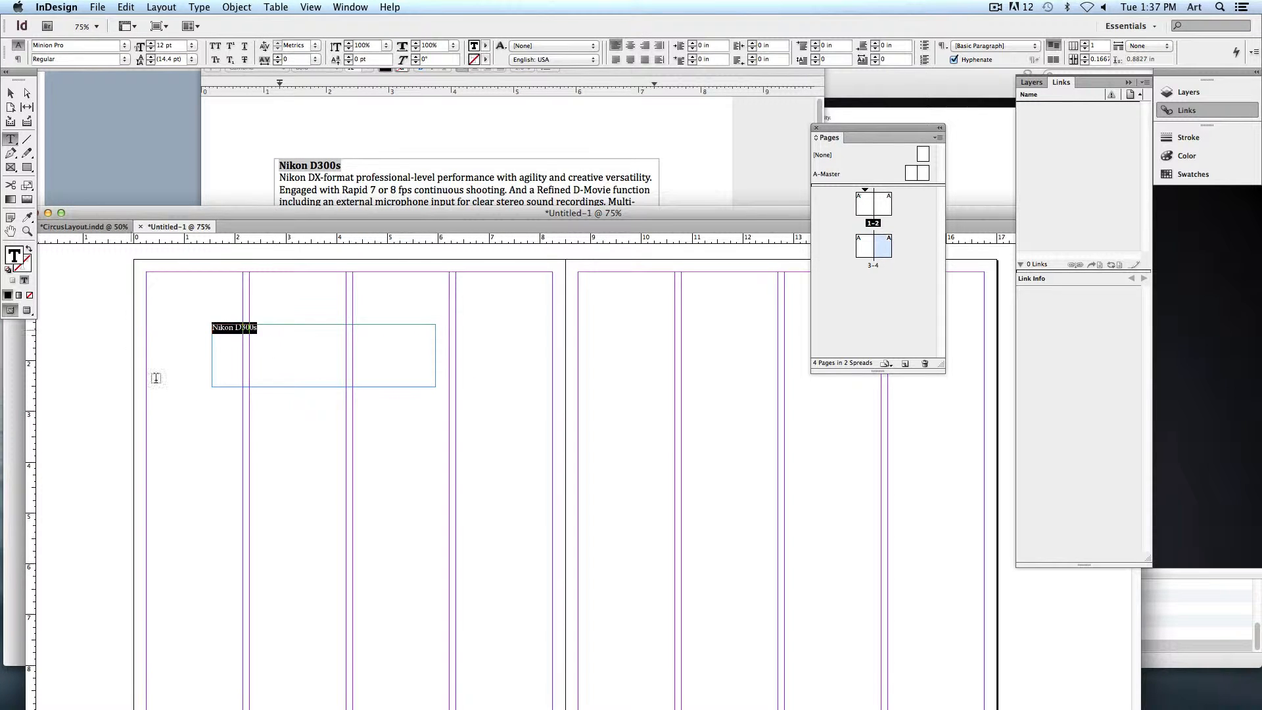
{"action": "key", "text": "super+shift+period"}
{"action": "key", "text": "super+shift+period"}
{"action": "key", "text": "super+shift+period"}
{"action": "key", "text": "super+shift+period"}
{"action": "key", "text": "super+shift+period"}
{"action": "key", "text": "super+shift+period"}
{"action": "key", "text": "super+shift+period"}
{"action": "key", "text": "super+shift+period"}
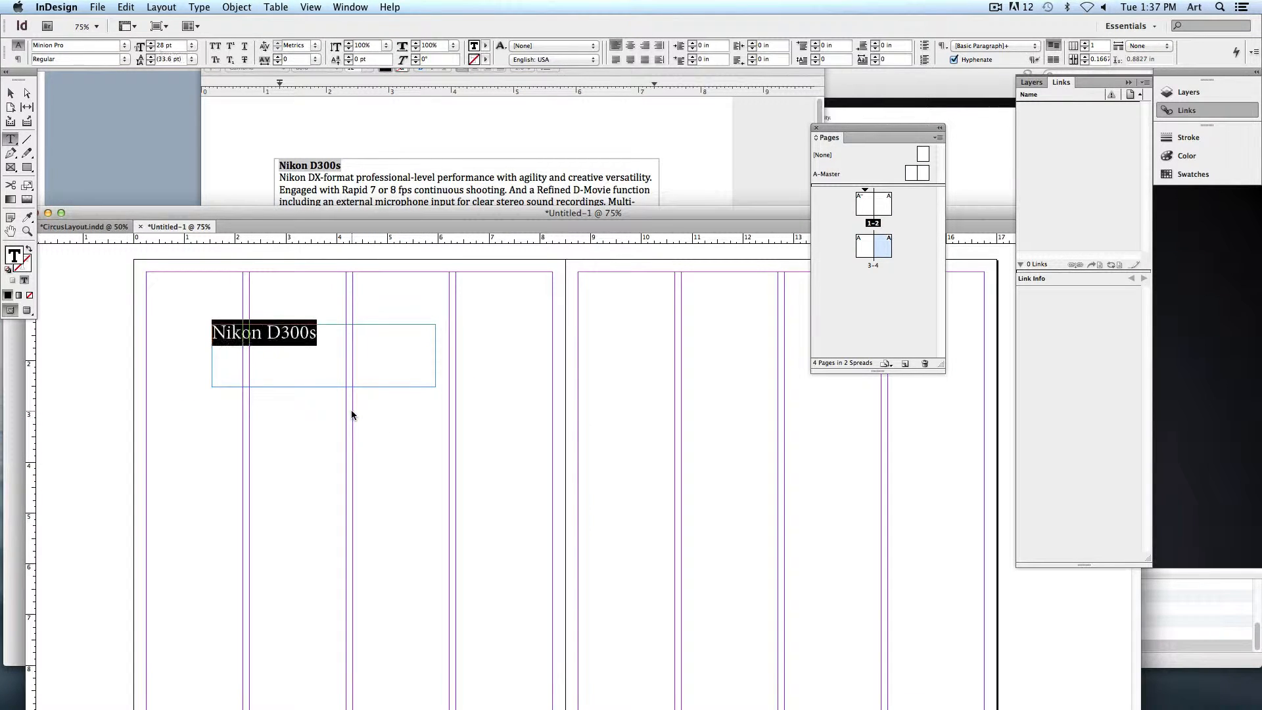
{"action": "key", "text": "super+shift+period"}
{"action": "key", "text": "super+shift+period"}
{"action": "key", "text": "super+shift+period"}
{"action": "key", "text": "super+shift+period"}
{"action": "left_click", "coordinate": [11, 92]}
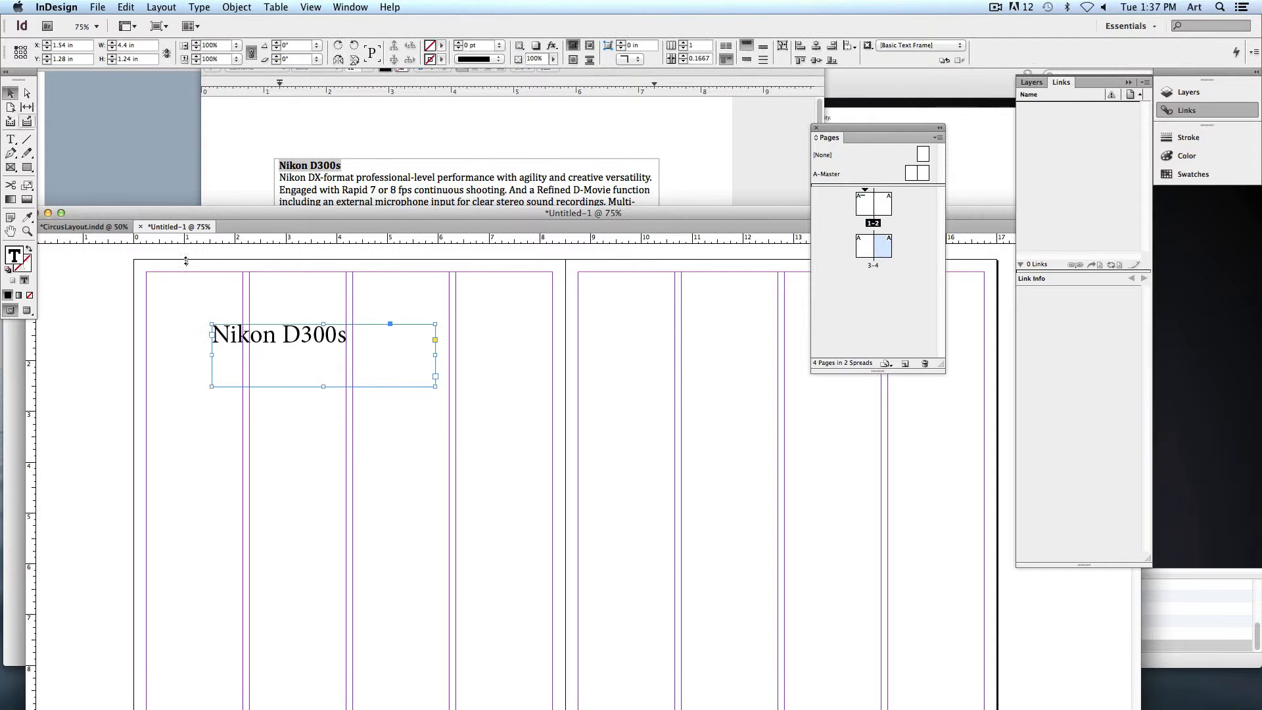
{"action": "left_click_drag", "start_coordinate": [435, 387], "coordinate": [359, 353]}
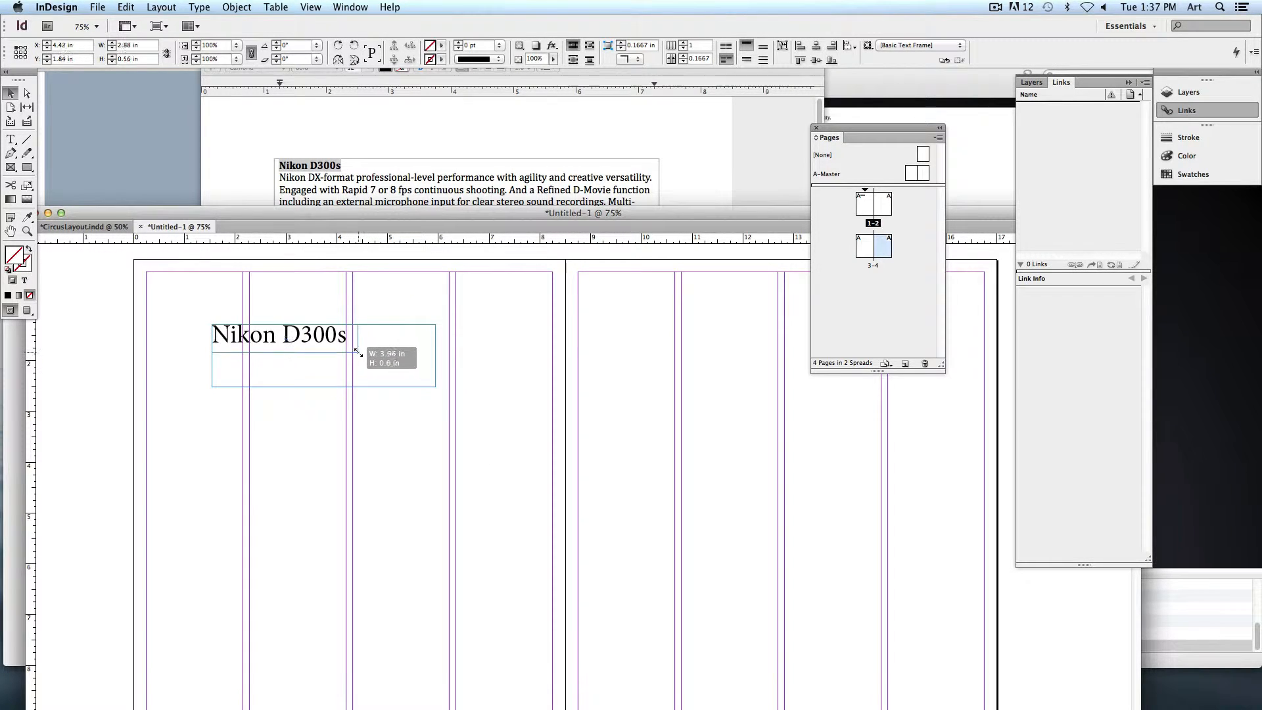
Copy the Nikon D300s description paragraph from TextEdit and paste it into a new InDesign text frame below the page 1 heading
{"action": "left_click", "coordinate": [290, 183]}
{"action": "left_click_drag", "start_coordinate": [279, 178], "coordinate": [482, 225]}
{"action": "key", "text": "super+c"}
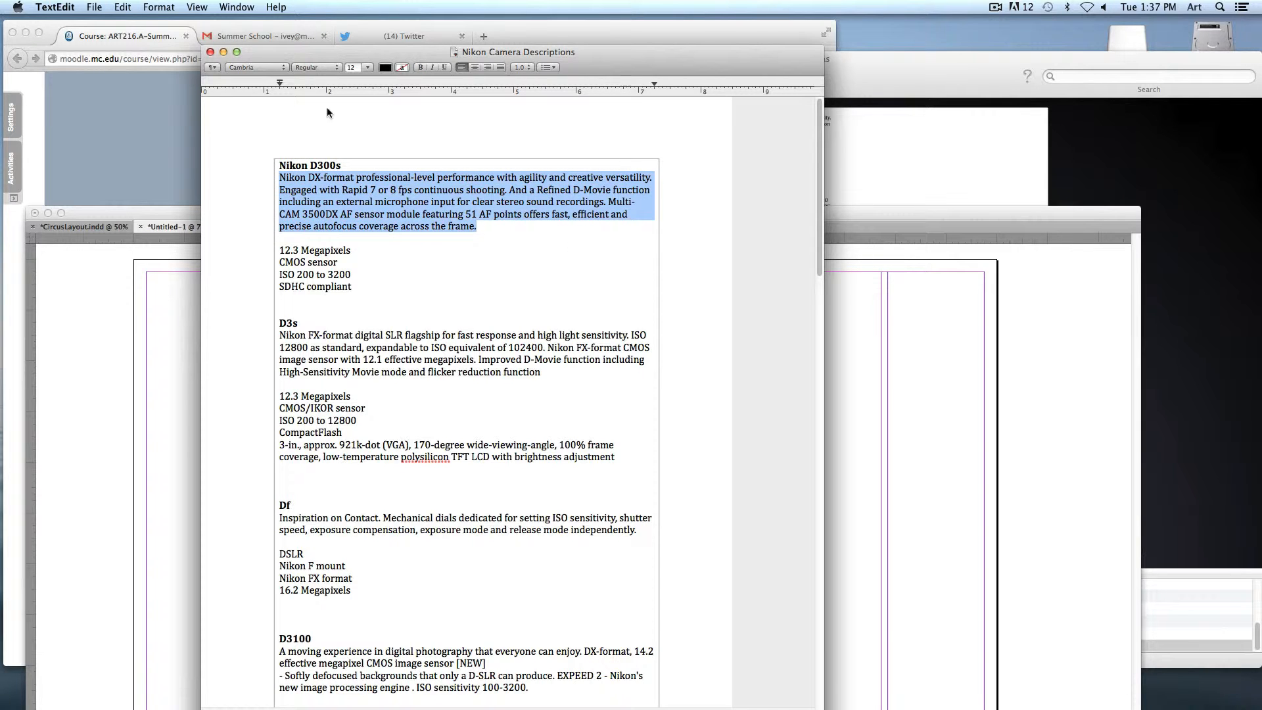
{"action": "left_click", "coordinate": [931, 363]}
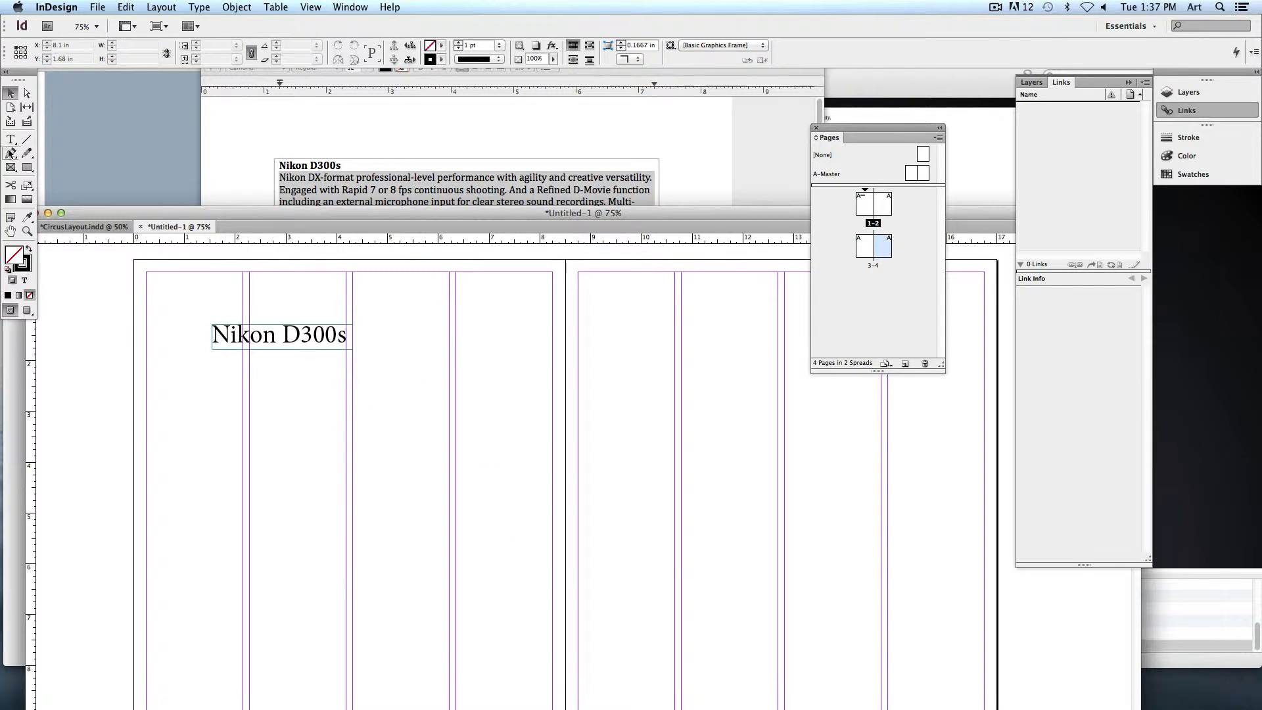
{"action": "key", "text": "t"}
{"action": "left_click_drag", "start_coordinate": [217, 388], "coordinate": [512, 502]}
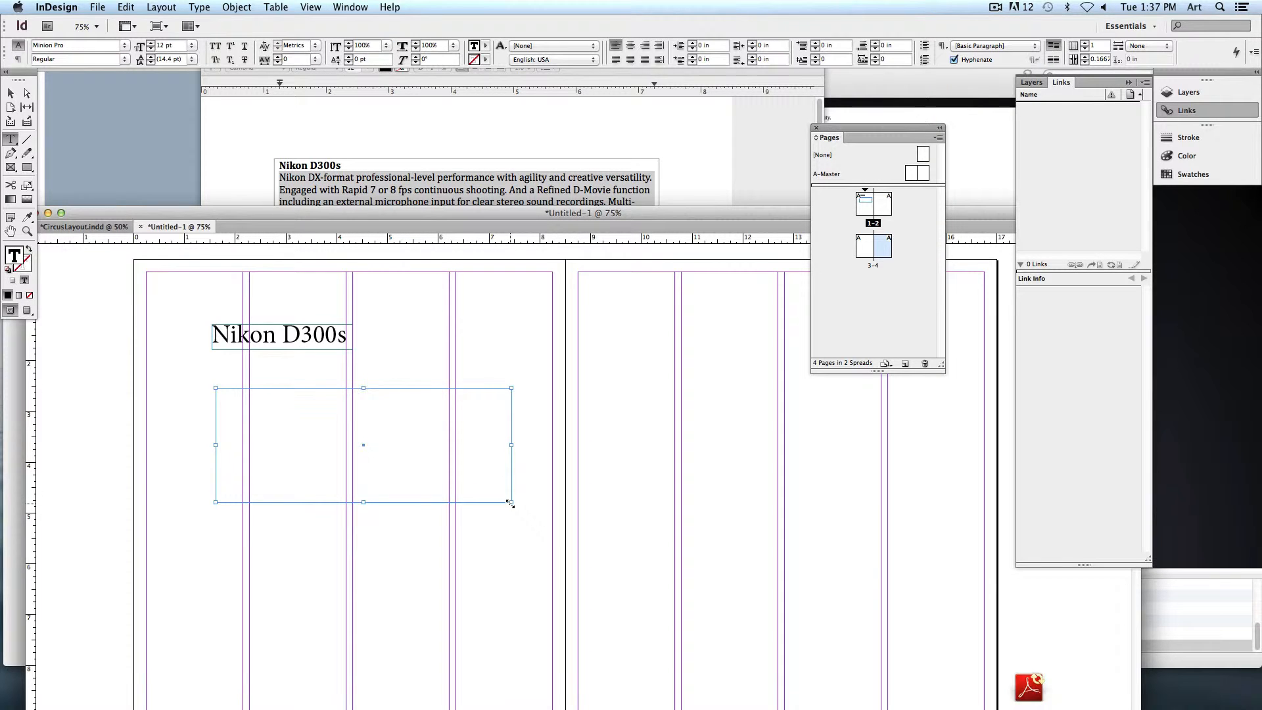
{"action": "key", "text": "super+v"}
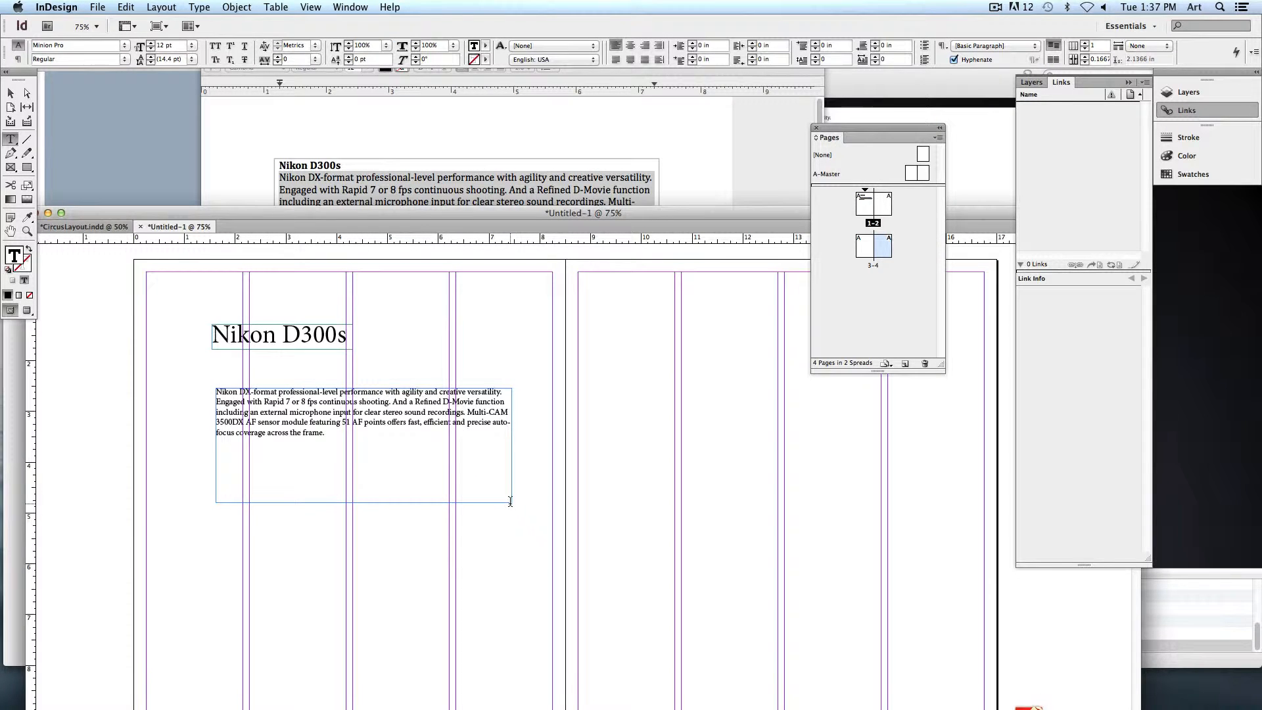
Copy the four D300s specification lines from TextEdit and paste them into a new InDesign text frame, about 3.4 × 2.7 in, on page 2
{"action": "left_click", "coordinate": [389, 83]}
{"action": "left_click_drag", "start_coordinate": [280, 250], "coordinate": [351, 281]}
{"action": "key", "text": "super+c"}
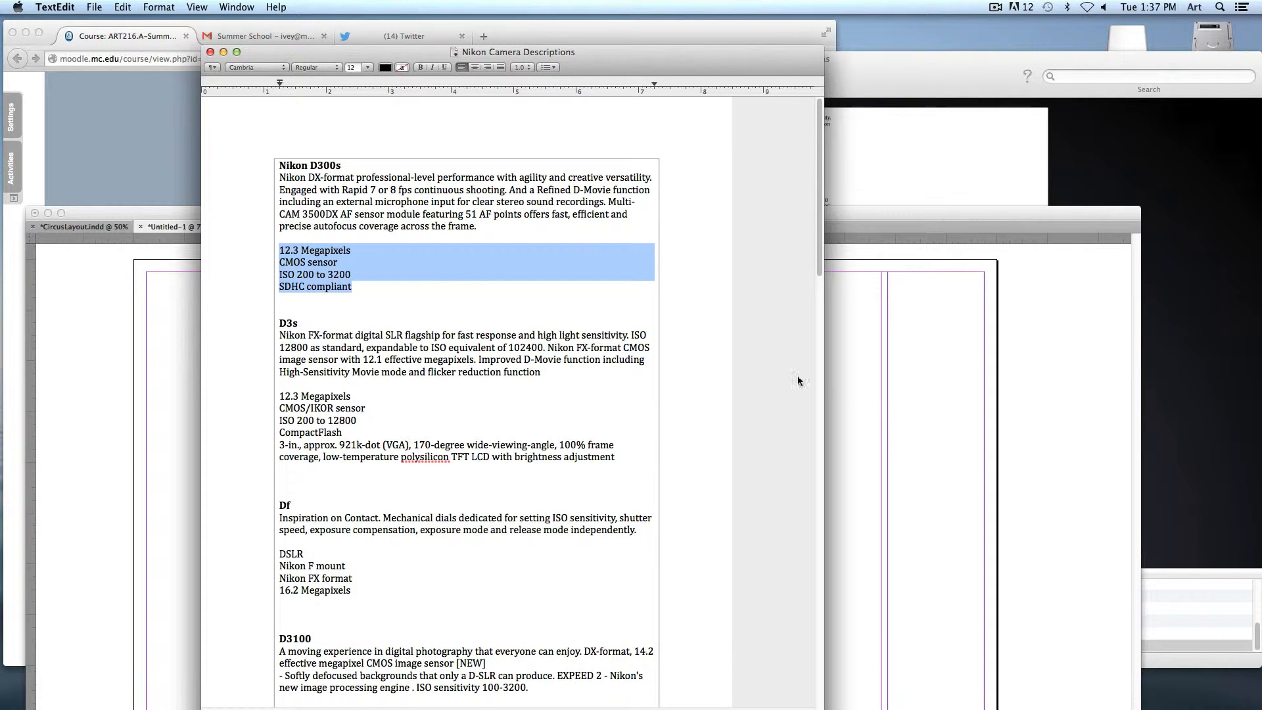
{"action": "left_click", "coordinate": [886, 393]}
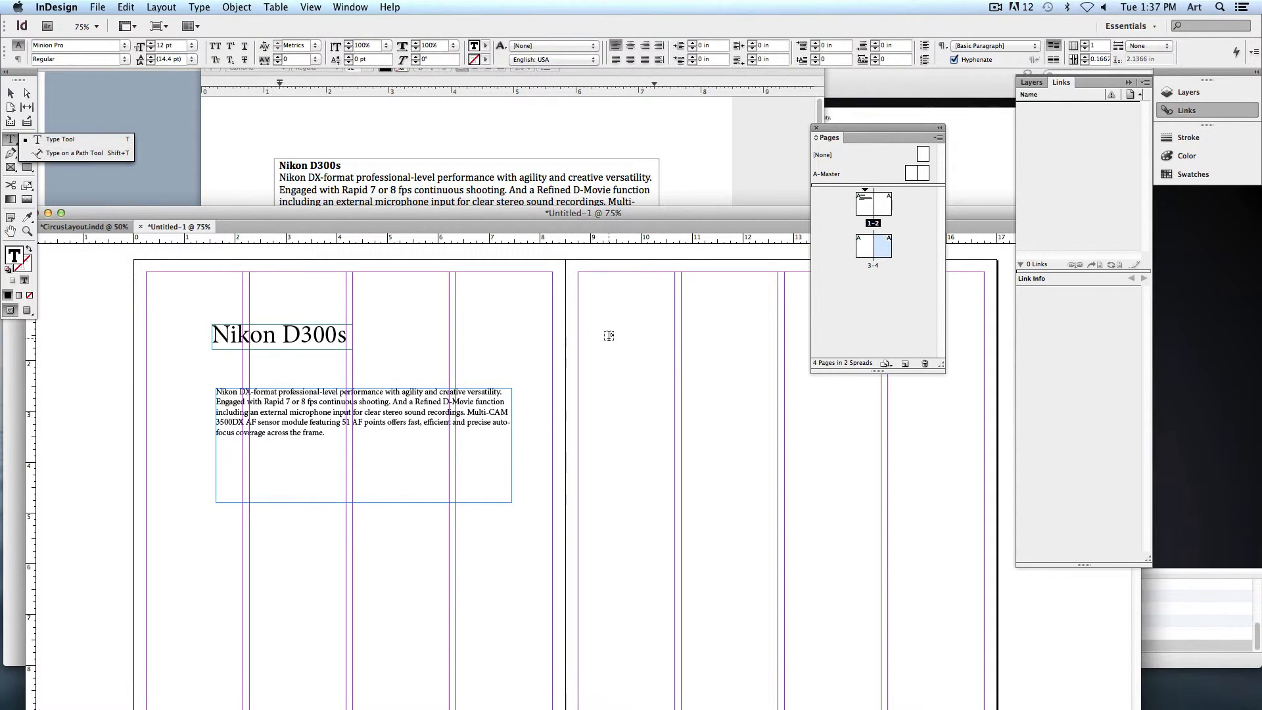
{"action": "left_click_drag", "start_coordinate": [596, 331], "coordinate": [771, 465]}
{"action": "key", "text": "super+v"}
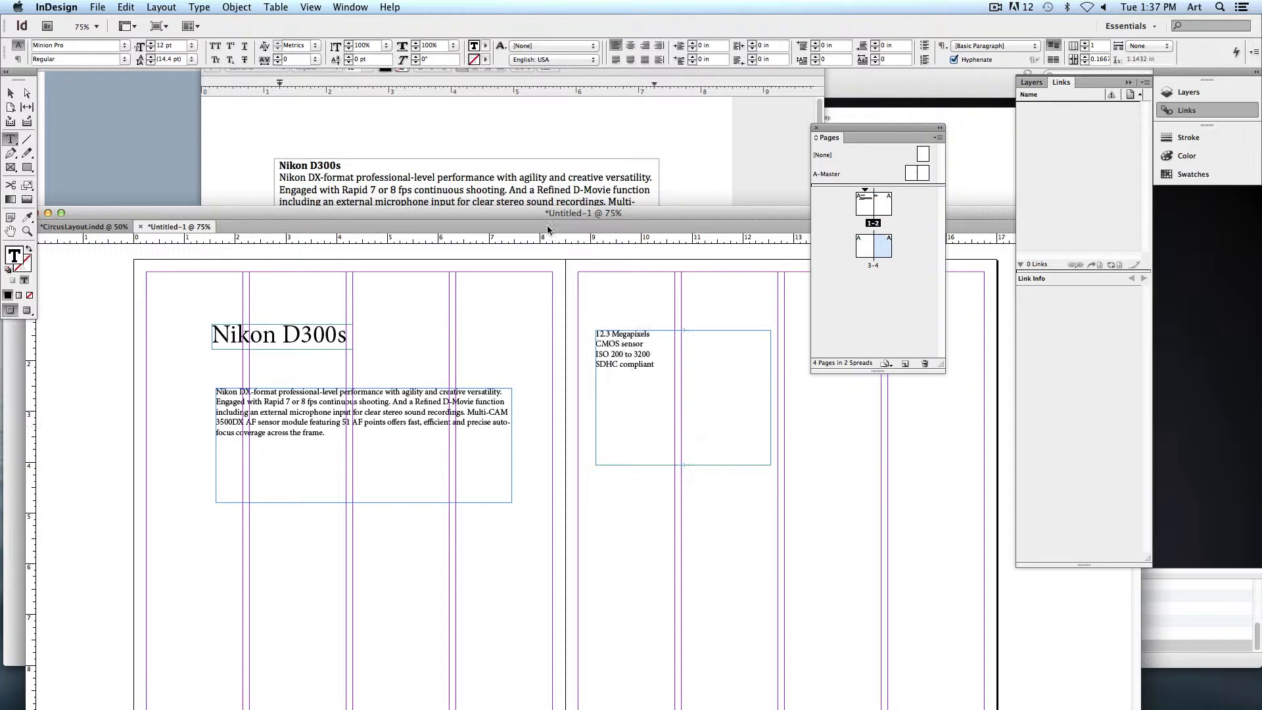
Move the description frame up under the heading and the specifications frame below it on page 1, and hide the guides
{"action": "left_click_drag", "start_coordinate": [500, 216], "coordinate": [496, 79]}
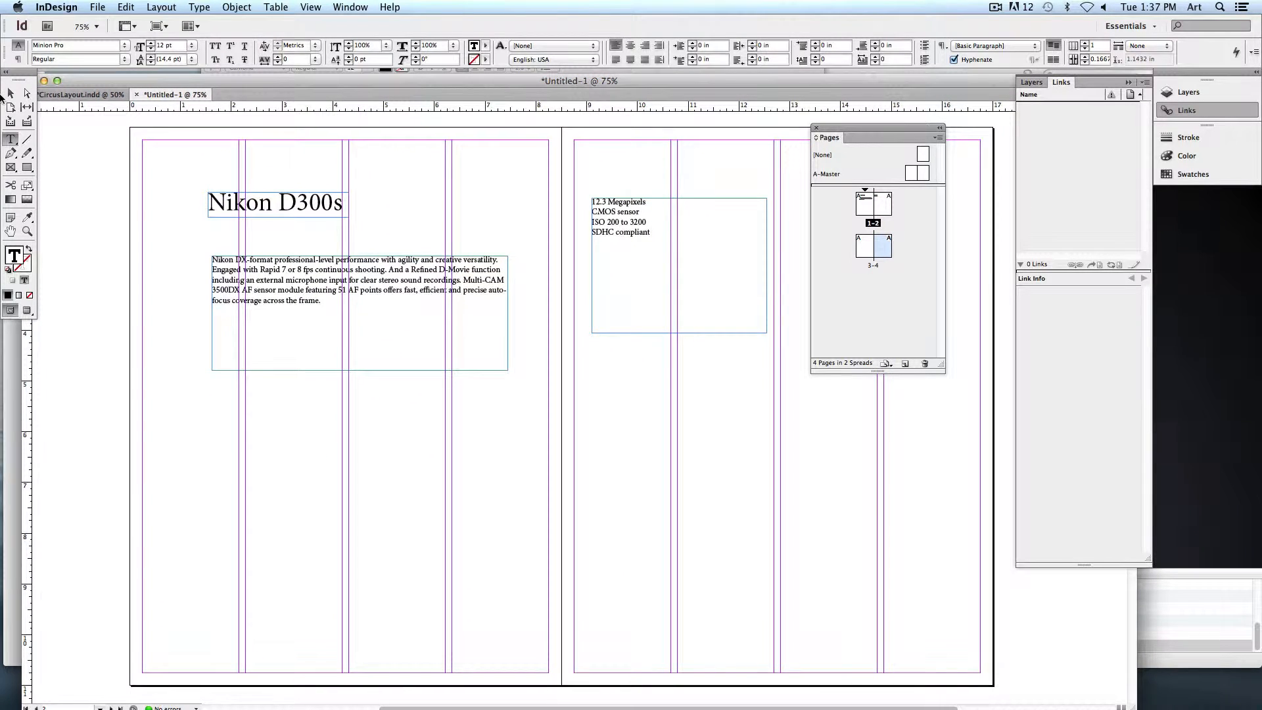
{"action": "key", "text": "Escape"}
{"action": "left_click", "coordinate": [631, 336]}
{"action": "left_click_drag", "start_coordinate": [388, 329], "coordinate": [380, 300]}
{"action": "left_click_drag", "start_coordinate": [648, 274], "coordinate": [274, 449]}
{"action": "key", "text": "super+semicolon"}
{"action": "left_click", "coordinate": [570, 419]}
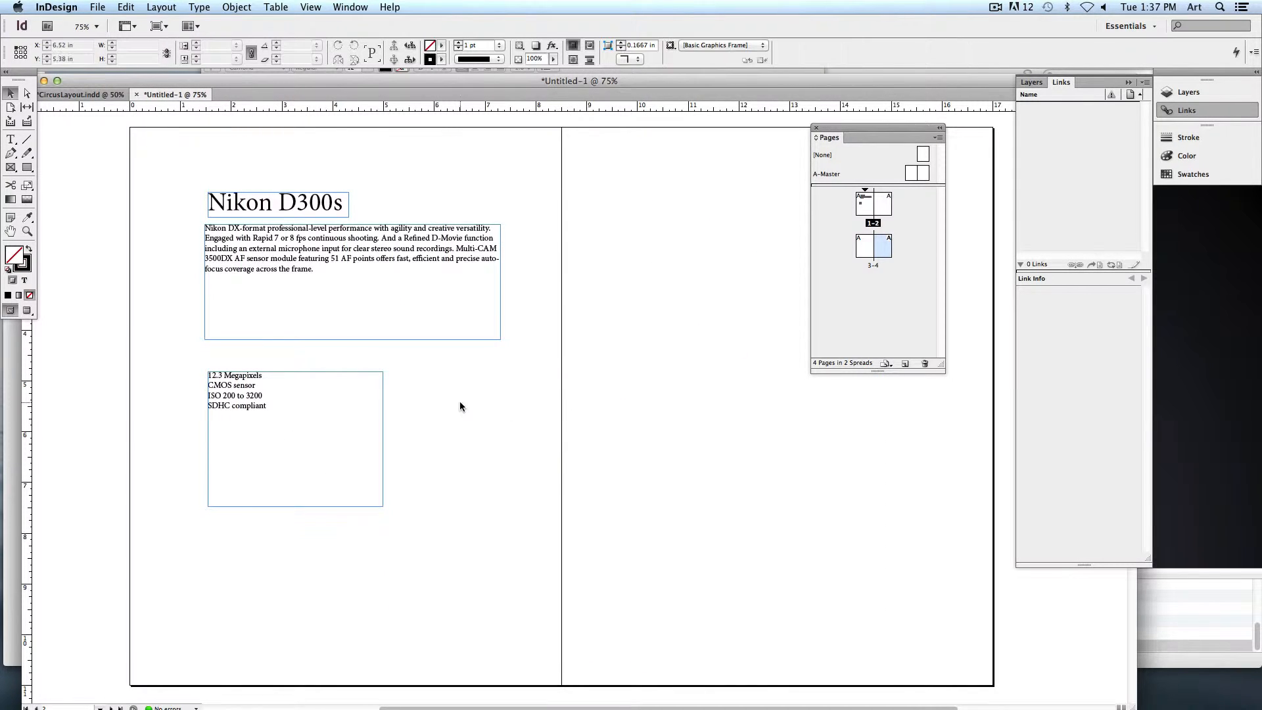
Align the left edges of the heading, description and specifications frames at 1.14 in, and shorten the description frame to about 1.36 in high
{"action": "key", "text": "space"}
{"action": "left_click_drag", "start_coordinate": [459, 396], "coordinate": [505, 394]}
{"action": "left_click_drag", "start_coordinate": [403, 307], "coordinate": [387, 309]}
{"action": "left_click_drag", "start_coordinate": [307, 209], "coordinate": [286, 206]}
{"action": "left_click_drag", "start_coordinate": [273, 400], "coordinate": [243, 356]}
{"action": "left_click", "coordinate": [423, 324]}
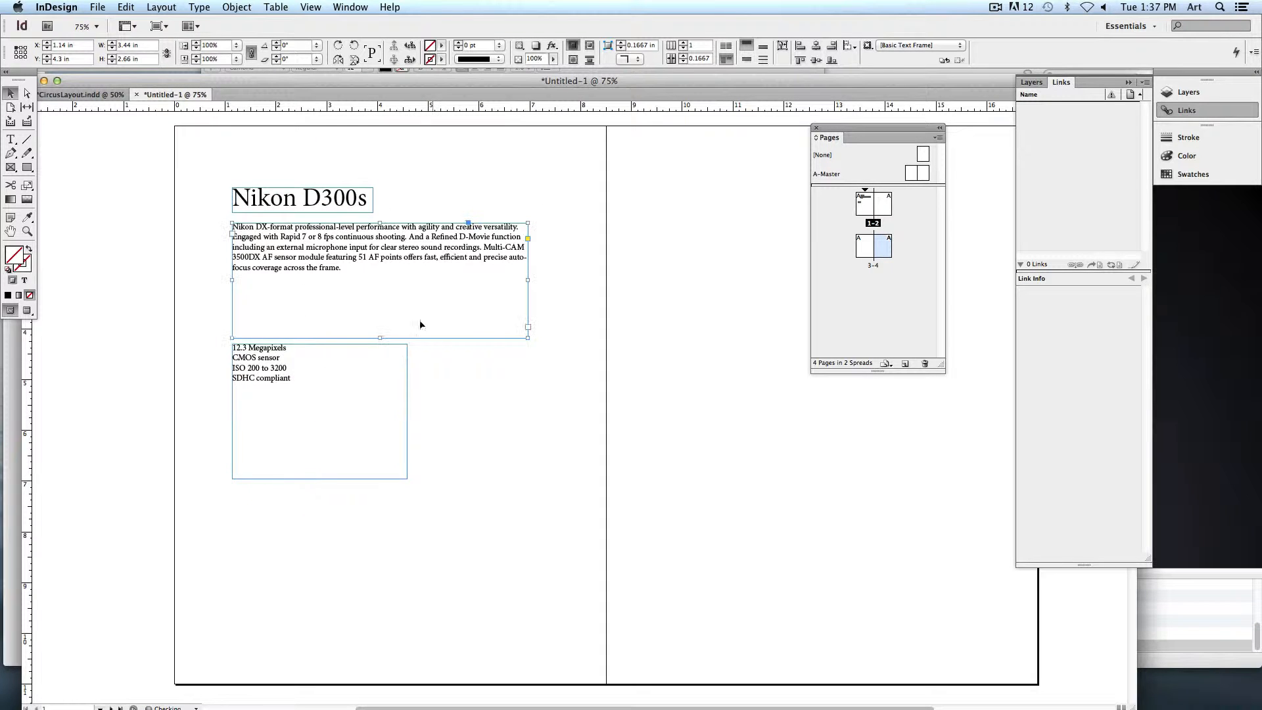
{"action": "left_click_drag", "start_coordinate": [526, 338], "coordinate": [531, 292]}
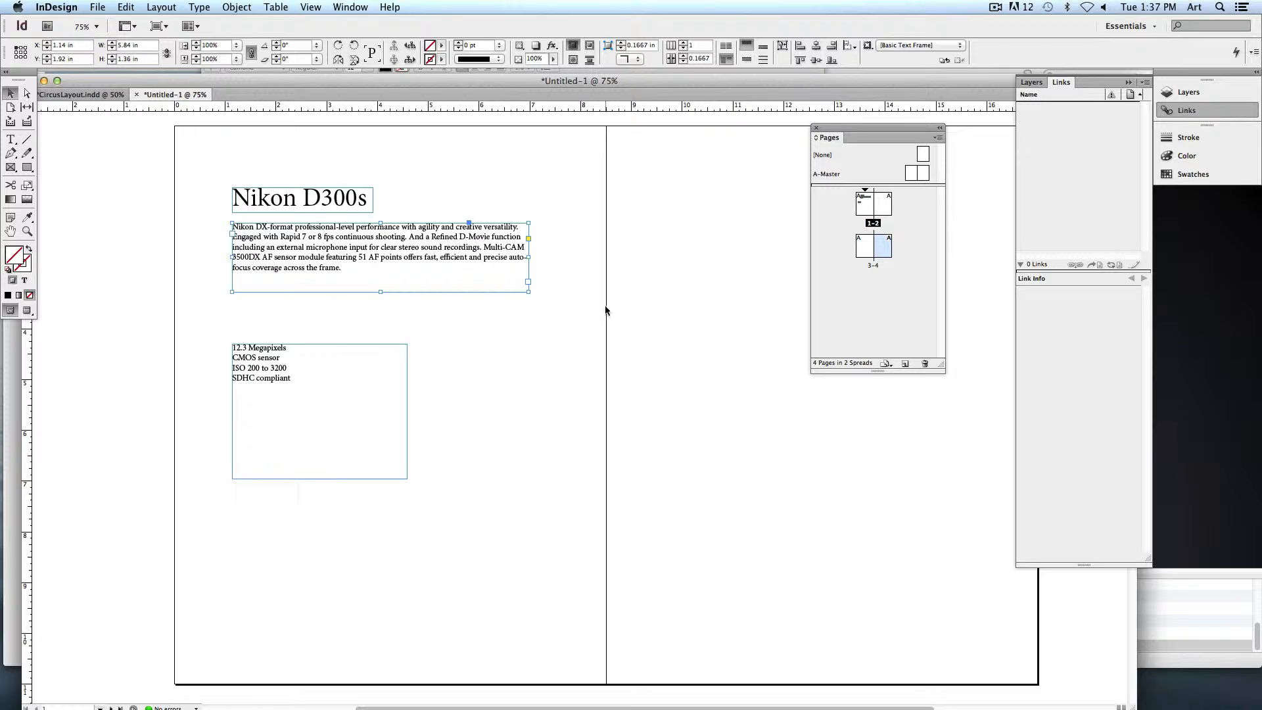
Enlarge the Nikon D300s heading's text frame upward and make it wider
{"action": "left_click", "coordinate": [10, 139]}
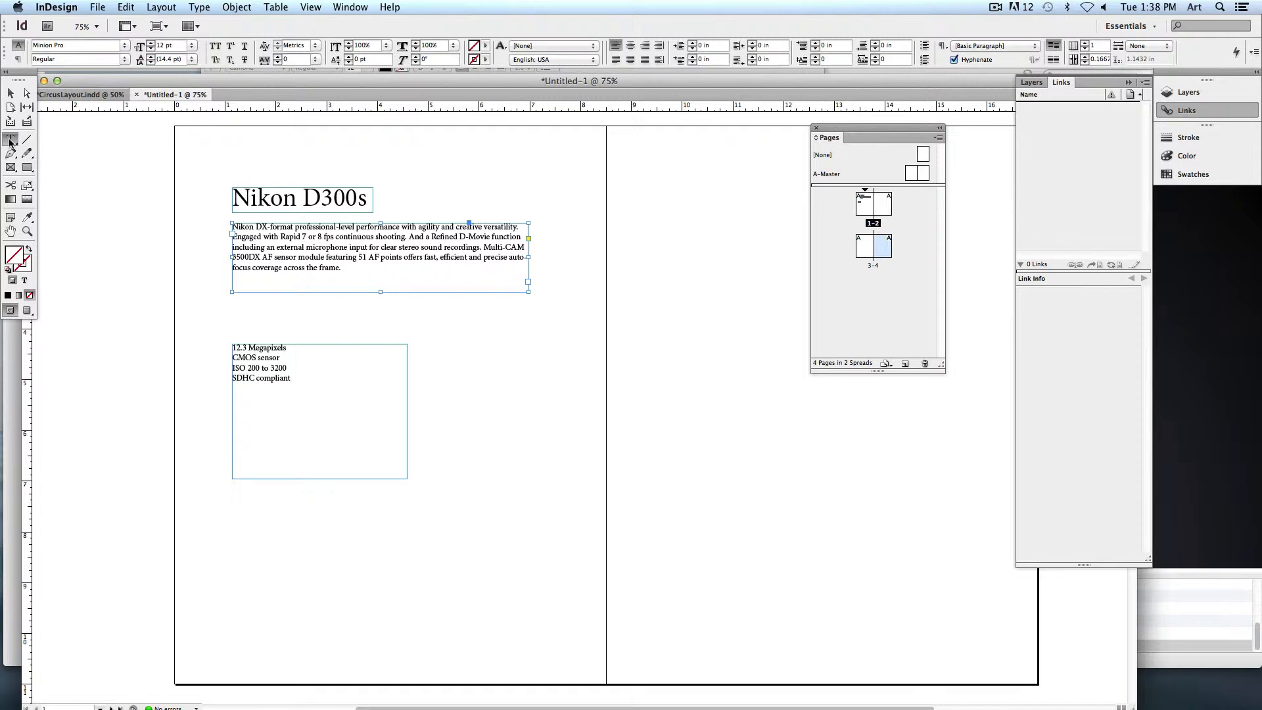
{"action": "left_click", "coordinate": [253, 205]}
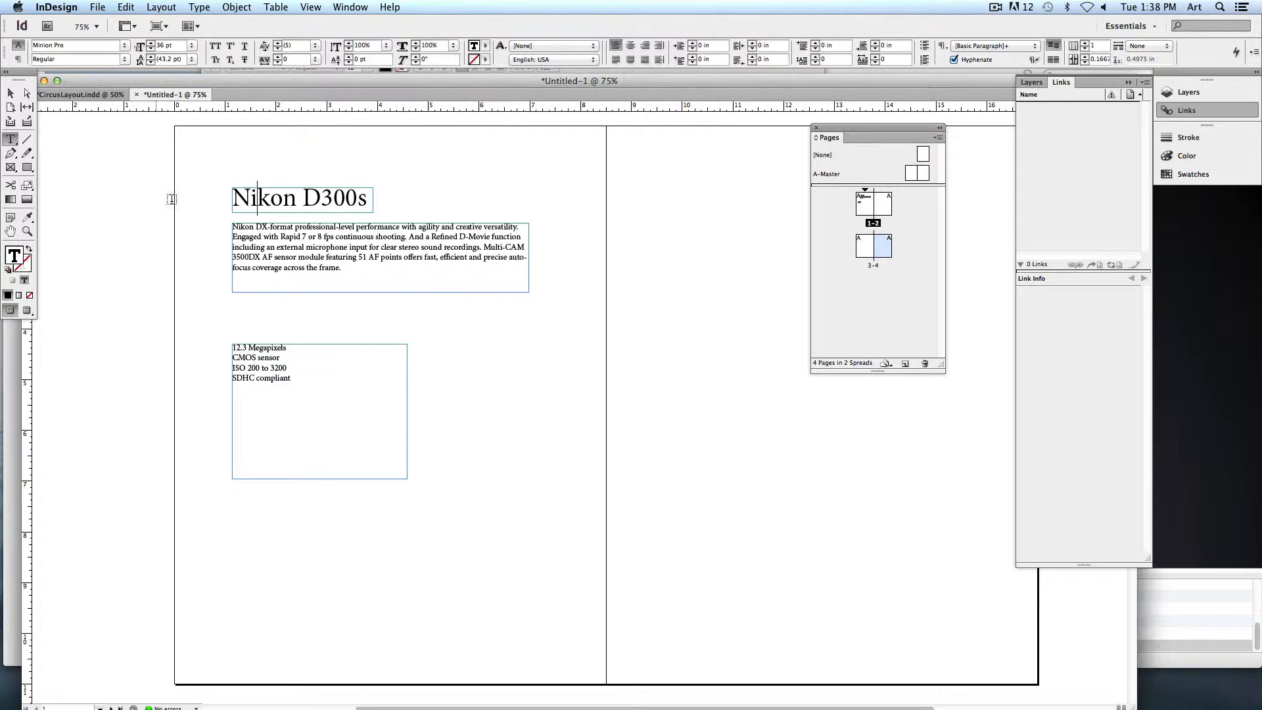
{"action": "triple_click", "coordinate": [234, 201]}
{"action": "key", "text": "Escape"}
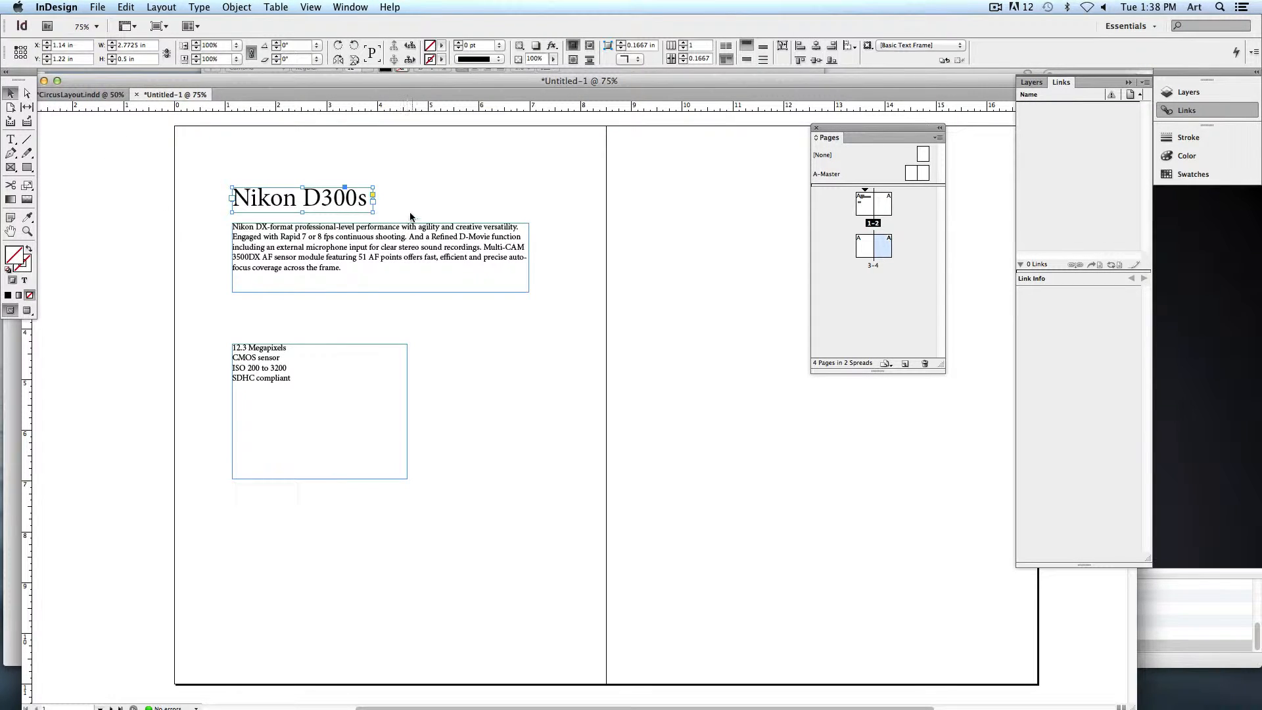
{"action": "left_click_drag", "start_coordinate": [376, 188], "coordinate": [99, 188]}
Change the font of the whole Nikon D300s heading to Old Press
{"action": "double_click", "coordinate": [369, 195]}
{"action": "left_click", "coordinate": [125, 45]}
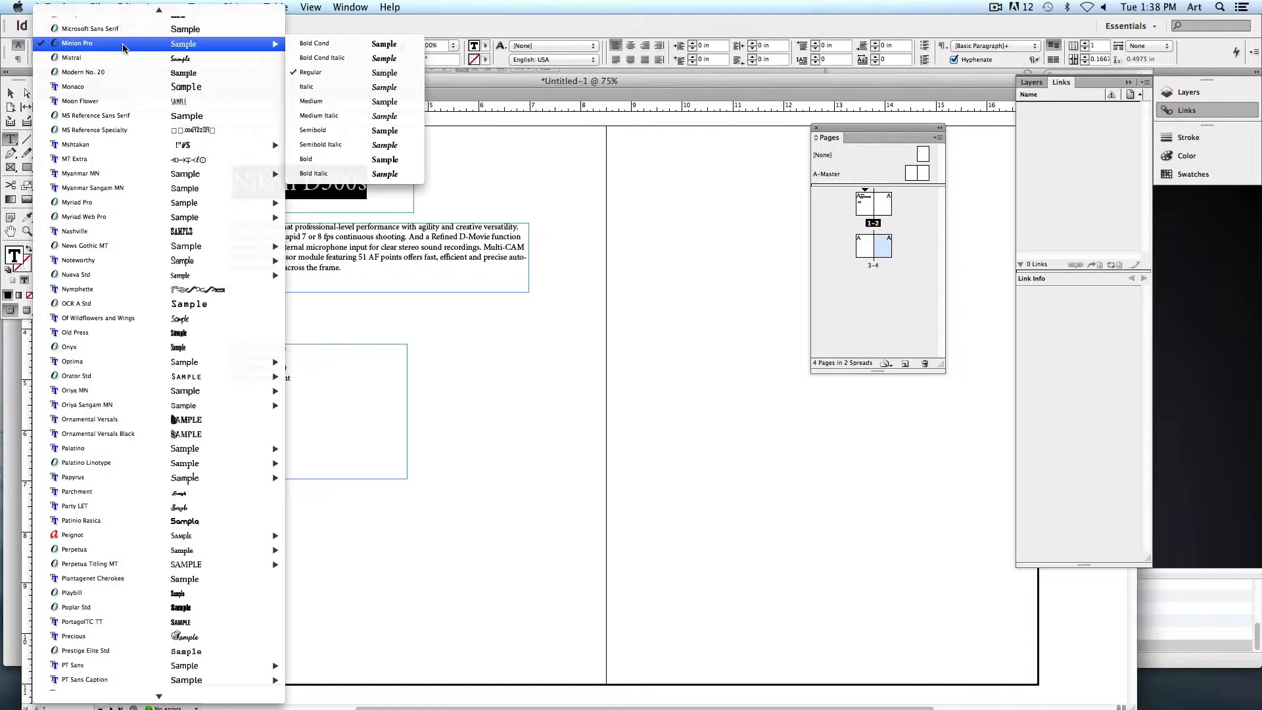
{"action": "mouse_move", "coordinate": [166, 363]}
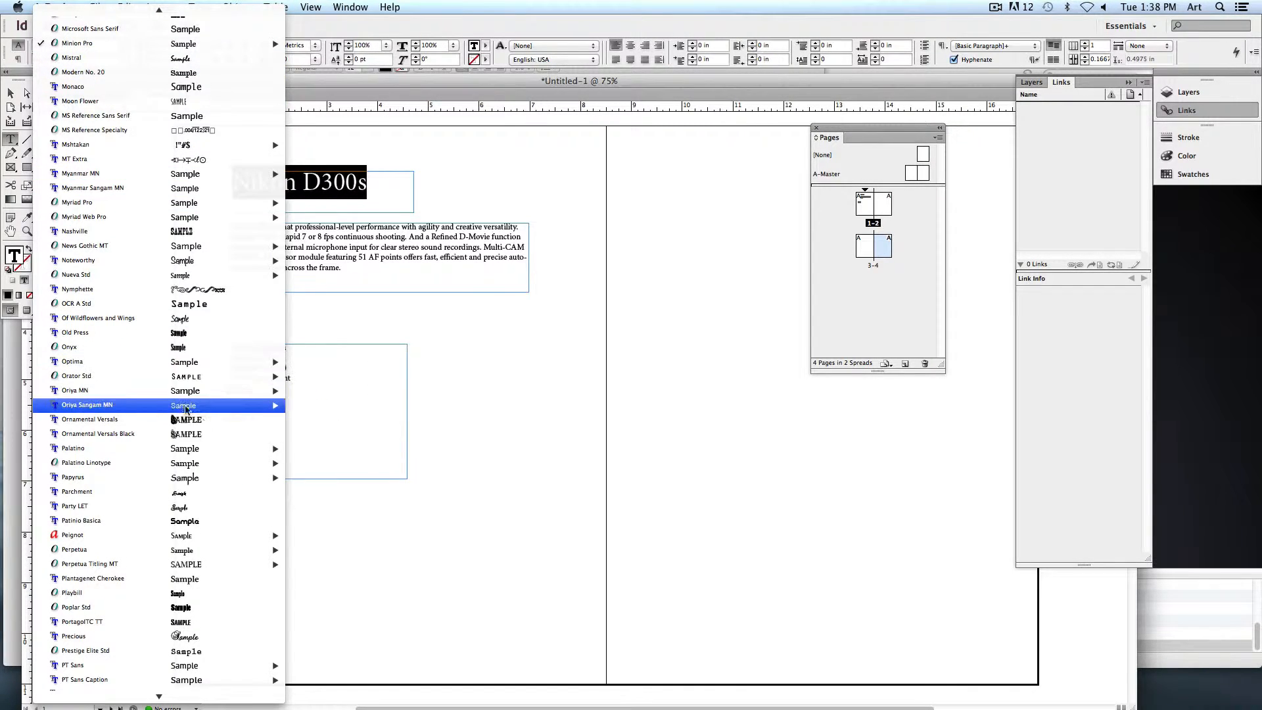
{"action": "scroll", "coordinate": [187, 394], "scroll_direction": "down", "scroll_amount": 3}
{"action": "mouse_move", "coordinate": [195, 382]}
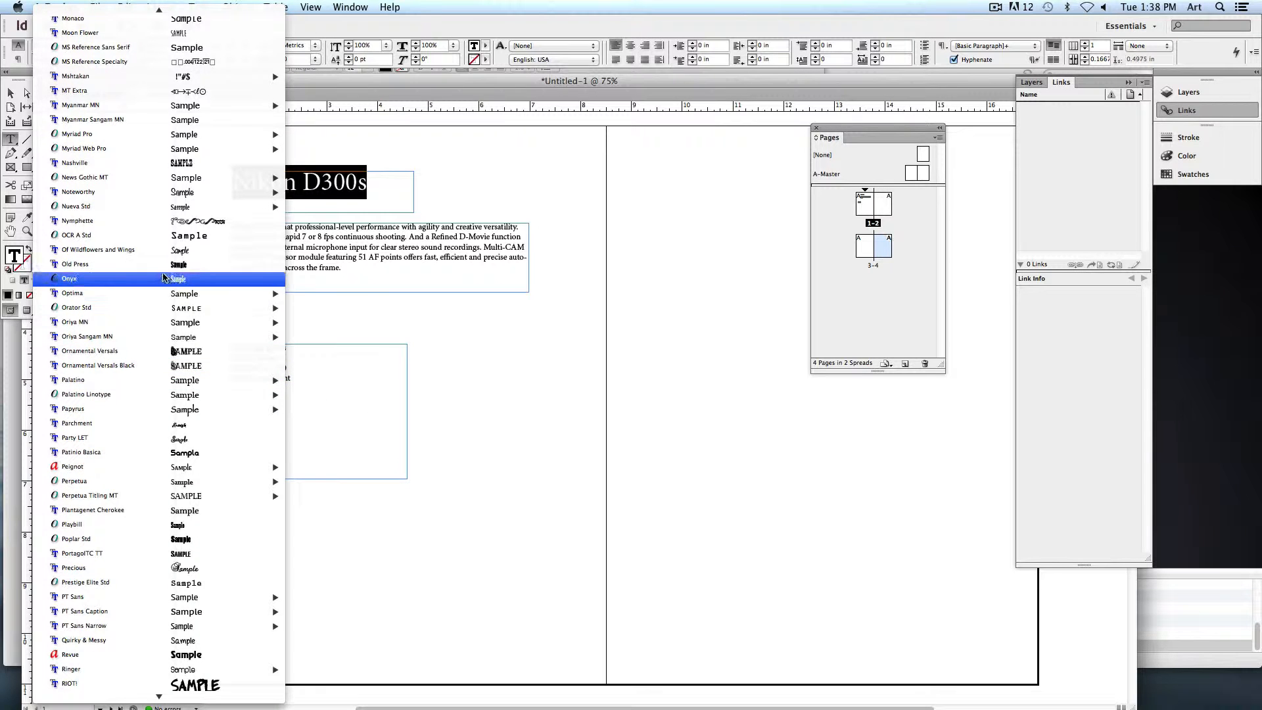
{"action": "left_click", "coordinate": [115, 263]}
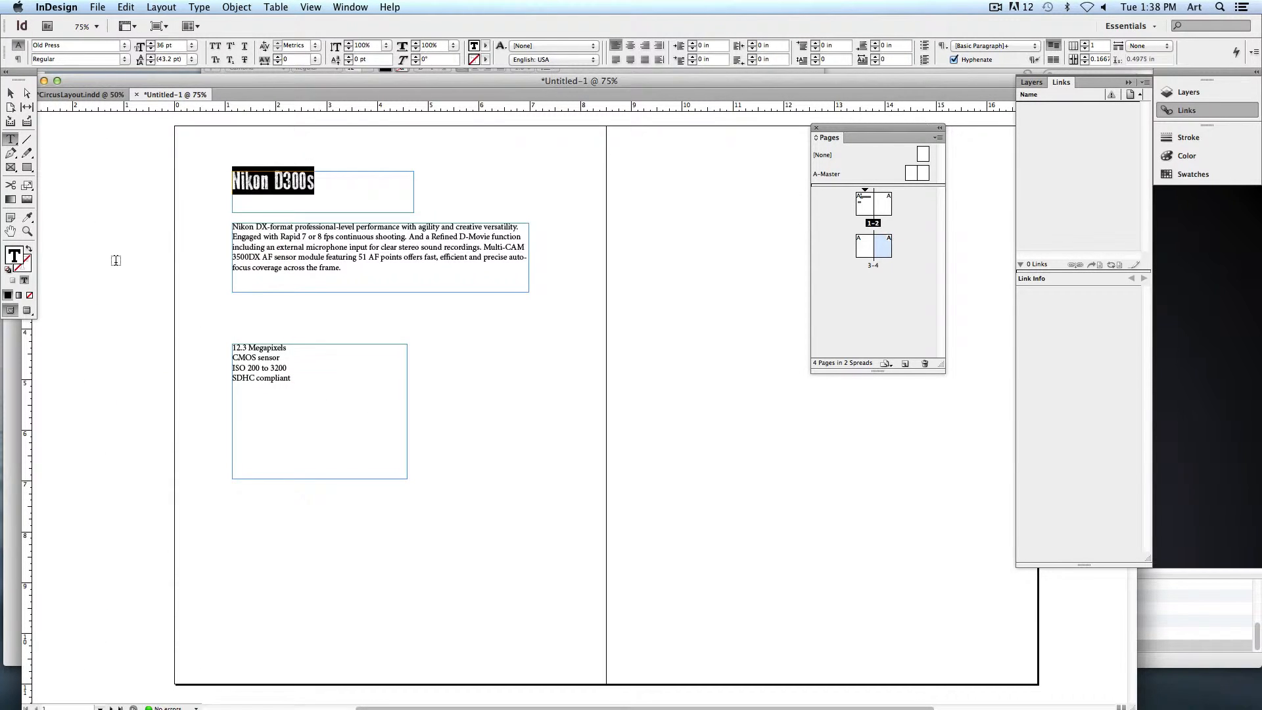
Increase the Nikon D300s heading's font size to 68 pt
{"action": "key", "text": "super+shift+period"}
{"action": "key", "text": "super+shift+period"}
{"action": "key", "text": "super+shift+period"}
{"action": "key", "text": "super+shift+period"}
{"action": "key", "text": "super+shift+period"}
{"action": "key", "text": "super+shift+period"}
{"action": "key", "text": "super+shift+period"}
{"action": "key", "text": "super+shift+period"}
{"action": "key", "text": "super+shift+period"}
{"action": "key", "text": "super+shift+period"}
{"action": "key", "text": "super+shift+period"}
{"action": "key", "text": "super+shift+period"}
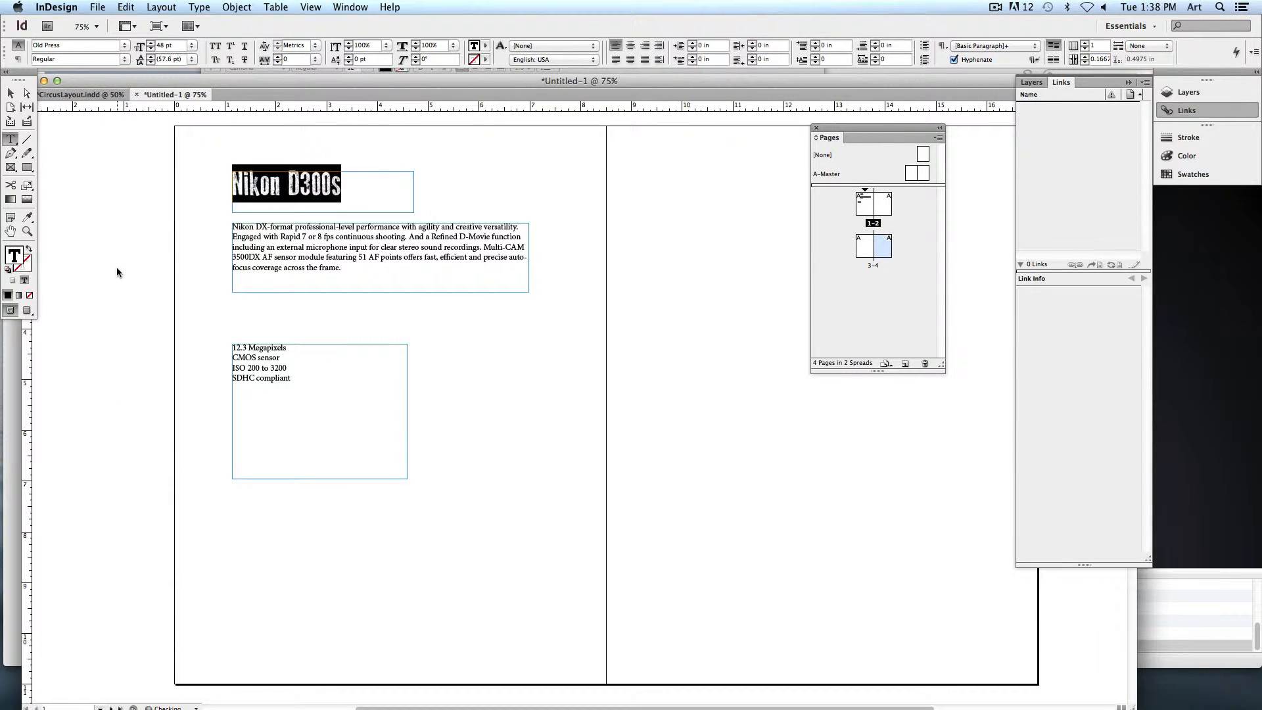
{"action": "key", "text": "super+shift+period"}
{"action": "key", "text": "super+shift+period"}
{"action": "key", "text": "super+shift+period"}
{"action": "key", "text": "super+shift+period"}
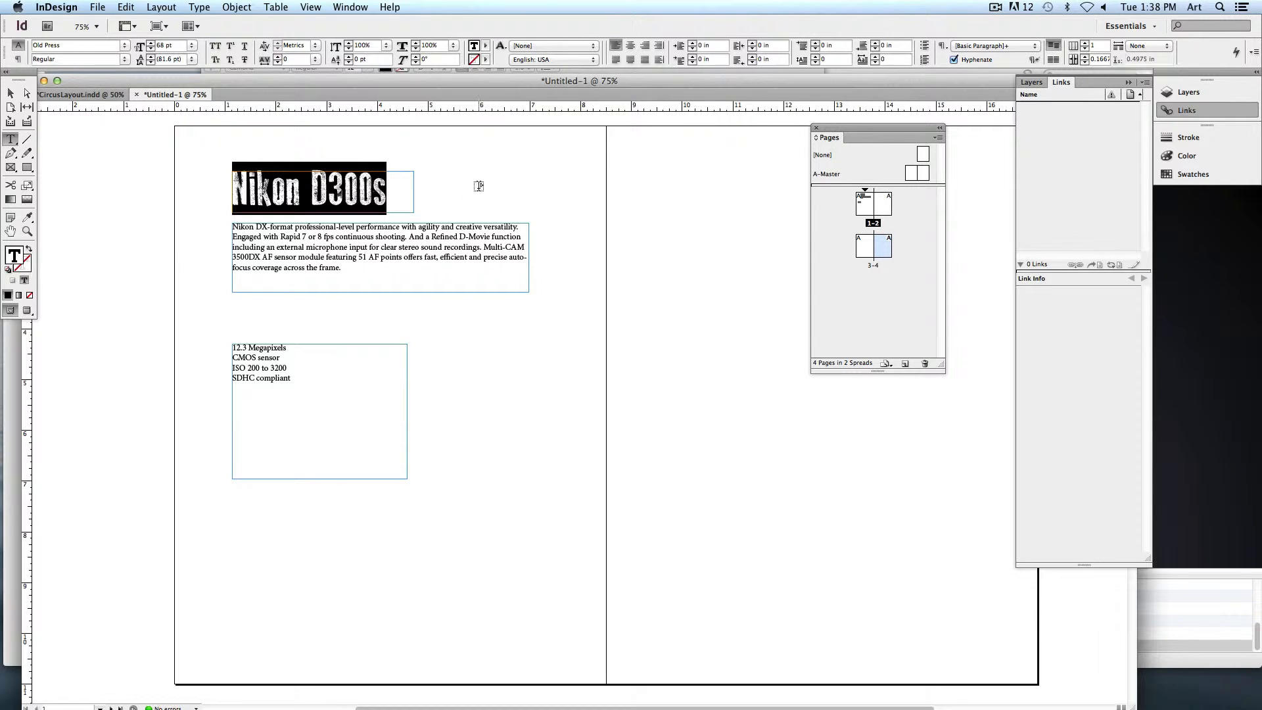
{"action": "left_click", "coordinate": [261, 196]}
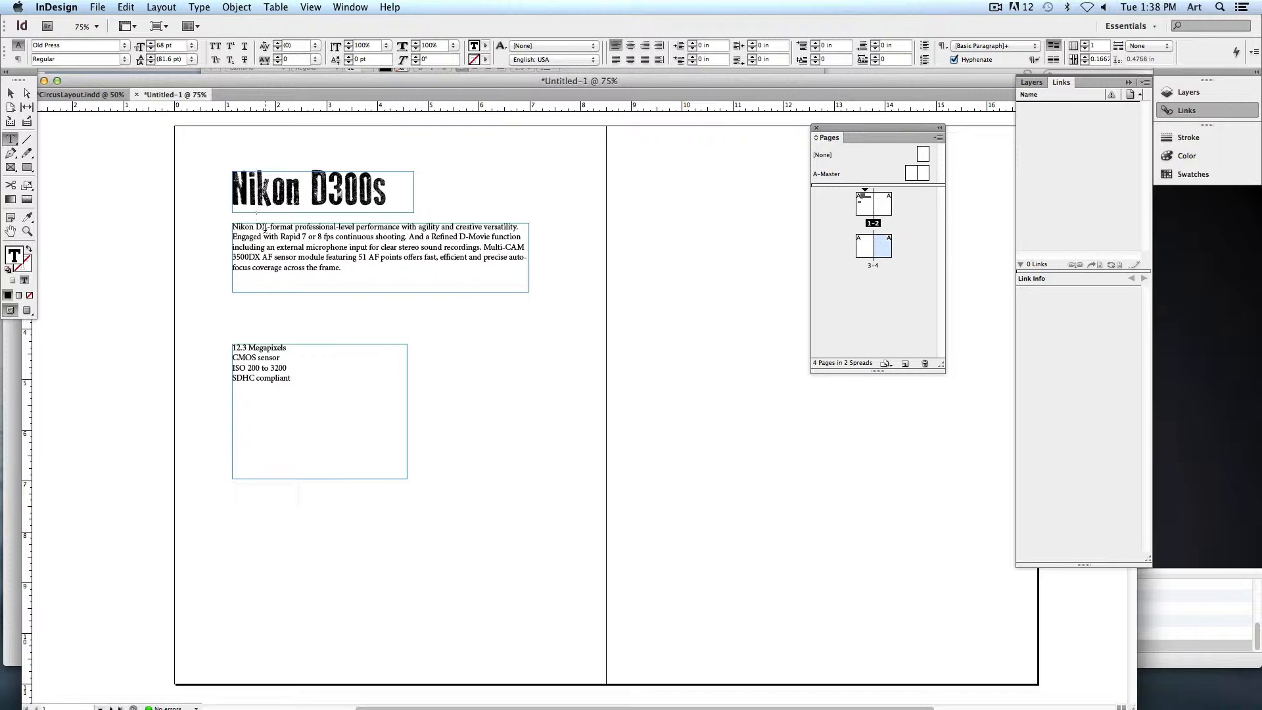
Color the Nikon D300s heading text with the red swatch C=15 M=100 Y=100 K=0
{"action": "left_click_drag", "start_coordinate": [391, 196], "coordinate": [233, 198]}
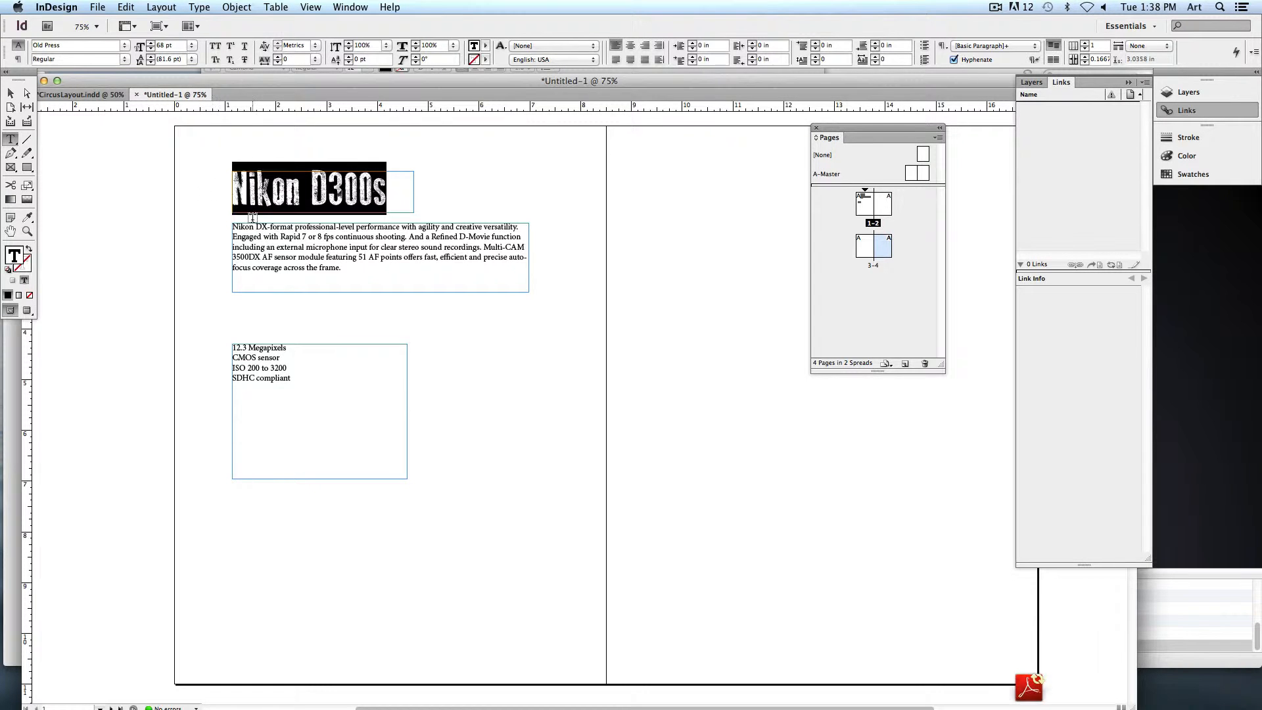
{"action": "left_click", "coordinate": [484, 47]}
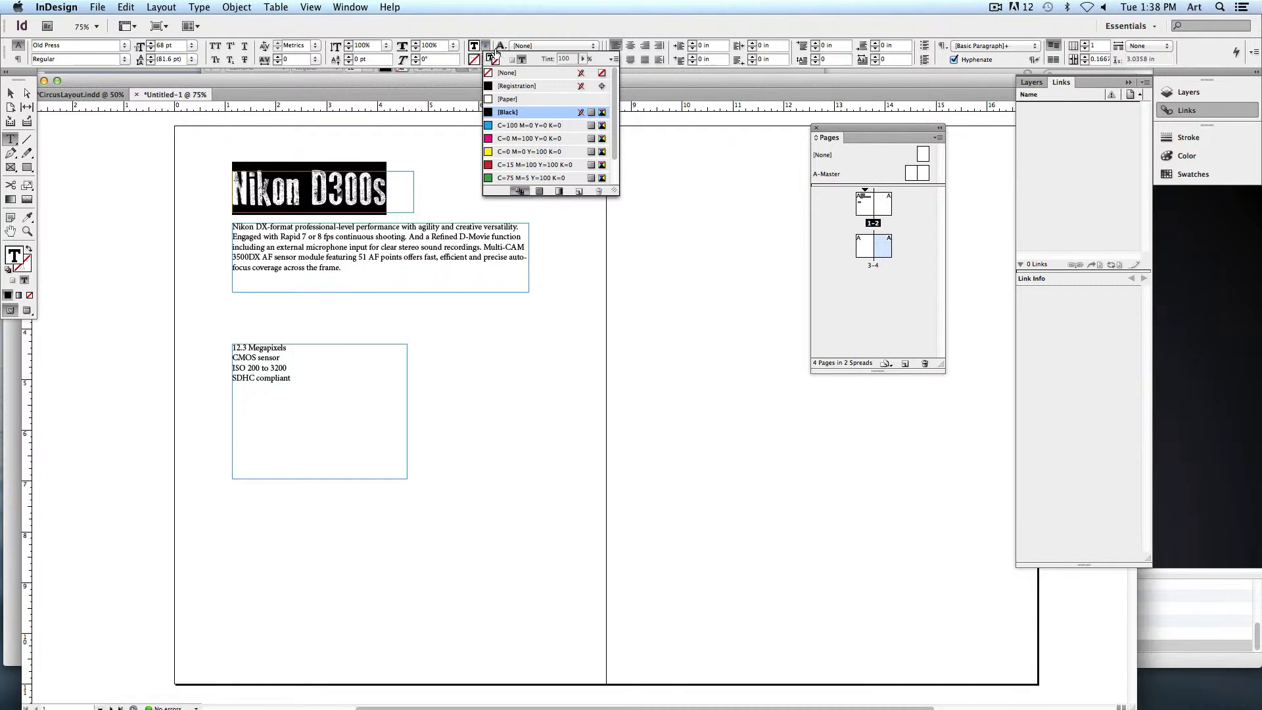
{"action": "scroll", "coordinate": [519, 142], "scroll_direction": "down", "scroll_amount": 1}
{"action": "left_click", "coordinate": [509, 151]}
{"action": "left_click", "coordinate": [358, 191]}
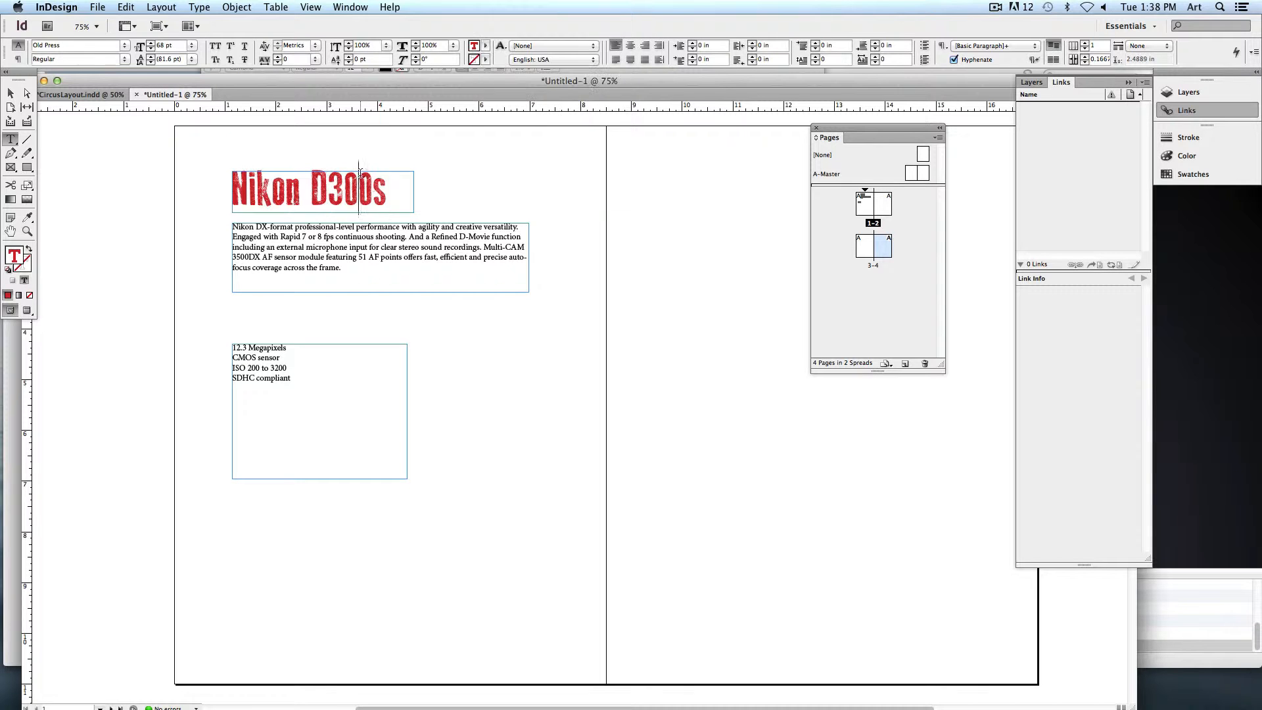
Change the font of the whole Nikon D300s description paragraph to News Gothic MT Regular
{"action": "left_click", "coordinate": [329, 302]}
{"action": "left_click_drag", "start_coordinate": [341, 273], "coordinate": [178, 223]}
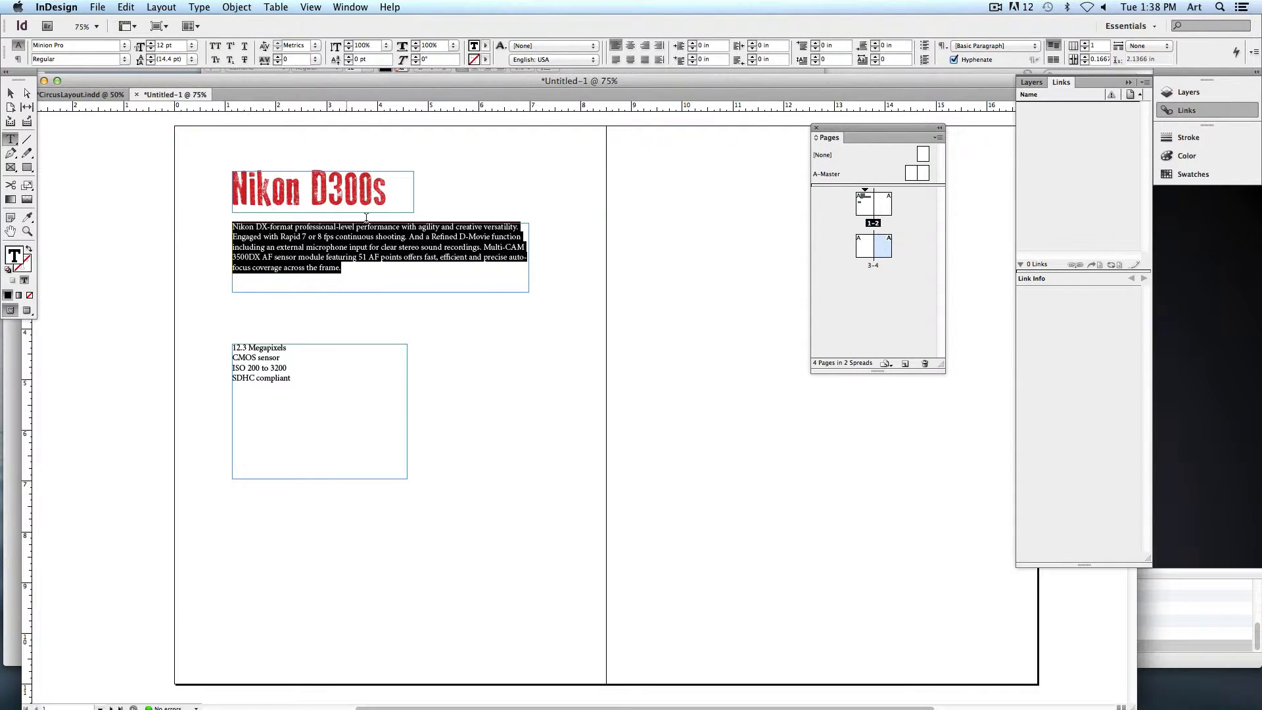
{"action": "left_click_drag", "start_coordinate": [348, 273], "coordinate": [203, 227]}
{"action": "left_click", "coordinate": [127, 46]}
{"action": "mouse_move", "coordinate": [153, 175]}
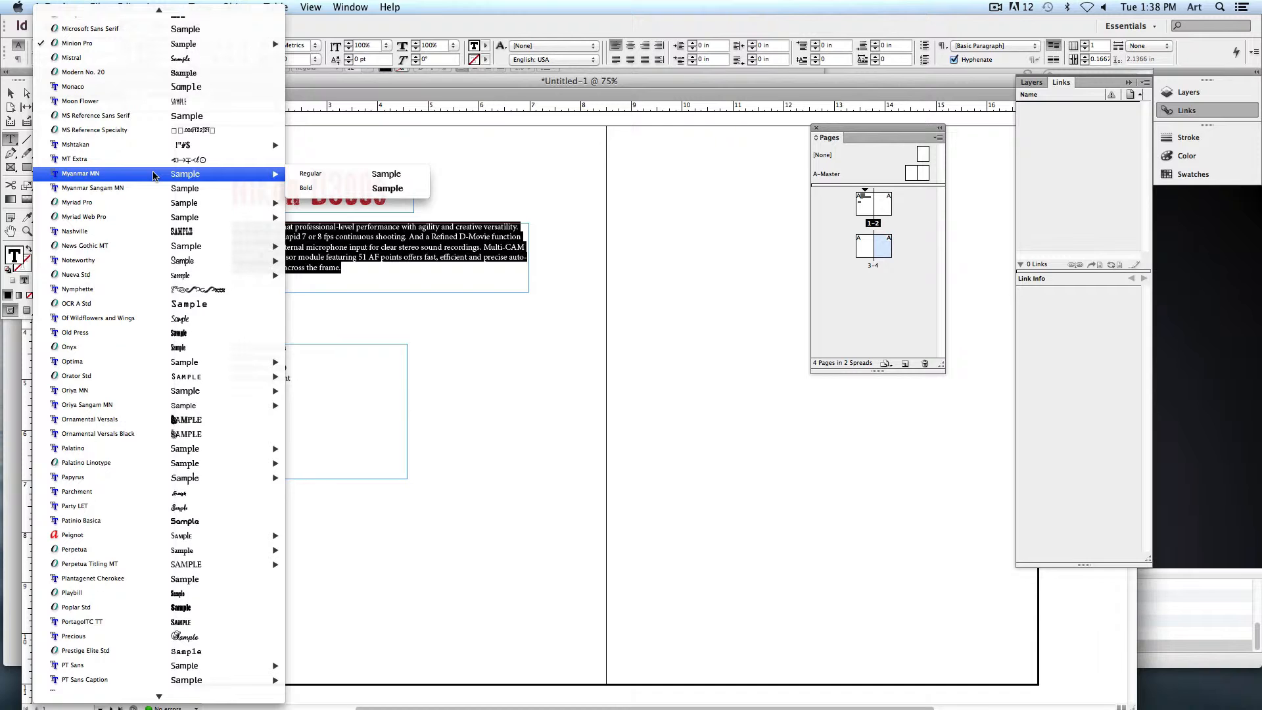
{"action": "scroll", "coordinate": [154, 175], "scroll_direction": "down", "scroll_amount": 1}
{"action": "mouse_move", "coordinate": [67, 222]}
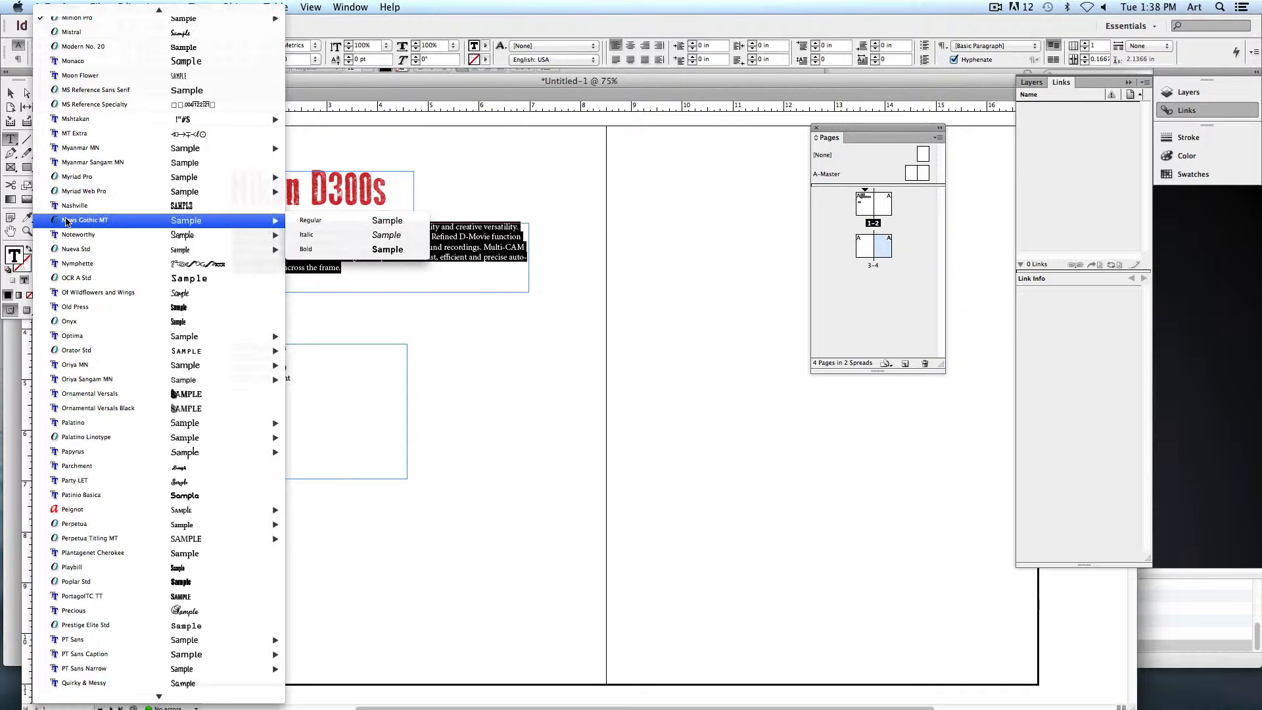
{"action": "left_click", "coordinate": [362, 223]}
{"action": "left_click", "coordinate": [367, 290]}
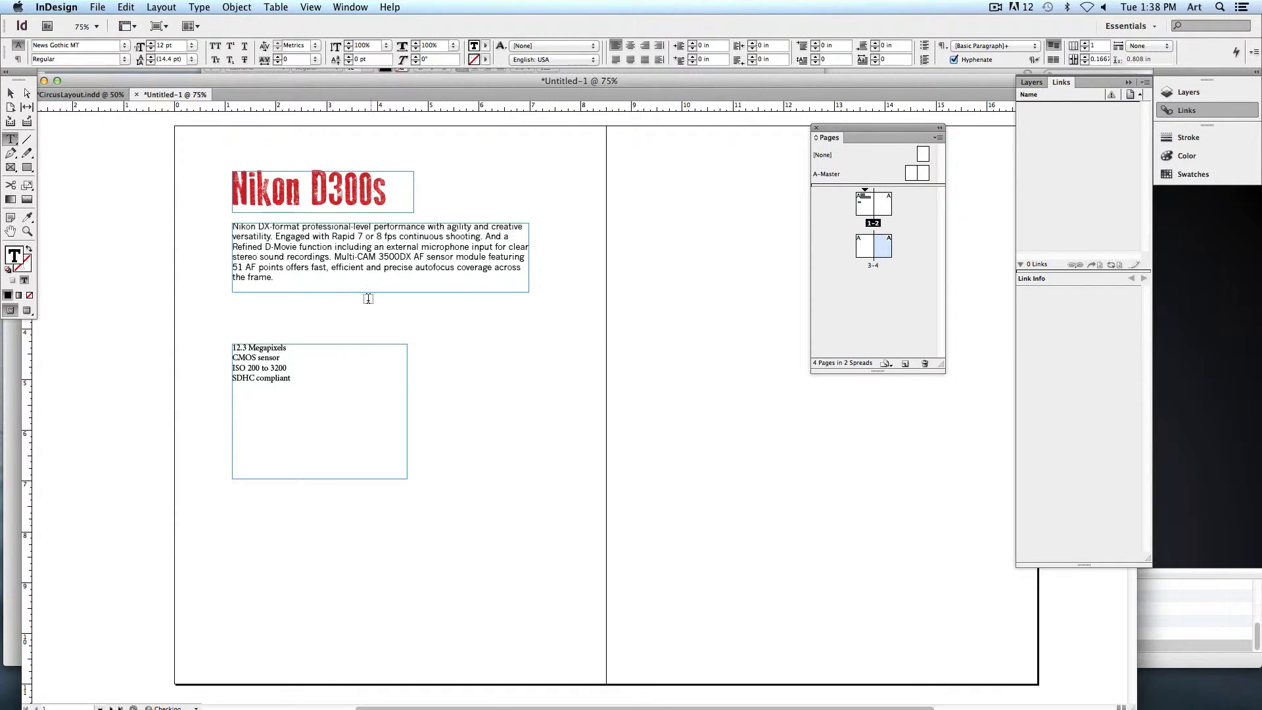
Change the font of the whole description paragraph below the Nikon D300s heading to Britannic Light
{"action": "left_click_drag", "start_coordinate": [352, 294], "coordinate": [150, 213]}
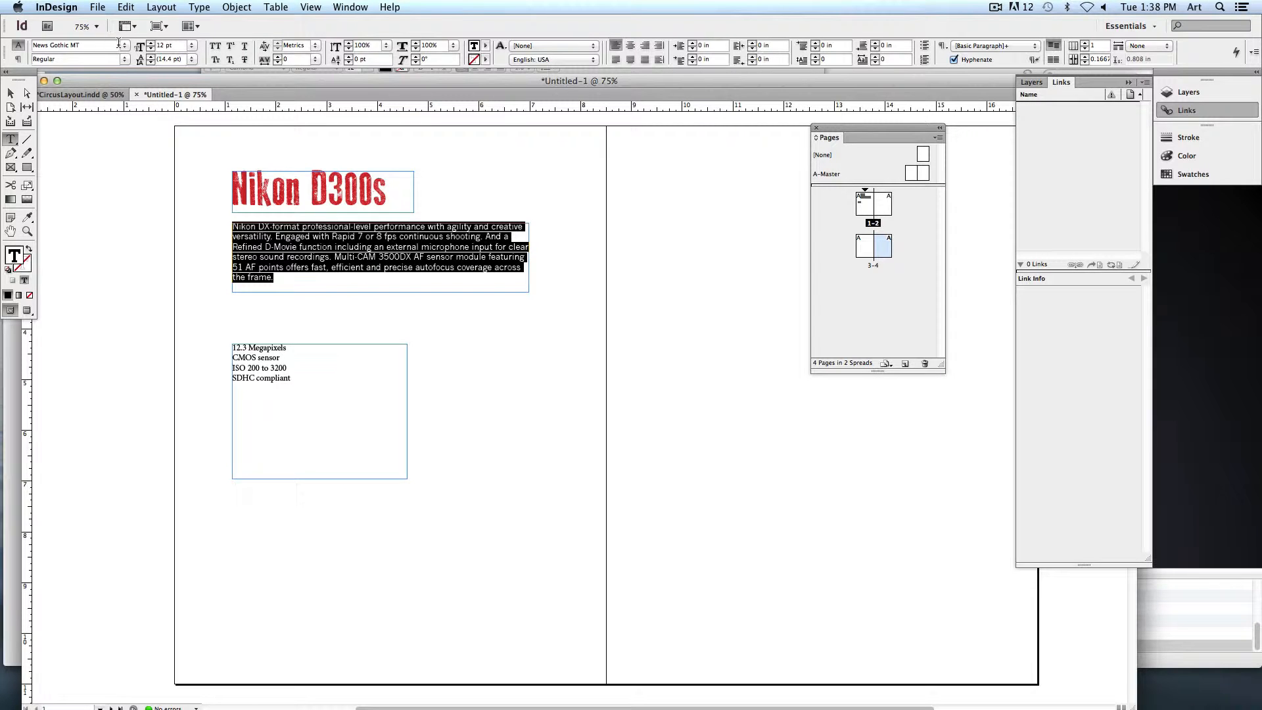
{"action": "left_click", "coordinate": [129, 44]}
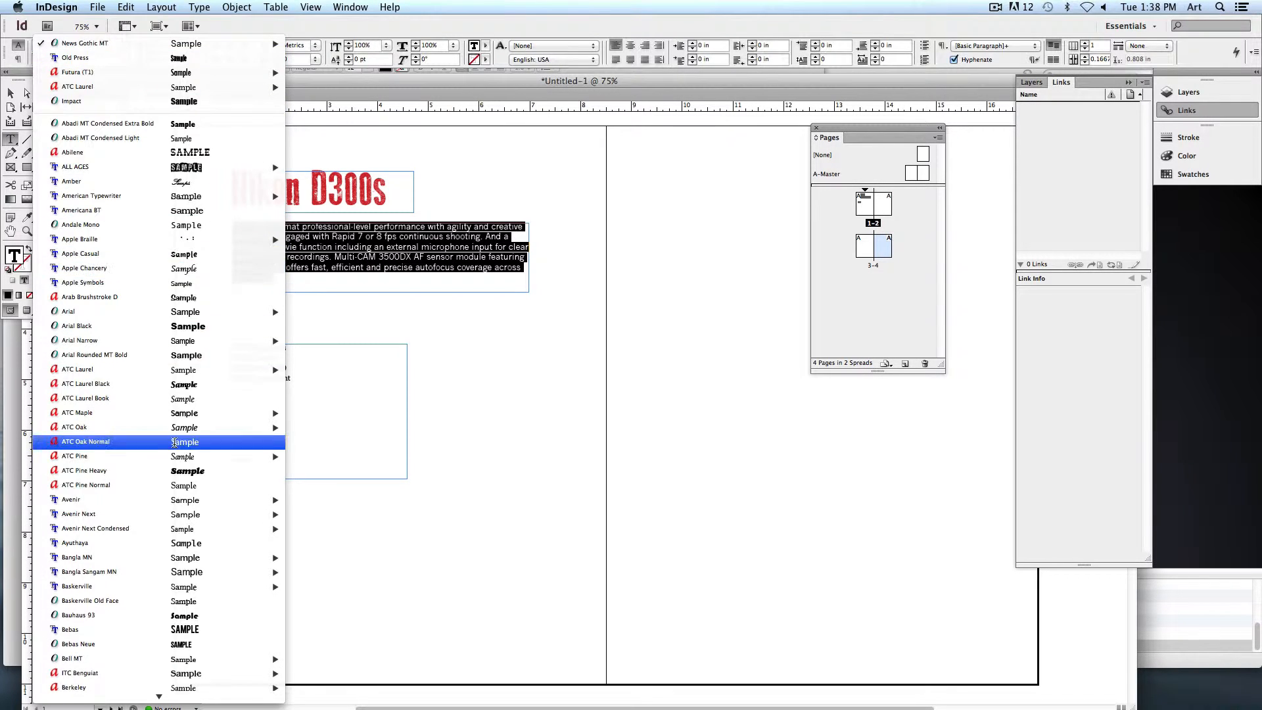
{"action": "scroll", "coordinate": [178, 424], "scroll_direction": "down", "scroll_amount": 2}
{"action": "mouse_move", "coordinate": [177, 424]}
{"action": "scroll", "coordinate": [177, 424], "scroll_direction": "down", "scroll_amount": 4}
{"action": "mouse_move", "coordinate": [173, 401]}
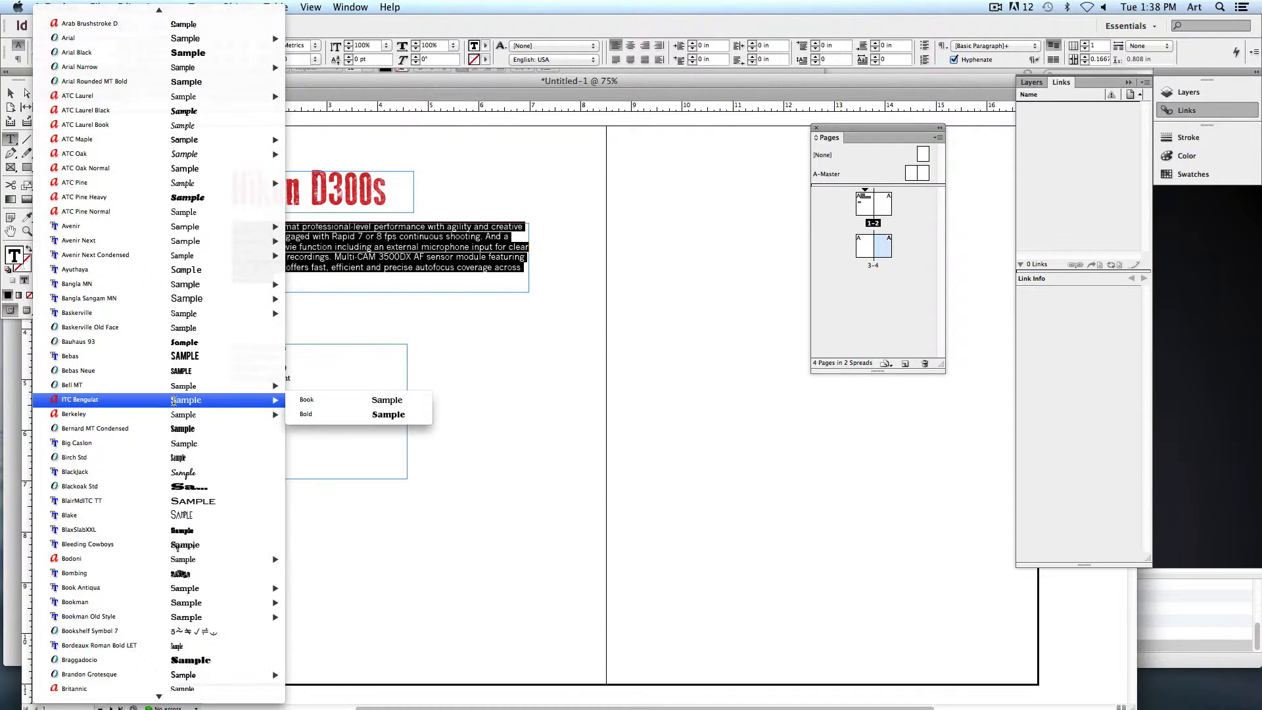
{"action": "scroll", "coordinate": [174, 402], "scroll_direction": "down", "scroll_amount": 2}
{"action": "scroll", "coordinate": [174, 401], "scroll_direction": "down", "scroll_amount": 1}
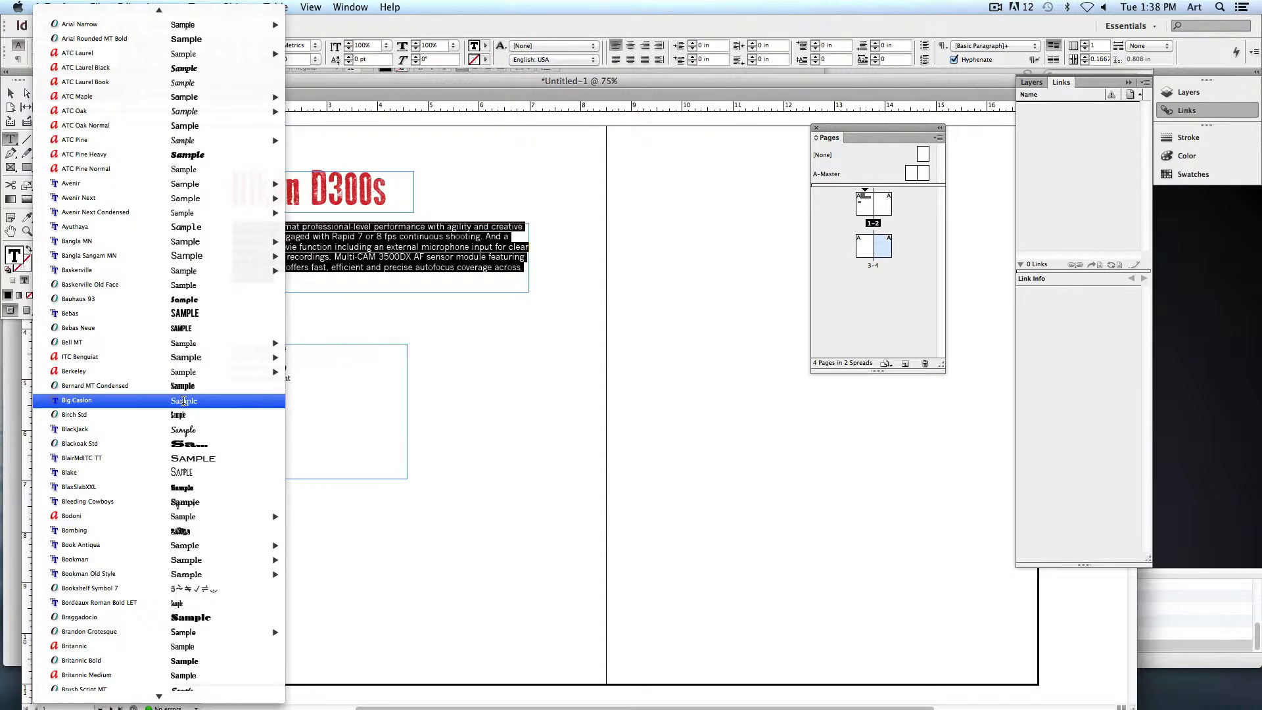
{"action": "scroll", "coordinate": [184, 401], "scroll_direction": "down", "scroll_amount": 3}
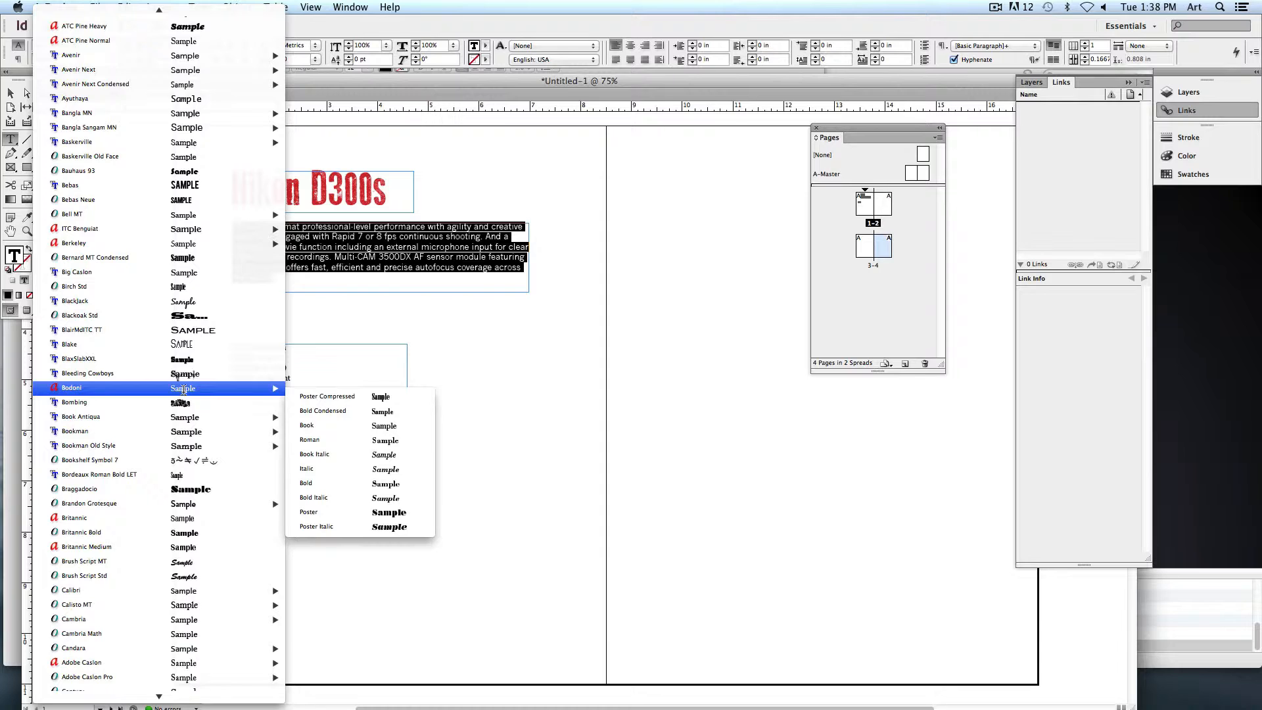
{"action": "scroll", "coordinate": [184, 389], "scroll_direction": "down", "scroll_amount": 3}
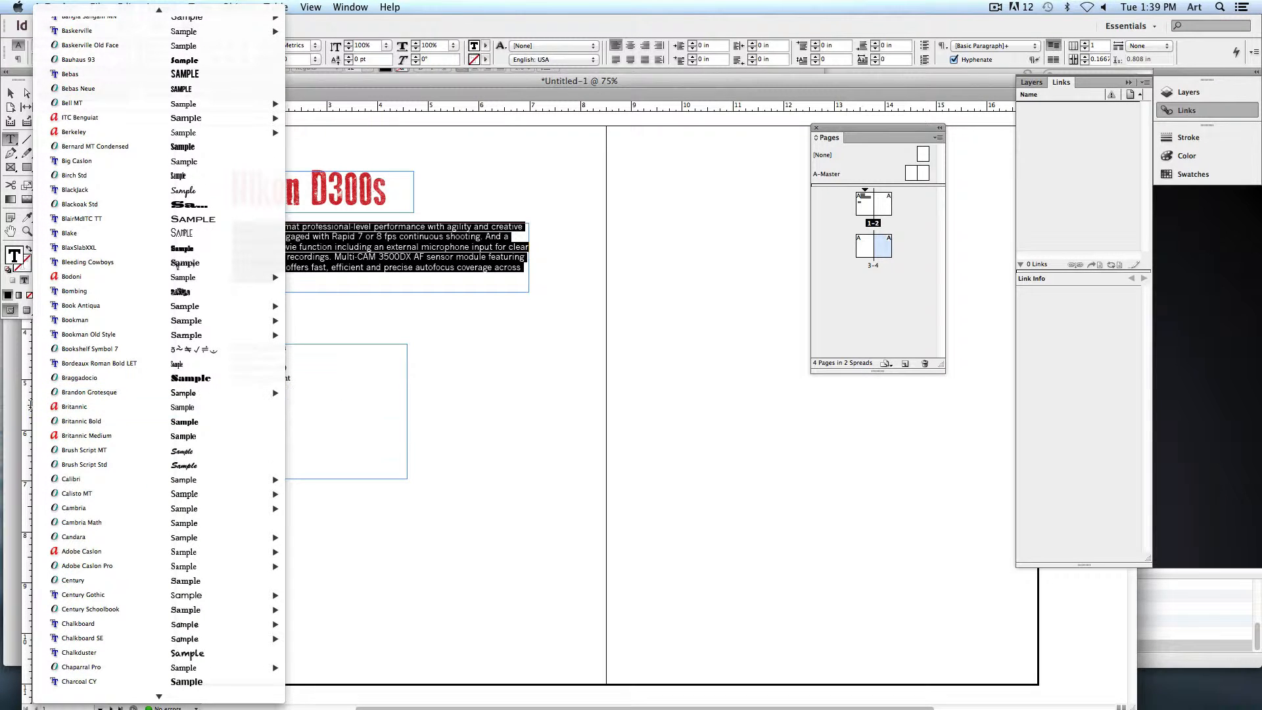
{"action": "left_click", "coordinate": [90, 410]}
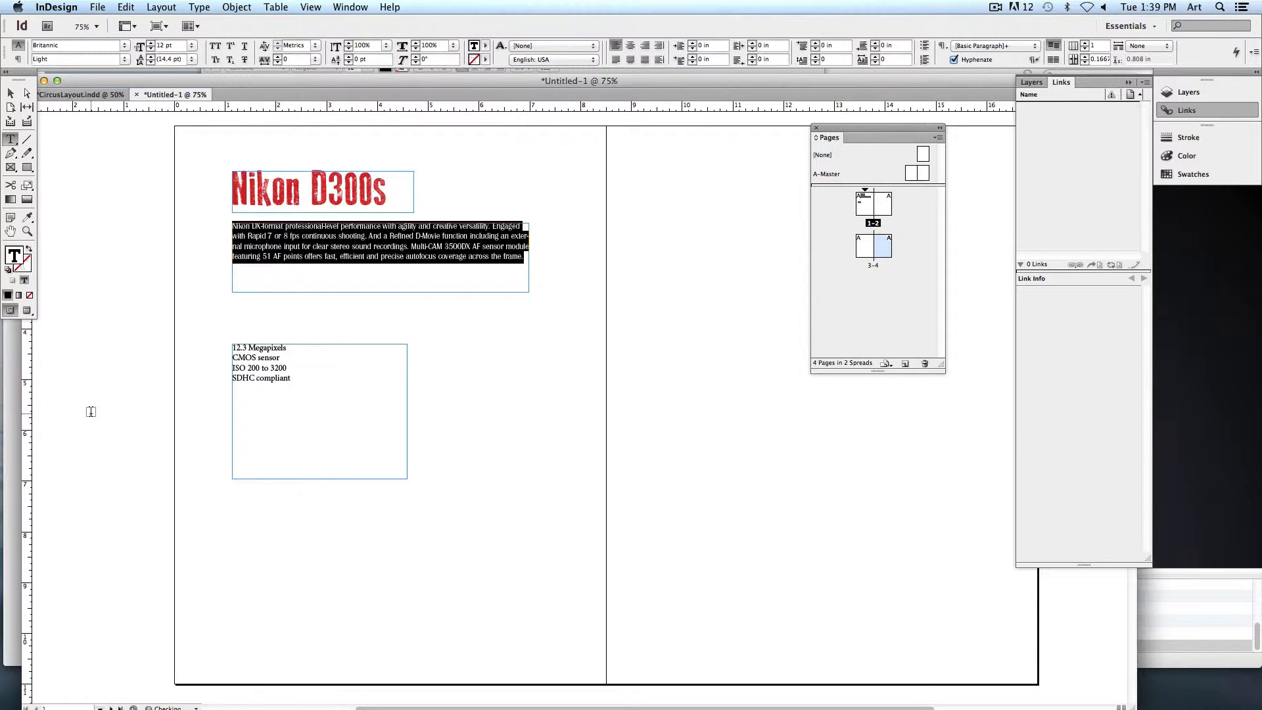
{"action": "left_click", "coordinate": [279, 273]}
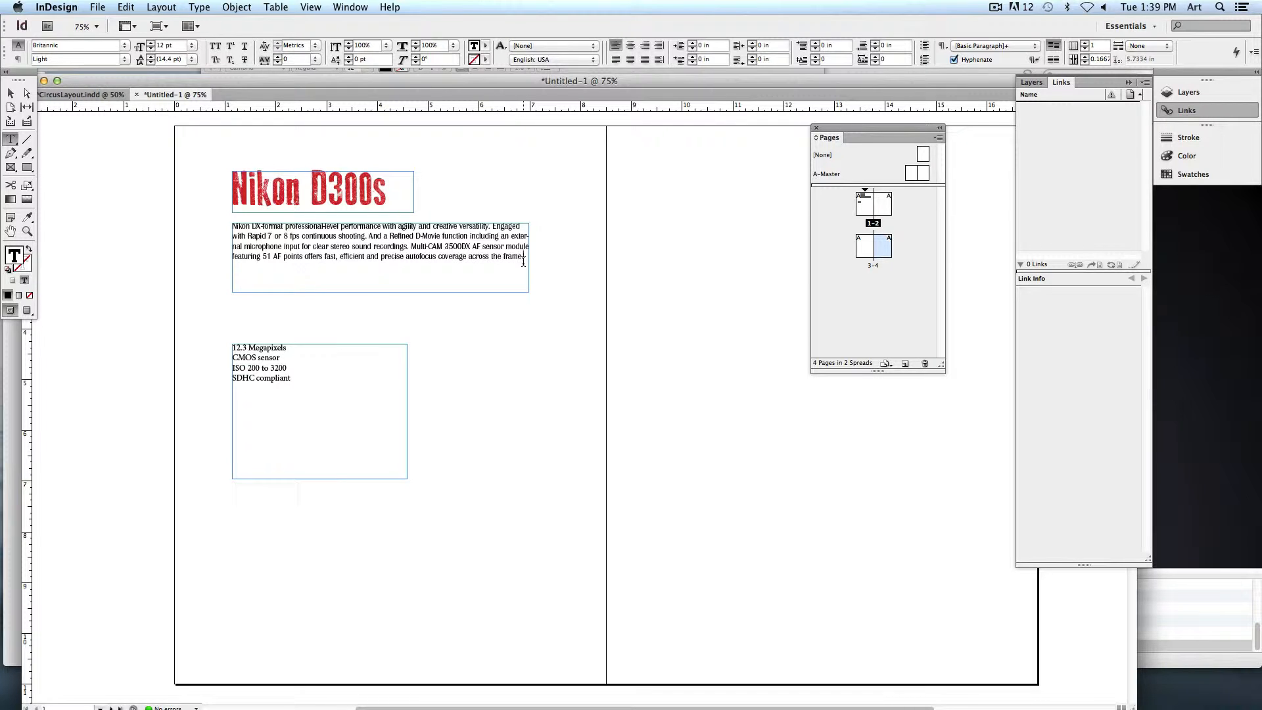
Increase the font size of the whole description paragraph to 16 pt
{"action": "left_click_drag", "start_coordinate": [523, 262], "coordinate": [222, 205]}
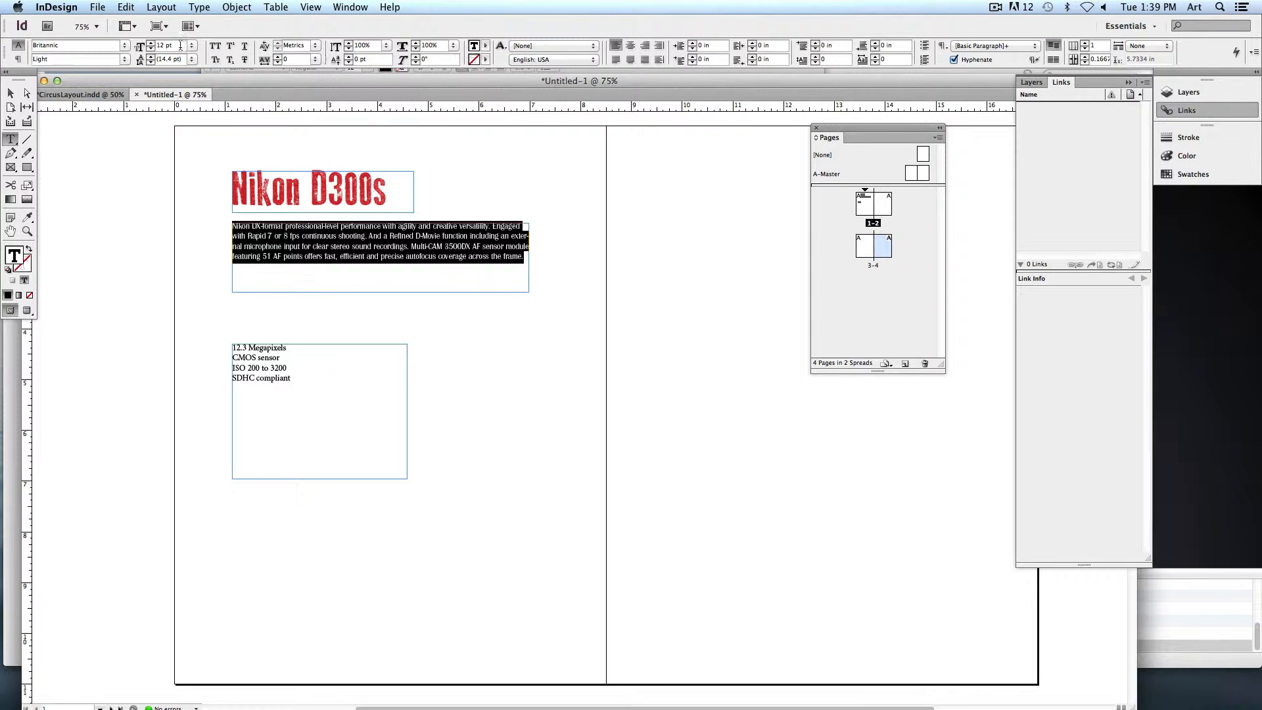
{"action": "left_click", "coordinate": [151, 43]}
{"action": "left_click", "coordinate": [150, 43]}
{"action": "left_click", "coordinate": [151, 44]}
{"action": "left_click", "coordinate": [152, 43]}
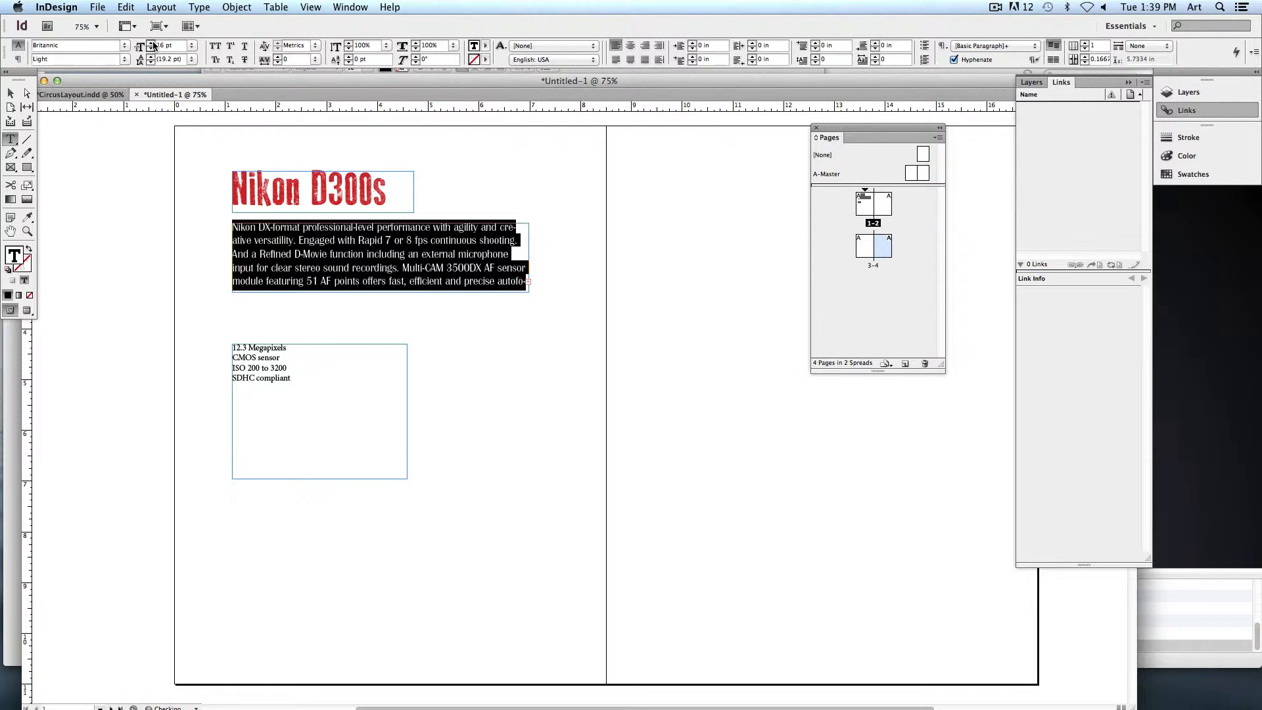
Enlarge the description's text frame downward to about 5.8 by 2.5 in and move the specifications frame lower on the page
{"action": "left_click", "coordinate": [11, 93]}
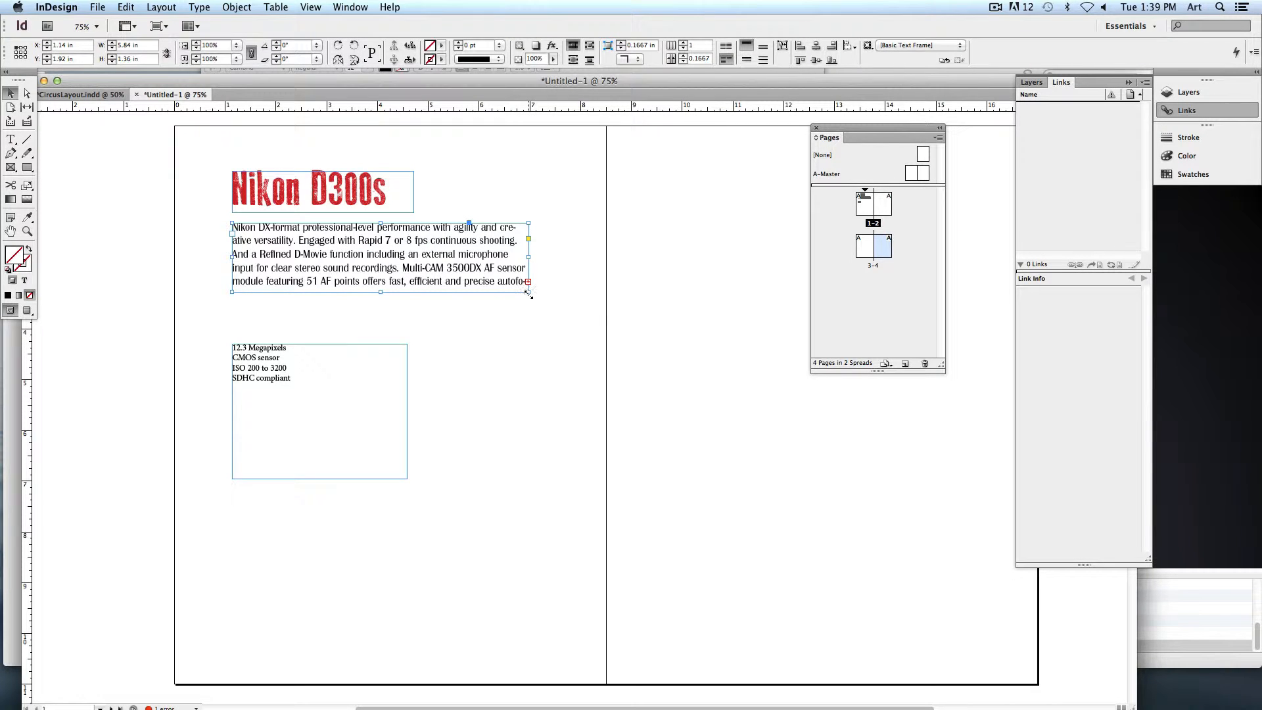
{"action": "left_click_drag", "start_coordinate": [530, 295], "coordinate": [527, 350]}
{"action": "left_click_drag", "start_coordinate": [332, 422], "coordinate": [336, 500]}
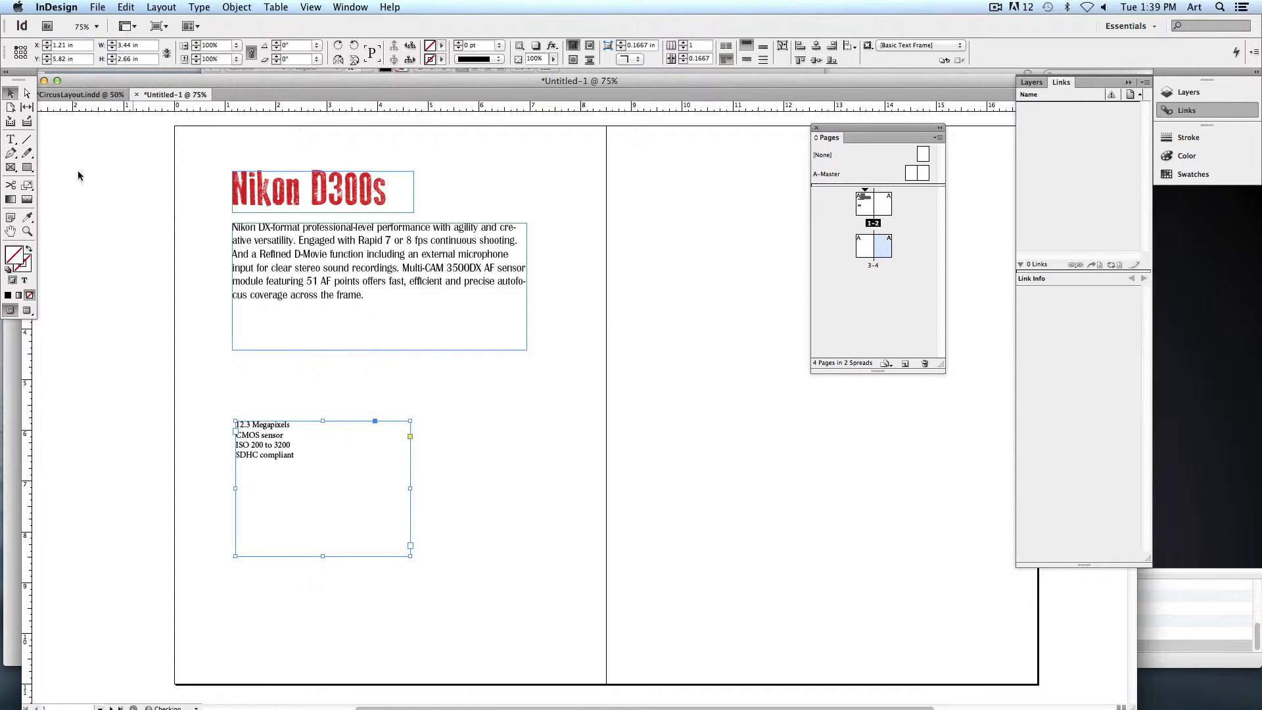
Turn off hyphenation for the Nikon D300s description paragraph
{"action": "left_click", "coordinate": [10, 139]}
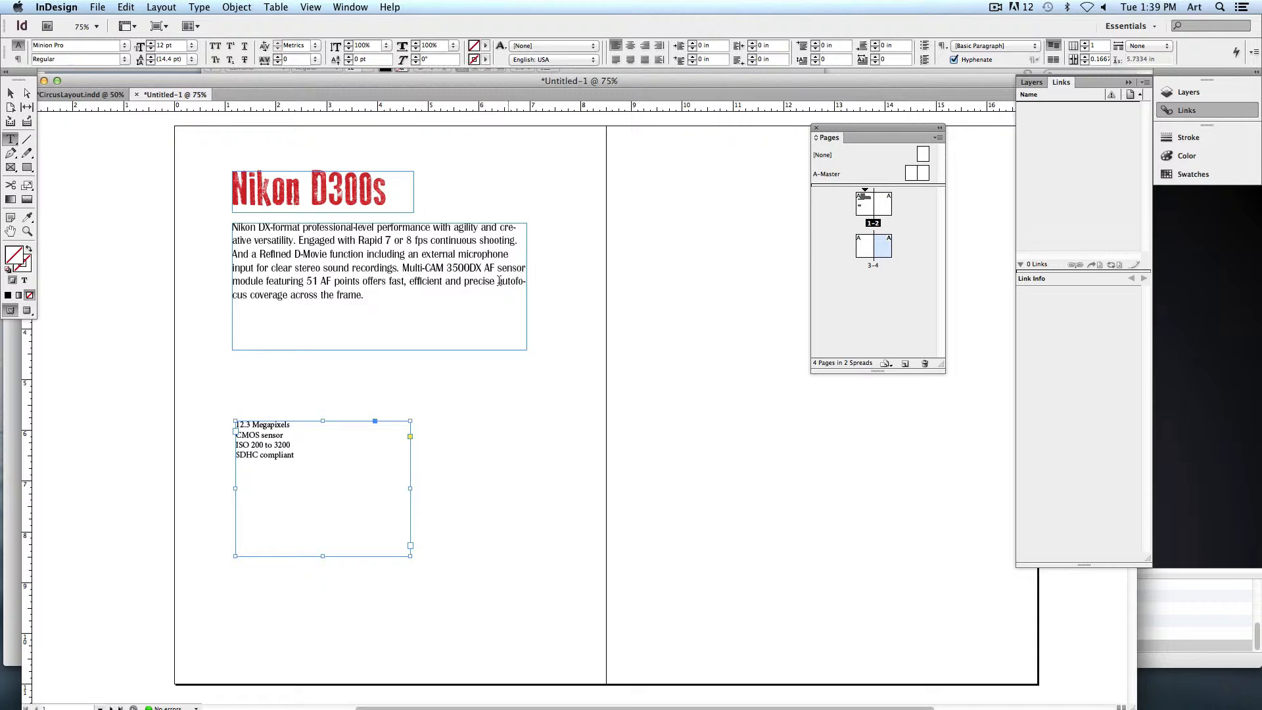
{"action": "left_click_drag", "start_coordinate": [373, 290], "coordinate": [221, 223]}
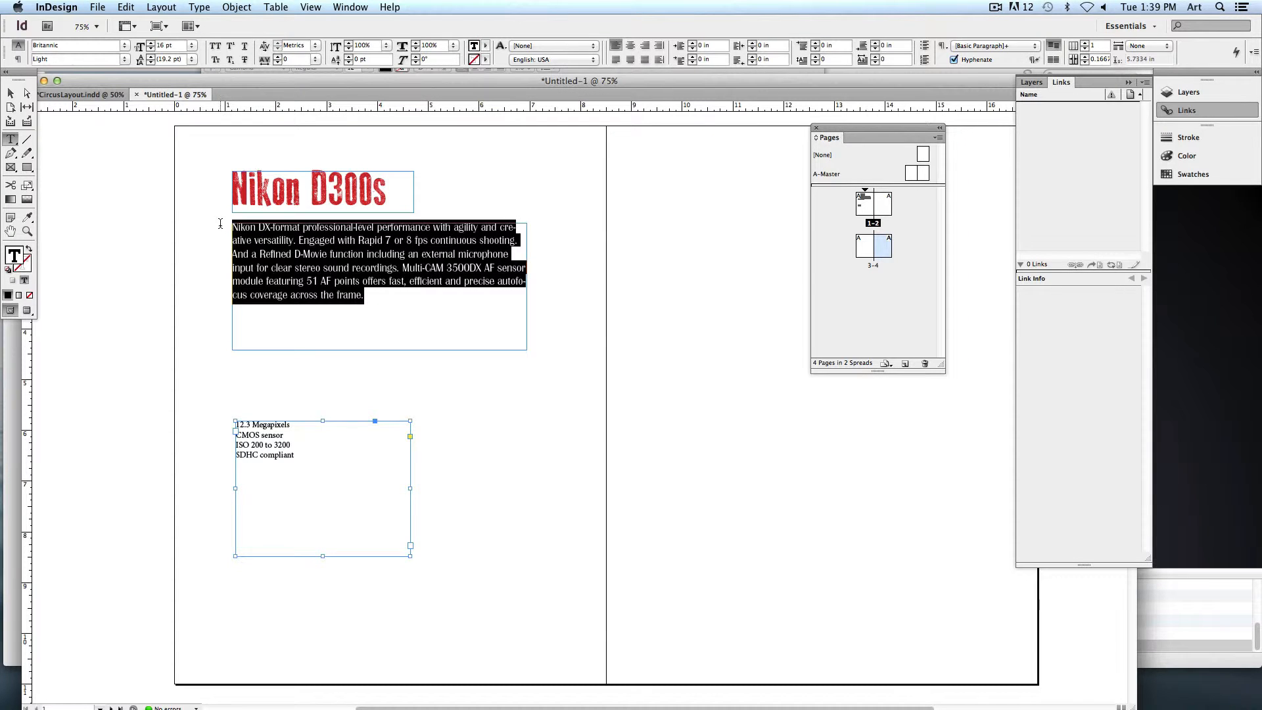
{"action": "left_click", "coordinate": [954, 60]}
{"action": "left_click", "coordinate": [340, 291]}
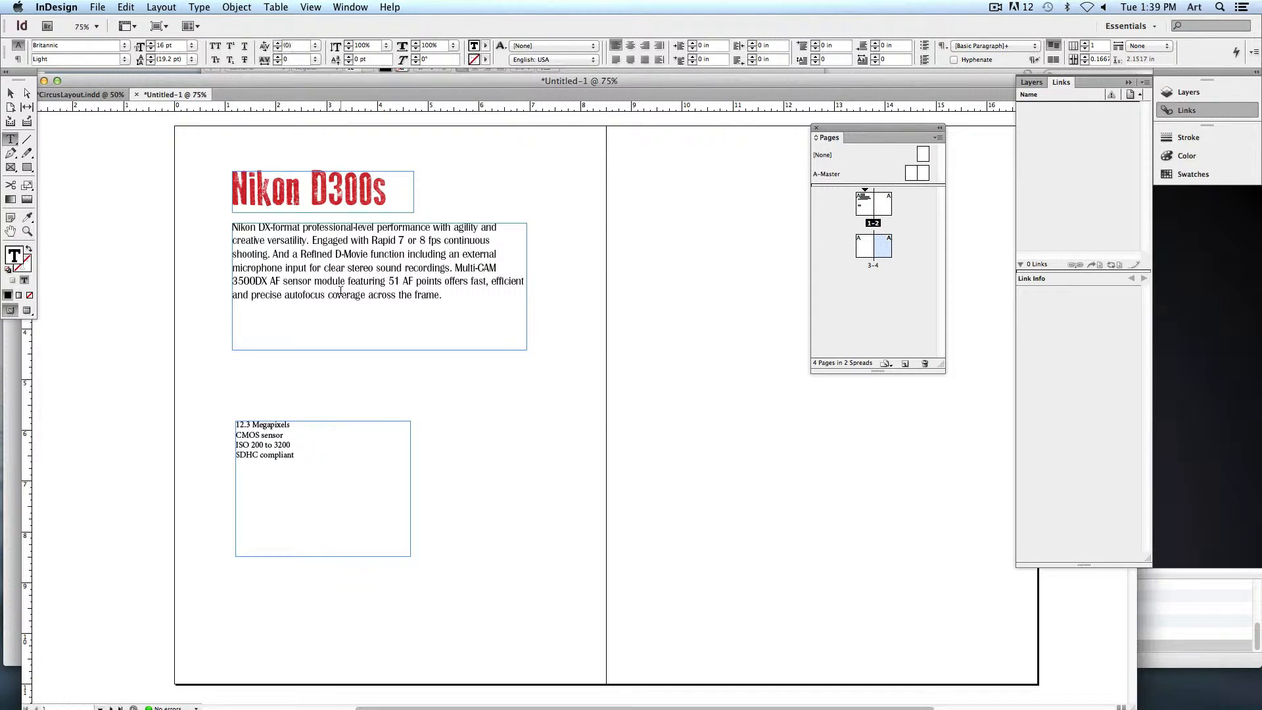
Move the specifications frame to about X 1.7 in, Y 5.02 in and resize it to about 3.34 by 2.96 in
{"action": "left_click", "coordinate": [11, 93]}
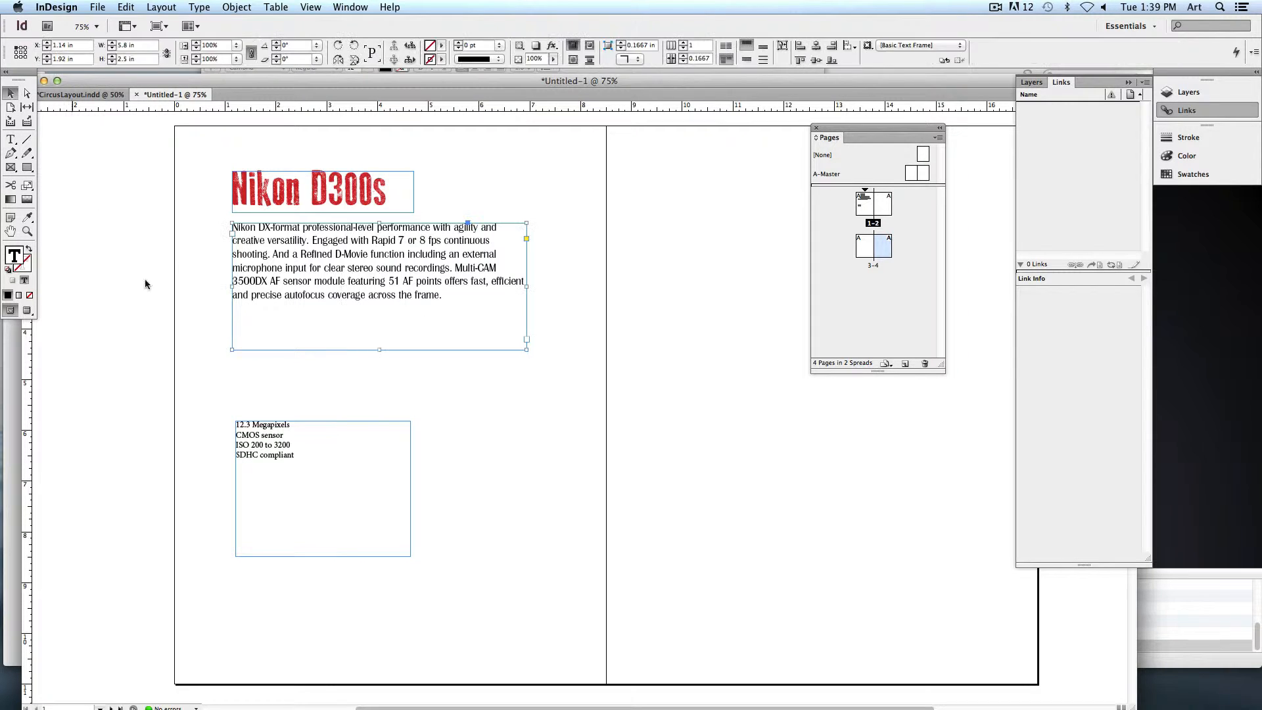
{"action": "left_click_drag", "start_coordinate": [316, 502], "coordinate": [341, 461]}
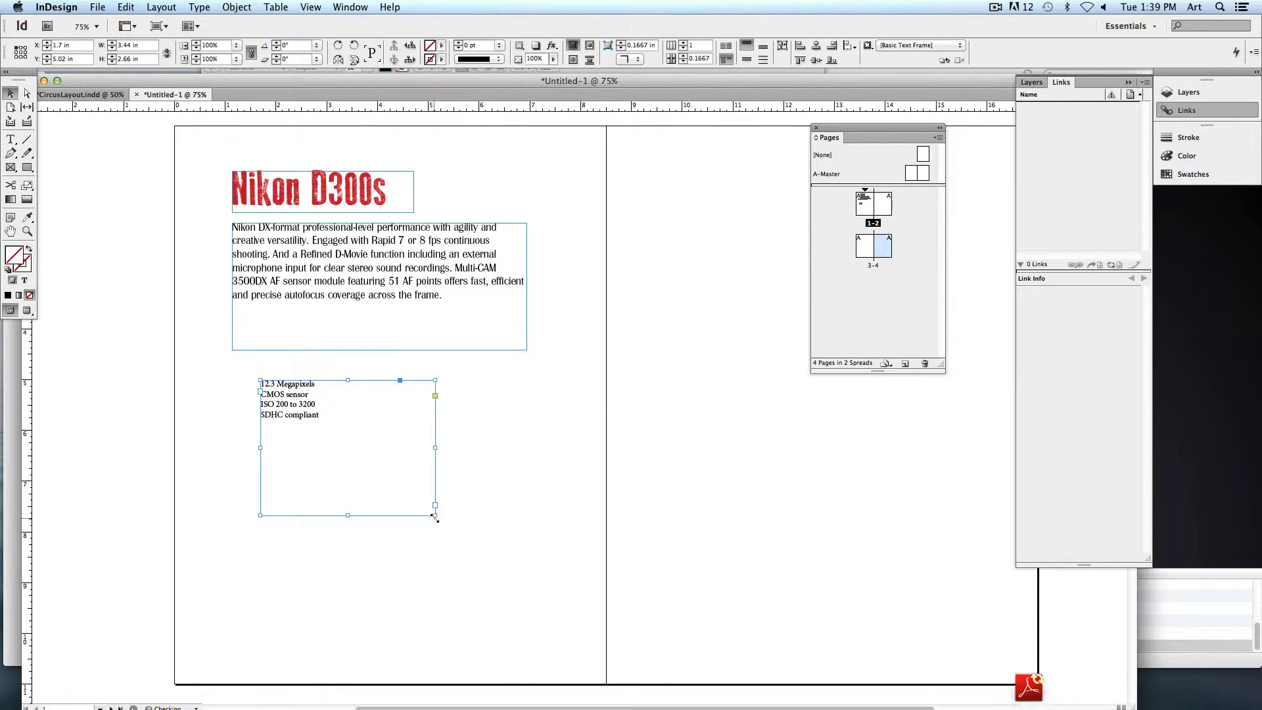
{"action": "left_click_drag", "start_coordinate": [435, 516], "coordinate": [430, 530]}
Set the font size of all four specification lines to 17 pt
{"action": "left_click", "coordinate": [10, 139]}
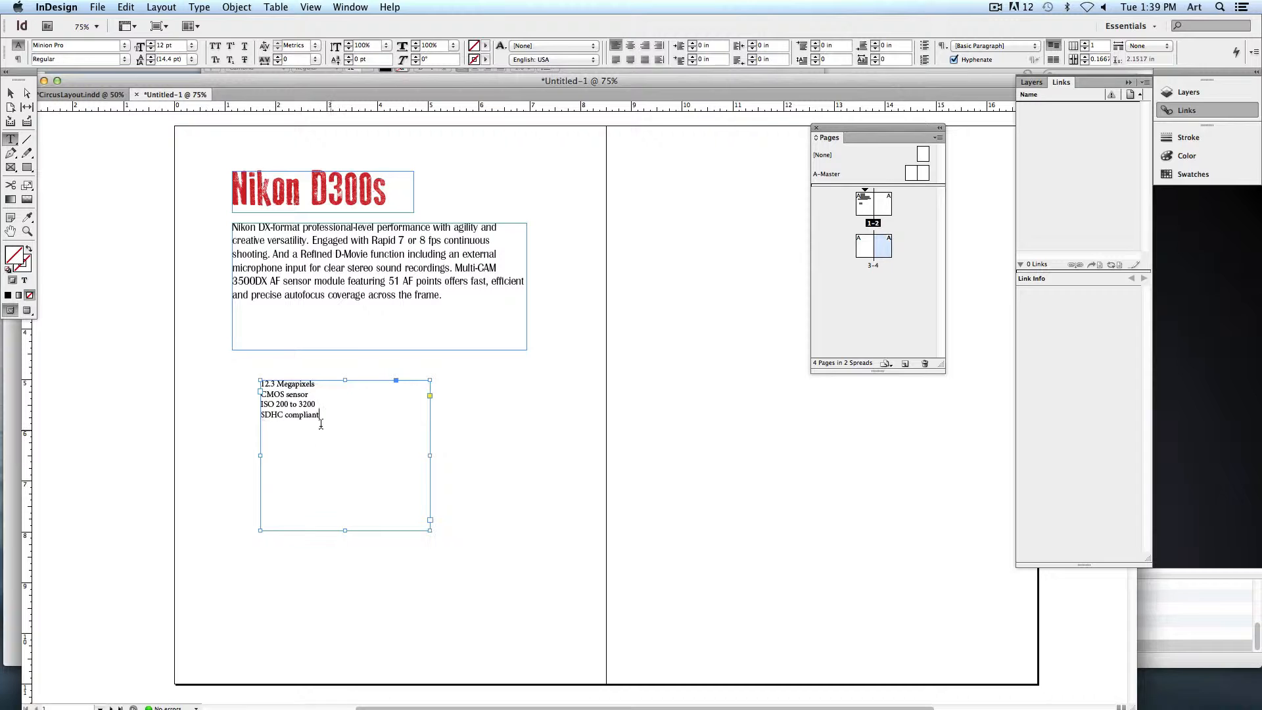
{"action": "left_click_drag", "start_coordinate": [321, 424], "coordinate": [235, 373]}
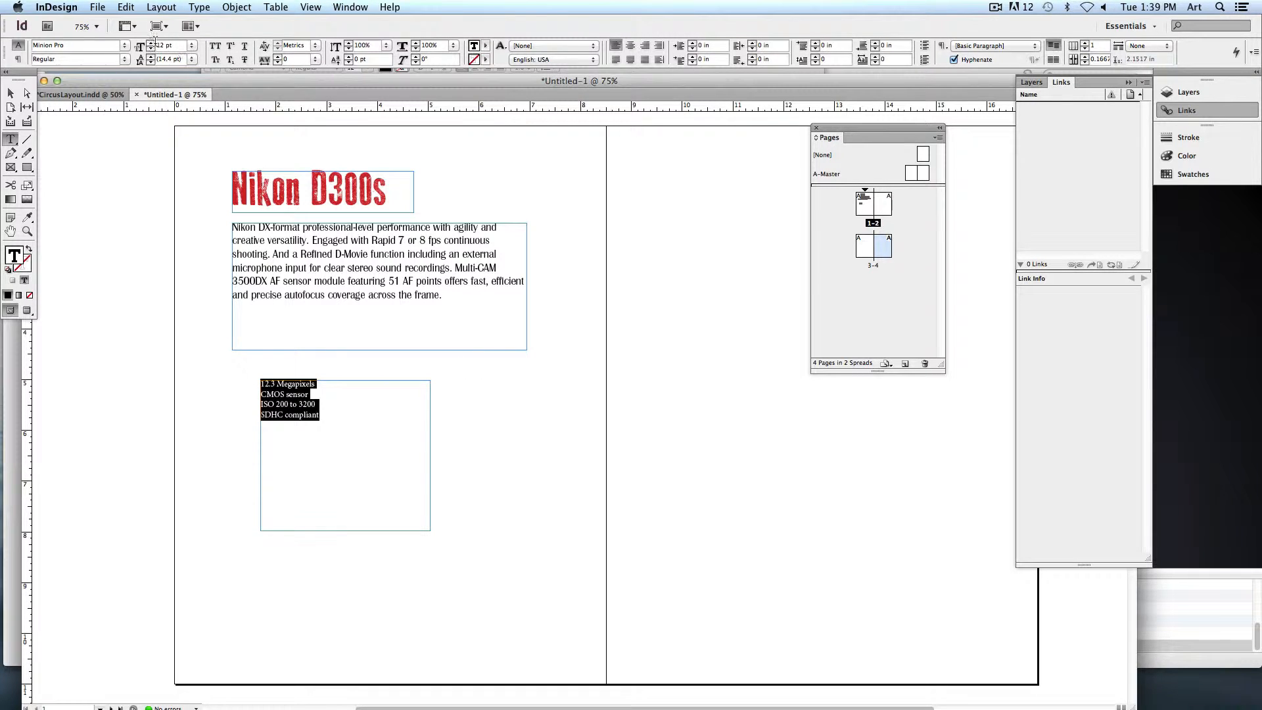
{"action": "left_click", "coordinate": [150, 48]}
{"action": "left_click", "coordinate": [151, 48]}
{"action": "left_click", "coordinate": [150, 48]}
{"action": "left_click", "coordinate": [151, 42]}
{"action": "left_click", "coordinate": [150, 42]}
{"action": "left_click", "coordinate": [150, 43]}
{"action": "left_click", "coordinate": [151, 42]}
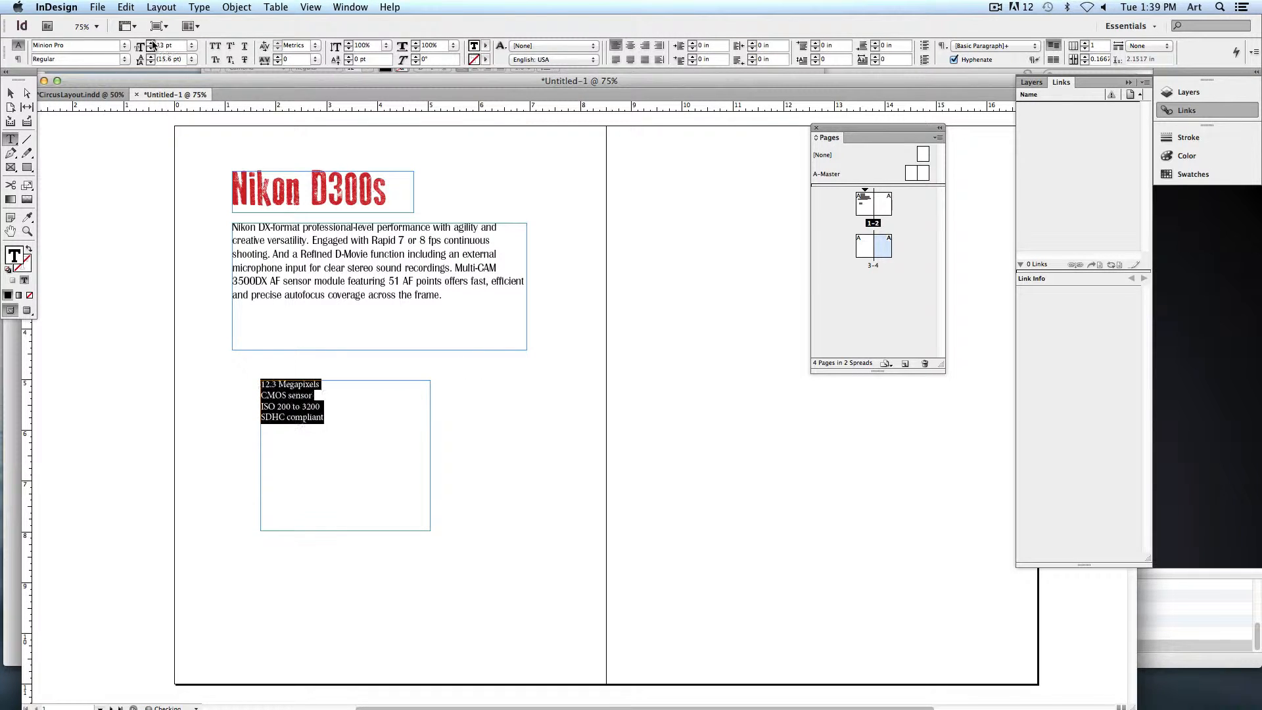
{"action": "left_click", "coordinate": [151, 42]}
{"action": "left_click", "coordinate": [150, 42]}
{"action": "left_click", "coordinate": [150, 43]}
{"action": "left_click", "coordinate": [151, 42]}
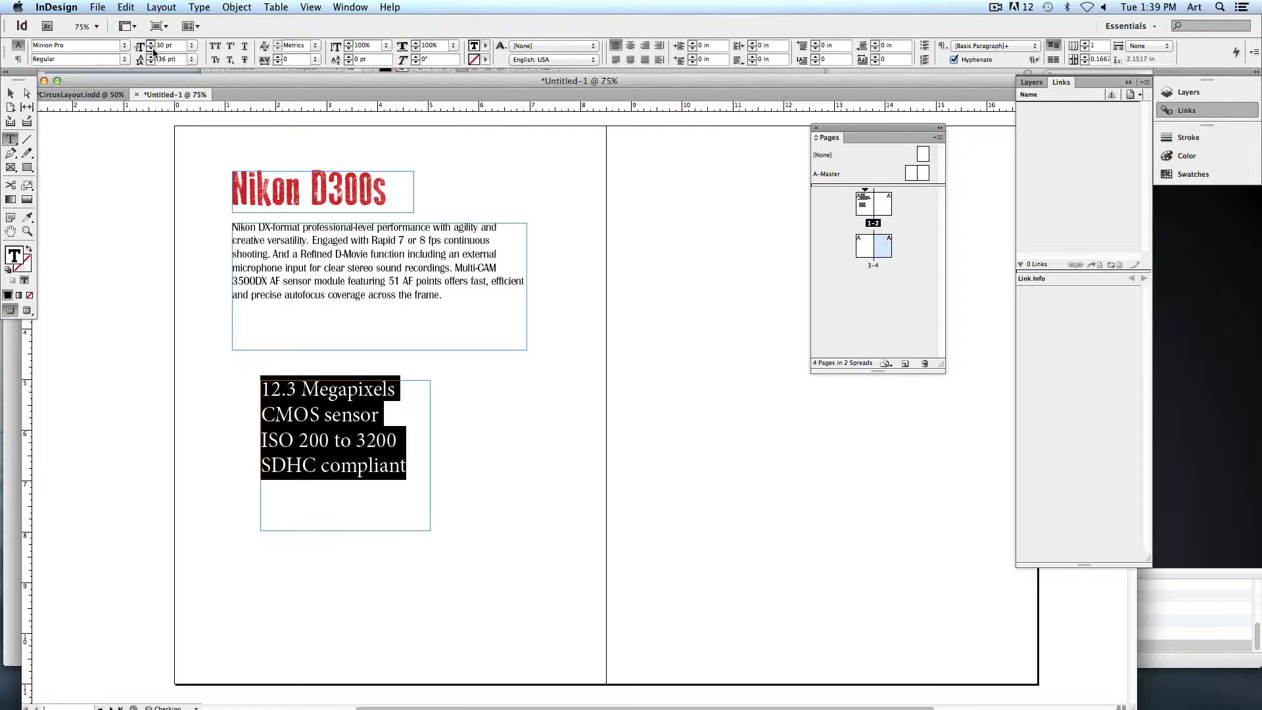
{"action": "left_click", "coordinate": [150, 48]}
{"action": "left_click", "coordinate": [150, 48]}
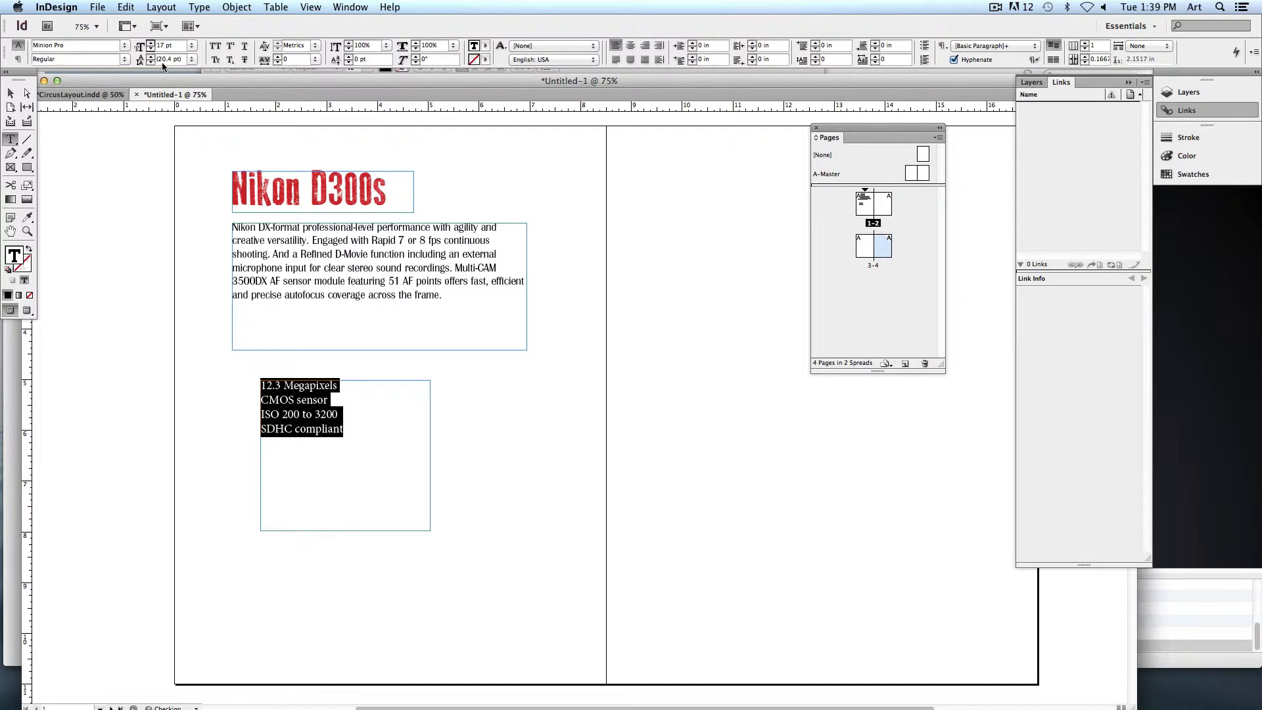
Change the font style of the specification lines to Minion Pro Italic
{"action": "left_click", "coordinate": [122, 62]}
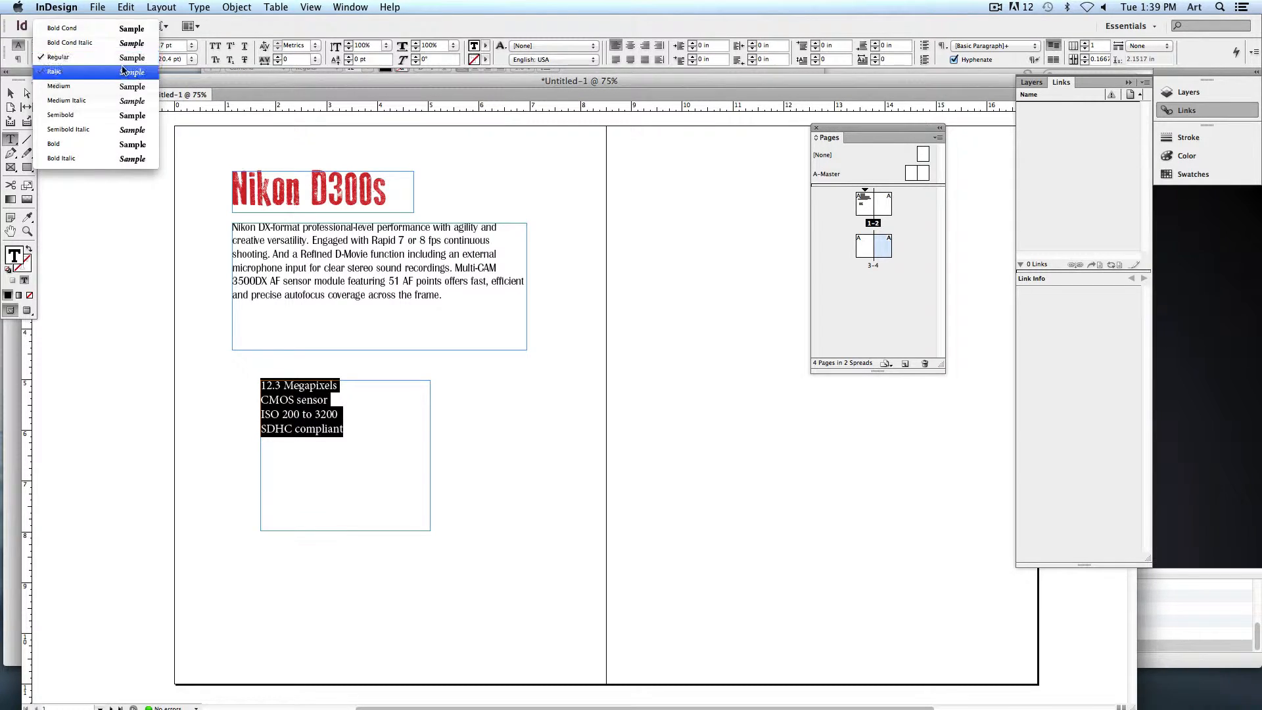
{"action": "left_click", "coordinate": [122, 73]}
{"action": "left_click", "coordinate": [337, 429]}
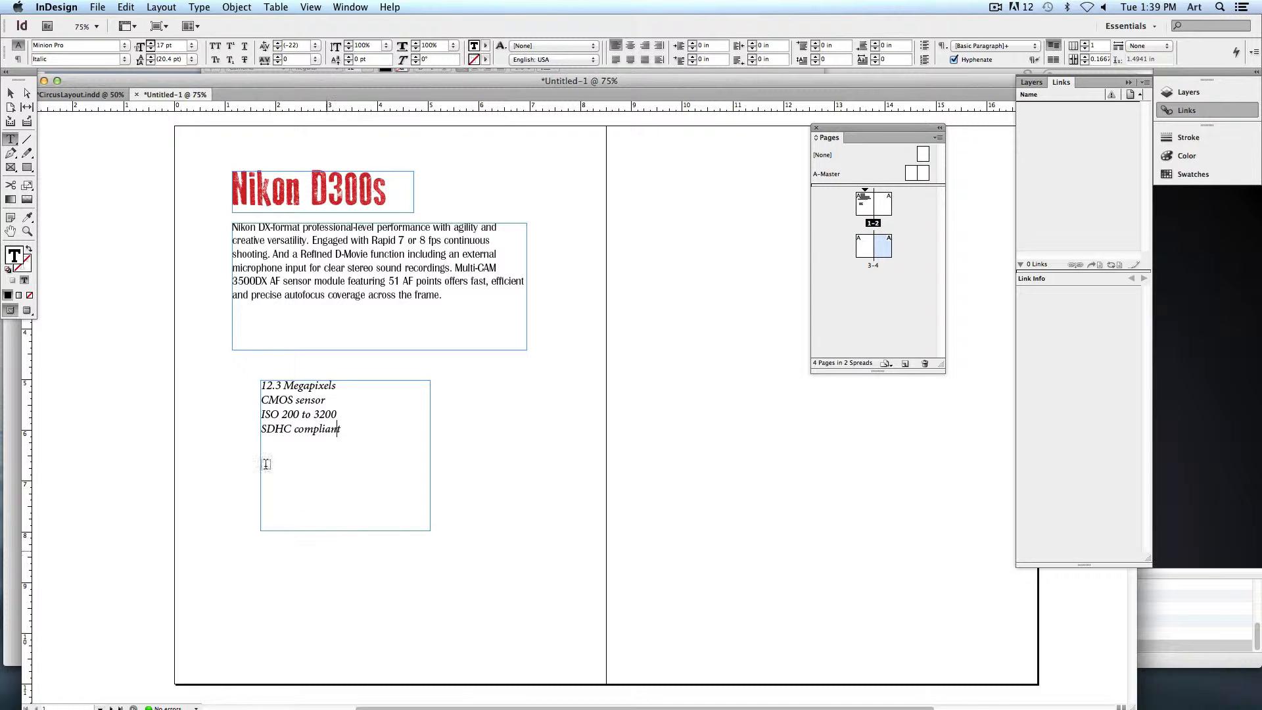
Move the specifications frame directly beneath the description frame, at about X 1.2 in, Y 4.54 in
{"action": "left_click", "coordinate": [11, 96]}
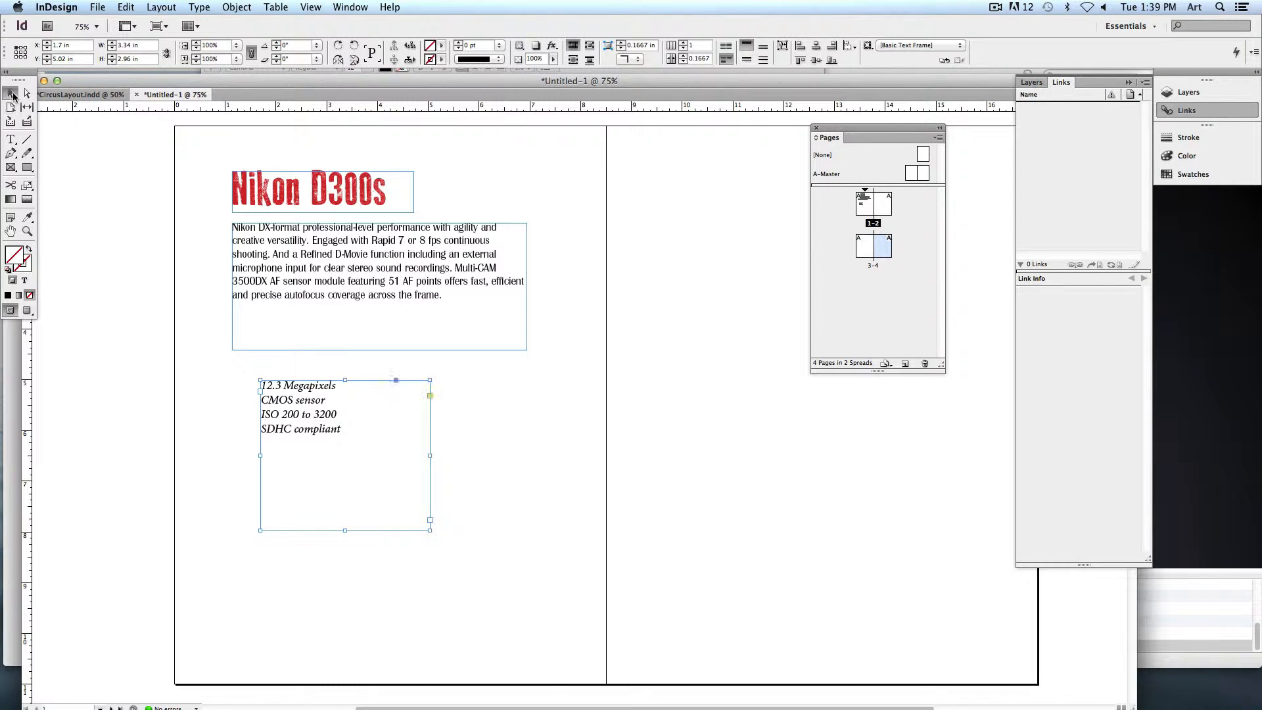
{"action": "left_click", "coordinate": [310, 561]}
{"action": "left_click_drag", "start_coordinate": [359, 496], "coordinate": [323, 468]}
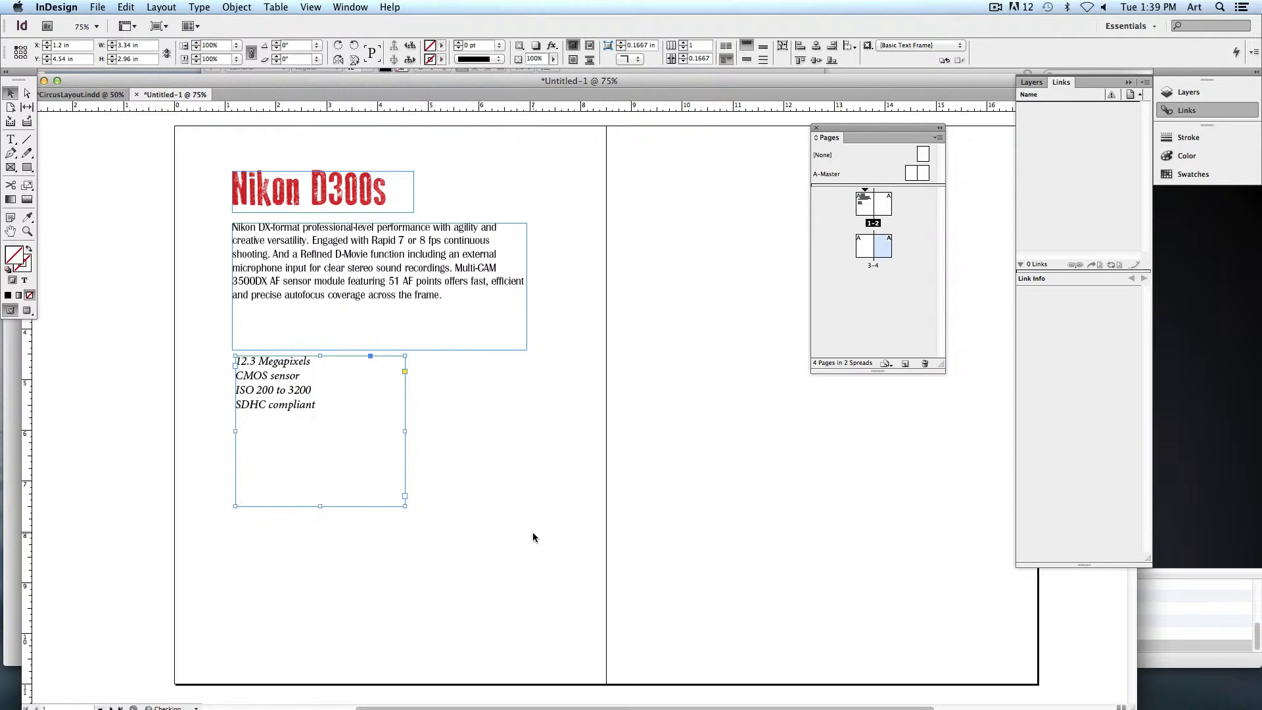
{"action": "left_click", "coordinate": [532, 531]}
Give the whole description paragraph a first-line left indent of 0.4375 in
{"action": "left_click", "coordinate": [272, 209]}
{"action": "double_click", "coordinate": [269, 205]}
{"action": "left_click_drag", "start_coordinate": [249, 192], "coordinate": [359, 197]}
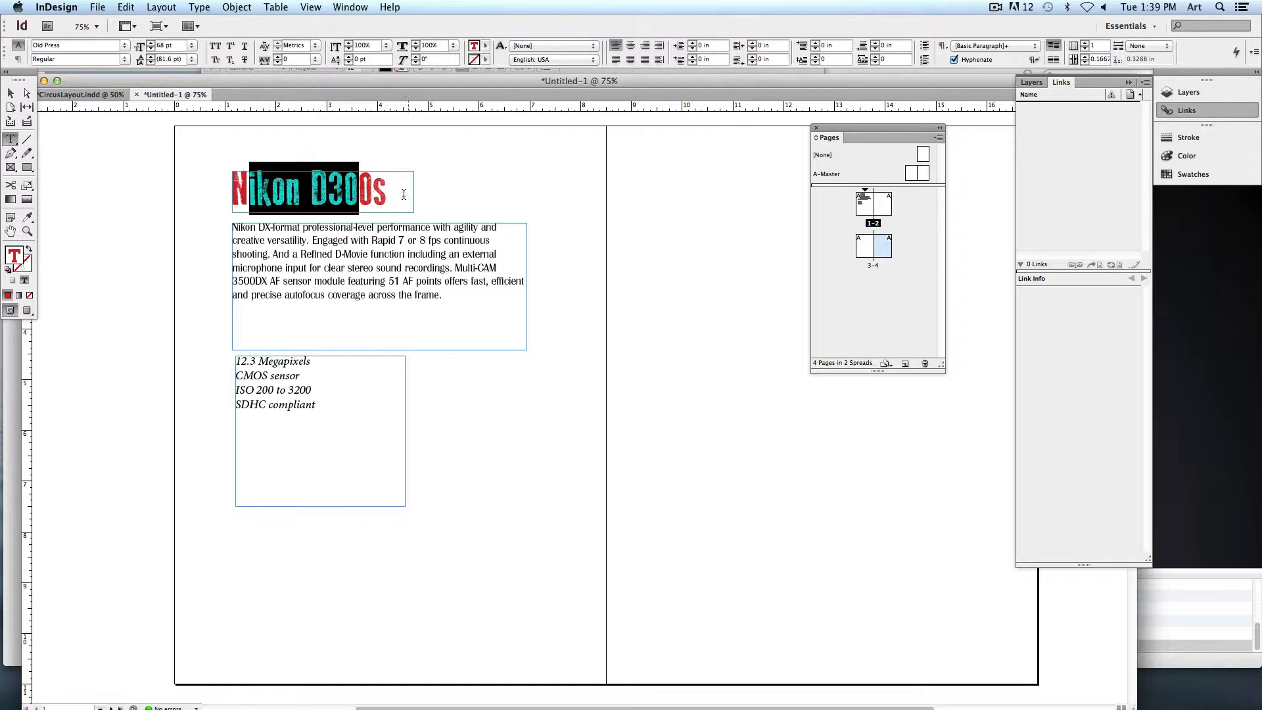
{"action": "left_click_drag", "start_coordinate": [444, 317], "coordinate": [232, 227]}
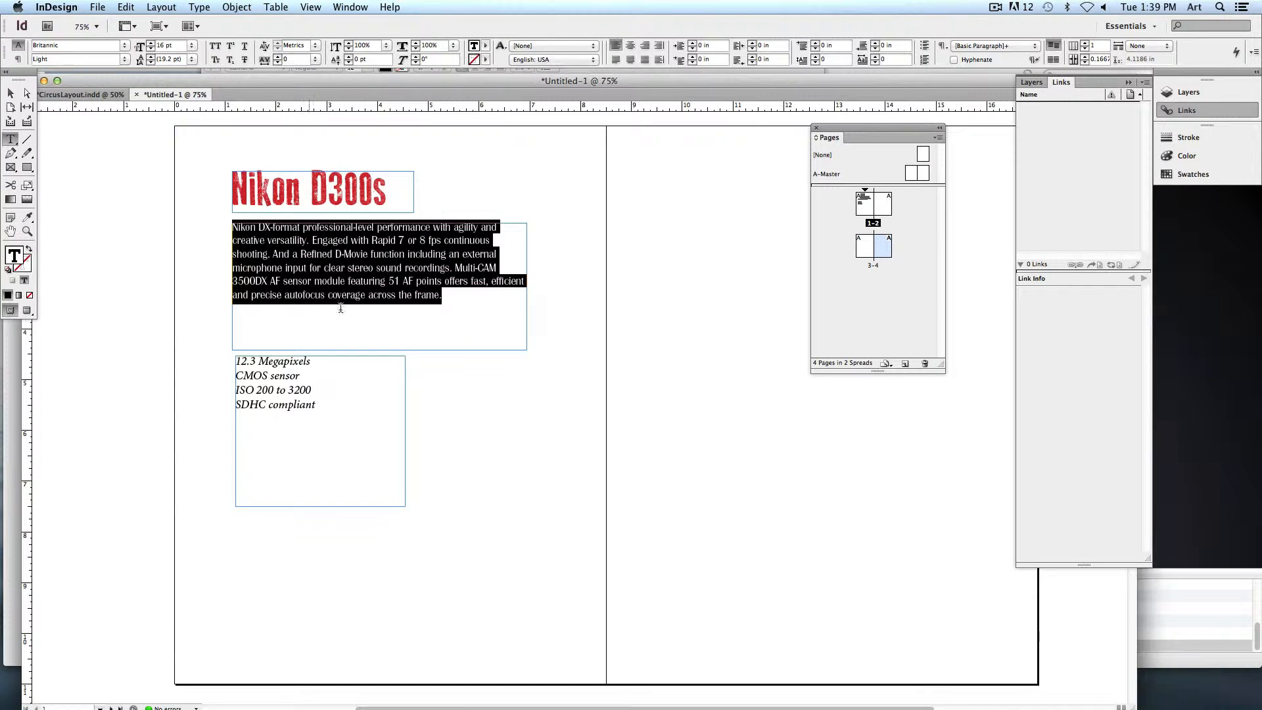
{"action": "left_click", "coordinate": [693, 58]}
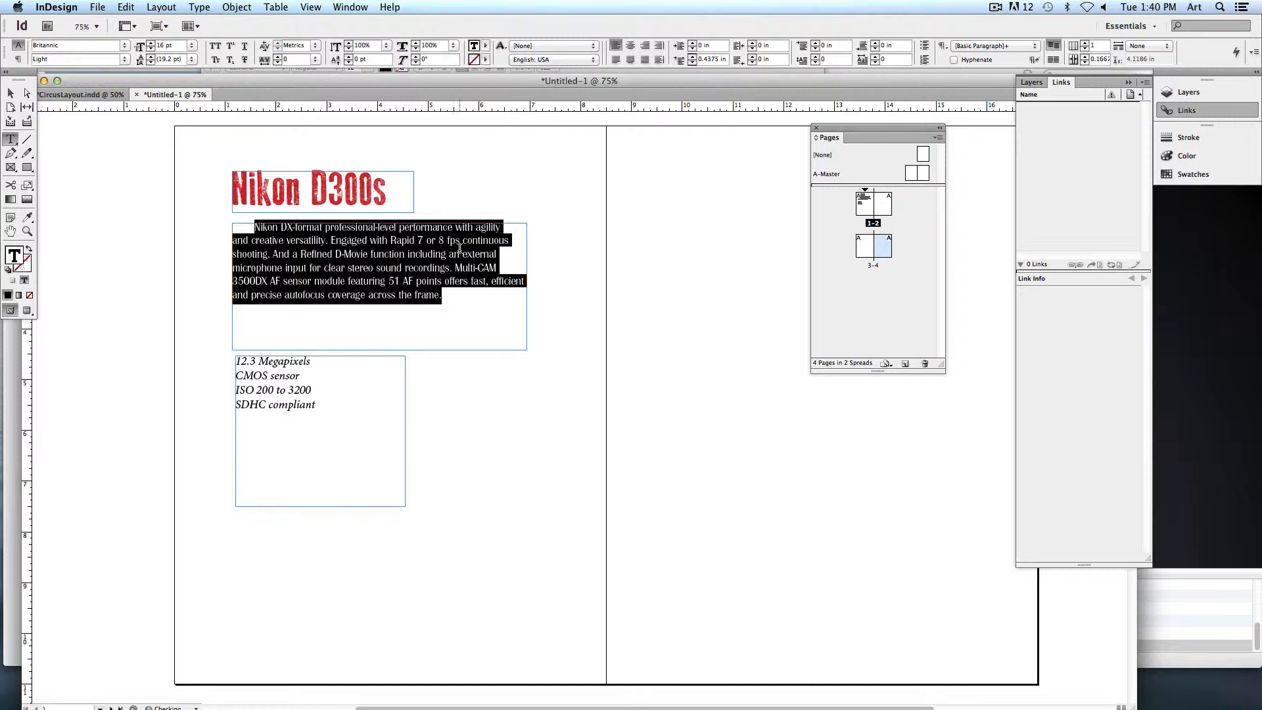
{"action": "left_click_drag", "start_coordinate": [275, 241], "coordinate": [385, 307]}
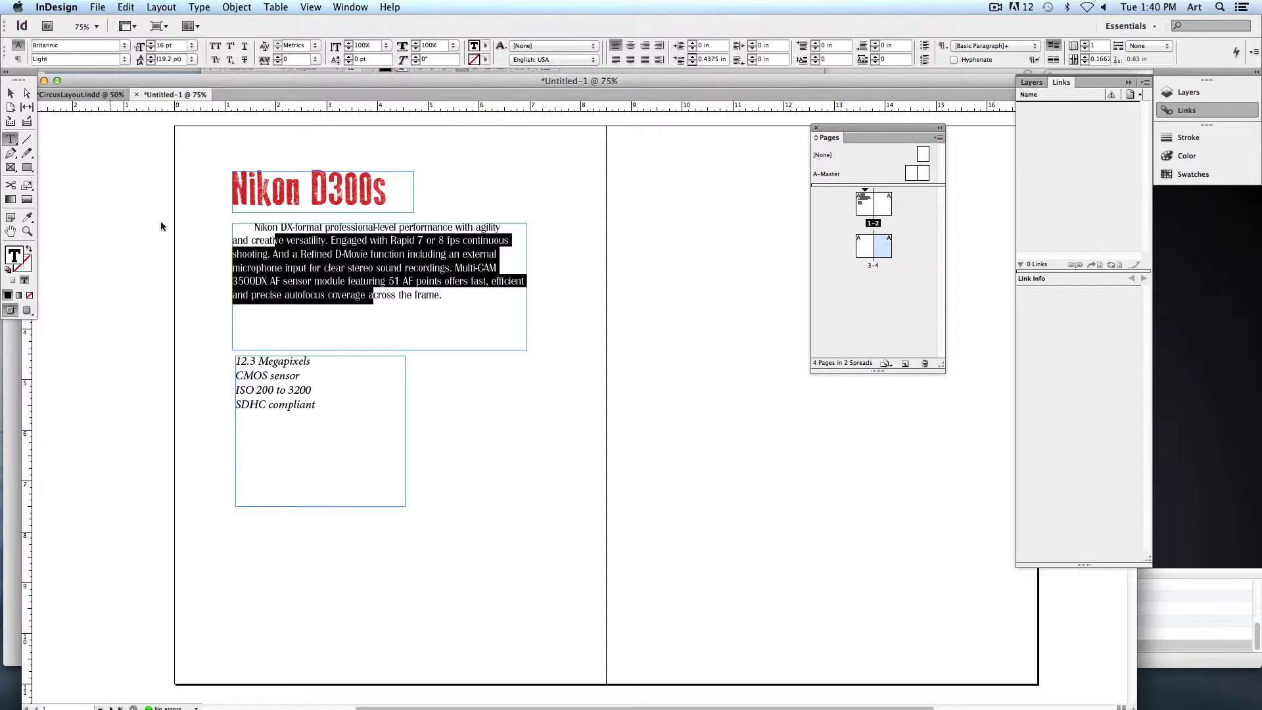
Move the D300s heading, description and specification frames together to about X -1.06 in, Y 1.275 in
{"action": "left_click", "coordinate": [336, 417]}
{"action": "key", "text": "super+a"}
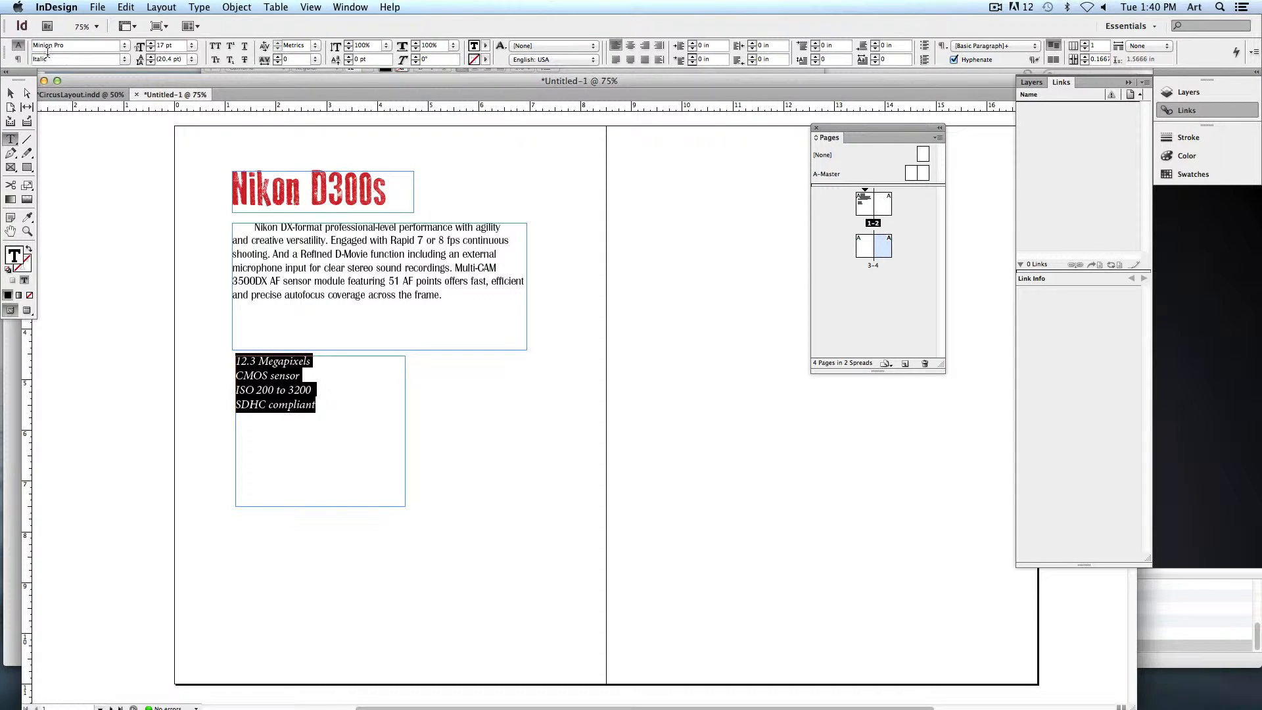
{"action": "key", "text": "Escape"}
{"action": "left_click", "coordinate": [118, 196]}
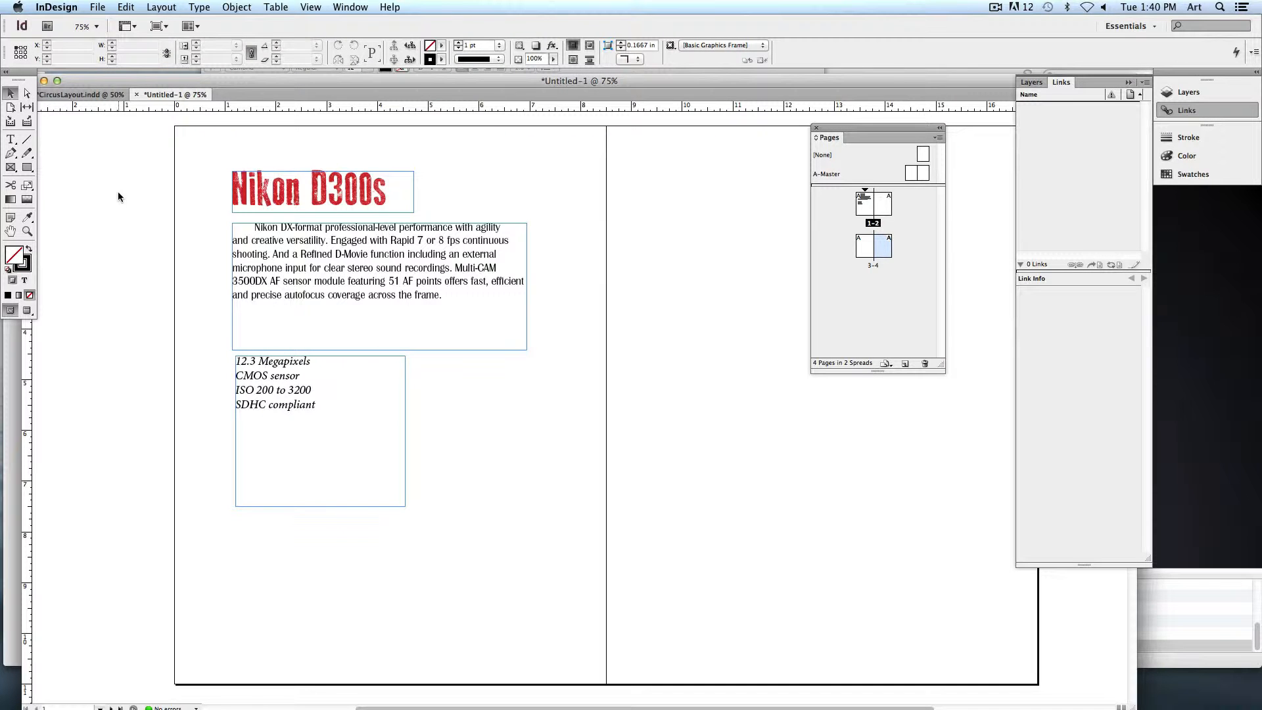
{"action": "left_click_drag", "start_coordinate": [181, 191], "coordinate": [288, 415]}
{"action": "left_click_drag", "start_coordinate": [283, 414], "coordinate": [171, 432]}
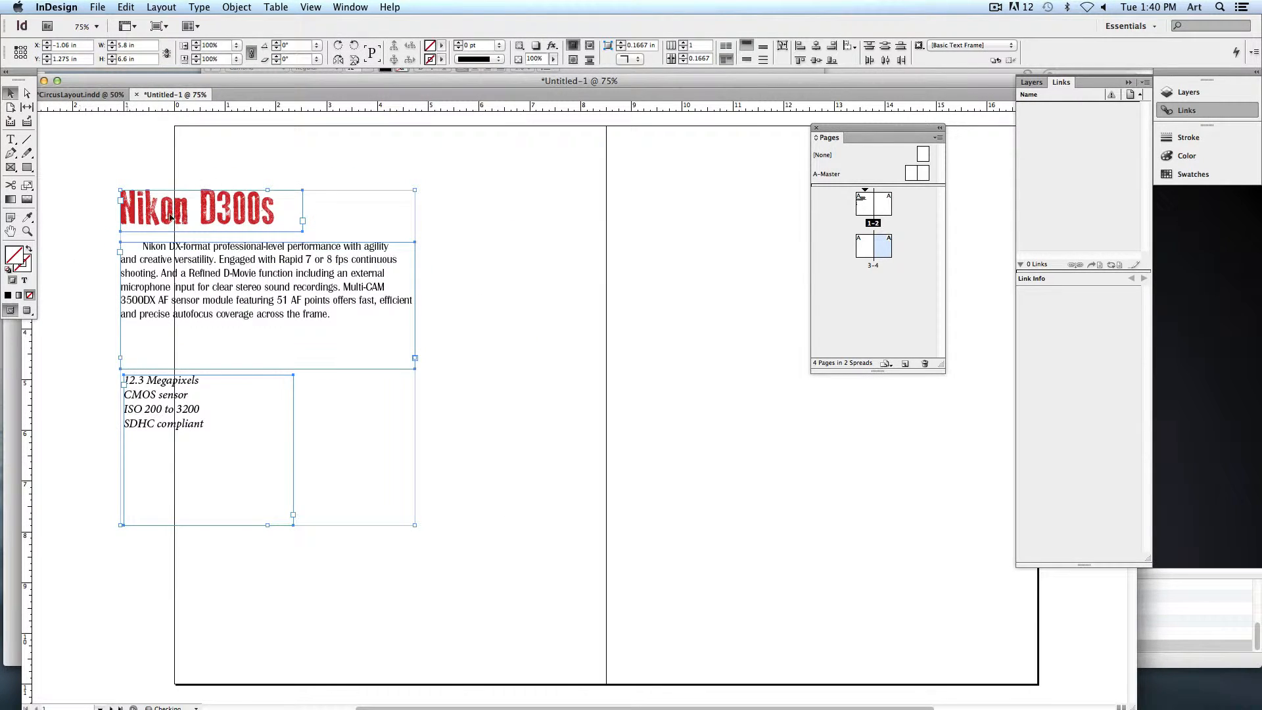
{"action": "left_click", "coordinate": [586, 275]}
Lower the layout window to uncover the Nikon Camera Descriptions document in TextEdit and select its D3s heading
{"action": "left_click_drag", "start_coordinate": [517, 84], "coordinate": [479, 357]}
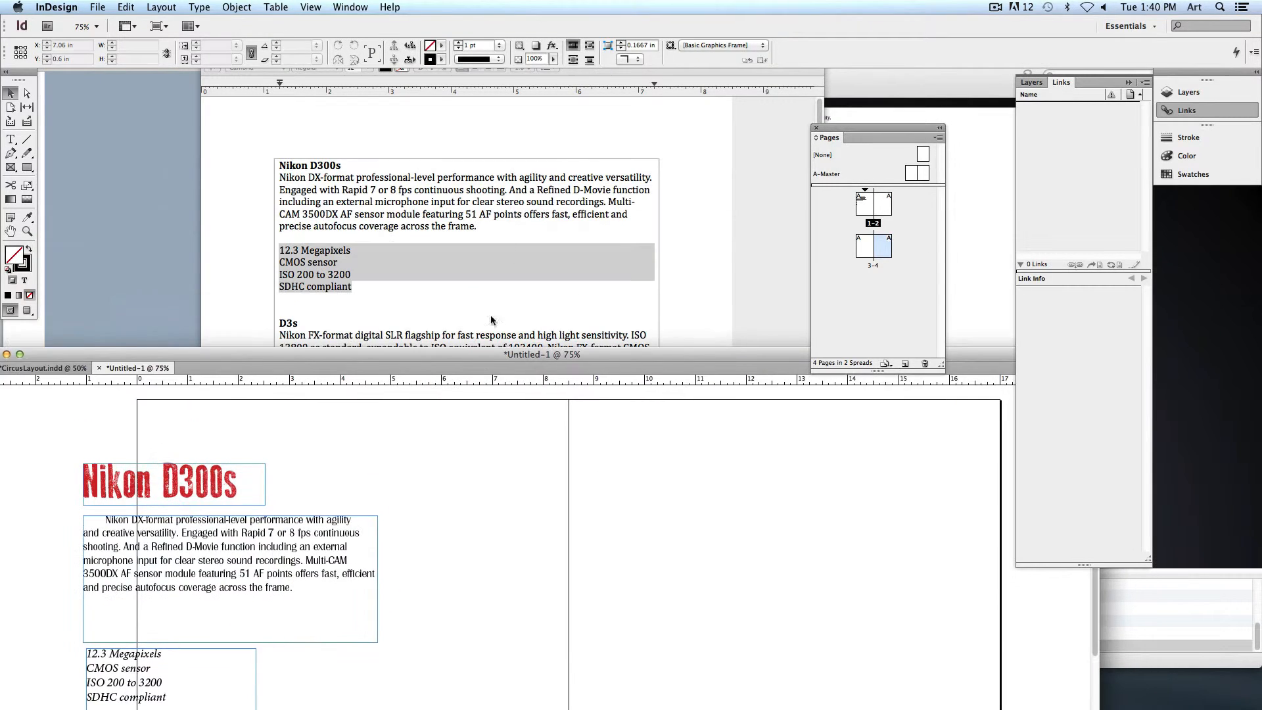
{"action": "left_click", "coordinate": [492, 320]}
{"action": "scroll", "coordinate": [328, 276], "scroll_direction": "down", "scroll_amount": 3}
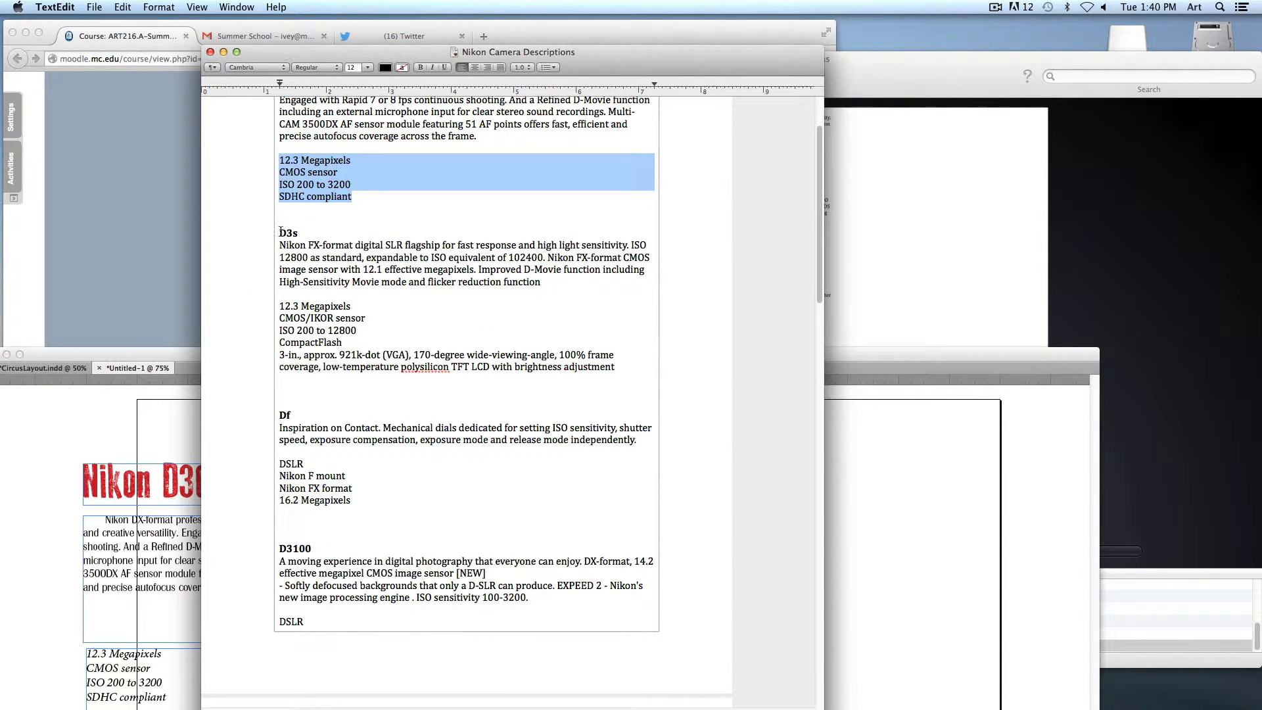
{"action": "left_click_drag", "start_coordinate": [281, 230], "coordinate": [306, 233]}
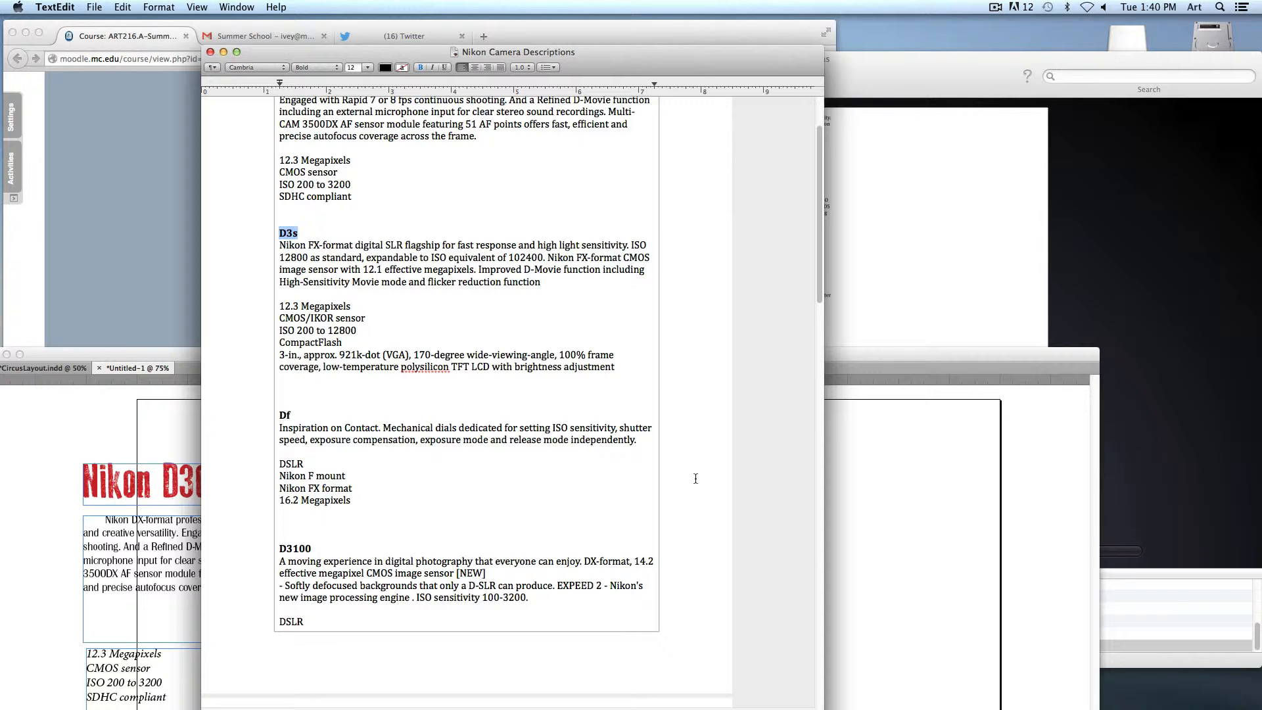
Back in InDesign, draw three small text frames in a row across the upper spread beside the D300s text
{"action": "left_click", "coordinate": [902, 529]}
{"action": "left_click", "coordinate": [13, 140]}
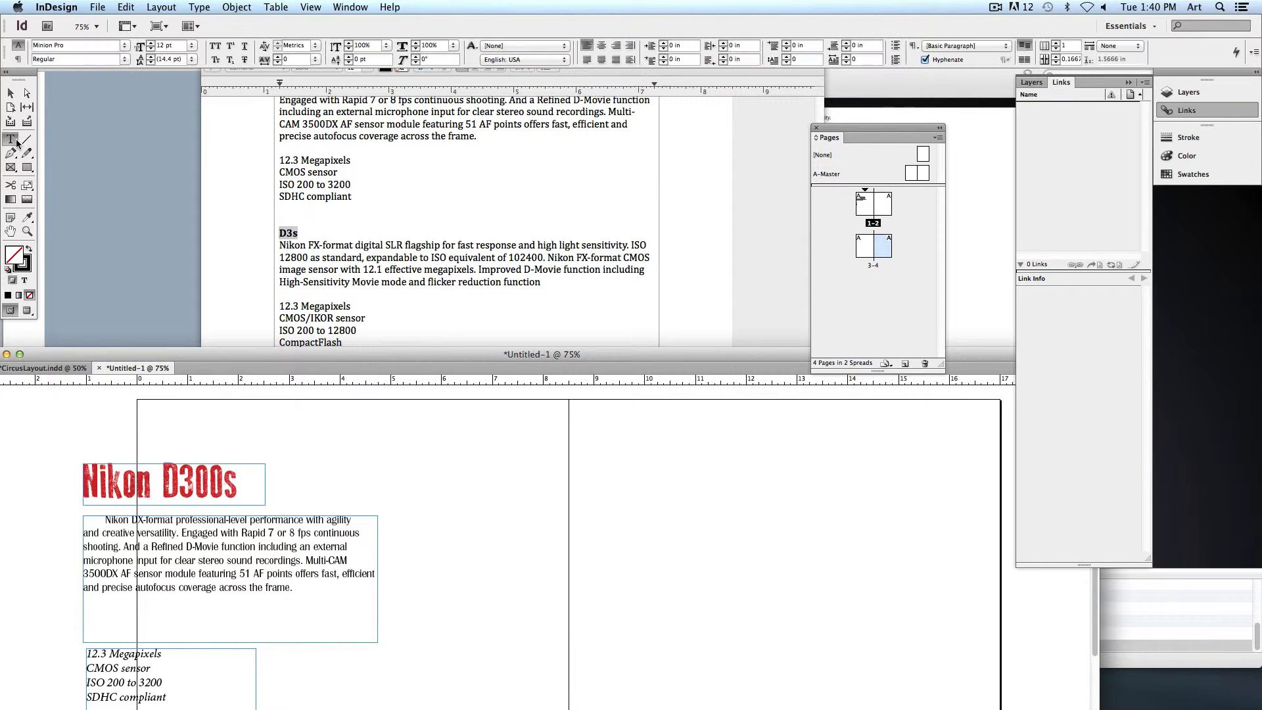
{"action": "left_click_drag", "start_coordinate": [458, 440], "coordinate": [525, 472]}
{"action": "left_click_drag", "start_coordinate": [606, 440], "coordinate": [675, 472]}
{"action": "left_click_drag", "start_coordinate": [743, 446], "coordinate": [830, 478]}
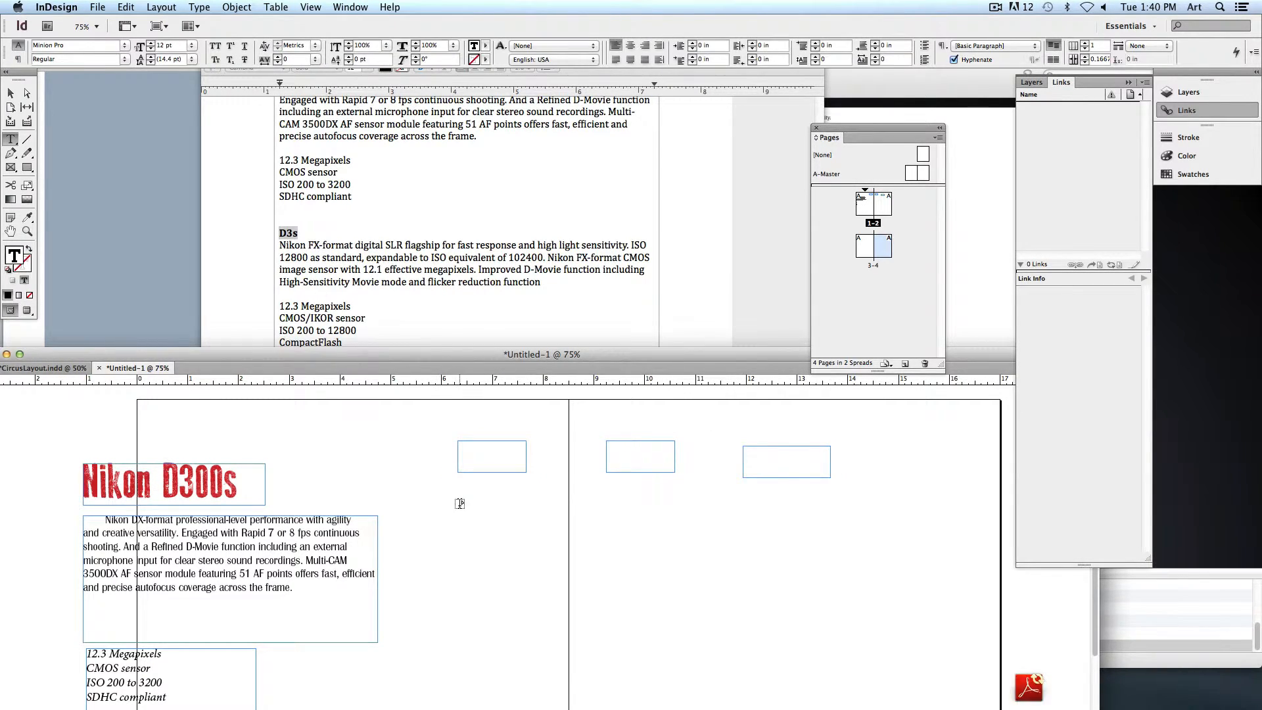
Draw three larger text frames for descriptions, one beneath each of the small heading frames
{"action": "left_click_drag", "start_coordinate": [458, 505], "coordinate": [613, 632]}
{"action": "left_click_drag", "start_coordinate": [640, 505], "coordinate": [784, 642]}
{"action": "left_click_drag", "start_coordinate": [816, 511], "coordinate": [954, 642]}
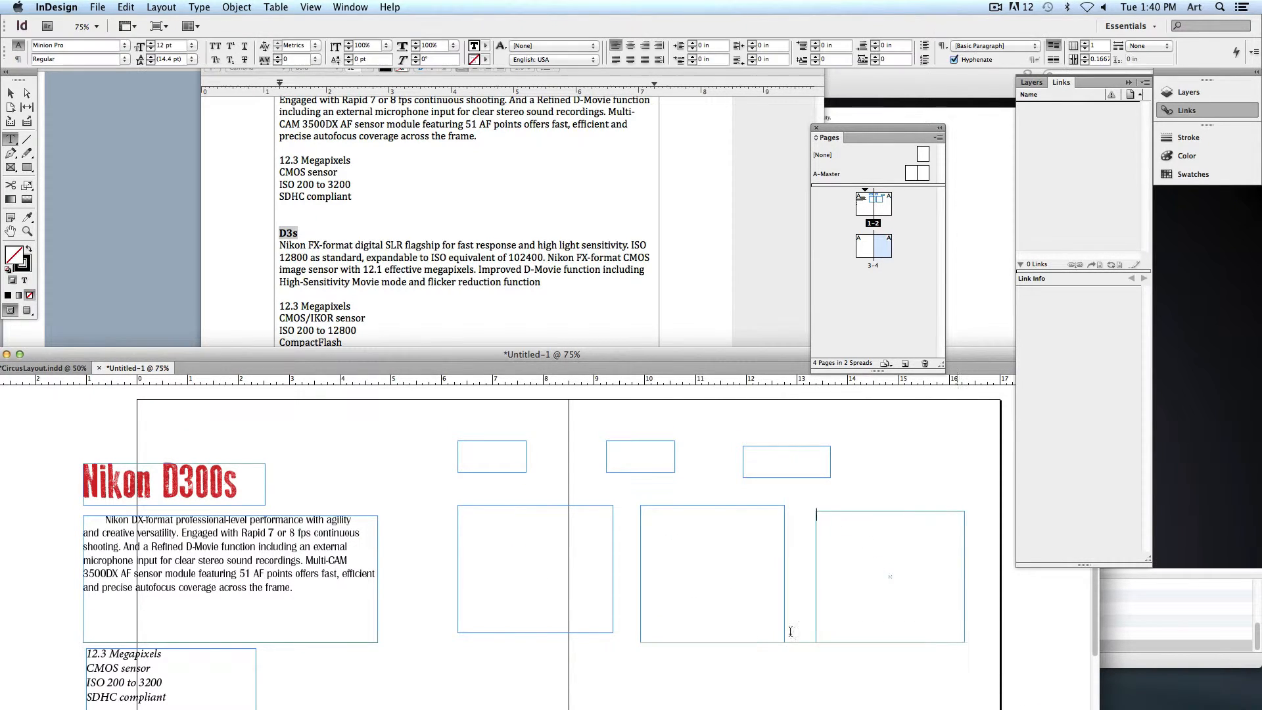
Draw three narrower text frames for specifications, one beneath each description frame
{"action": "scroll", "coordinate": [470, 550], "scroll_direction": "down", "scroll_amount": 3}
{"action": "scroll", "coordinate": [470, 551], "scroll_direction": "left", "scroll_amount": 3}
{"action": "left_click_drag", "start_coordinate": [552, 560], "coordinate": [636, 673]}
{"action": "left_click_drag", "start_coordinate": [731, 570], "coordinate": [811, 673]}
{"action": "left_click_drag", "start_coordinate": [911, 562], "coordinate": [1002, 666]}
Copy the D3s heading from TextEdit into the first small frame and shift the layout window to expose all the frames
{"action": "left_click", "coordinate": [355, 240]}
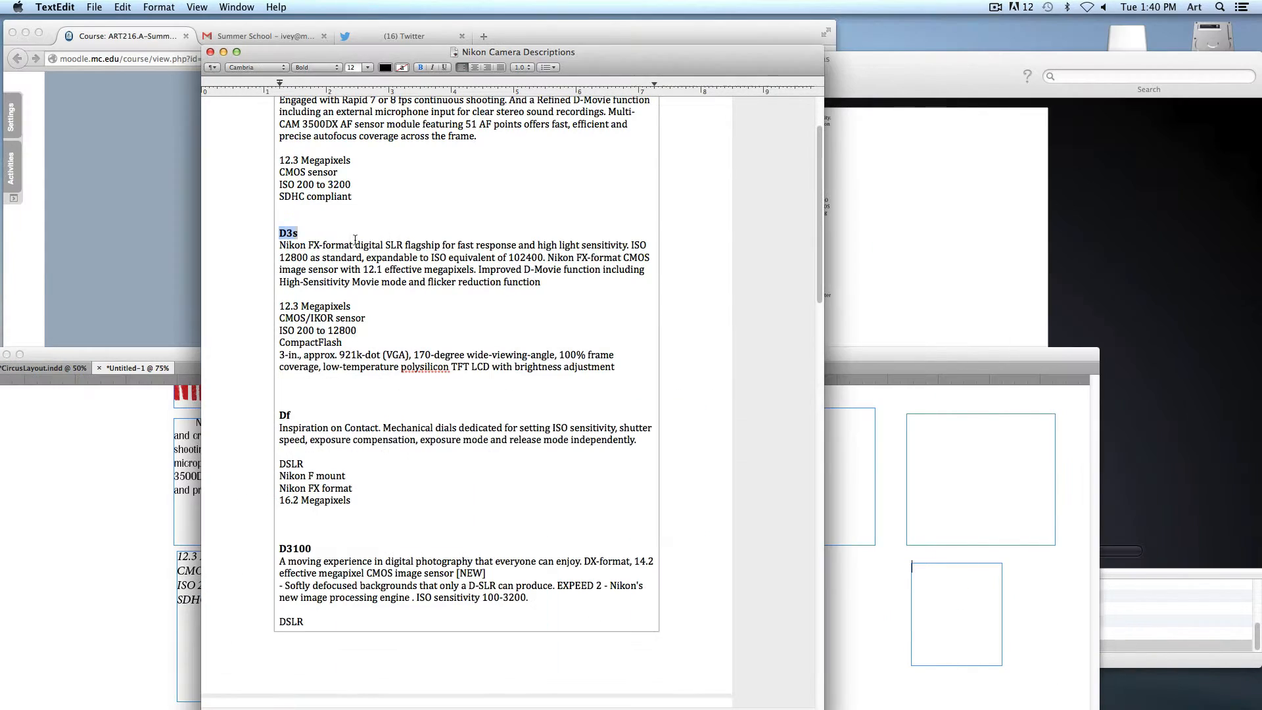
{"action": "key", "text": "super+c"}
{"action": "left_click", "coordinate": [944, 419]}
{"action": "scroll", "coordinate": [896, 439], "scroll_direction": "left", "scroll_amount": 3}
{"action": "left_click_drag", "start_coordinate": [715, 364], "coordinate": [396, 341]}
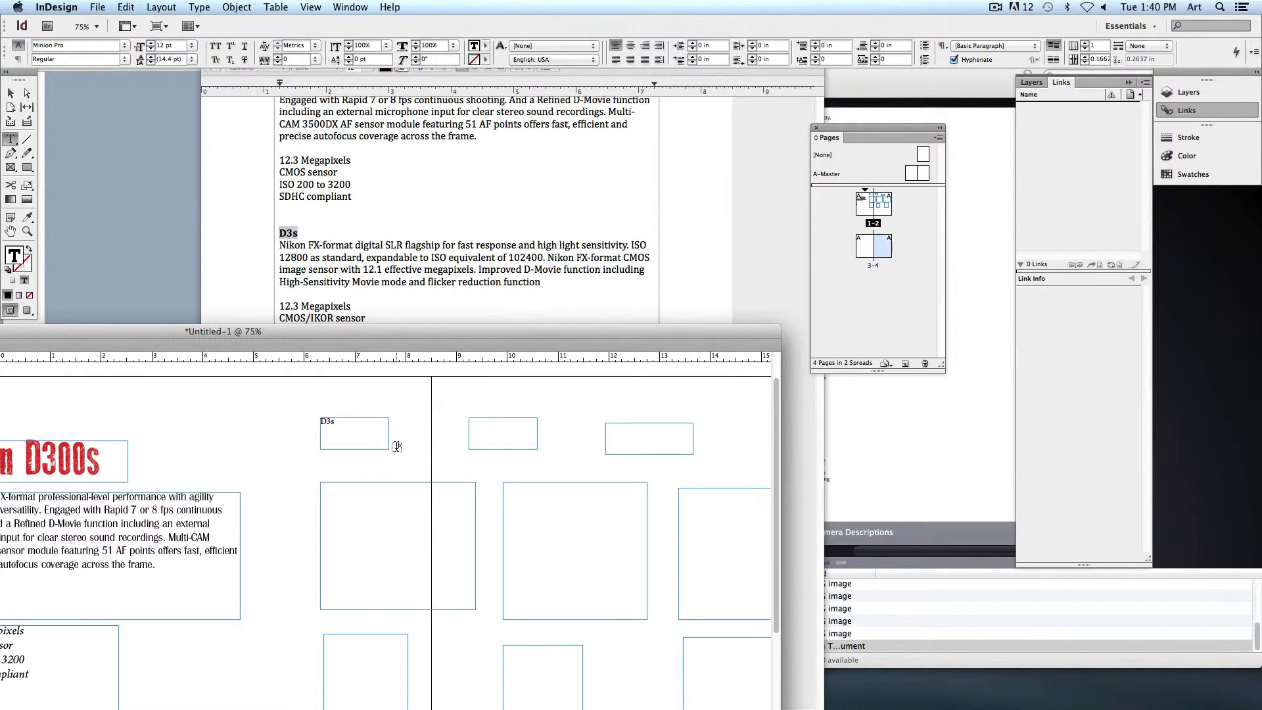
Copy the D3s description paragraph from TextEdit into the description frame beneath the D3s heading
{"action": "left_click", "coordinate": [309, 258]}
{"action": "left_click_drag", "start_coordinate": [281, 246], "coordinate": [365, 258]}
{"action": "left_click", "coordinate": [537, 281]}
{"action": "left_click_drag", "start_coordinate": [549, 282], "coordinate": [267, 245]}
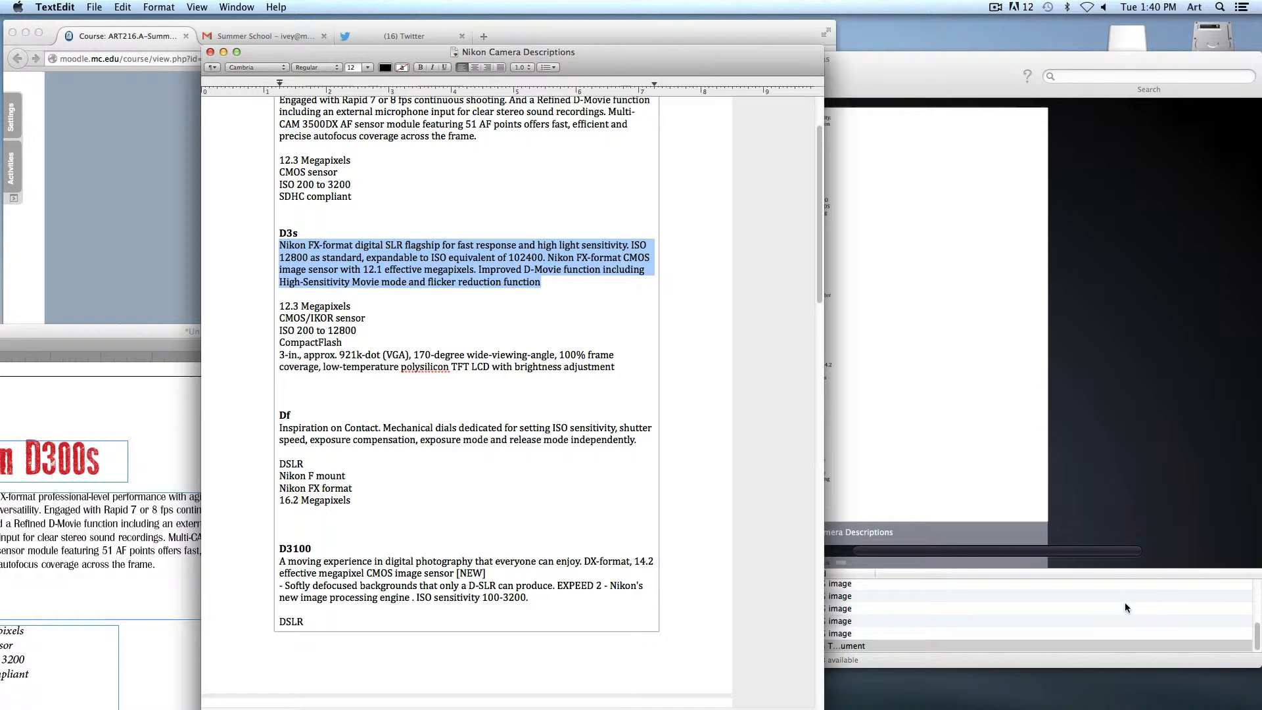
{"action": "left_click", "coordinate": [161, 416]}
{"action": "left_click", "coordinate": [377, 536]}
{"action": "key", "text": "super+v"}
Copy the D3s specification lines from TextEdit, 12.3 Megapixels through brightness adjustment, into the frame beneath the D3s description
{"action": "left_click", "coordinate": [354, 222]}
{"action": "left_click_drag", "start_coordinate": [280, 306], "coordinate": [613, 367]}
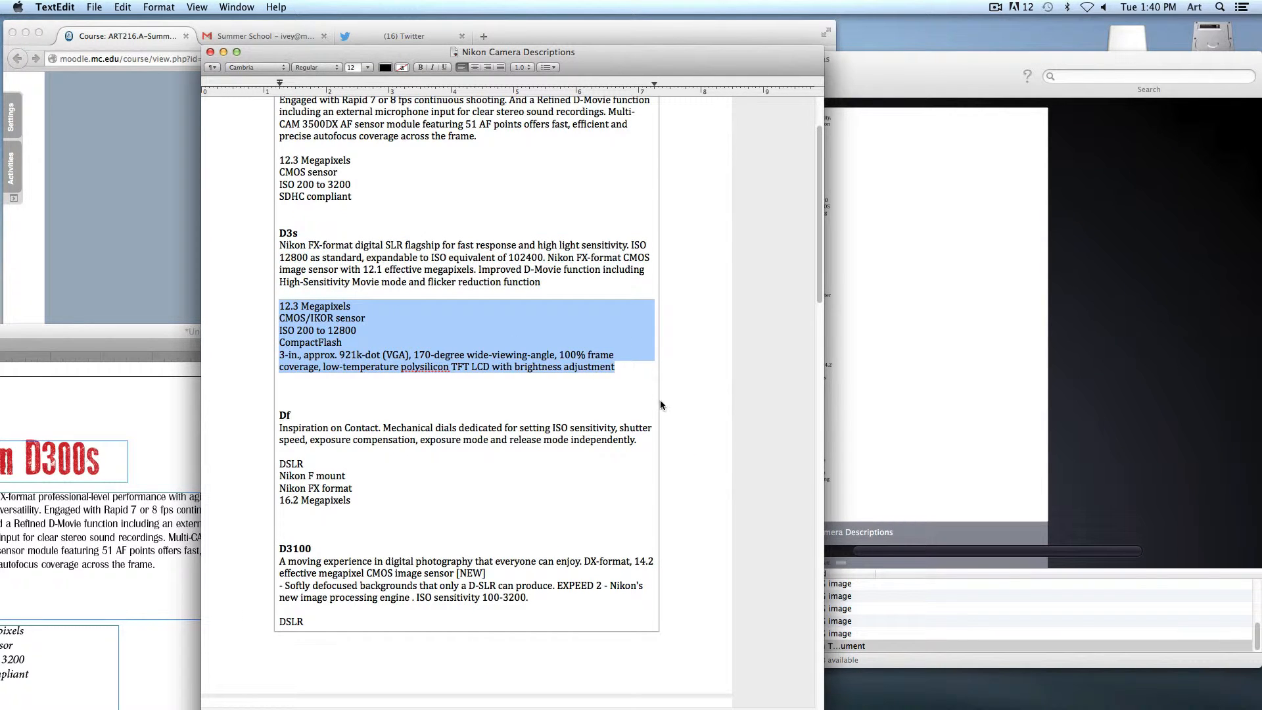
{"action": "key", "text": "super+c"}
{"action": "left_click", "coordinate": [138, 416]}
{"action": "left_click", "coordinate": [358, 655]}
{"action": "key", "text": "super+v"}
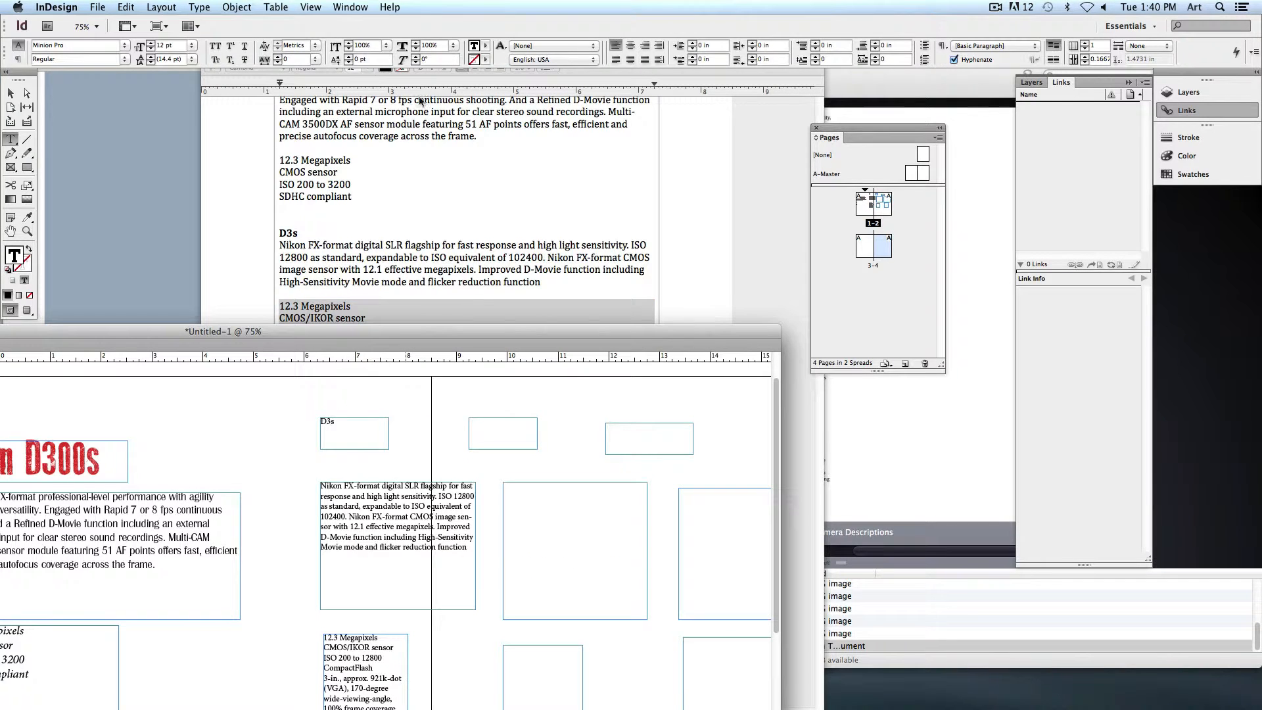
Copy the Df heading from TextEdit into the second small frame in InDesign
{"action": "left_click", "coordinate": [421, 101]}
{"action": "scroll", "coordinate": [395, 198], "scroll_direction": "down", "scroll_amount": 4}
{"action": "left_click", "coordinate": [283, 327]}
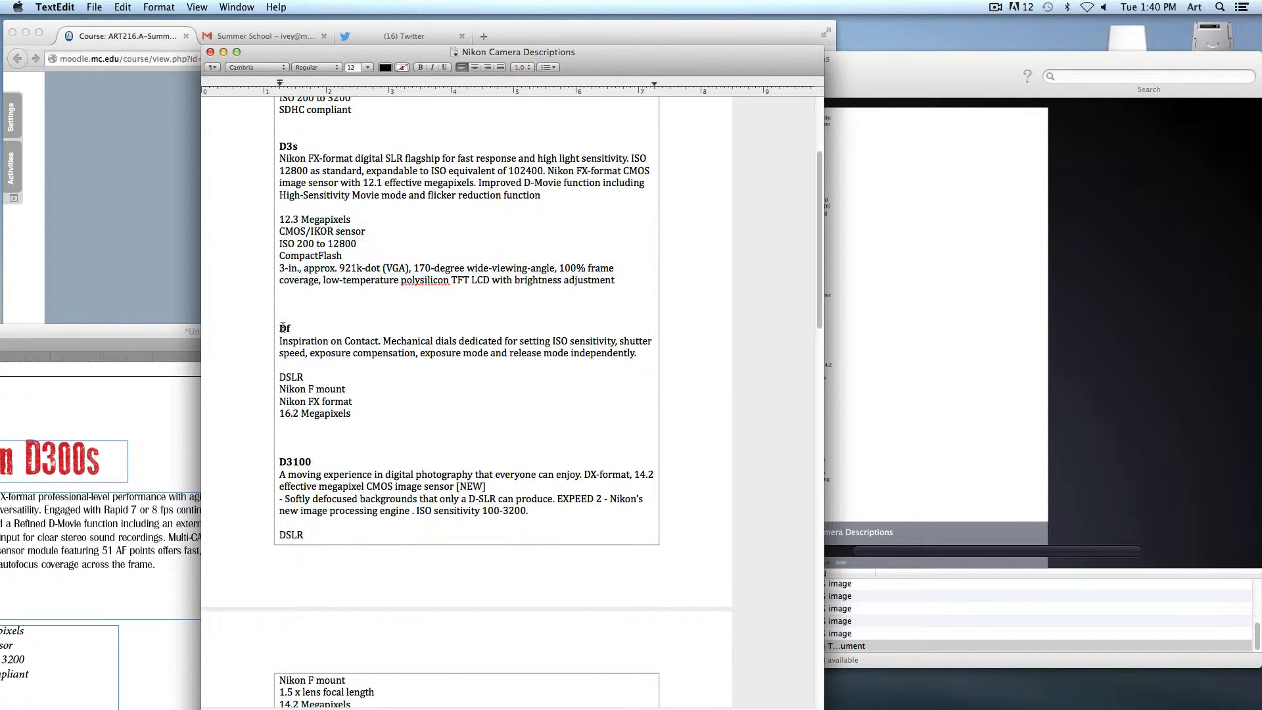
{"action": "double_click", "coordinate": [283, 327]}
{"action": "key", "text": "super+c"}
{"action": "left_click", "coordinate": [172, 400]}
{"action": "left_click", "coordinate": [501, 429]}
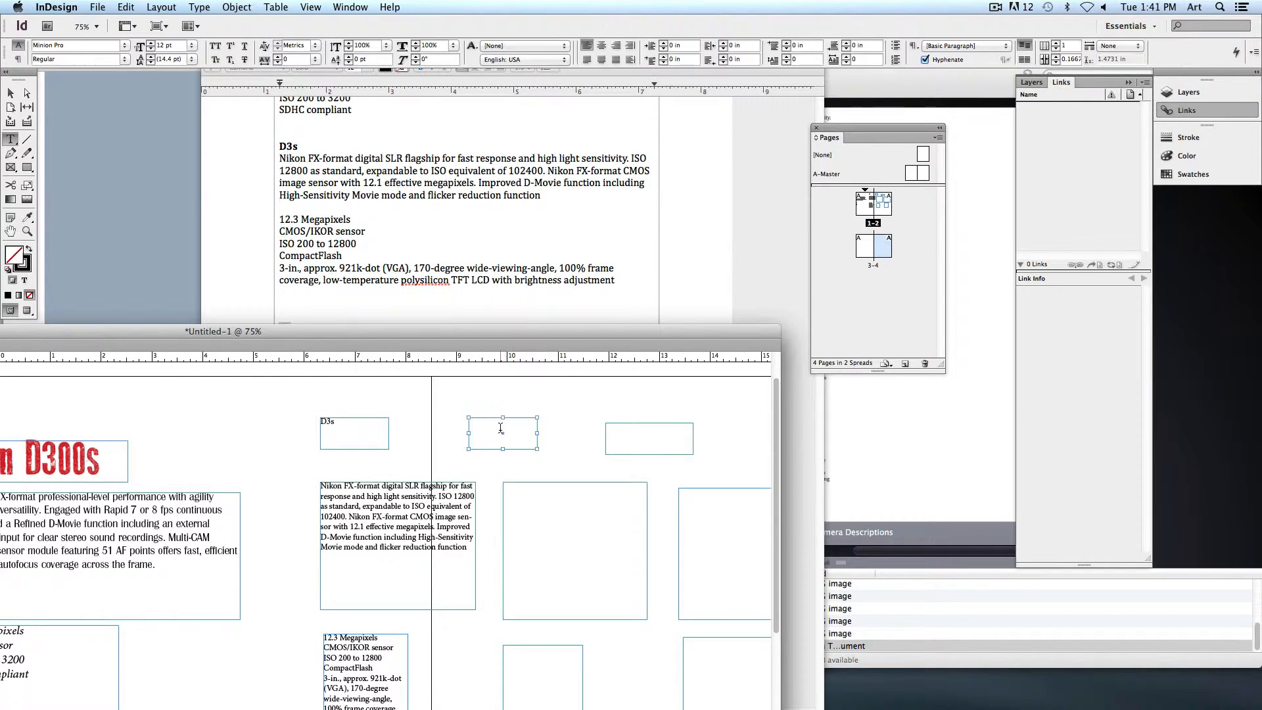
{"action": "key", "text": "super+v"}
Copy the Df description paragraph from TextEdit into the description frame beneath the Df heading
{"action": "left_click", "coordinate": [297, 291]}
{"action": "scroll", "coordinate": [297, 292], "scroll_direction": "down", "scroll_amount": 2}
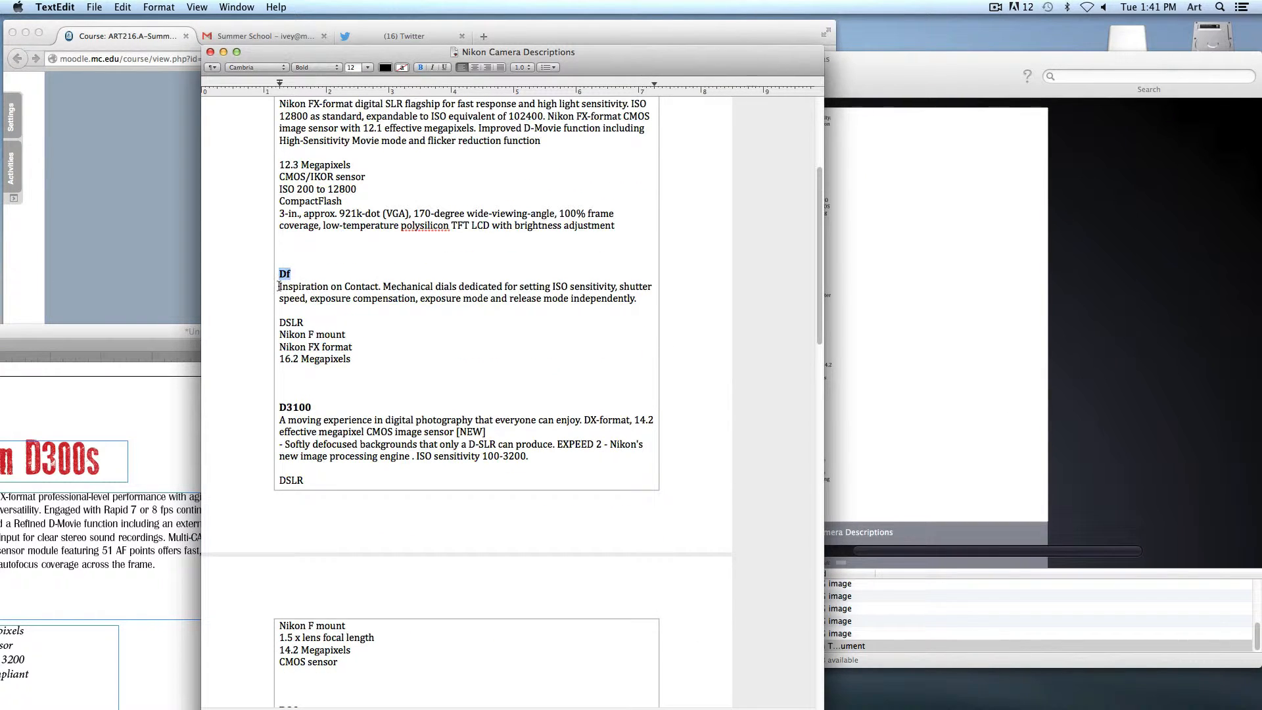
{"action": "left_click_drag", "start_coordinate": [279, 287], "coordinate": [640, 297]}
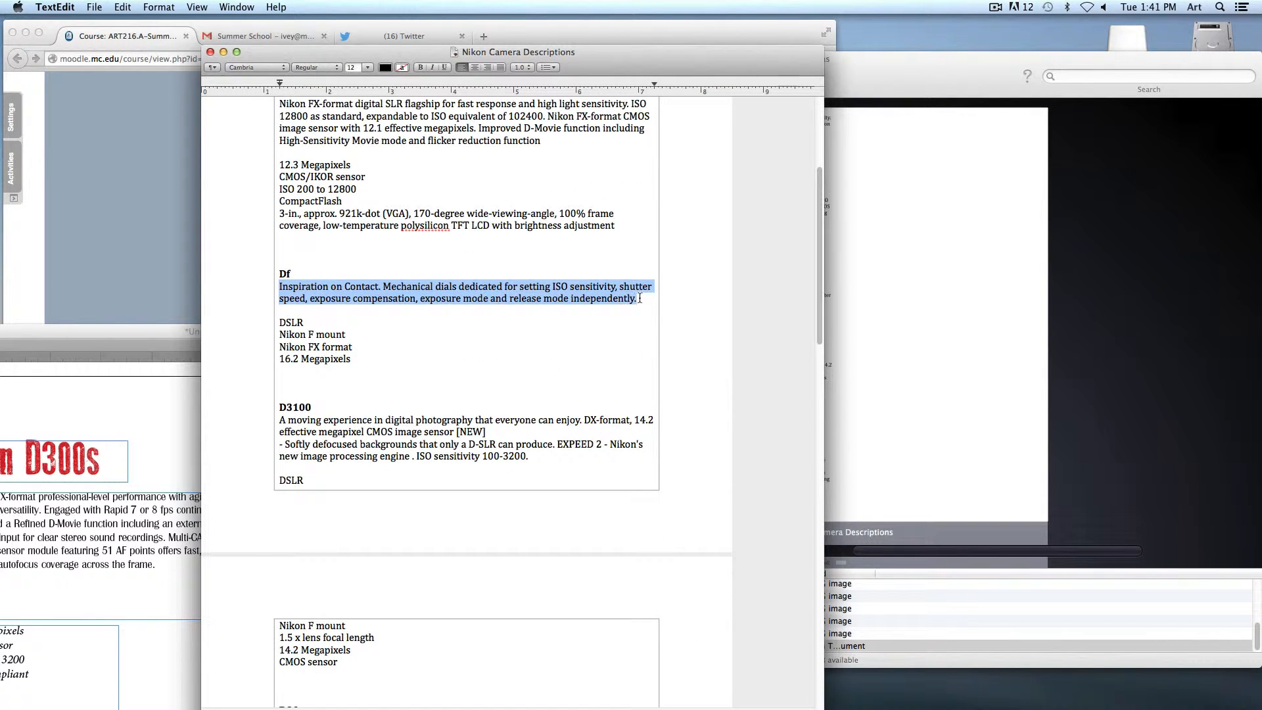
{"action": "left_click", "coordinate": [101, 511]}
Copy the four Df specification lines, DSLR through 16.2 Megapixels, from TextEdit into the frame beneath the Df description
{"action": "left_click", "coordinate": [306, 321]}
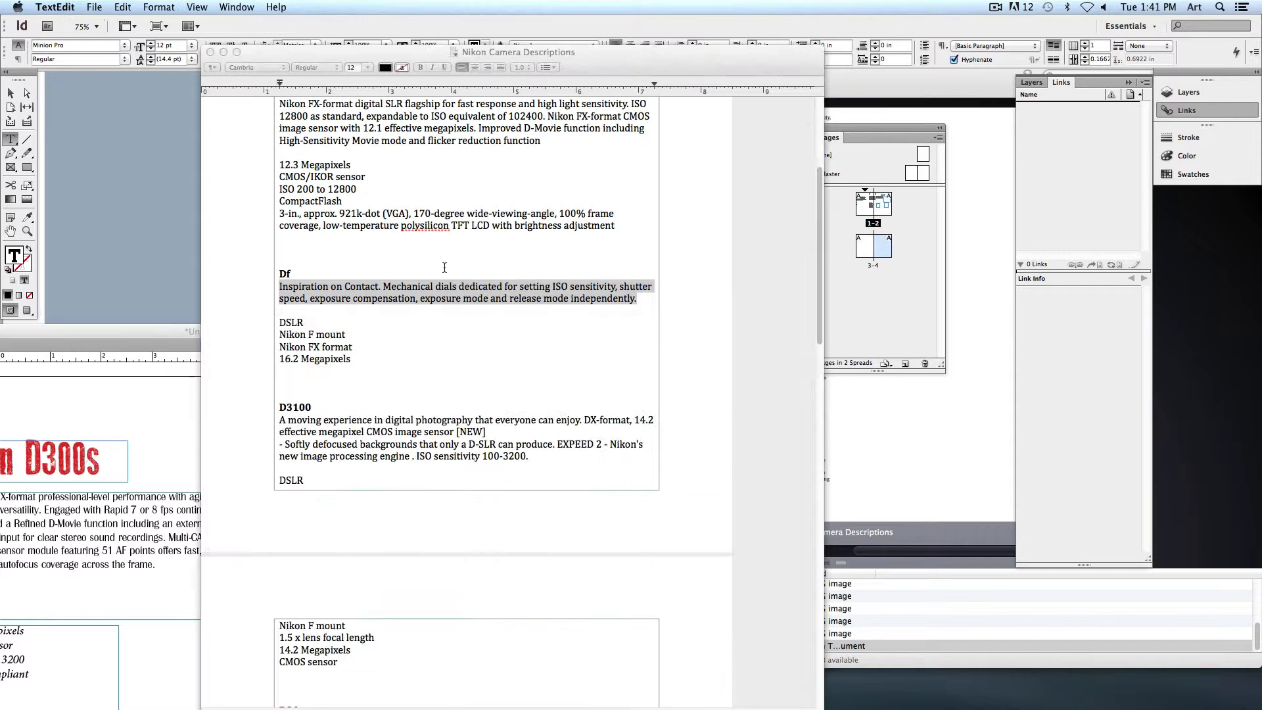
{"action": "left_click_drag", "start_coordinate": [357, 359], "coordinate": [259, 314]}
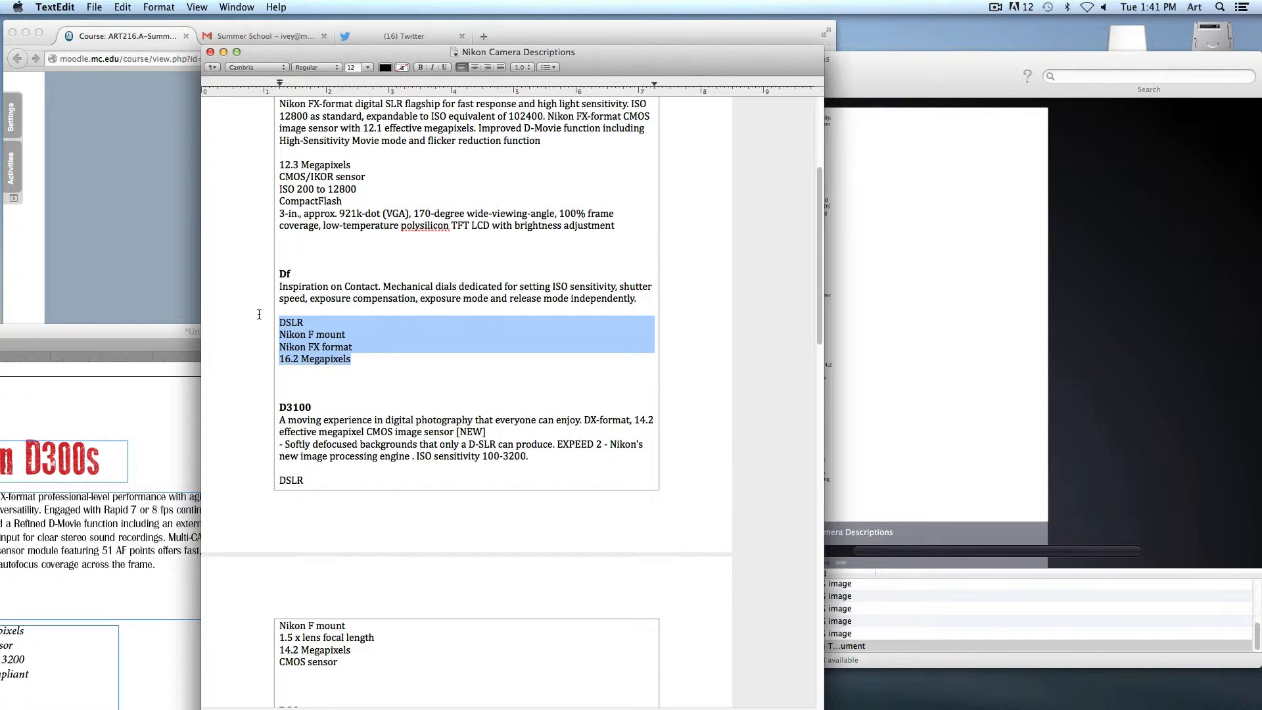
{"action": "left_click", "coordinate": [192, 401]}
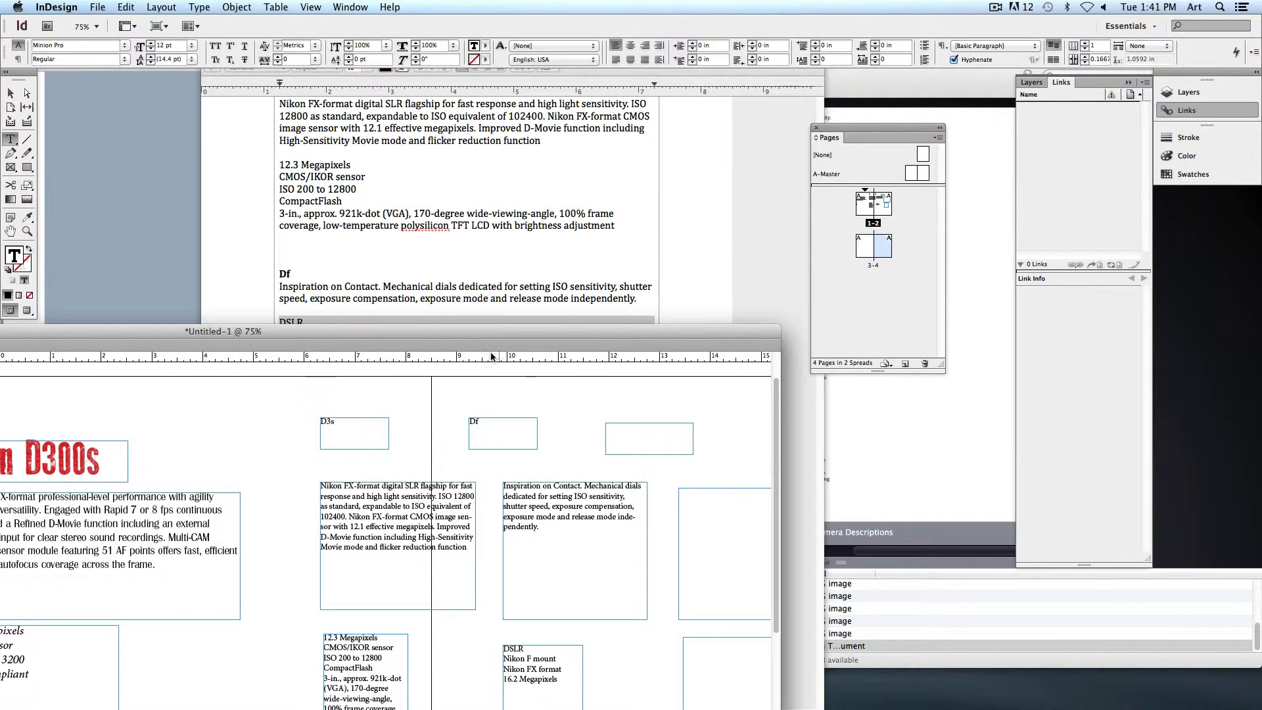
Copy the D3100 heading from TextEdit into the third small frame in InDesign
{"action": "left_click", "coordinate": [405, 308]}
{"action": "scroll", "coordinate": [405, 308], "scroll_direction": "down", "scroll_amount": 2}
{"action": "double_click", "coordinate": [294, 348]}
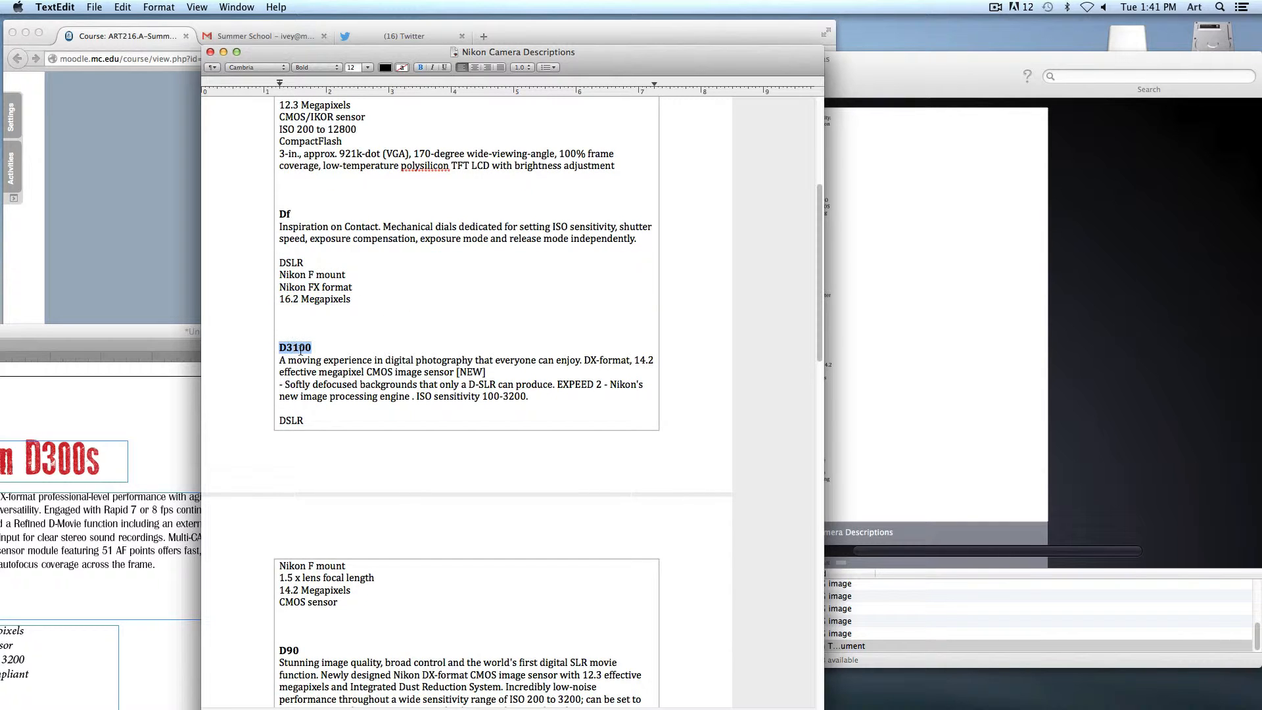
{"action": "left_click", "coordinate": [191, 406]}
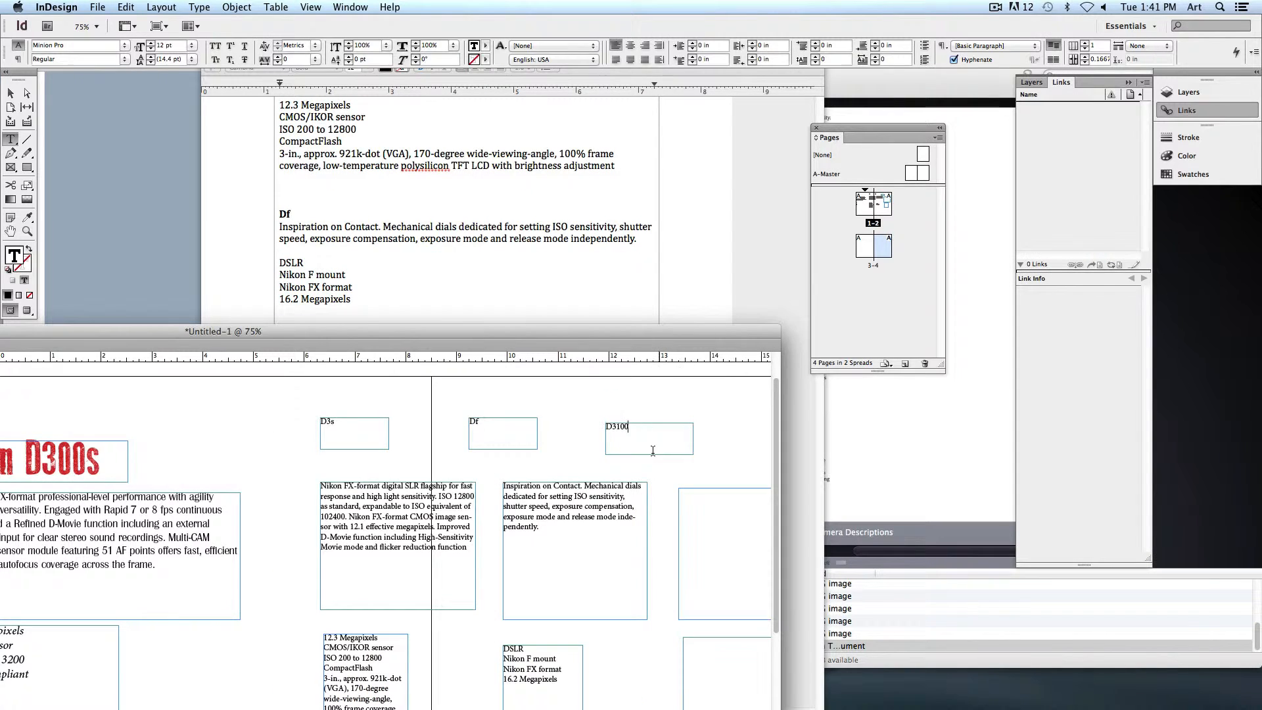
Copy the D3100 description text from TextEdit into the description frame beneath the D3100 heading
{"action": "left_click", "coordinate": [471, 223]}
{"action": "left_click_drag", "start_coordinate": [276, 361], "coordinate": [538, 392]}
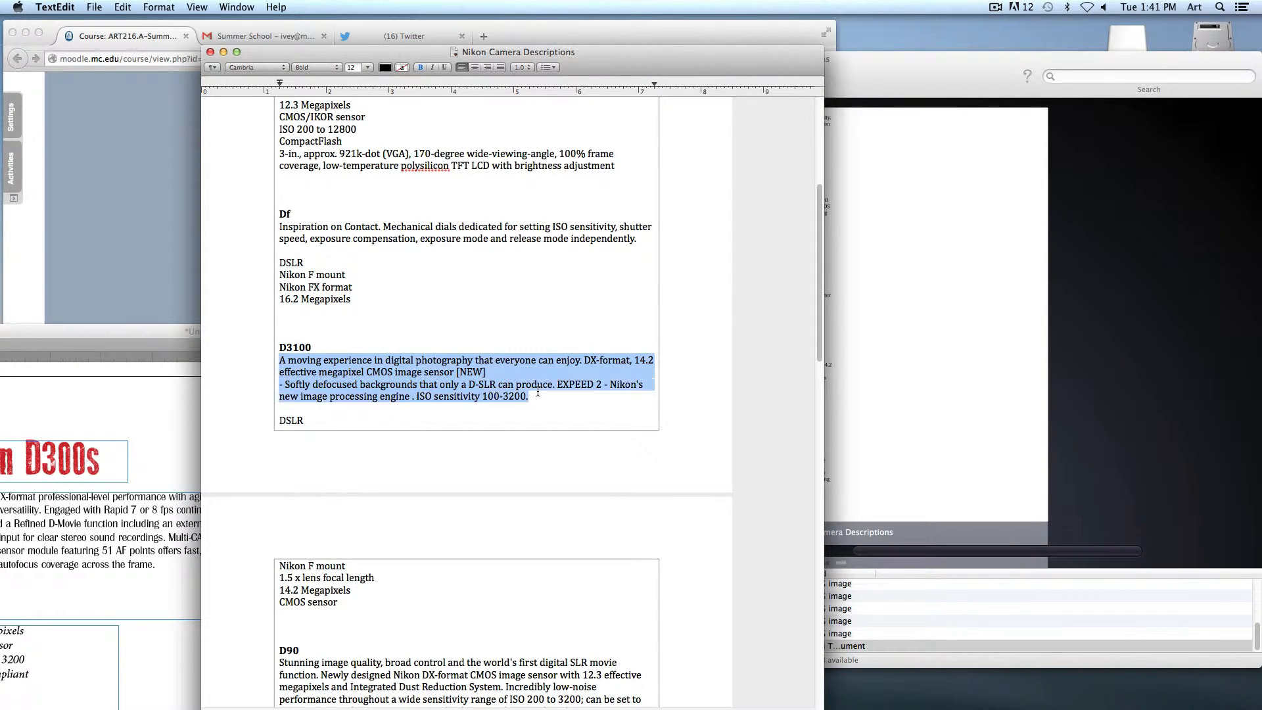
{"action": "left_click", "coordinate": [145, 412]}
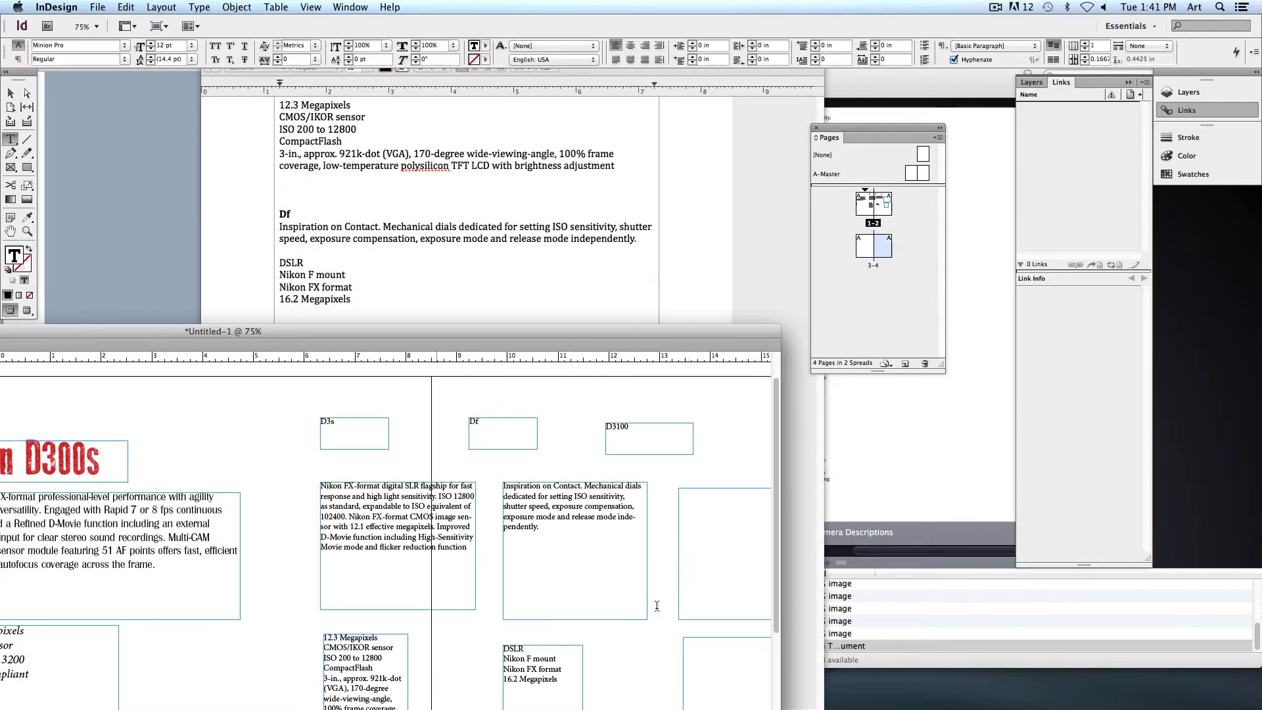
{"action": "left_click", "coordinate": [703, 539]}
{"action": "key", "text": "super+v"}
Copy the D3100 specification lines, DSLR through CMOS sensor, from TextEdit into the frame beneath the D3100 description
{"action": "key", "text": "super+Tab"}
{"action": "scroll", "coordinate": [286, 407], "scroll_direction": "down", "scroll_amount": 1}
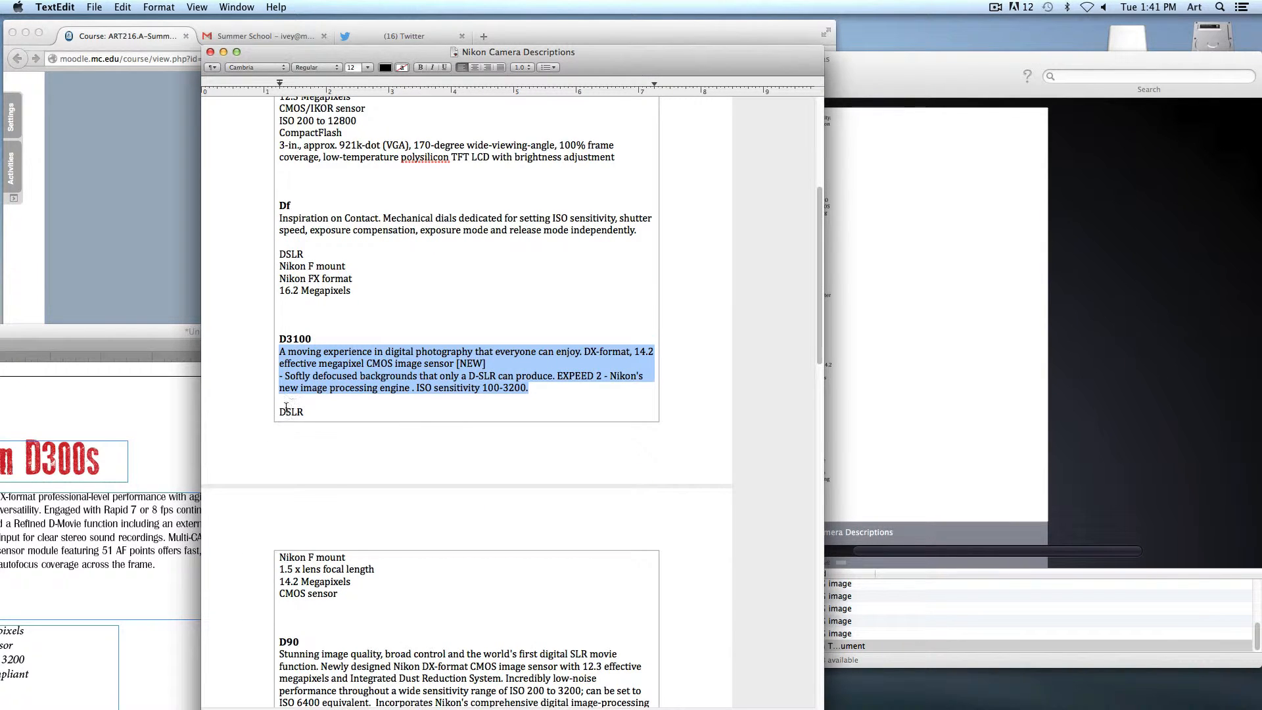
{"action": "left_click_drag", "start_coordinate": [281, 413], "coordinate": [247, 475]}
{"action": "key", "text": "shift+Up"}
{"action": "left_click_drag", "start_coordinate": [270, 402], "coordinate": [281, 410]}
{"action": "key", "text": "super+c"}
{"action": "key", "text": "super+Tab"}
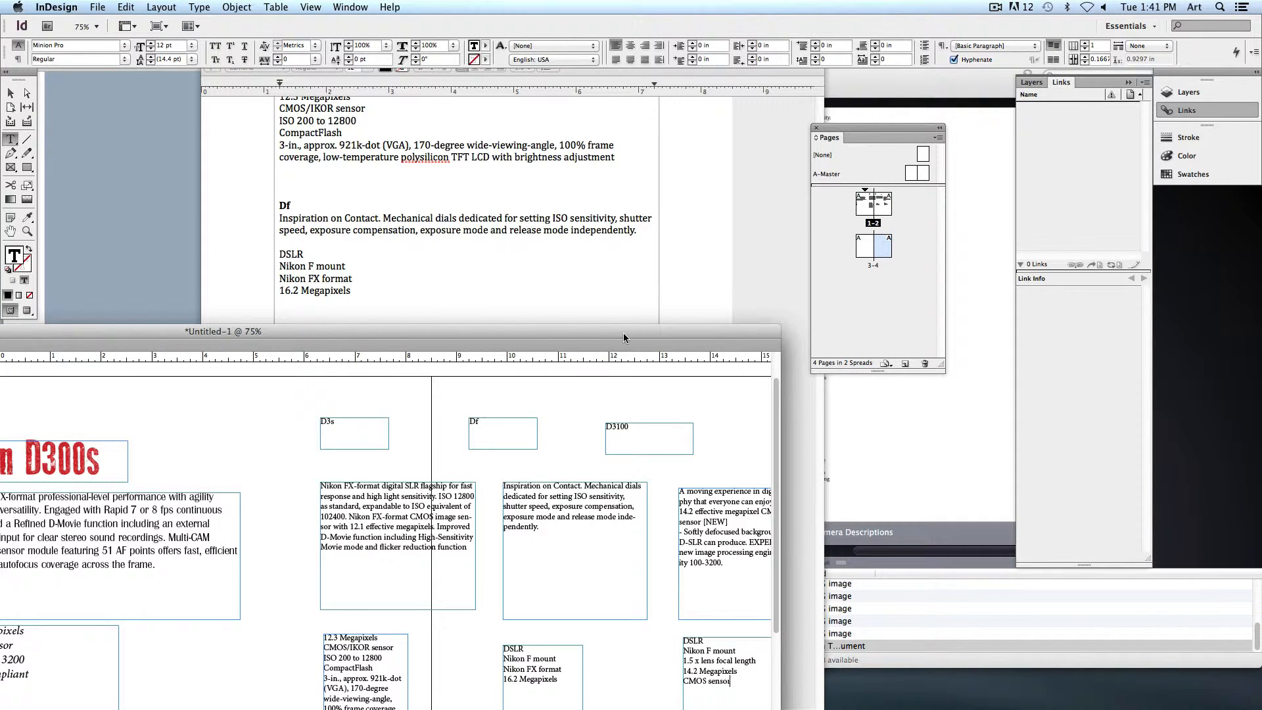
Dock the Pages panel with Layers and Links, then reposition and enlarge the layout window to show the spread
{"action": "left_click_drag", "start_coordinate": [624, 332], "coordinate": [657, 96]}
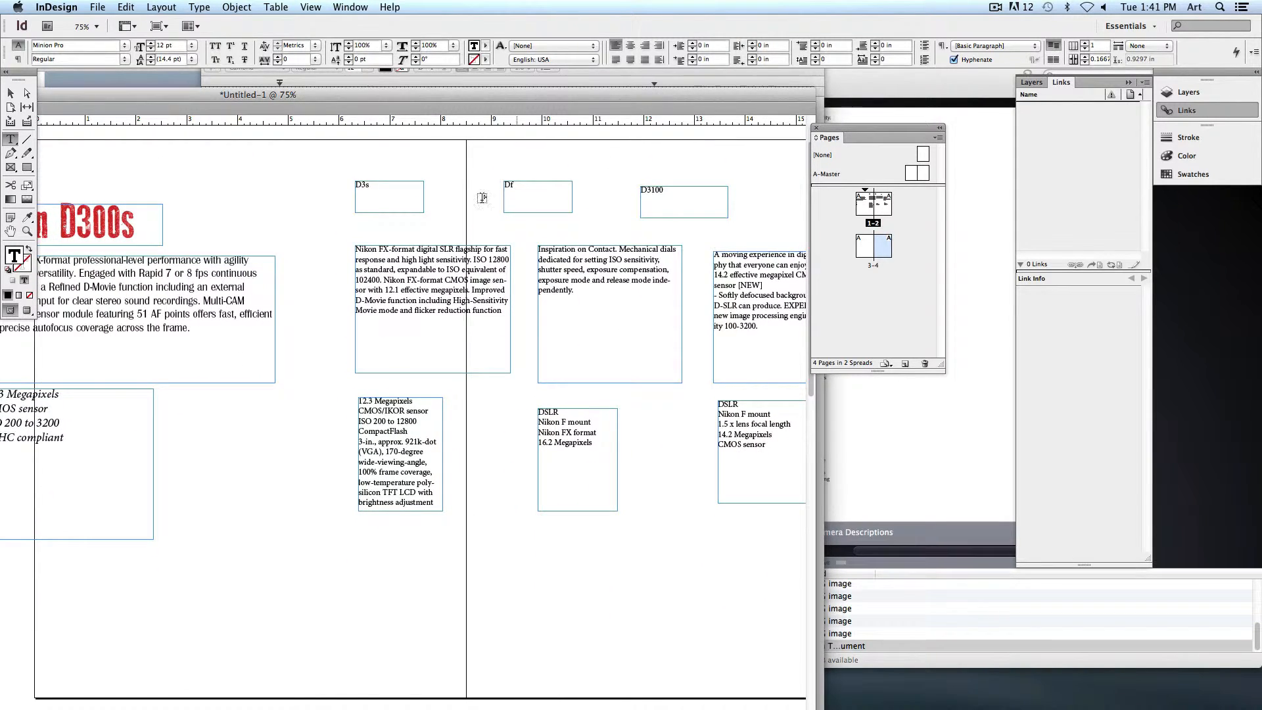
{"action": "left_click_drag", "start_coordinate": [830, 137], "coordinate": [1035, 82]}
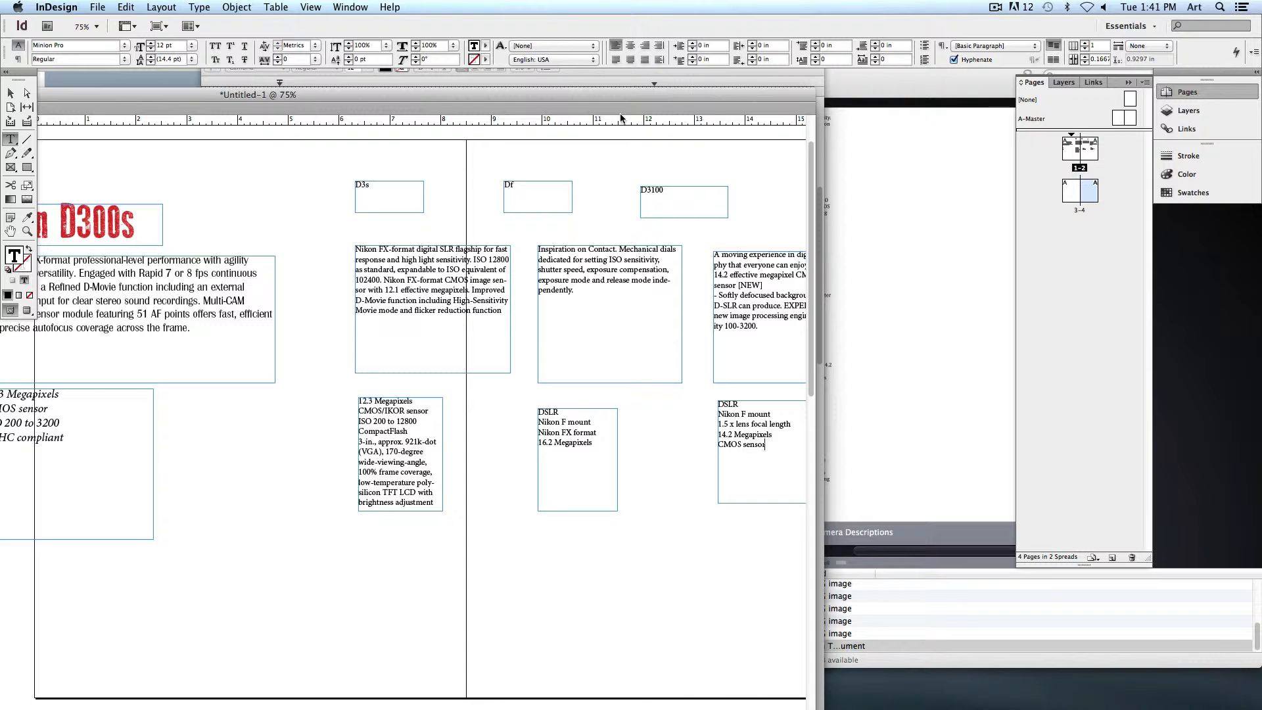
{"action": "left_click_drag", "start_coordinate": [635, 98], "coordinate": [760, 78]}
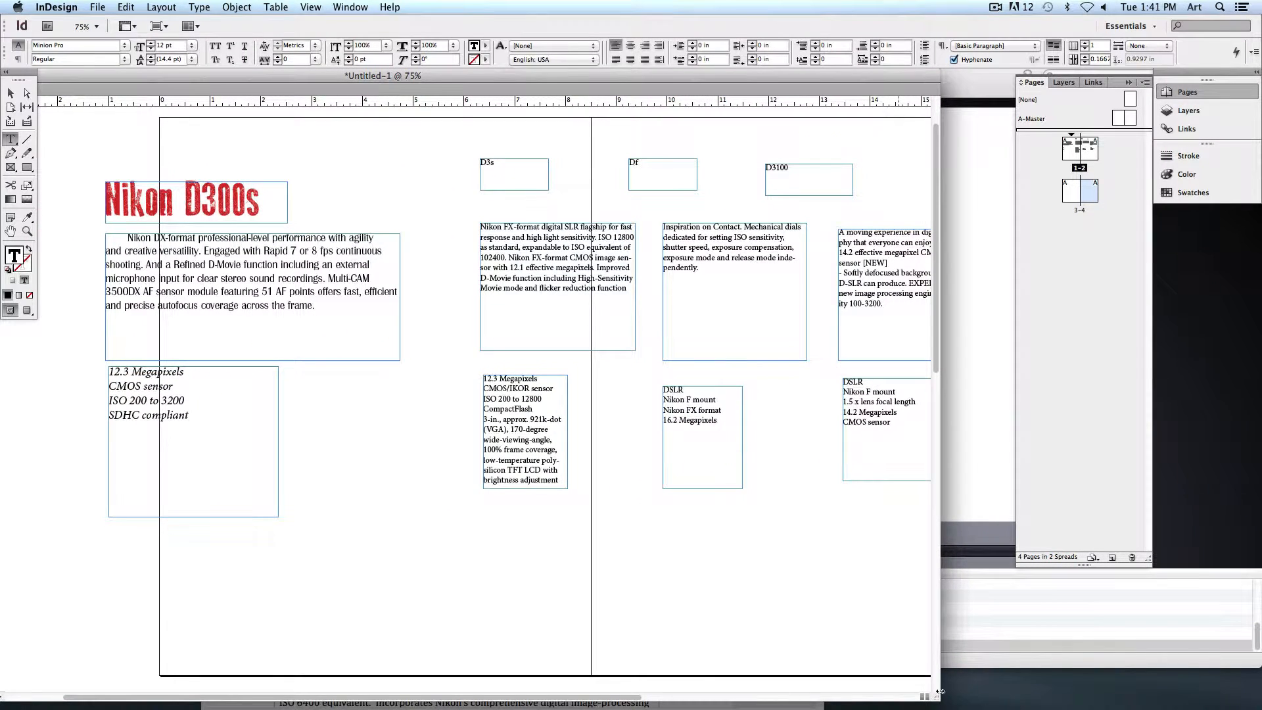
{"action": "left_click_drag", "start_coordinate": [929, 695], "coordinate": [1065, 705]}
{"action": "left_click", "coordinate": [910, 605]}
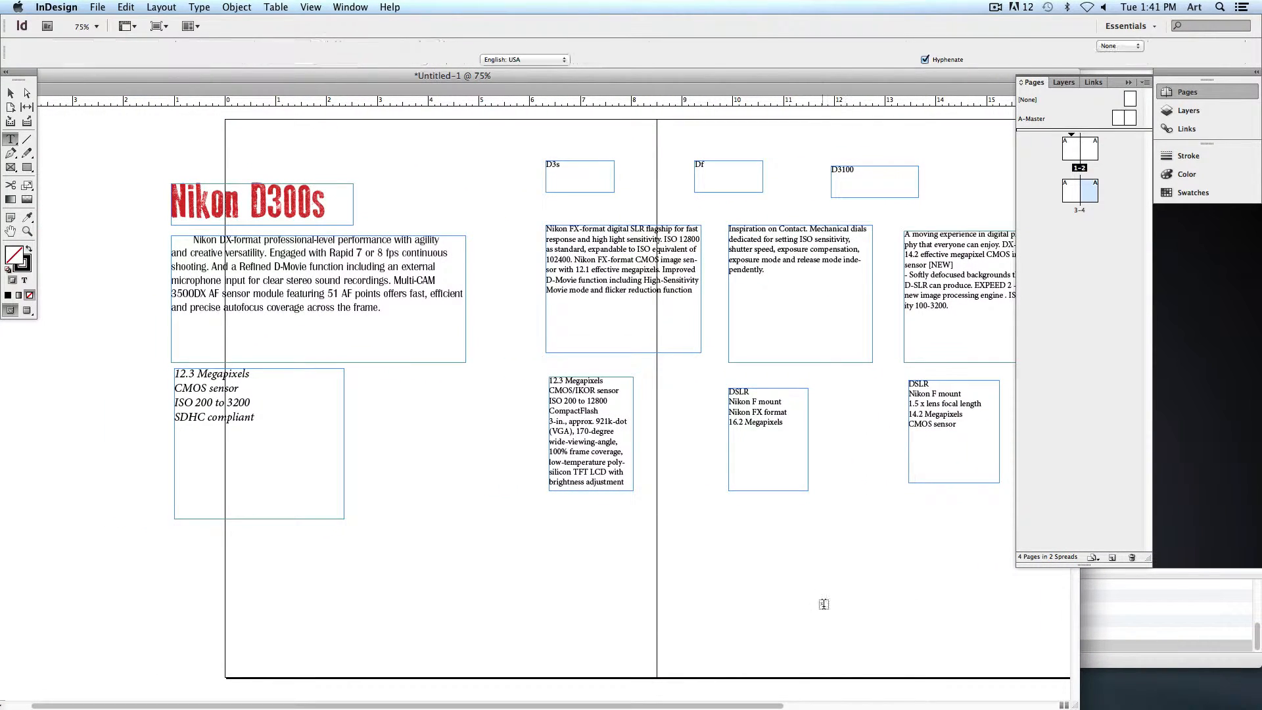
{"action": "left_click", "coordinate": [11, 93]}
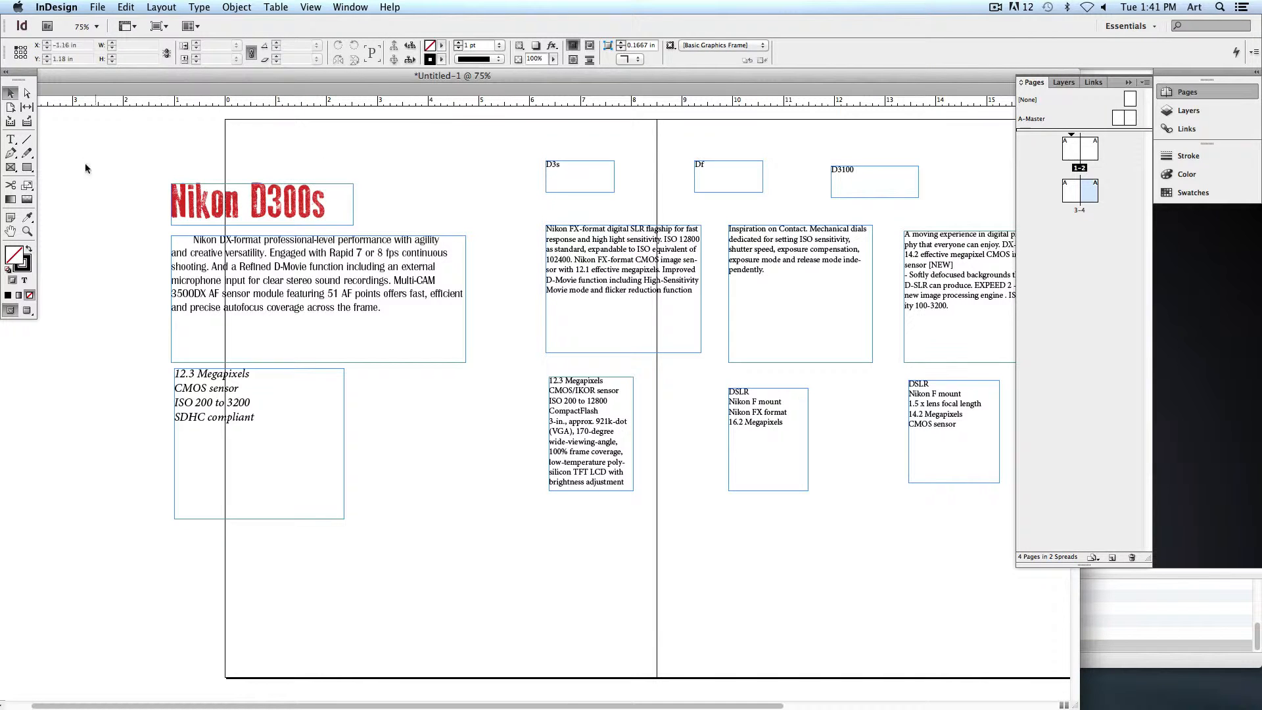
{"action": "left_click", "coordinate": [11, 140]}
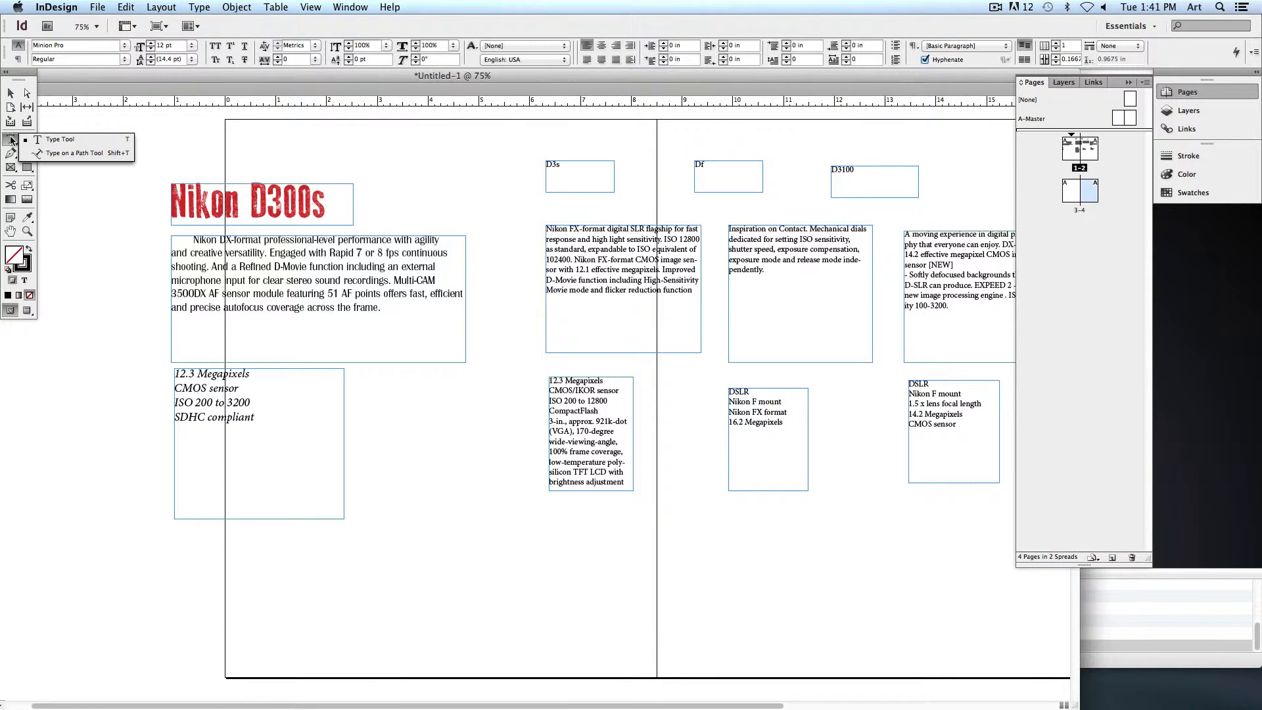
{"action": "left_click", "coordinate": [333, 197]}
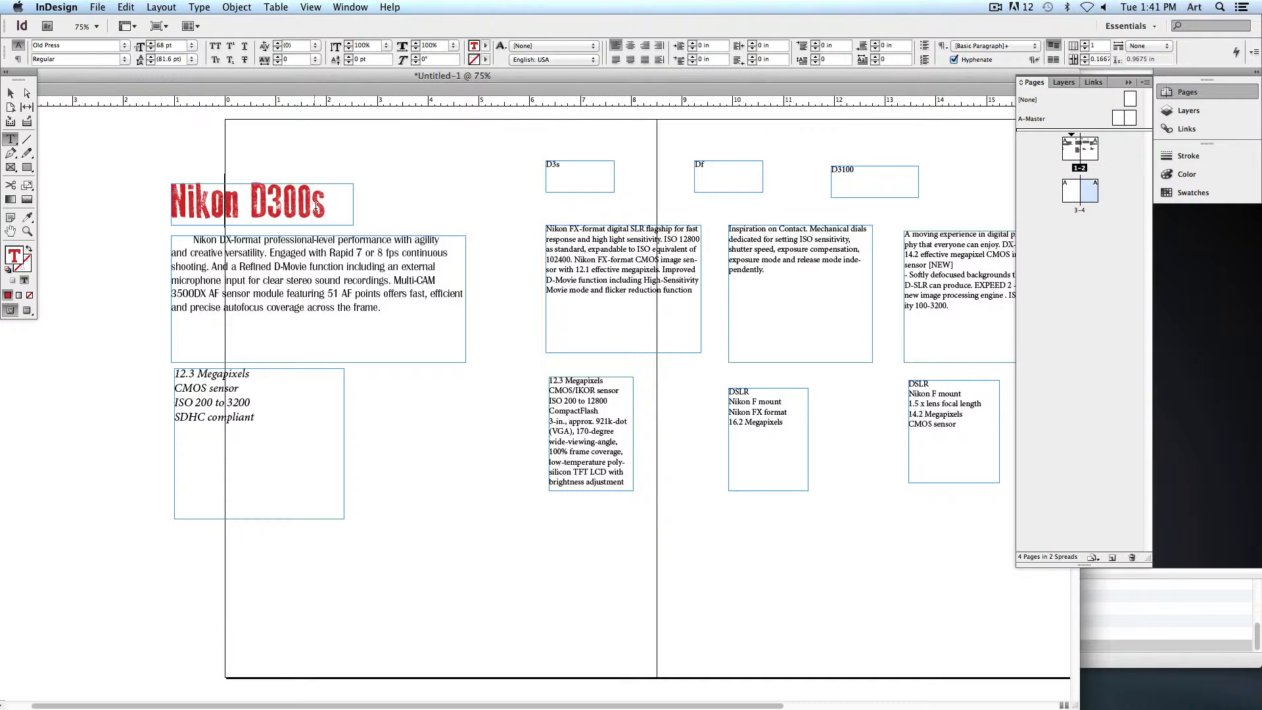
{"action": "left_click_drag", "start_coordinate": [577, 177], "coordinate": [479, 135]}
{"action": "left_click", "coordinate": [123, 45]}
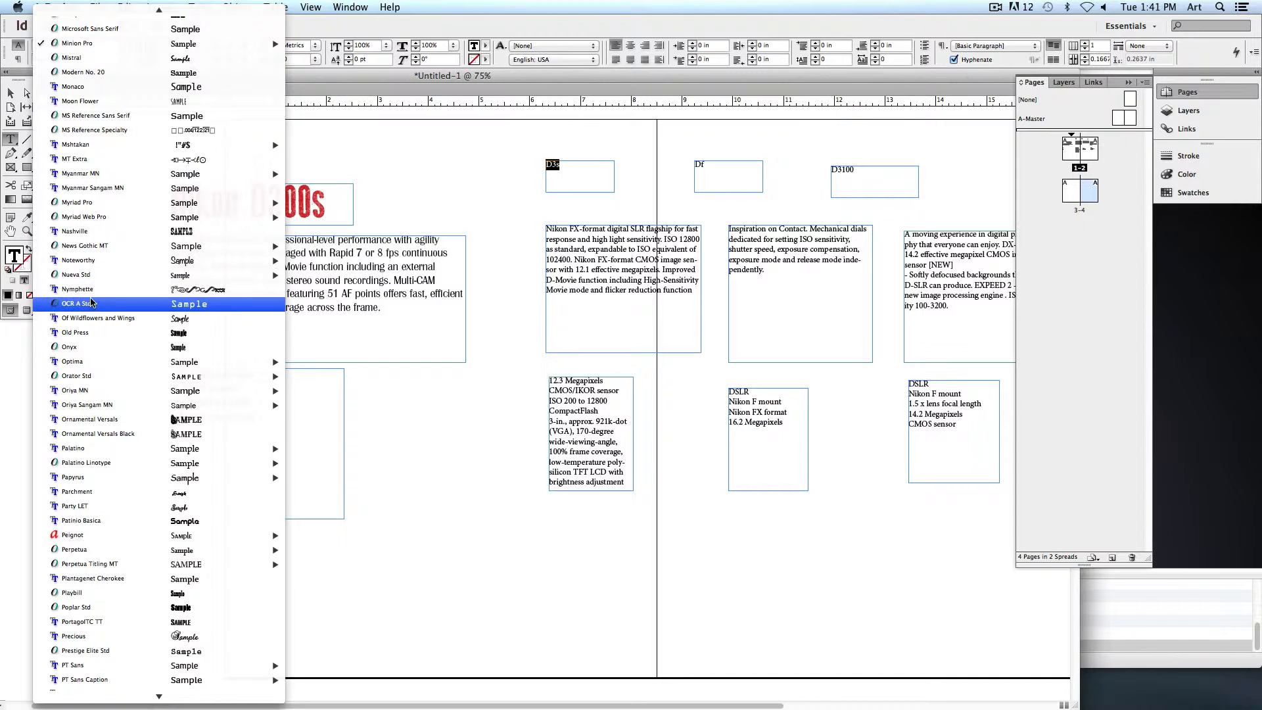
{"action": "left_click", "coordinate": [443, 134]}
{"action": "left_click", "coordinate": [11, 93]}
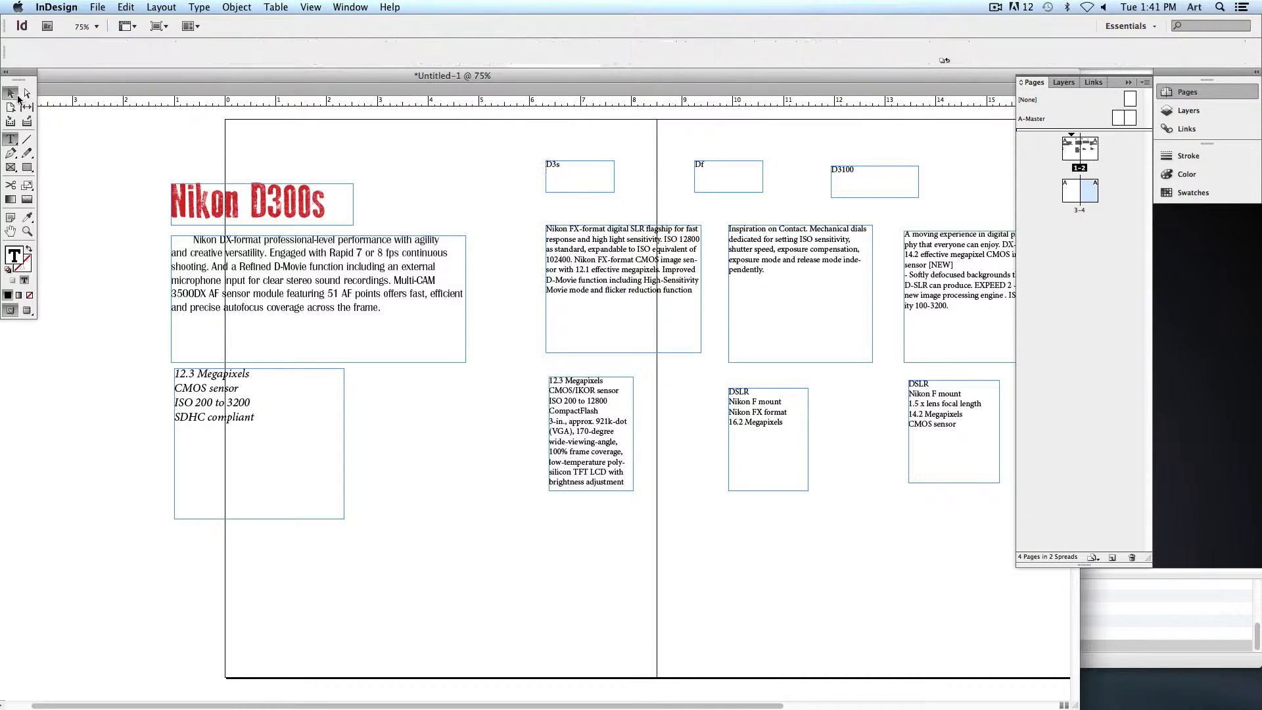
{"action": "left_click", "coordinate": [387, 141]}
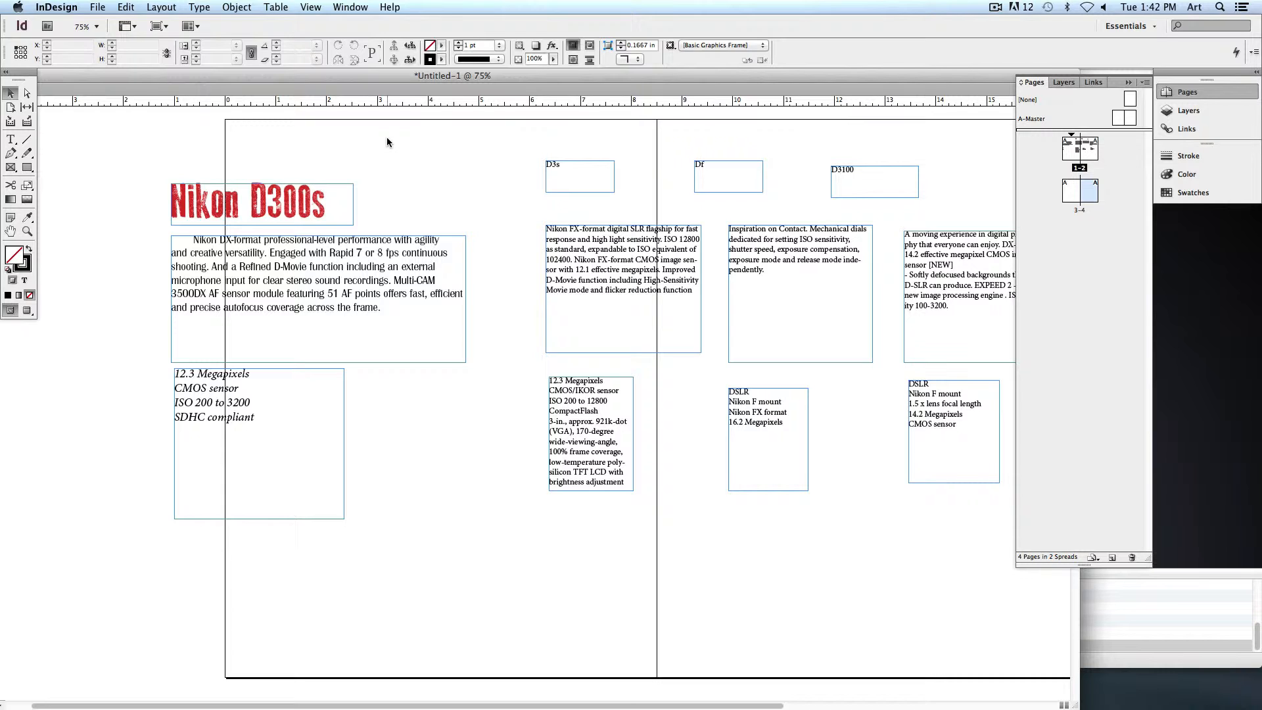
Show the Paragraph Styles panel, place it in the empty area below the D300s text and make it taller
{"action": "left_click", "coordinate": [349, 8]}
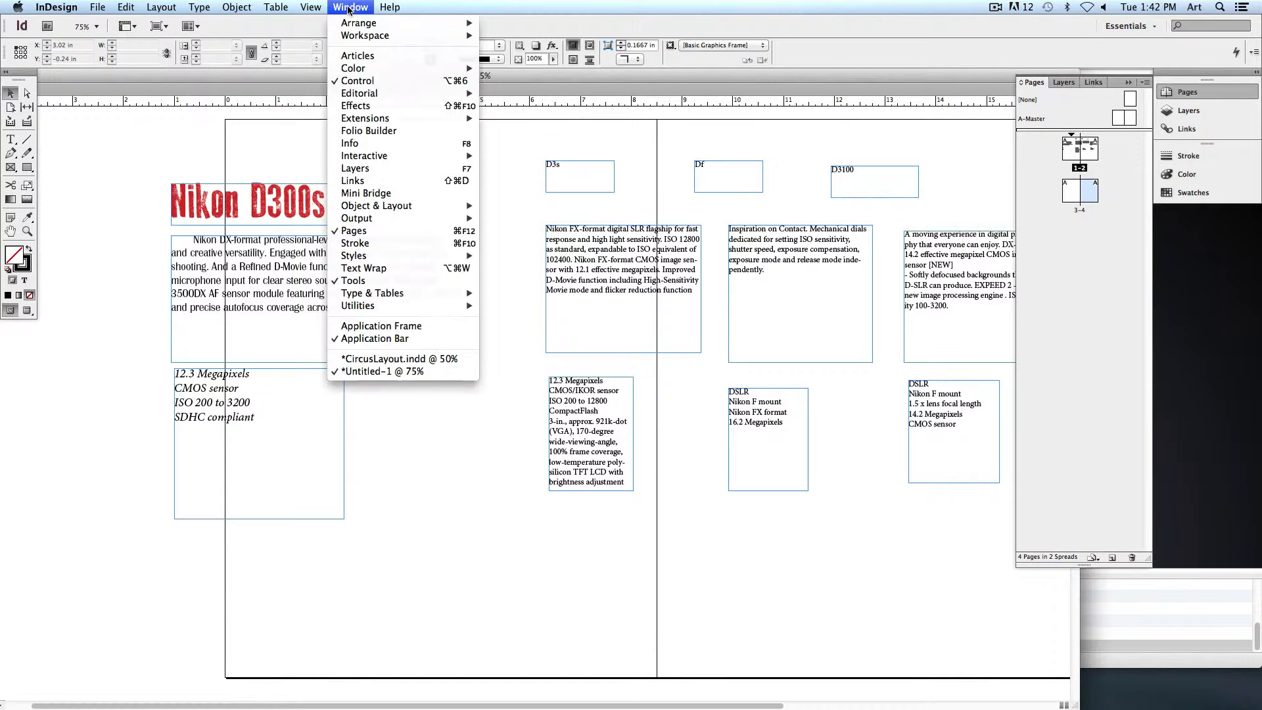
{"action": "mouse_move", "coordinate": [379, 261]}
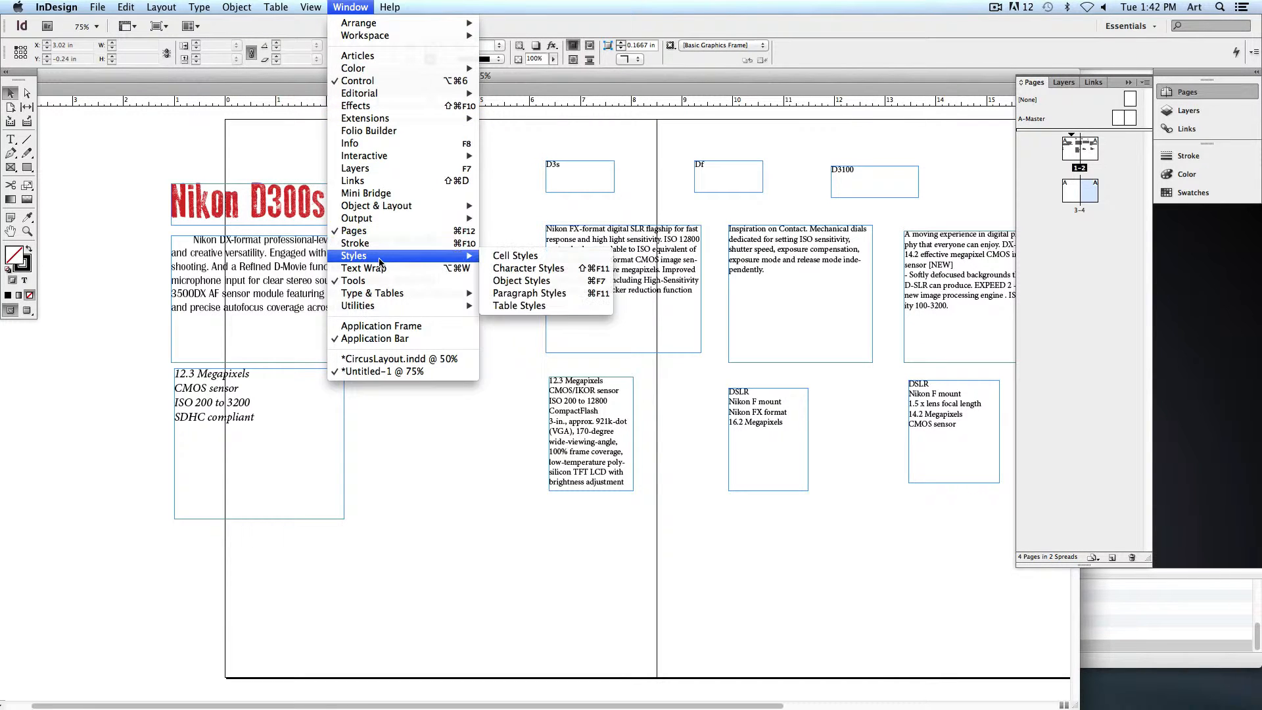
{"action": "left_click", "coordinate": [562, 298]}
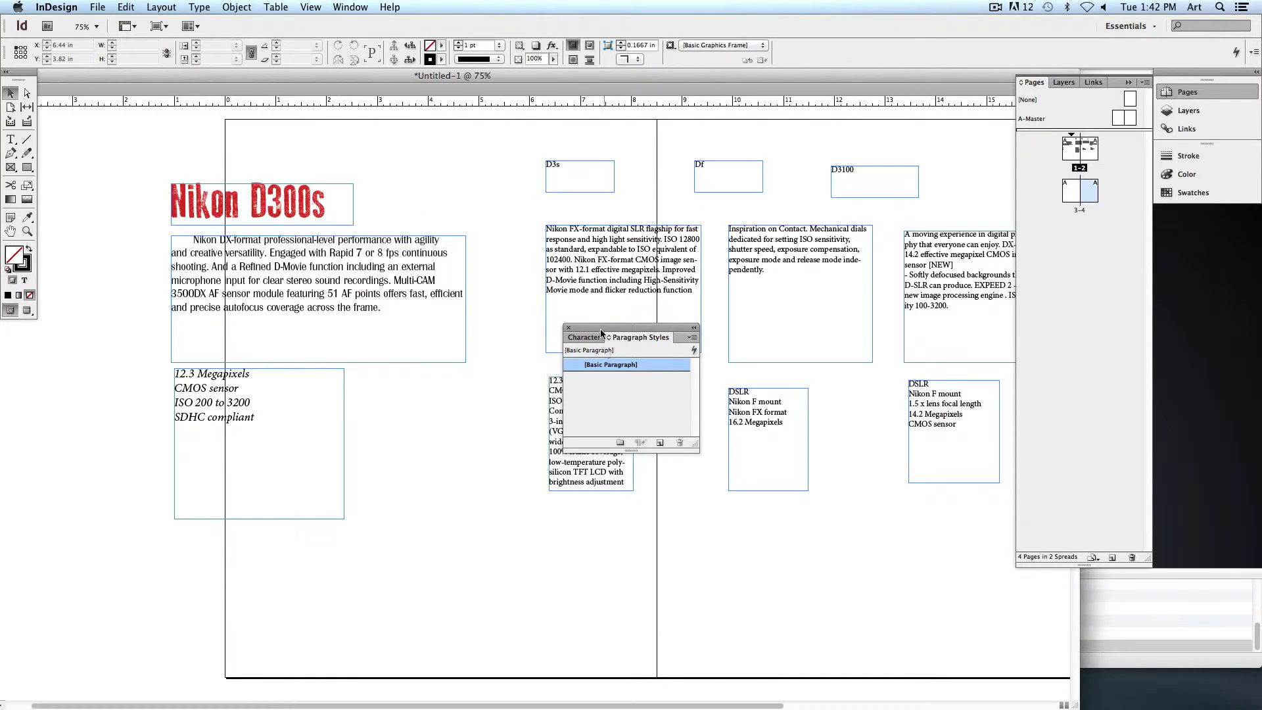
{"action": "left_click_drag", "start_coordinate": [585, 338], "coordinate": [391, 431]}
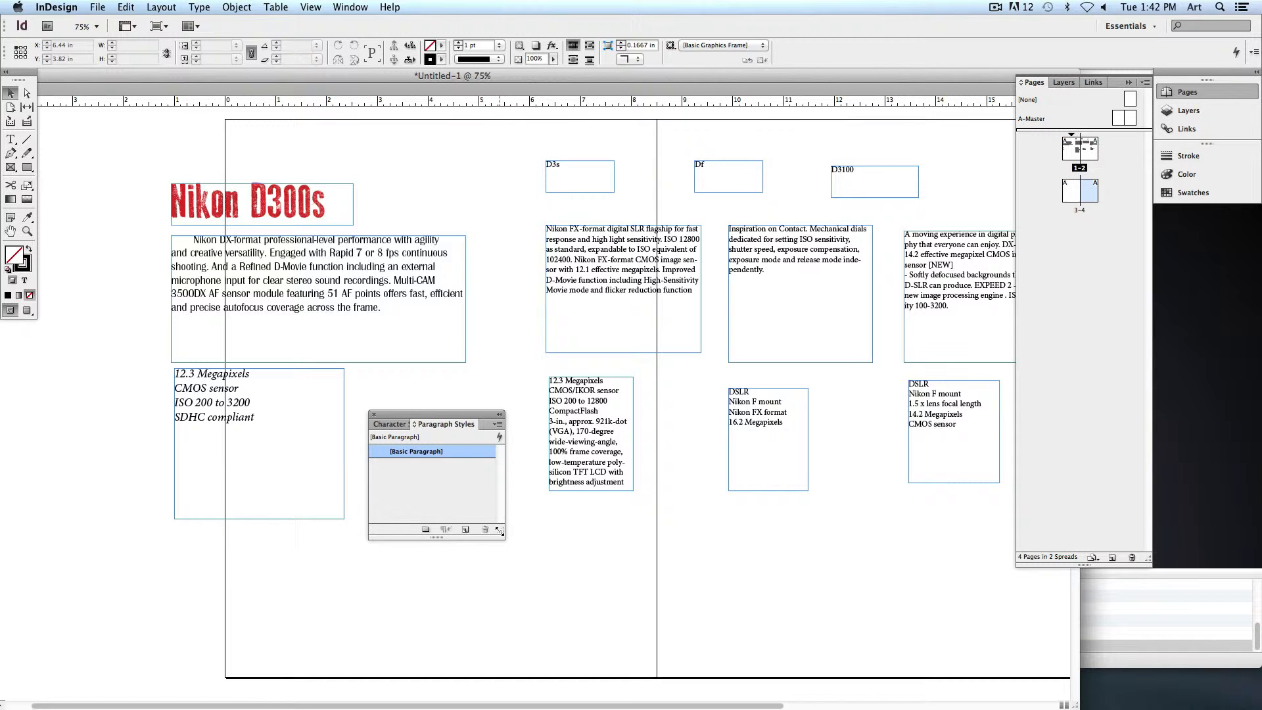
{"action": "left_click_drag", "start_coordinate": [500, 531], "coordinate": [511, 642]}
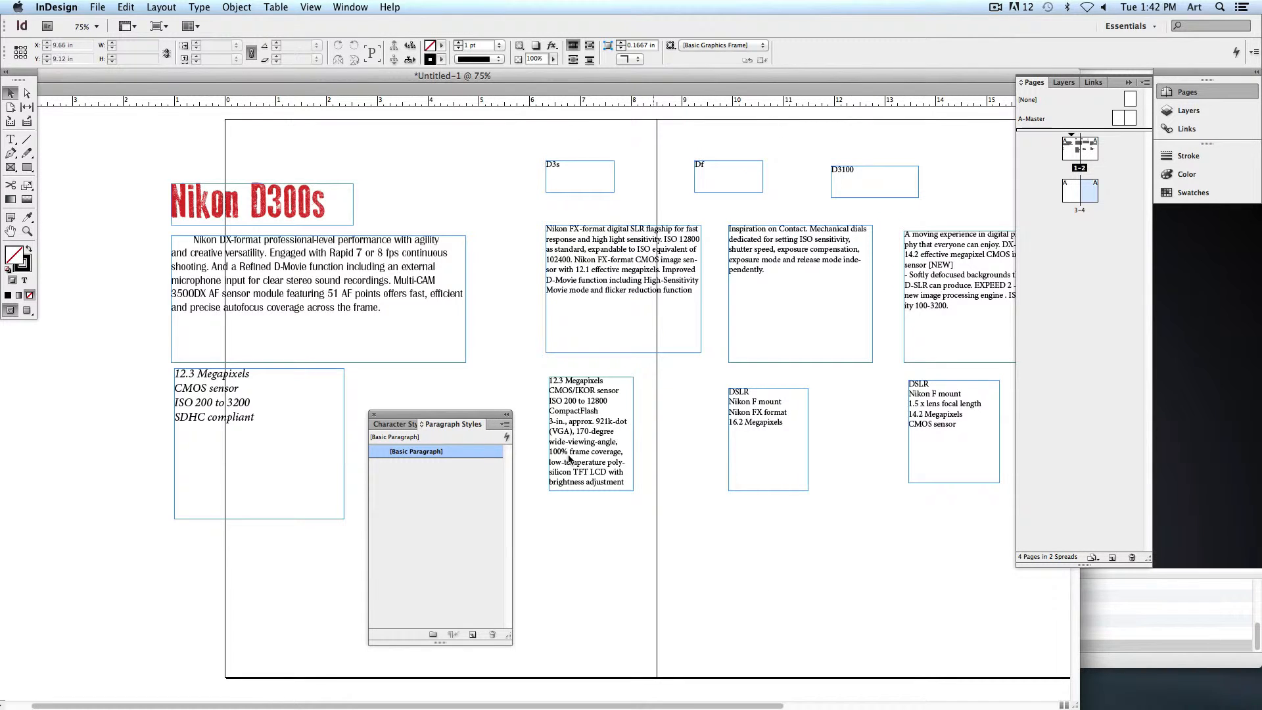
{"action": "left_click_drag", "start_coordinate": [455, 416], "coordinate": [452, 416]}
Create a new paragraph style from the Nikon D300s heading's formatting and apply it to that heading
{"action": "left_click", "coordinate": [11, 139]}
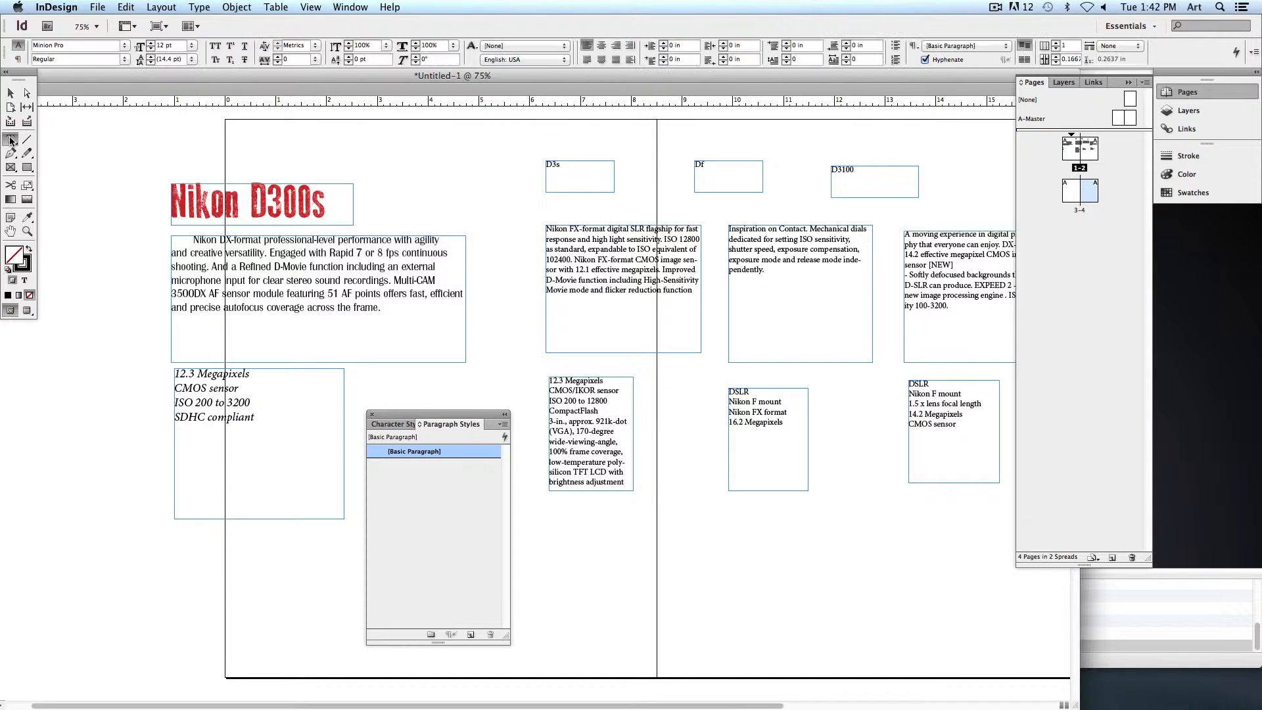
{"action": "left_click_drag", "start_coordinate": [337, 207], "coordinate": [172, 201]}
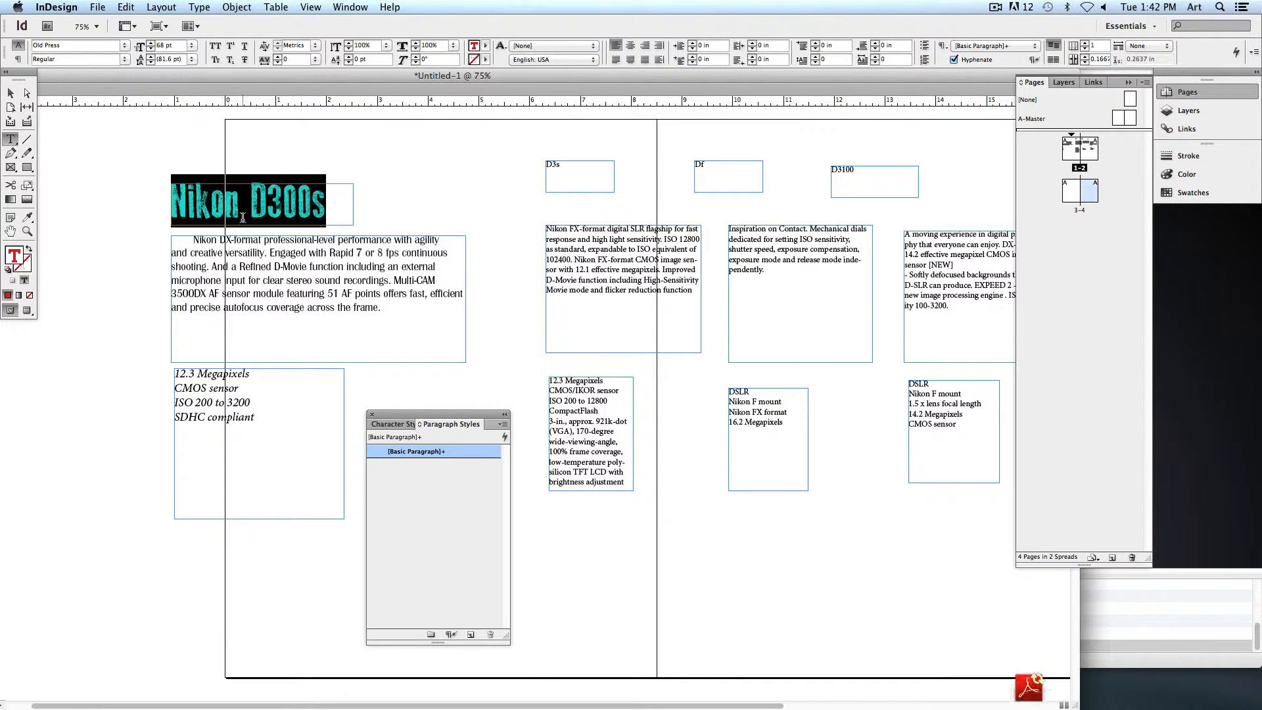
{"action": "left_click_drag", "start_coordinate": [460, 417], "coordinate": [494, 159]}
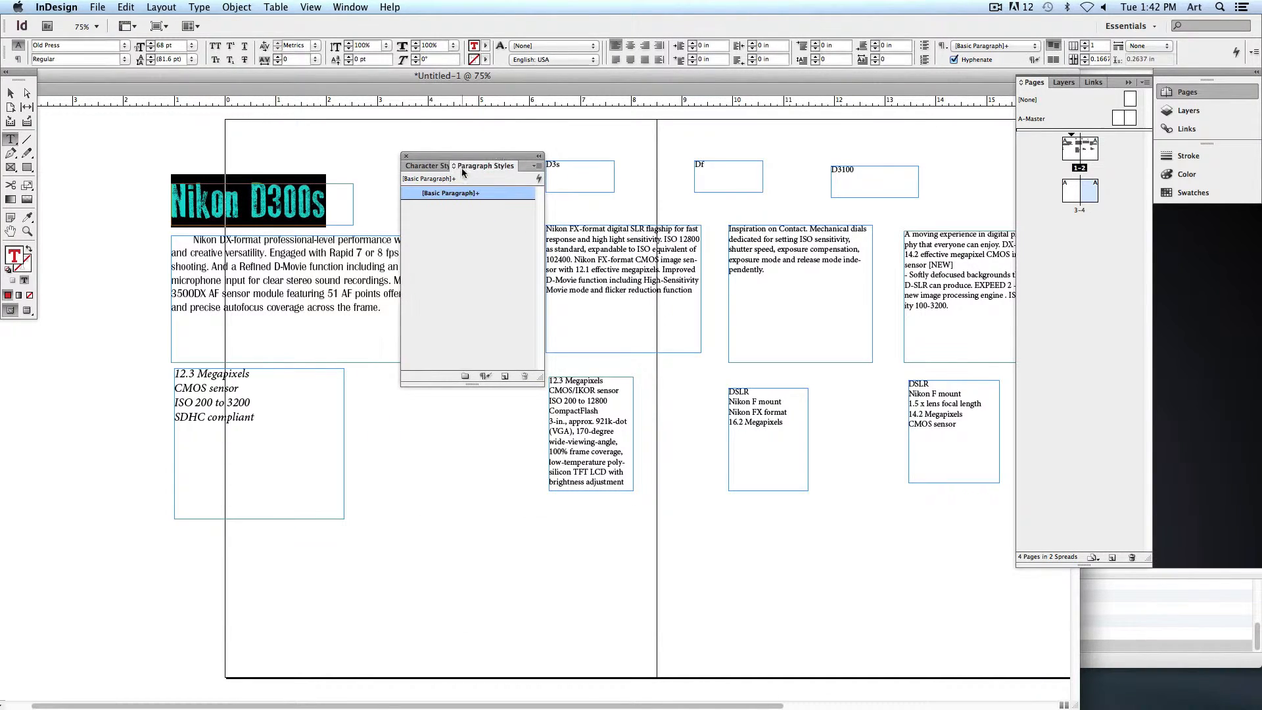
{"action": "left_click", "coordinate": [504, 377]}
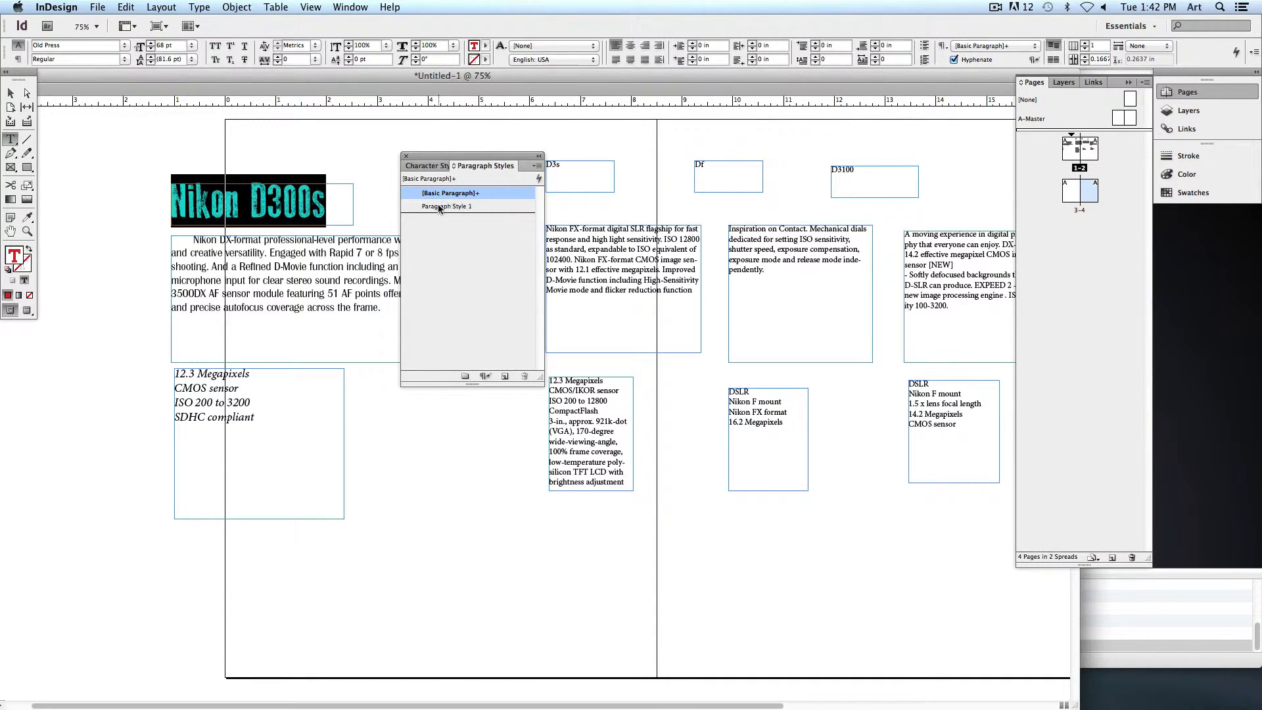
{"action": "left_click", "coordinate": [440, 207]}
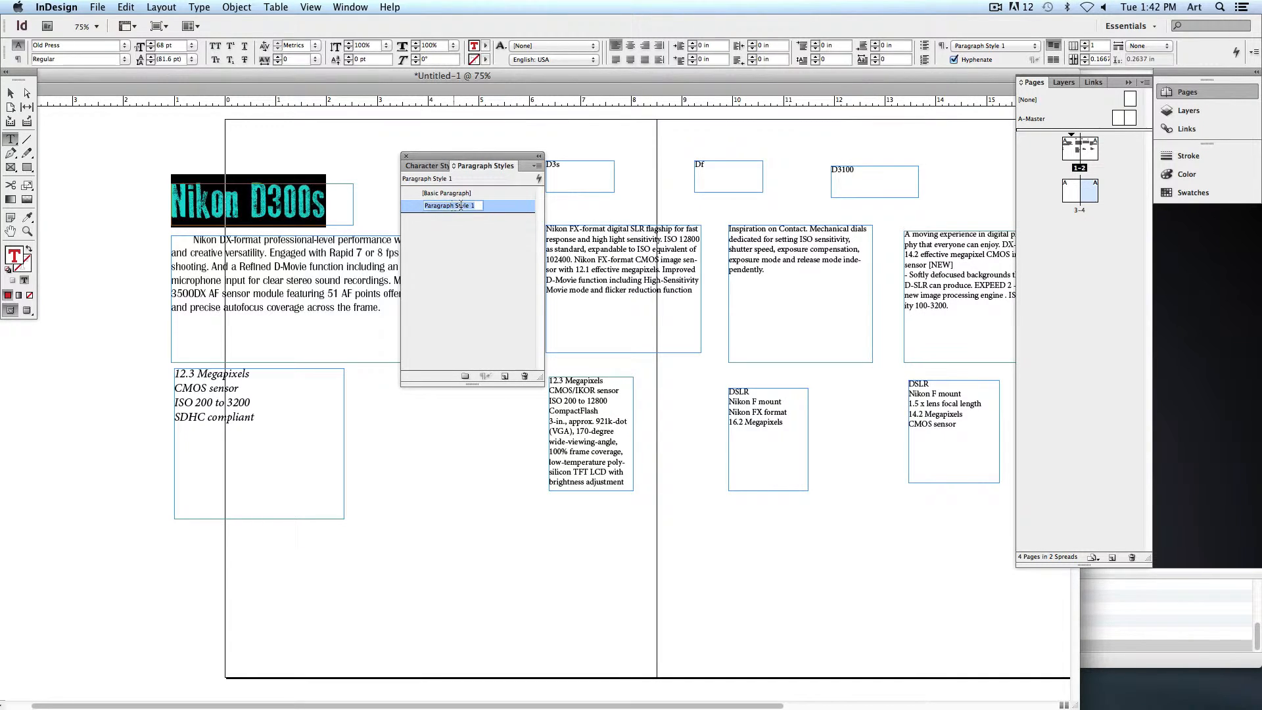
Check the new paragraph style's character formats and indents in its options and name the style Title
{"action": "left_click", "coordinate": [491, 207]}
{"action": "double_click", "coordinate": [490, 207]}
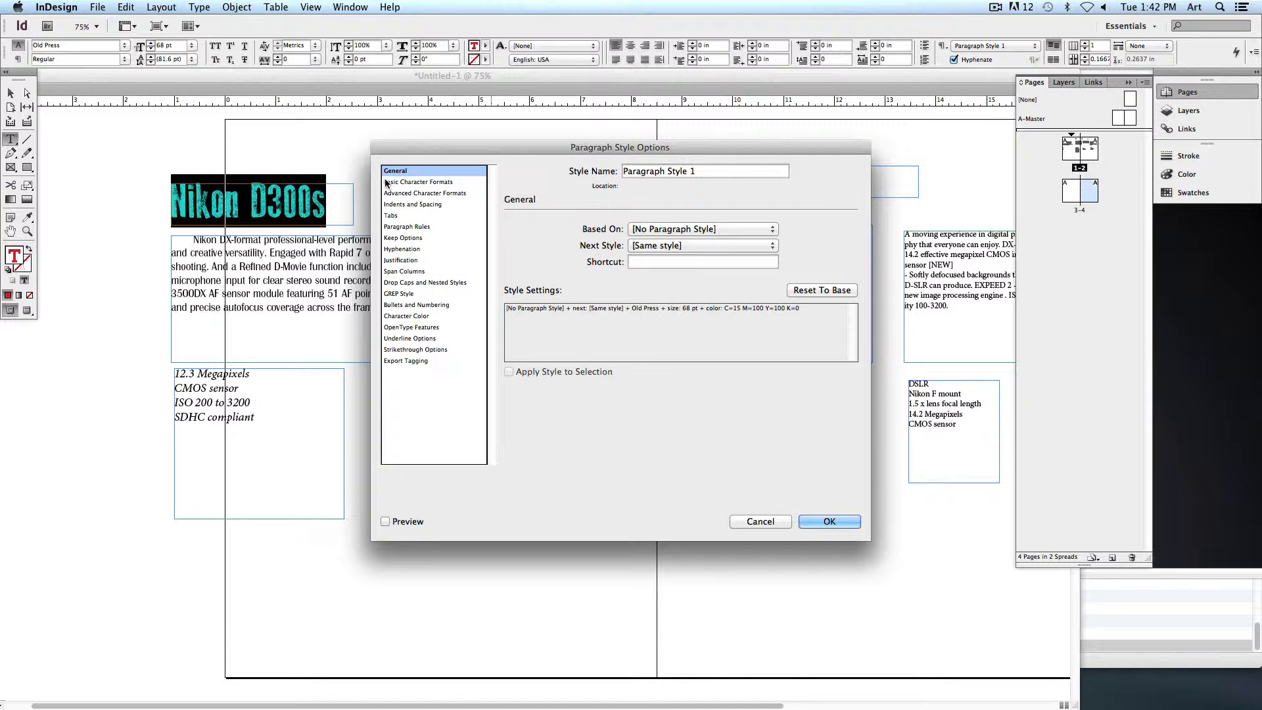
{"action": "left_click", "coordinate": [438, 182]}
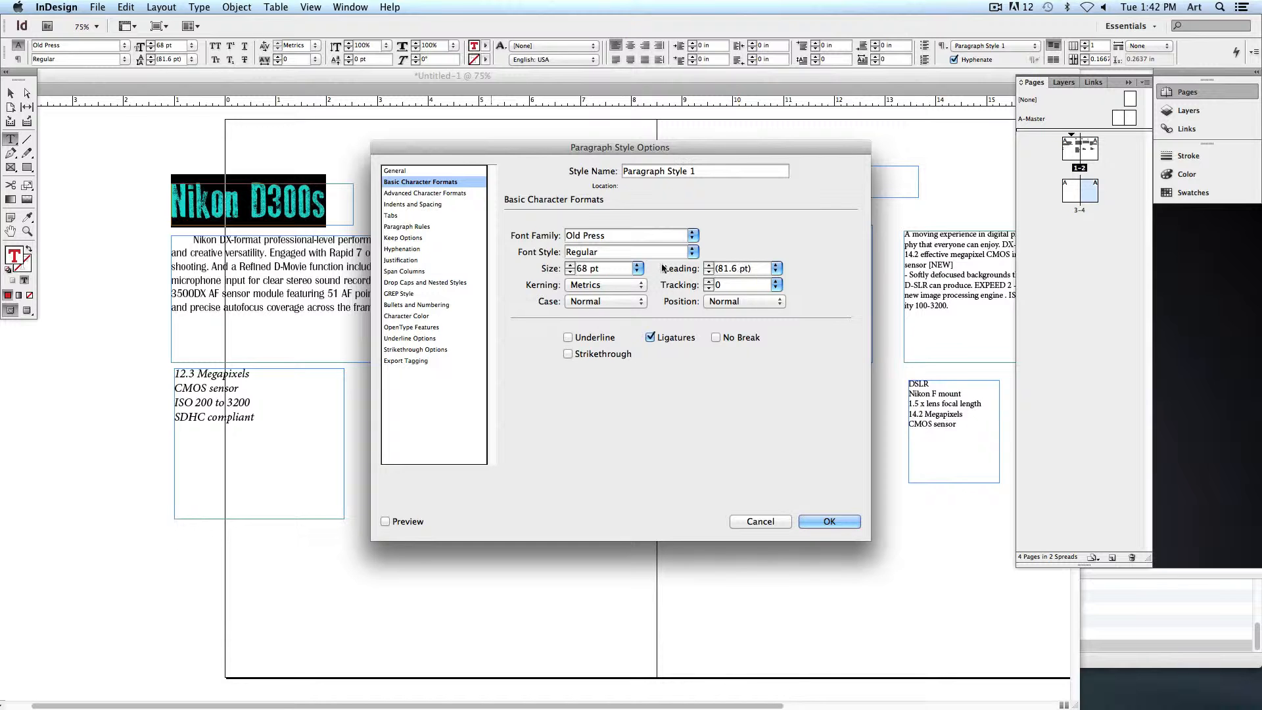
{"action": "left_click", "coordinate": [420, 193]}
{"action": "left_click", "coordinate": [414, 204]}
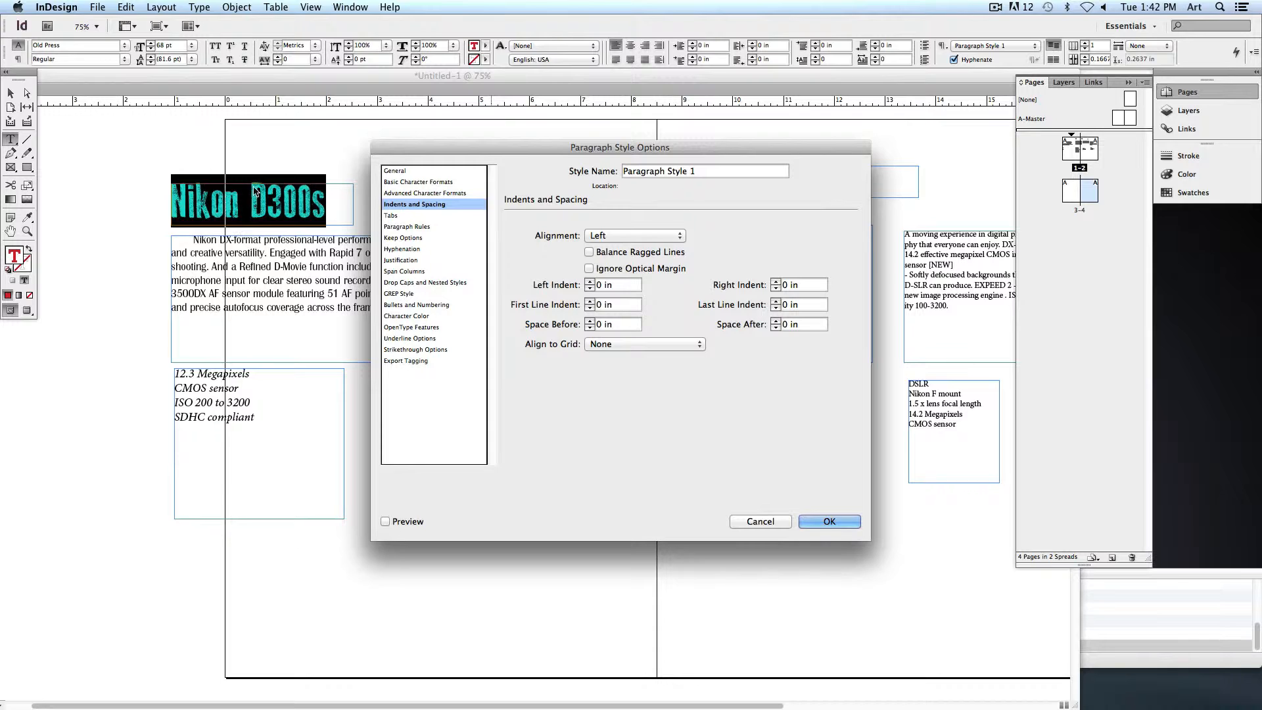
{"action": "left_click", "coordinate": [398, 183]}
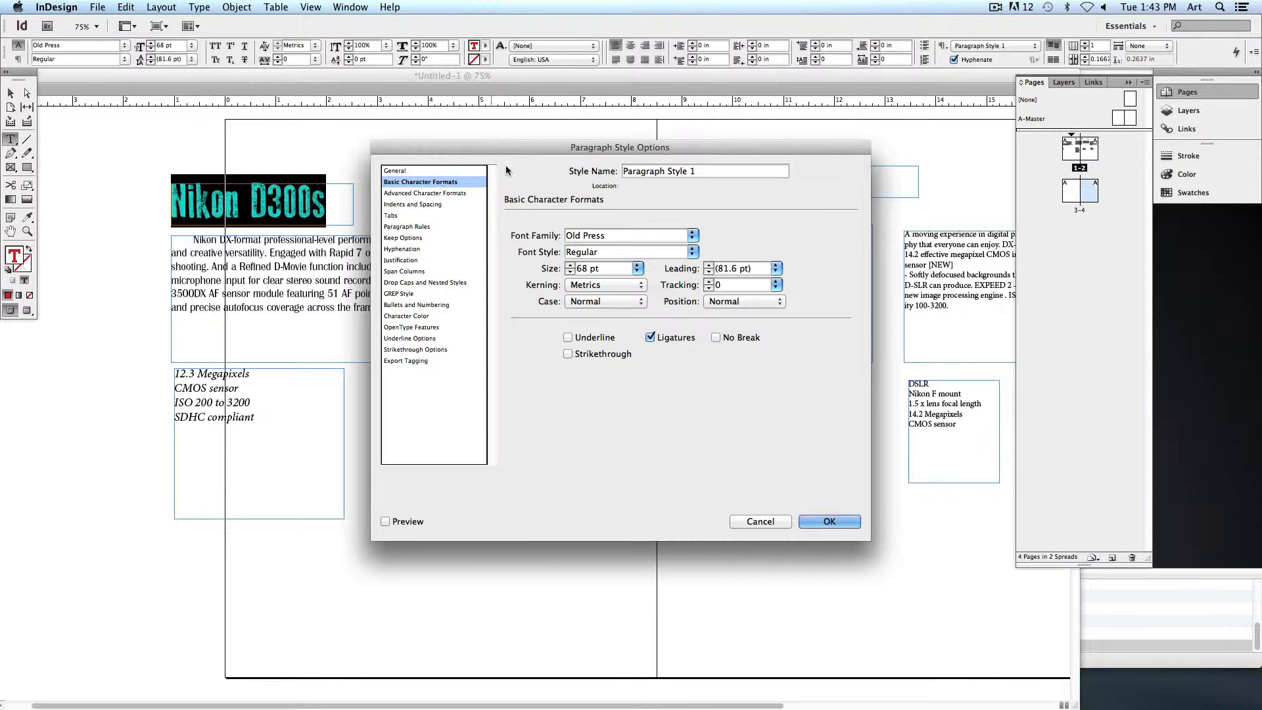
{"action": "left_click_drag", "start_coordinate": [524, 154], "coordinate": [473, 294]}
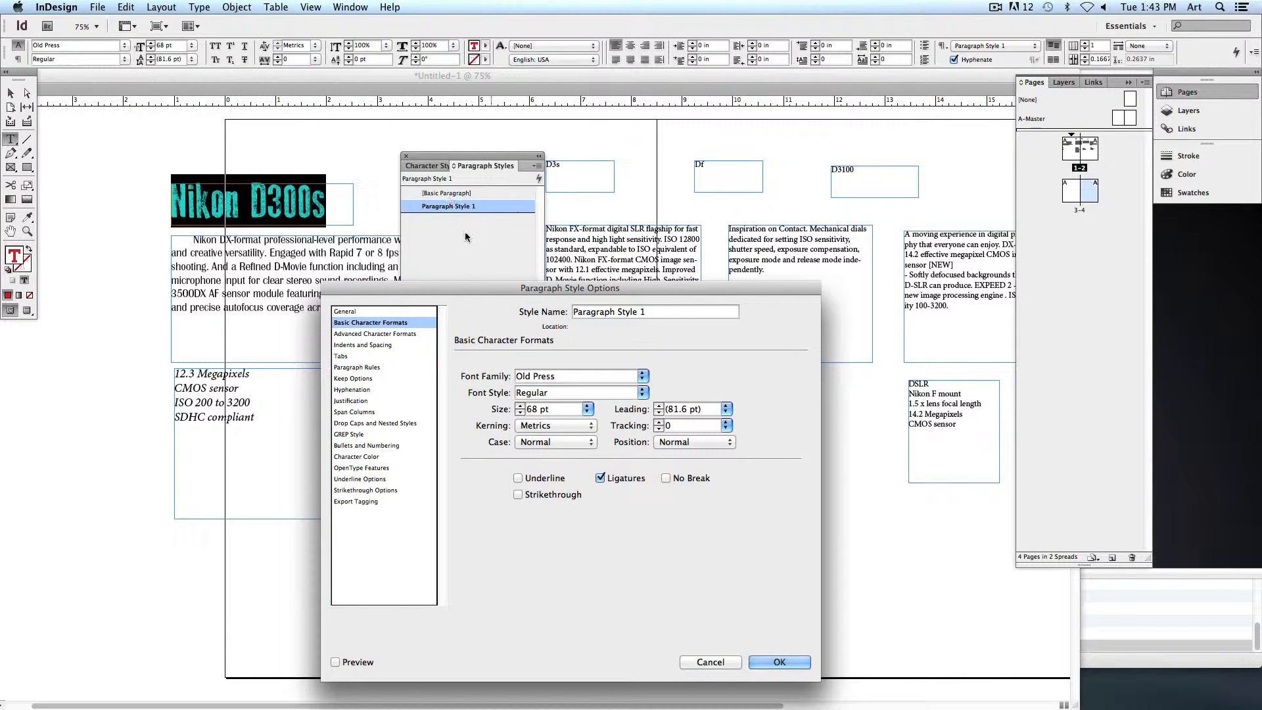
{"action": "left_click_drag", "start_coordinate": [648, 313], "coordinate": [572, 313]}
{"action": "type", "text": "Title"}
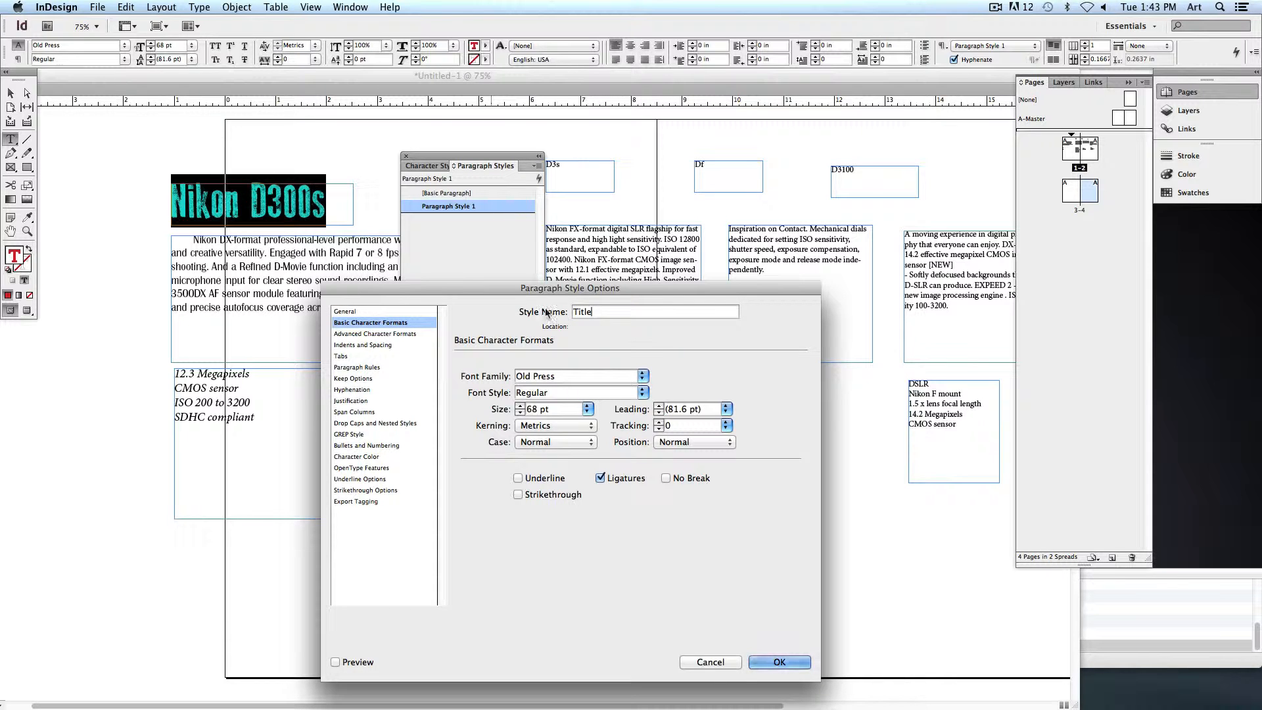
Review the Title style's general, basic character and indent settings and accept the style options
{"action": "left_click_drag", "start_coordinate": [559, 289], "coordinate": [733, 224]}
{"action": "left_click", "coordinate": [551, 268]}
{"action": "left_click", "coordinate": [554, 257]}
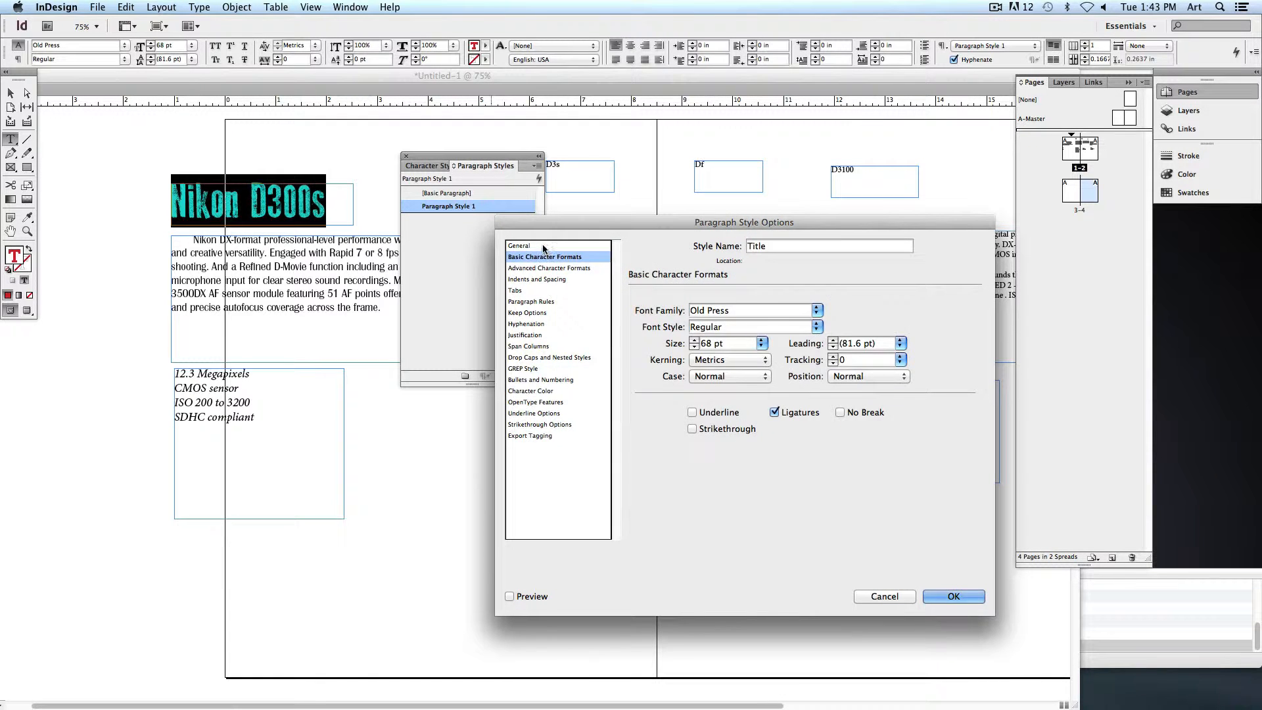
{"action": "left_click", "coordinate": [543, 246]}
{"action": "left_click", "coordinate": [538, 279]}
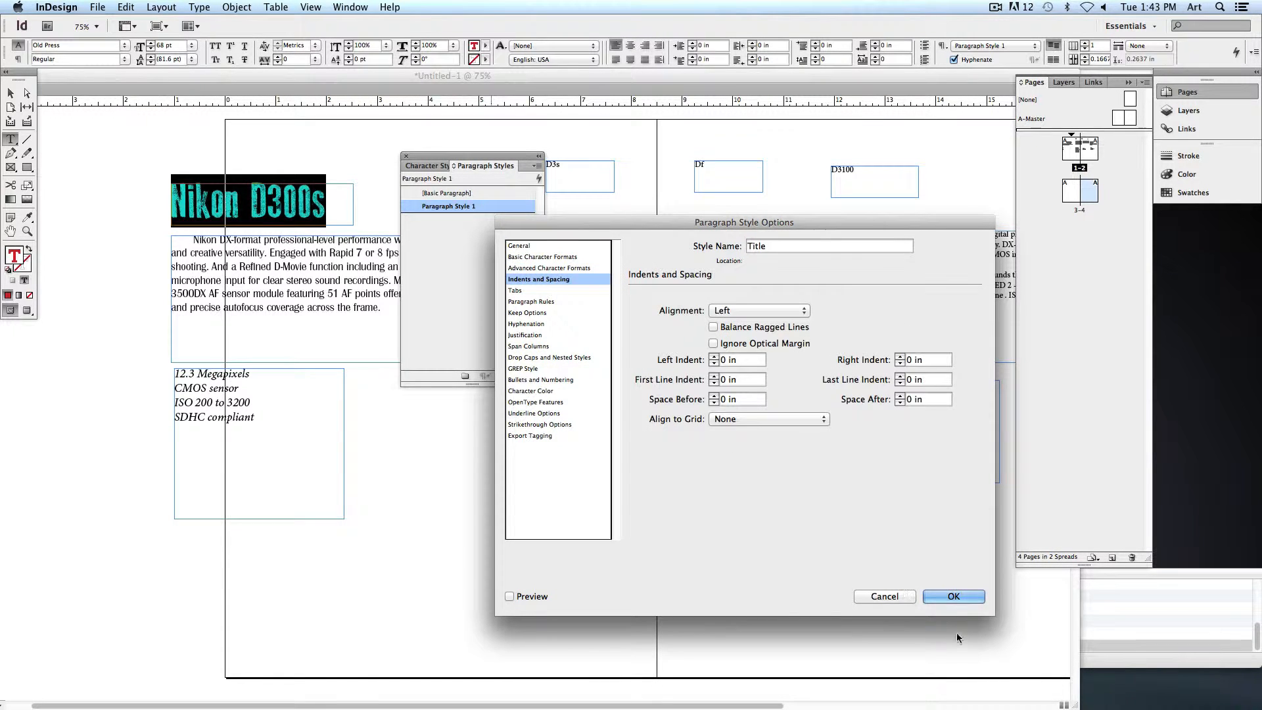
{"action": "left_click", "coordinate": [954, 596]}
Apply the Title paragraph style to the D3s heading and enlarge its frame to about 2.74 by 1.18 in
{"action": "left_click_drag", "start_coordinate": [487, 158], "coordinate": [433, 154]}
{"action": "left_click", "coordinate": [557, 166]}
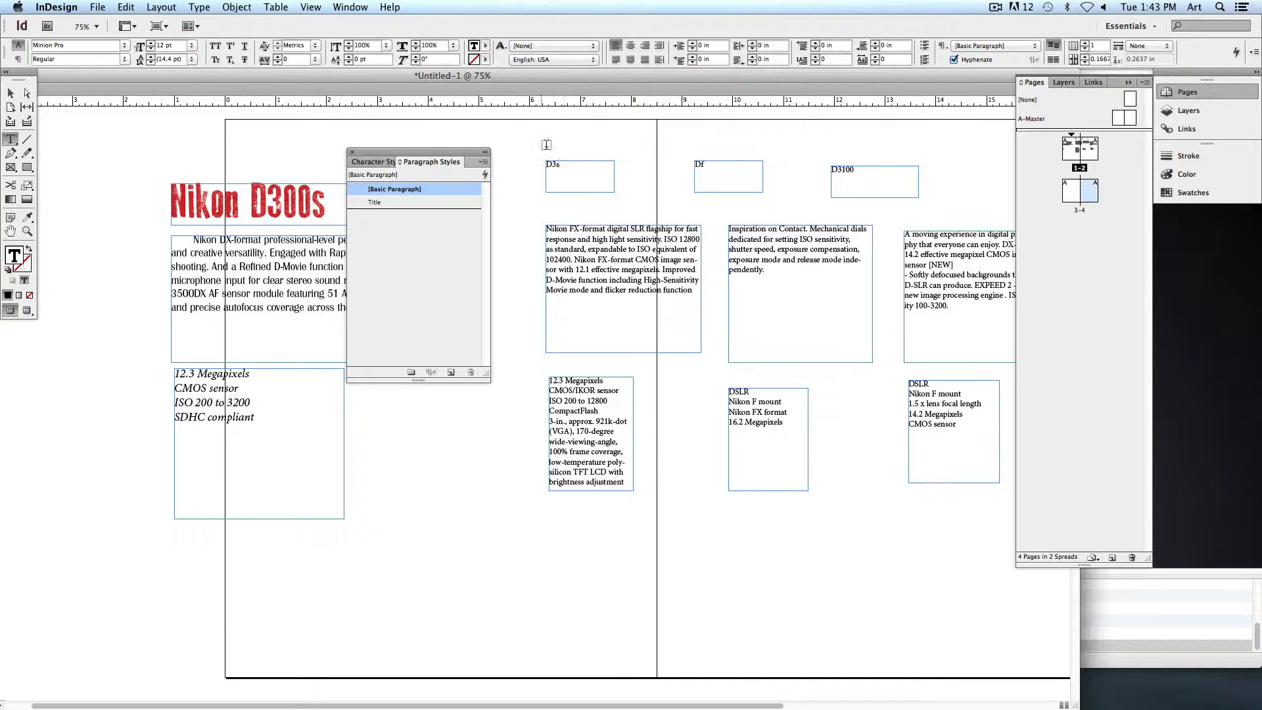
{"action": "double_click", "coordinate": [551, 166]}
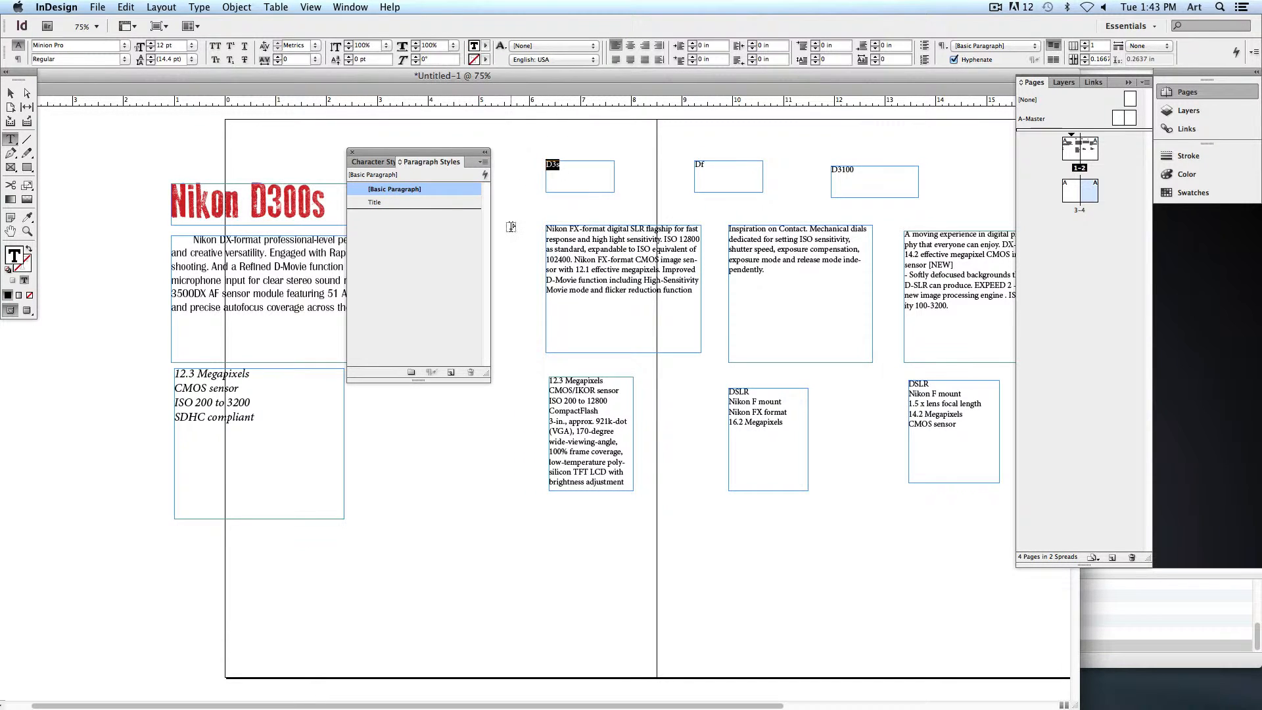
{"action": "left_click", "coordinate": [374, 203]}
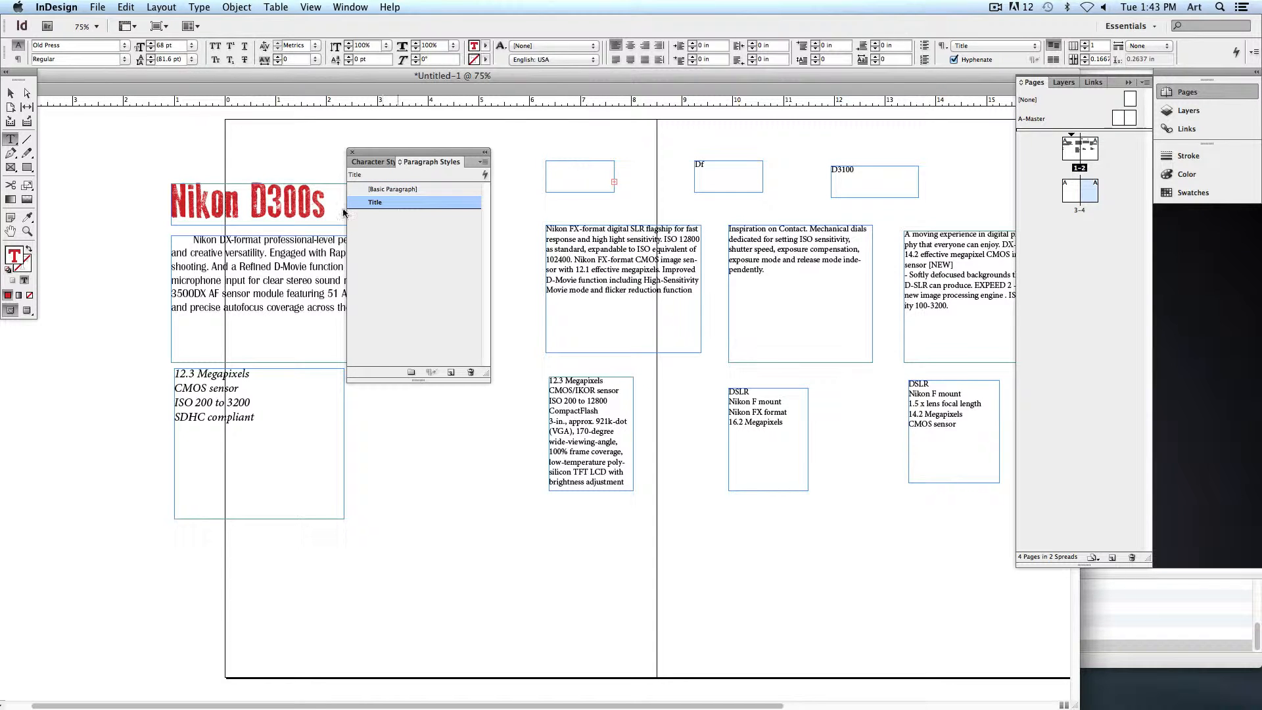
{"action": "left_click", "coordinate": [11, 93]}
{"action": "left_click_drag", "start_coordinate": [615, 192], "coordinate": [683, 222]}
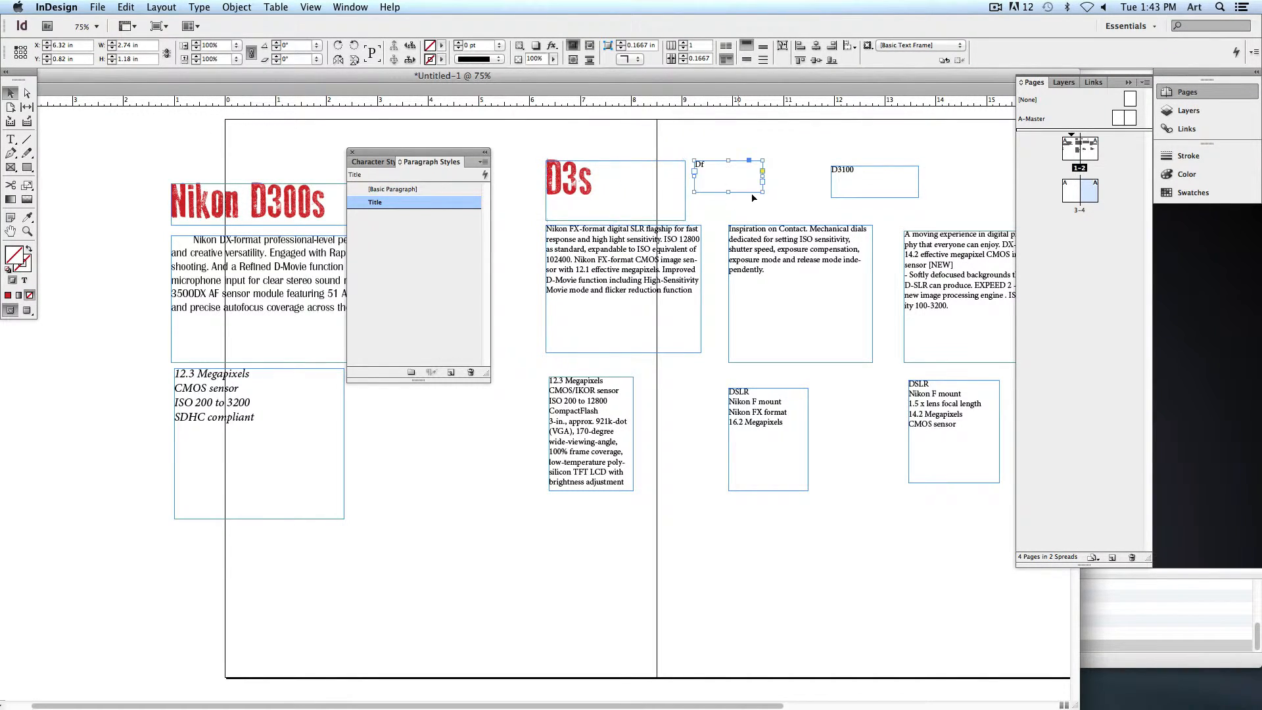
Enlarge the Df heading frame, and the D3100 heading frame to about 2.6 by 1.175 in
{"action": "left_click", "coordinate": [761, 176]}
{"action": "left_click_drag", "start_coordinate": [763, 192], "coordinate": [801, 212]}
{"action": "left_click", "coordinate": [866, 194]}
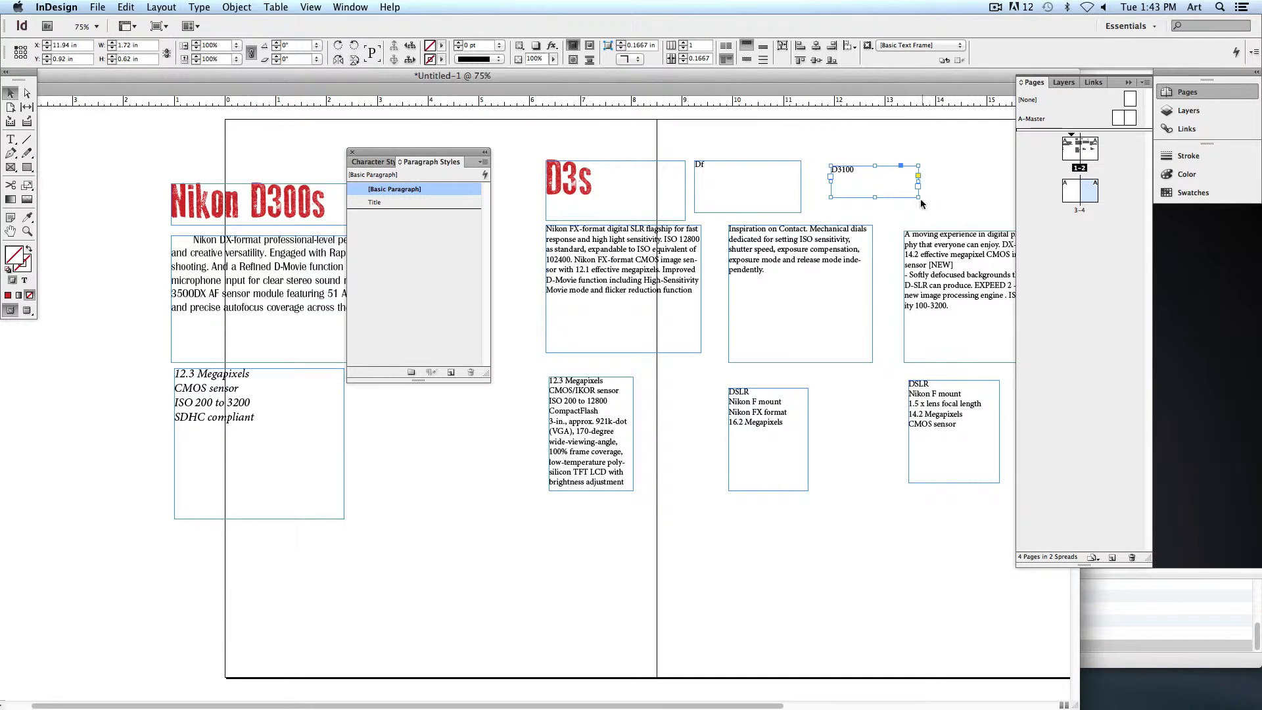
{"action": "left_click_drag", "start_coordinate": [918, 198], "coordinate": [964, 224]}
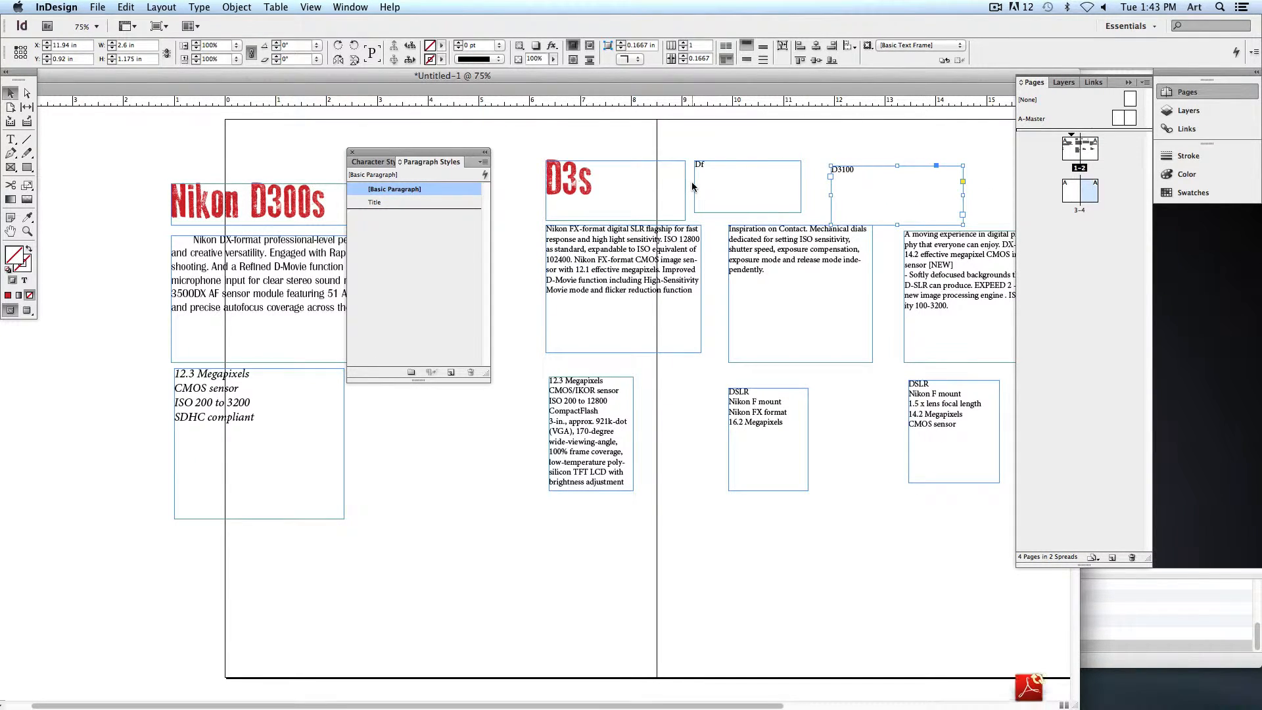
Apply the Title paragraph style to the Df and D3100 headings
{"action": "double_click", "coordinate": [692, 182]}
{"action": "double_click", "coordinate": [699, 164]}
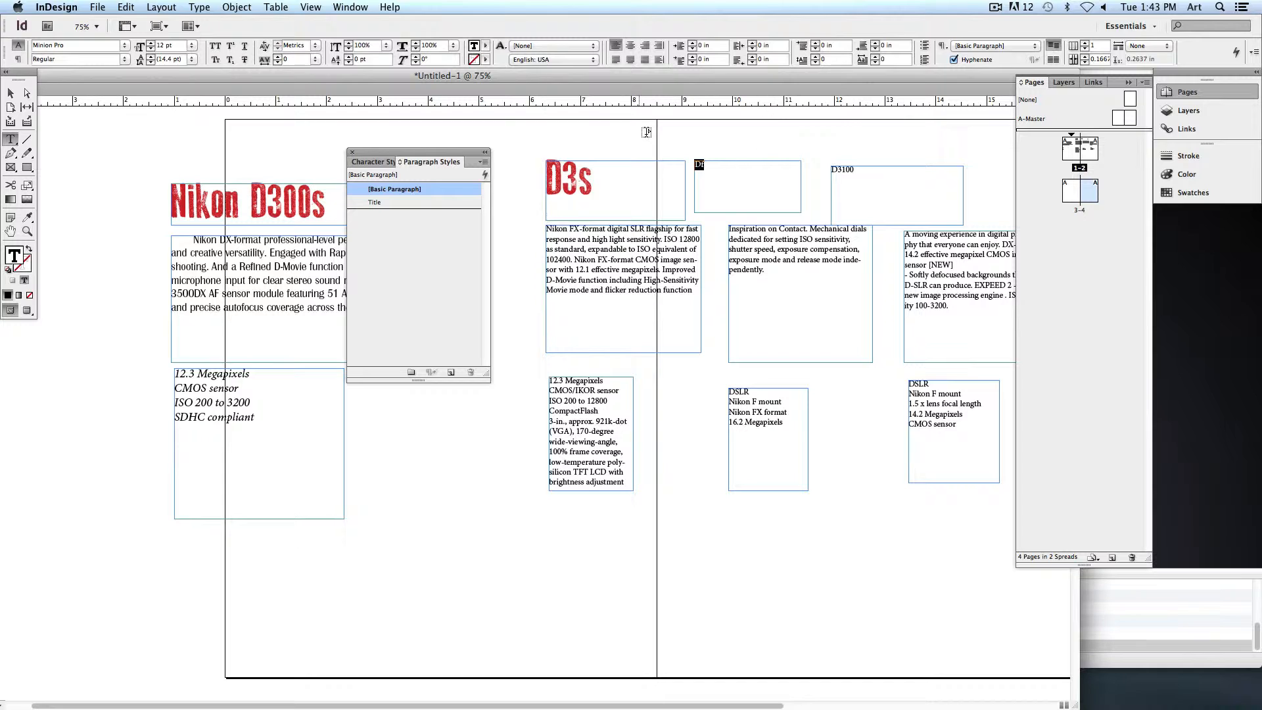
{"action": "left_click", "coordinate": [384, 209]}
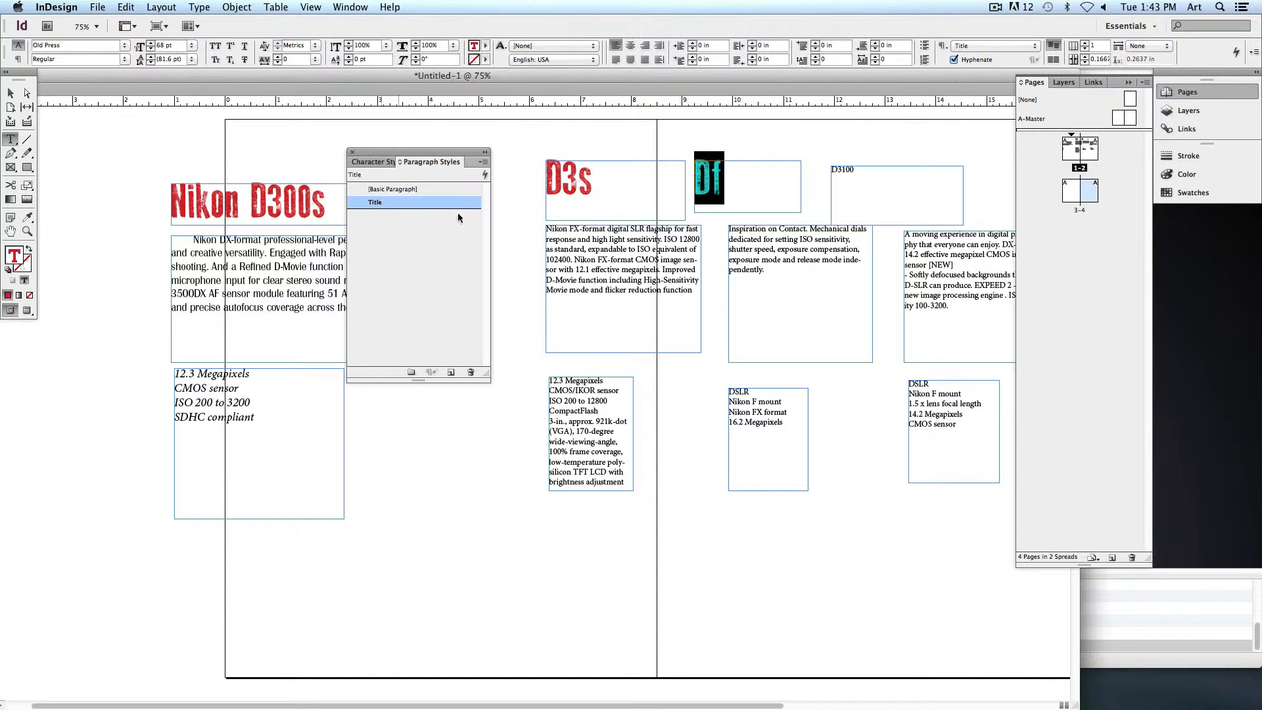
{"action": "double_click", "coordinate": [843, 169]}
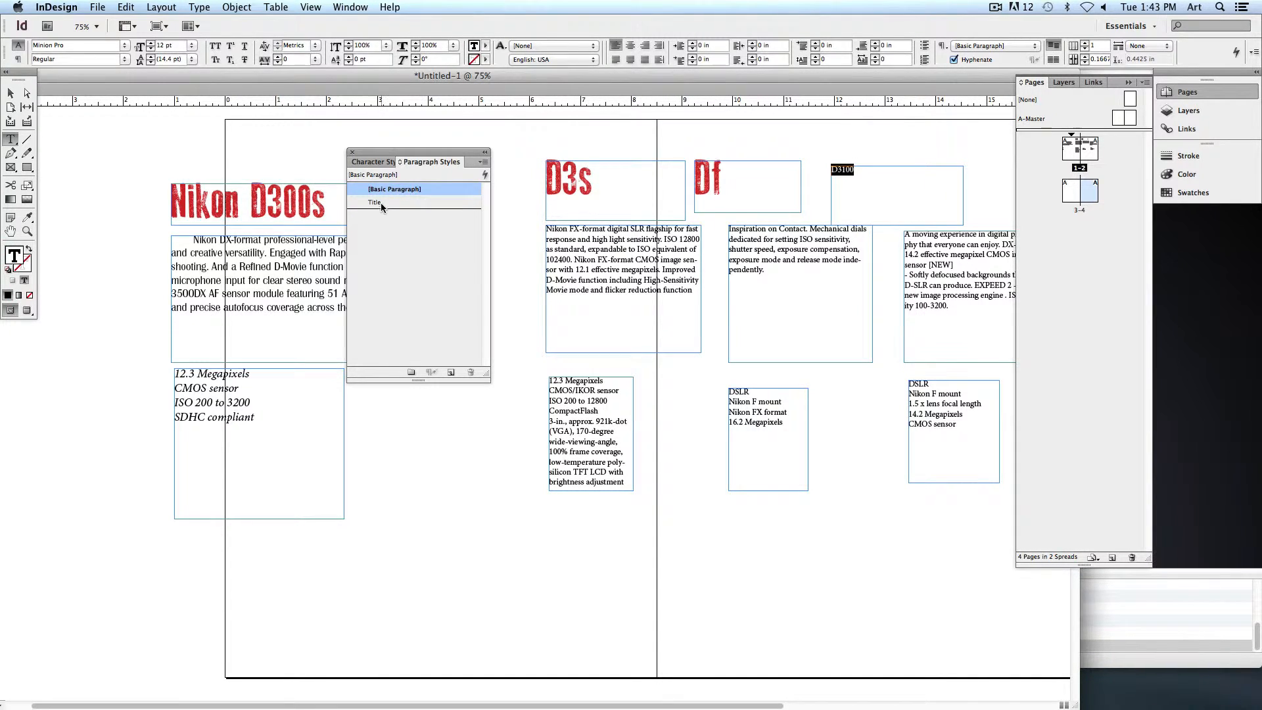
{"action": "left_click", "coordinate": [381, 204]}
{"action": "left_click_drag", "start_coordinate": [330, 202], "coordinate": [78, 198]}
{"action": "left_click", "coordinate": [663, 194]}
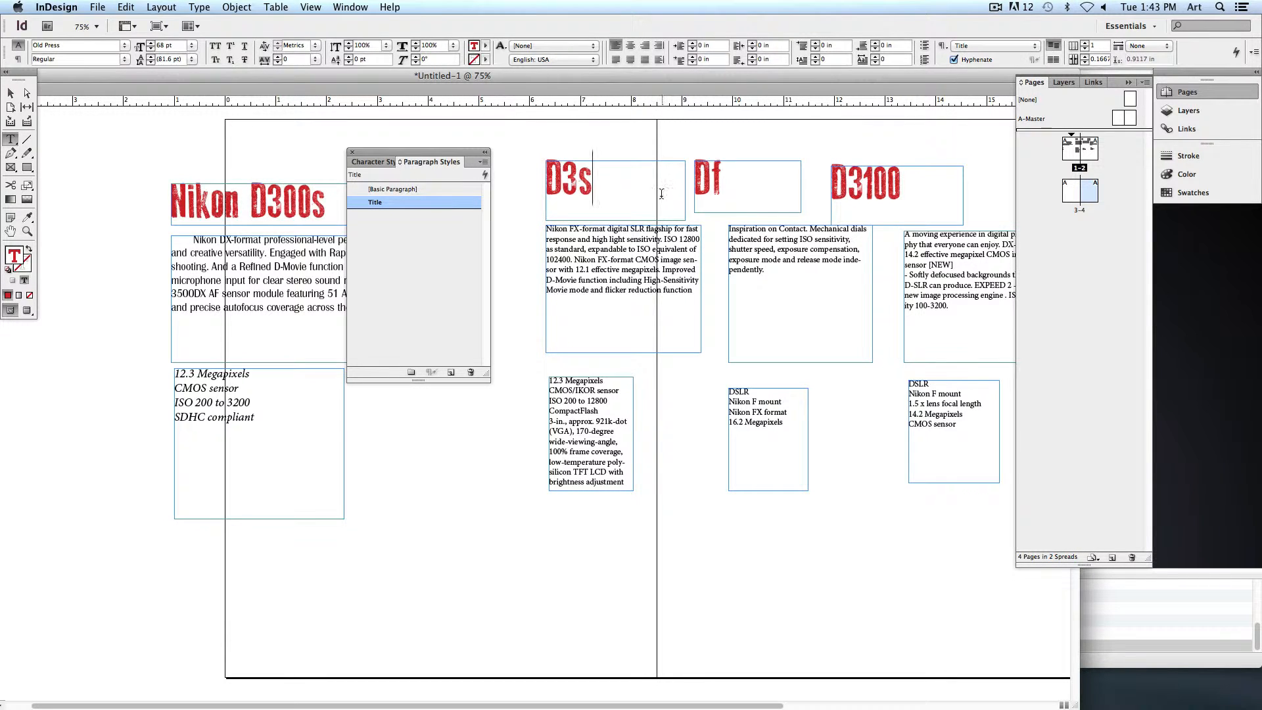
Create a paragraph style named Body Copy from the D300s description text and check its basic and advanced character formats
{"action": "left_click", "coordinate": [228, 270]}
{"action": "key", "text": "super+a"}
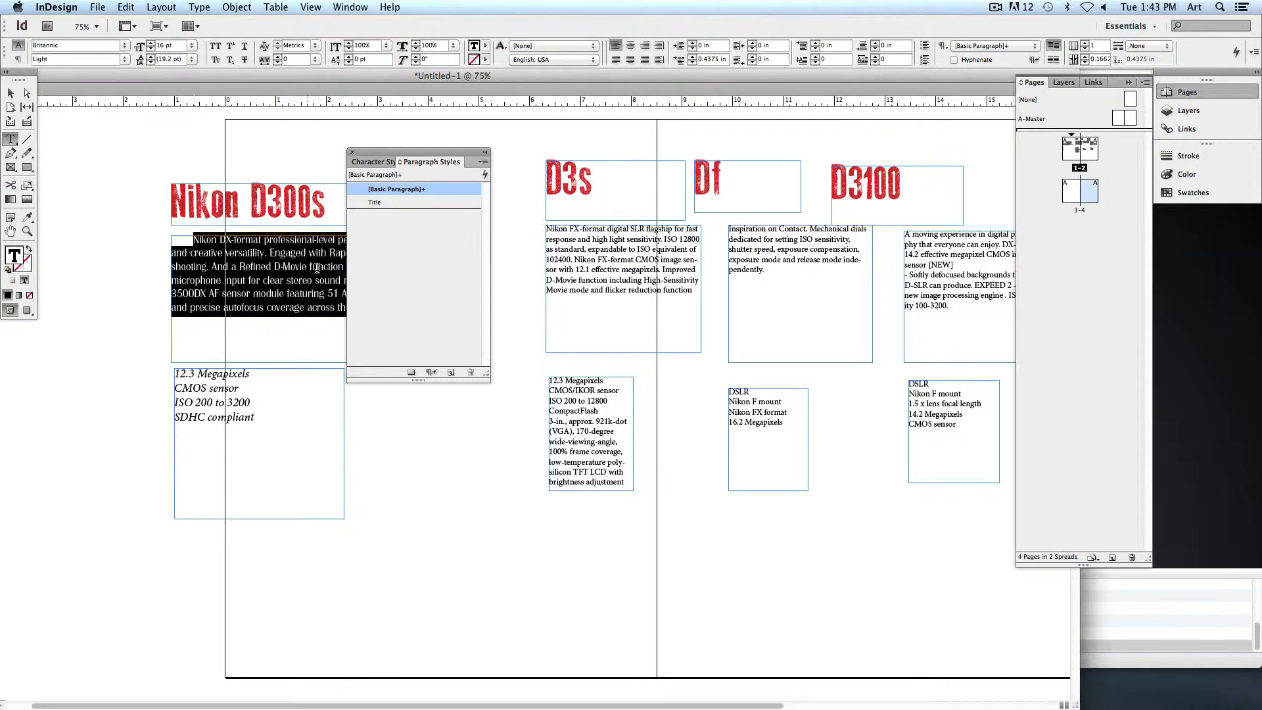
{"action": "left_click", "coordinate": [451, 373]}
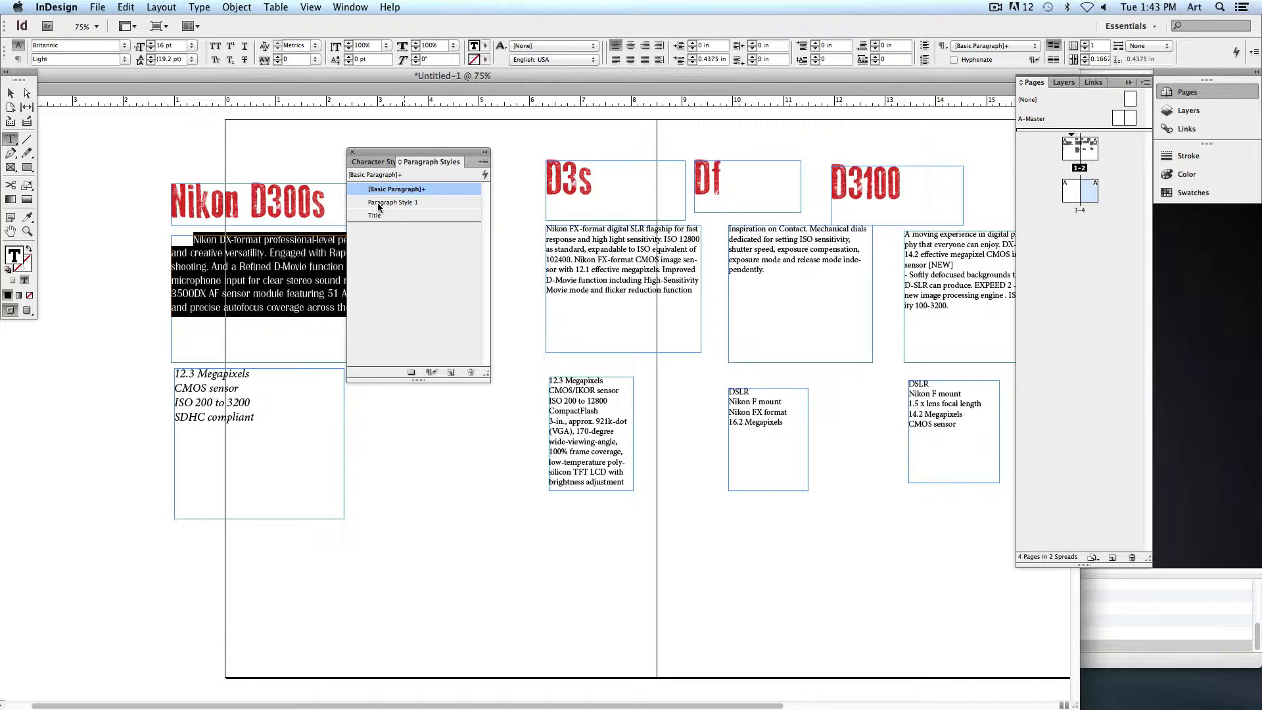
{"action": "double_click", "coordinate": [431, 203]}
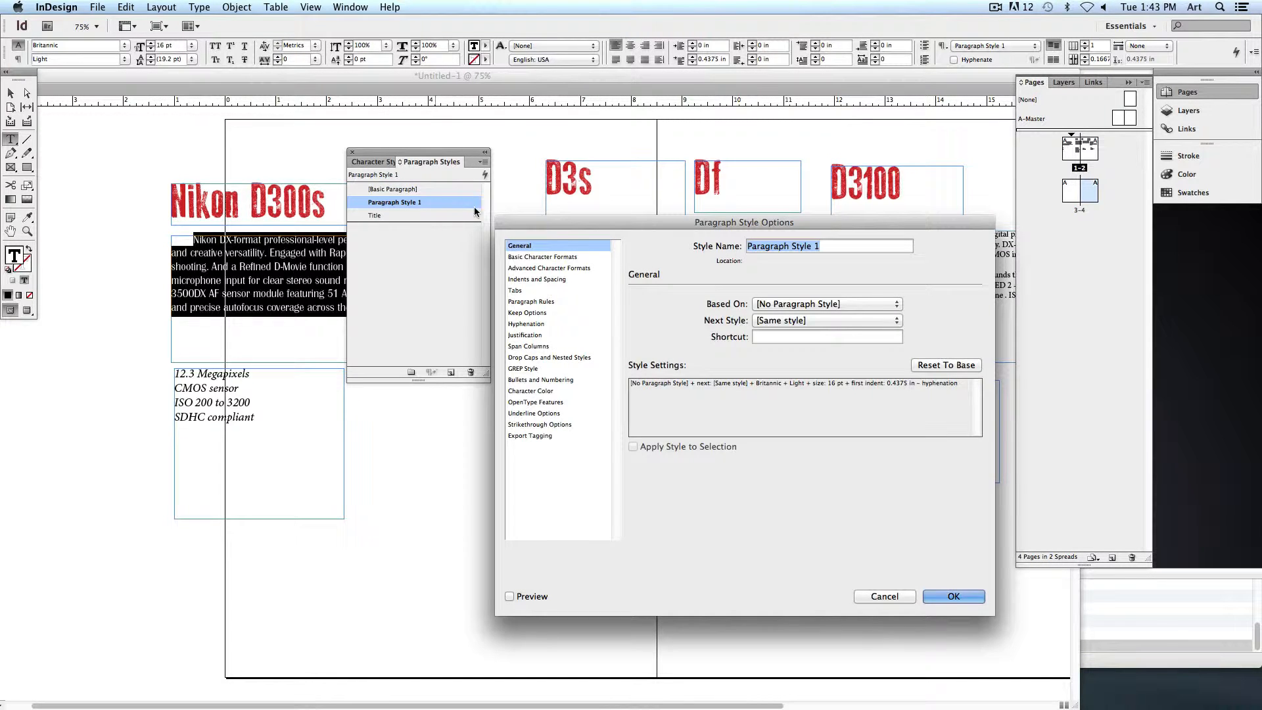
{"action": "left_click", "coordinate": [548, 257]}
{"action": "left_click", "coordinate": [548, 269]}
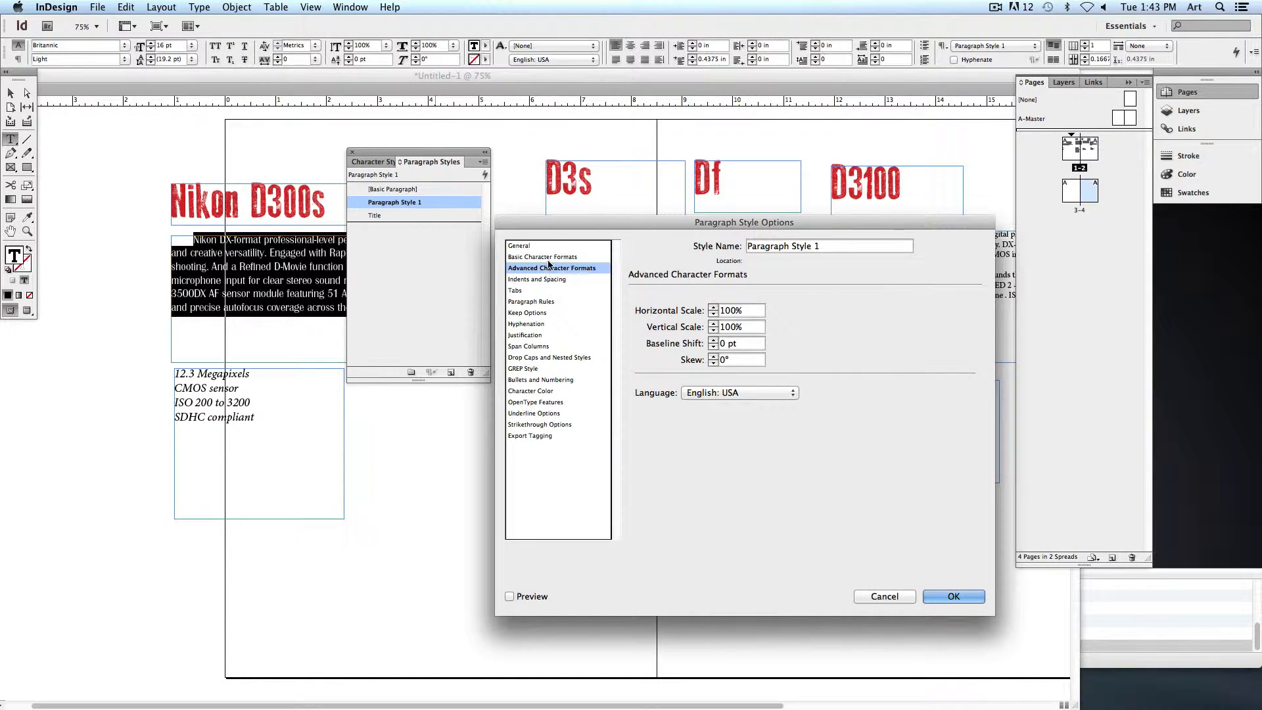
{"action": "left_click", "coordinate": [549, 257]}
{"action": "left_click_drag", "start_coordinate": [829, 247], "coordinate": [748, 247]}
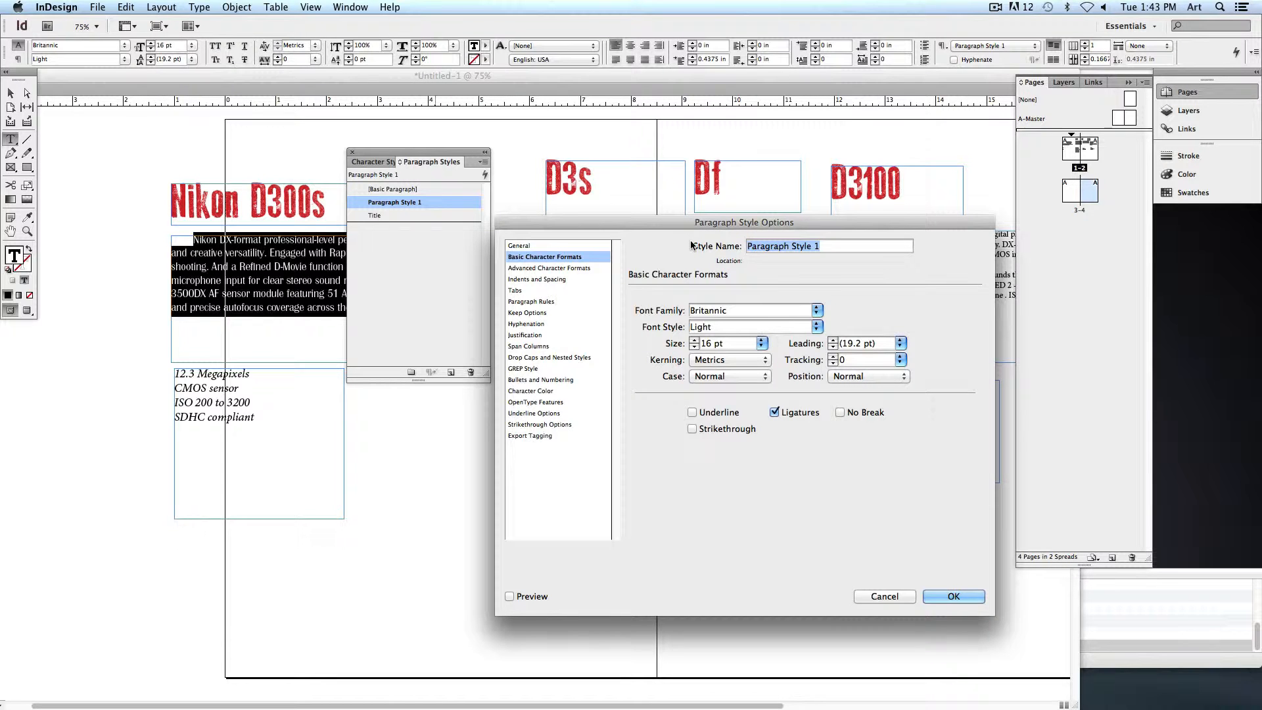
{"action": "type", "text": "Body Copy"}
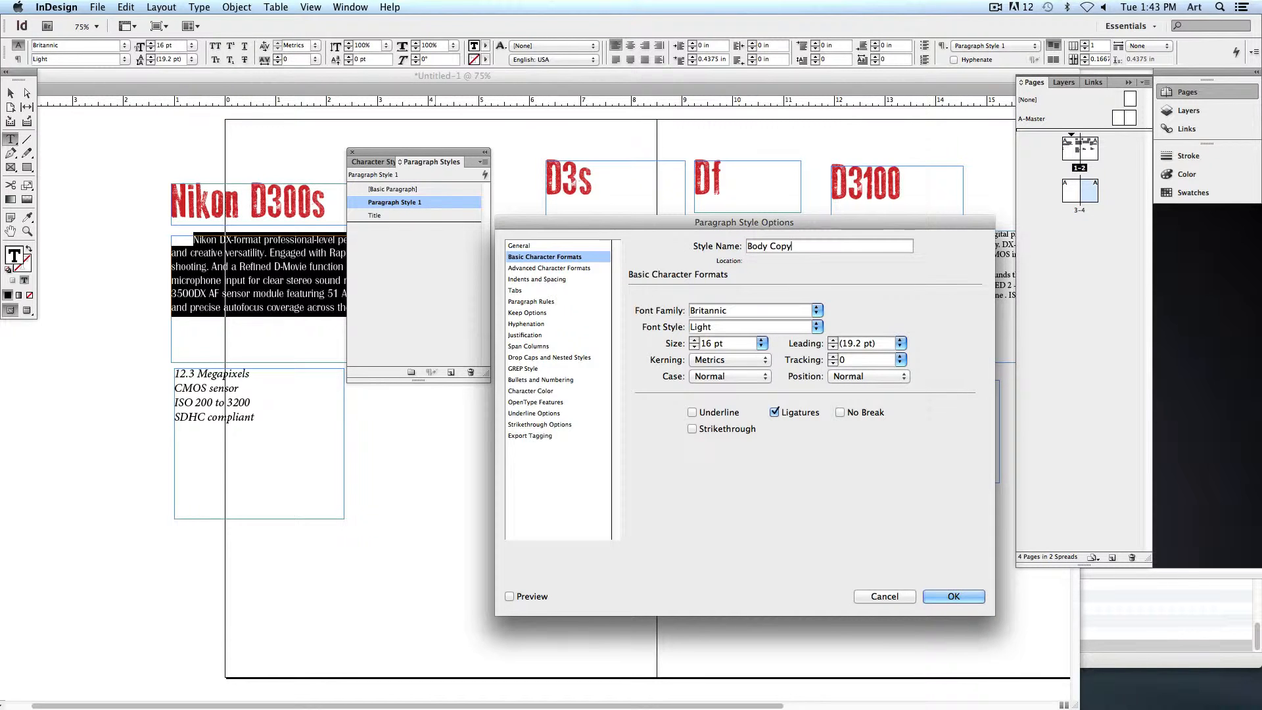
{"action": "left_click", "coordinate": [955, 597]}
Apply the Body Copy paragraph style to the D3s, Df and D3100 description texts
{"action": "left_click", "coordinate": [638, 279]}
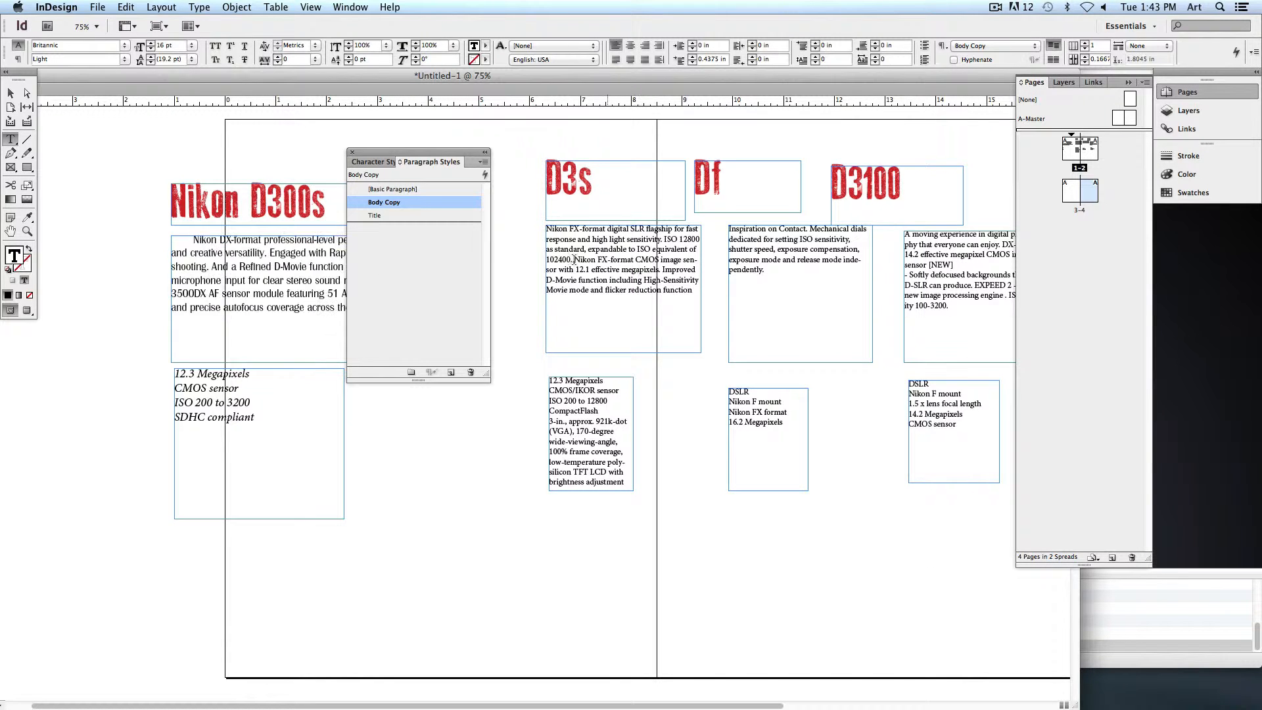
{"action": "key", "text": "super+a"}
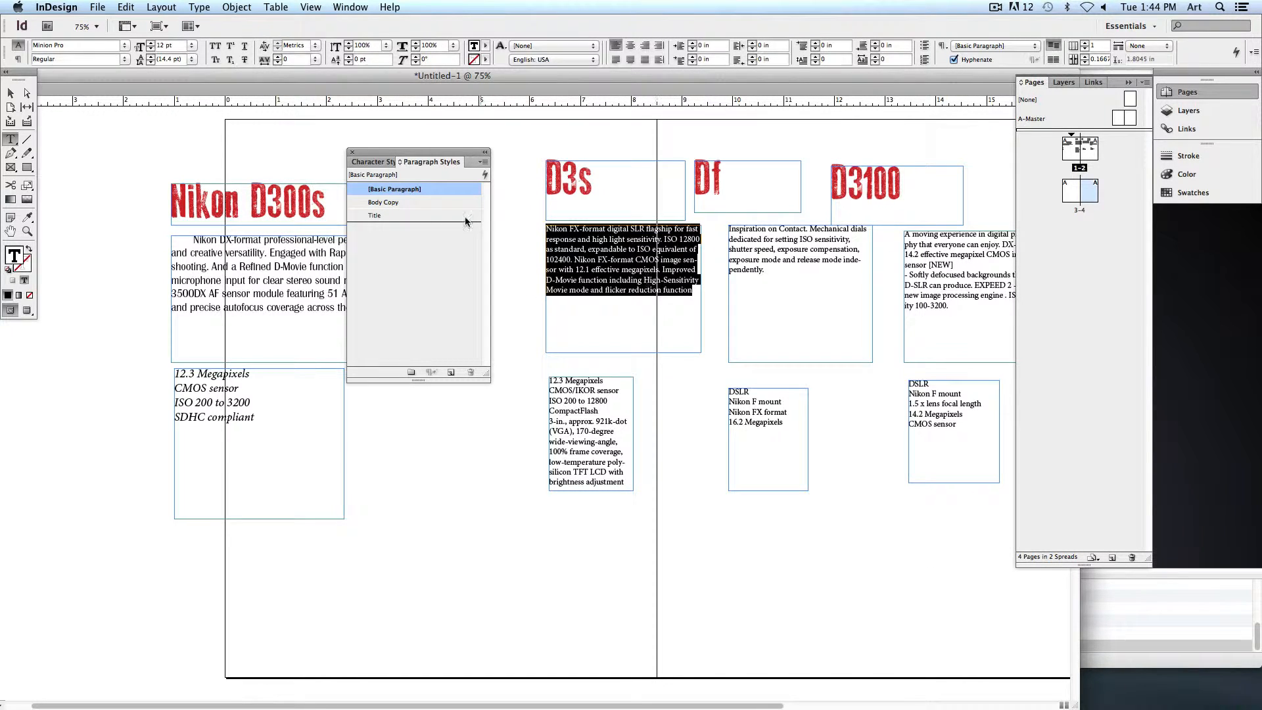
{"action": "left_click", "coordinate": [381, 204]}
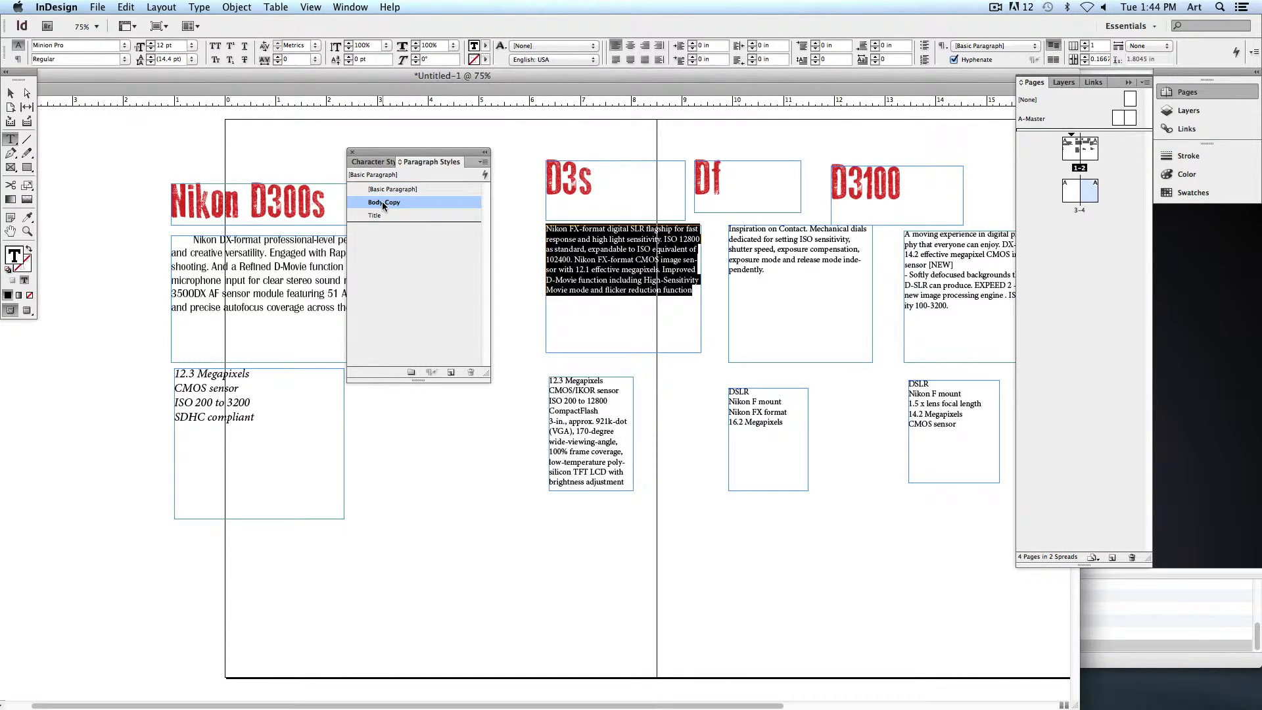
{"action": "left_click", "coordinate": [609, 296]}
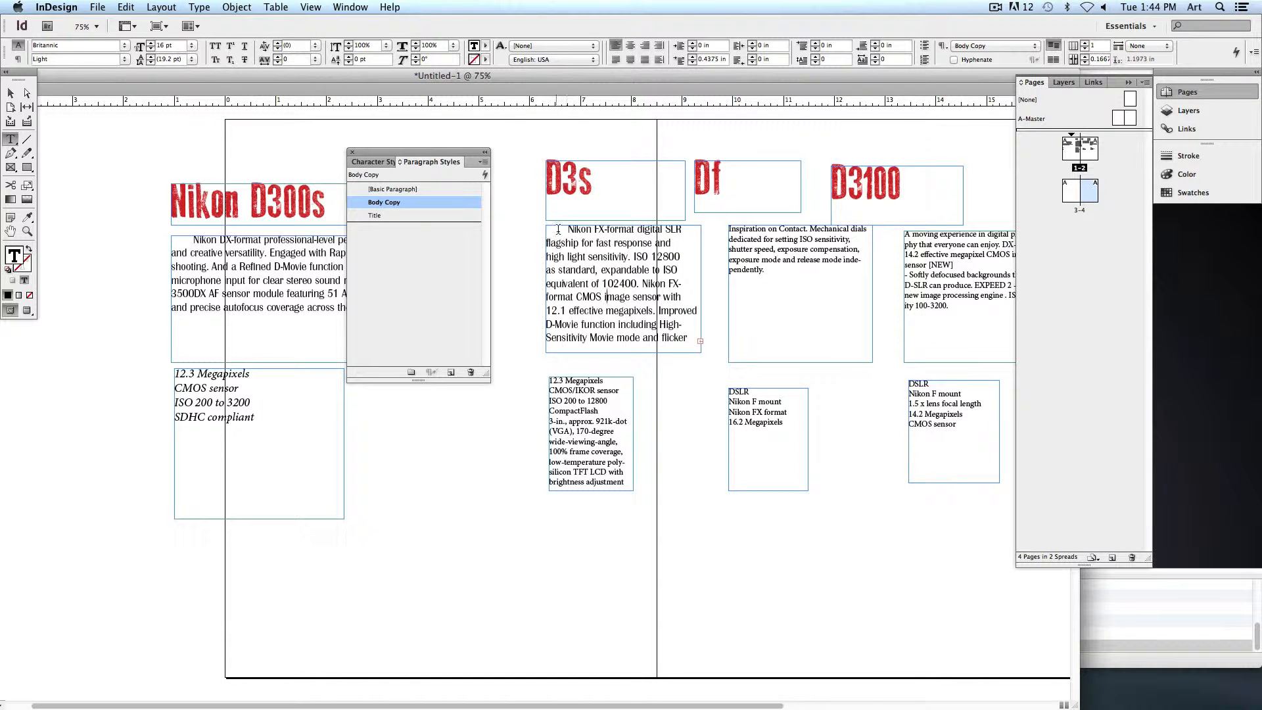
{"action": "key", "text": "super+a"}
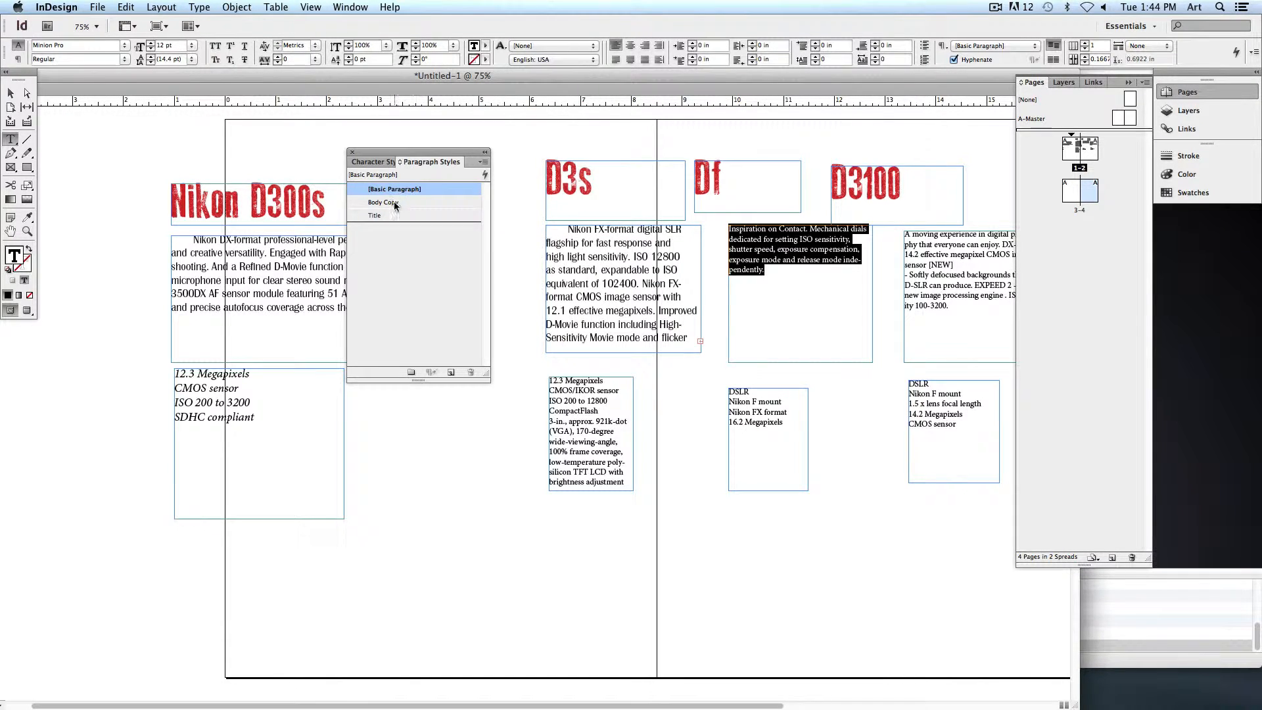
{"action": "left_click", "coordinate": [396, 204]}
{"action": "left_click", "coordinate": [935, 252]}
{"action": "key", "text": "super+a"}
{"action": "left_click", "coordinate": [381, 202]}
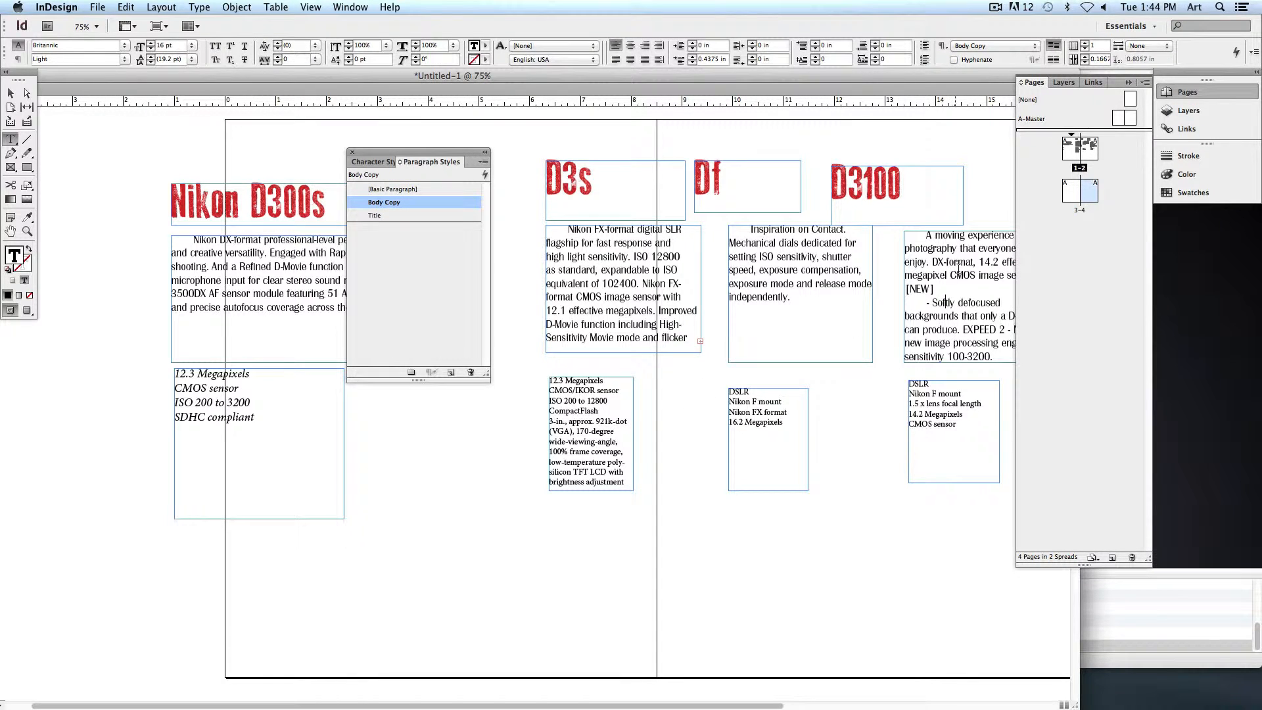
Create a paragraph style named Specs from the italic D300s specification list
{"action": "left_click", "coordinate": [586, 492]}
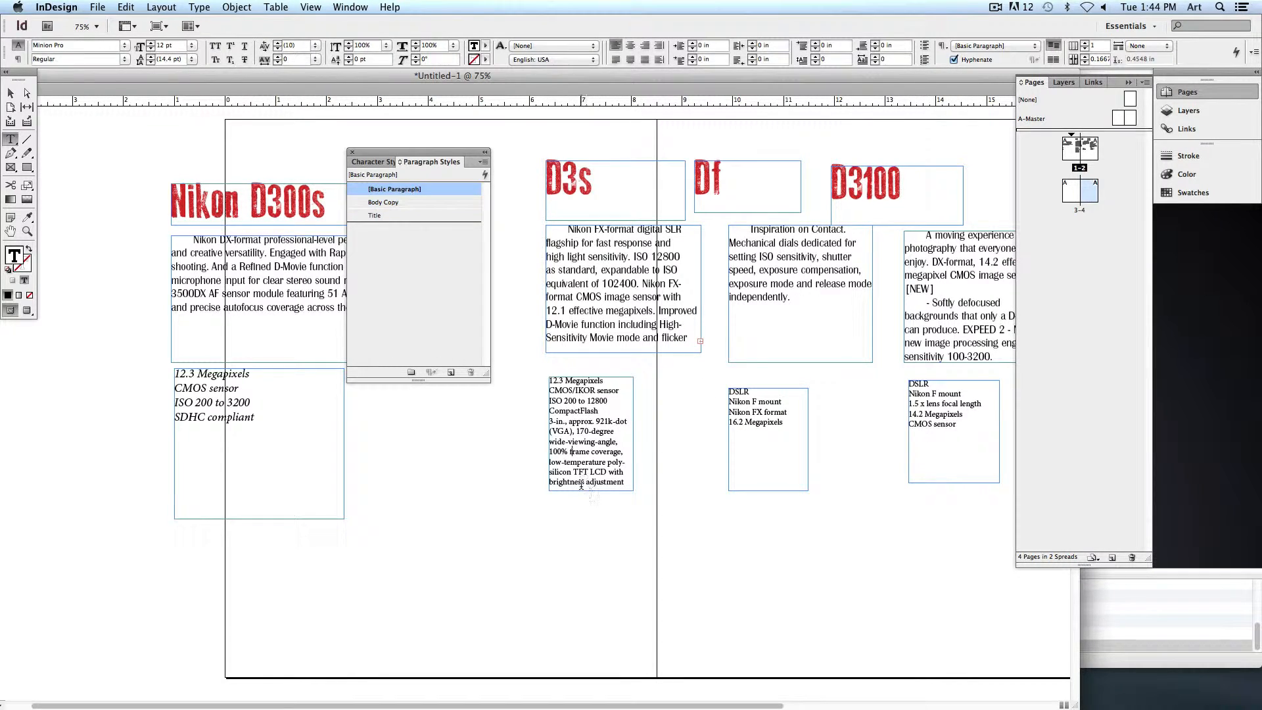
{"action": "left_click", "coordinate": [603, 475]}
{"action": "left_click_drag", "start_coordinate": [254, 418], "coordinate": [143, 361]}
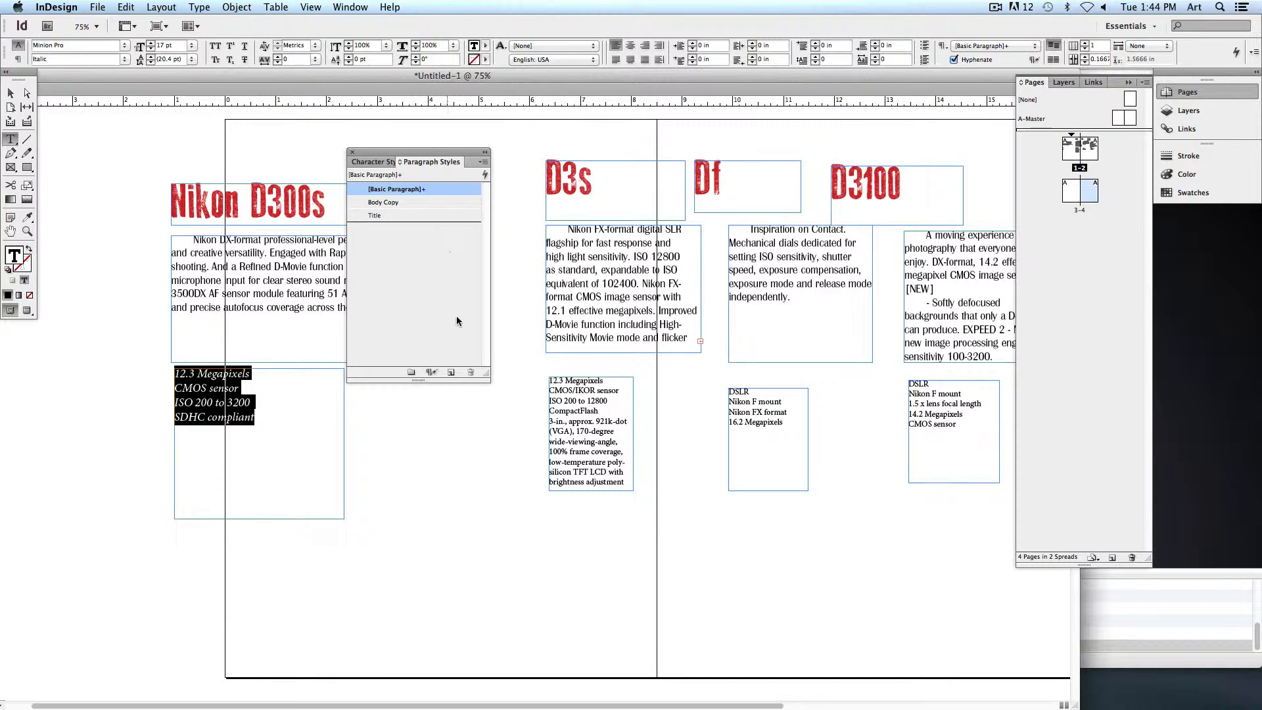
{"action": "left_click", "coordinate": [450, 374]}
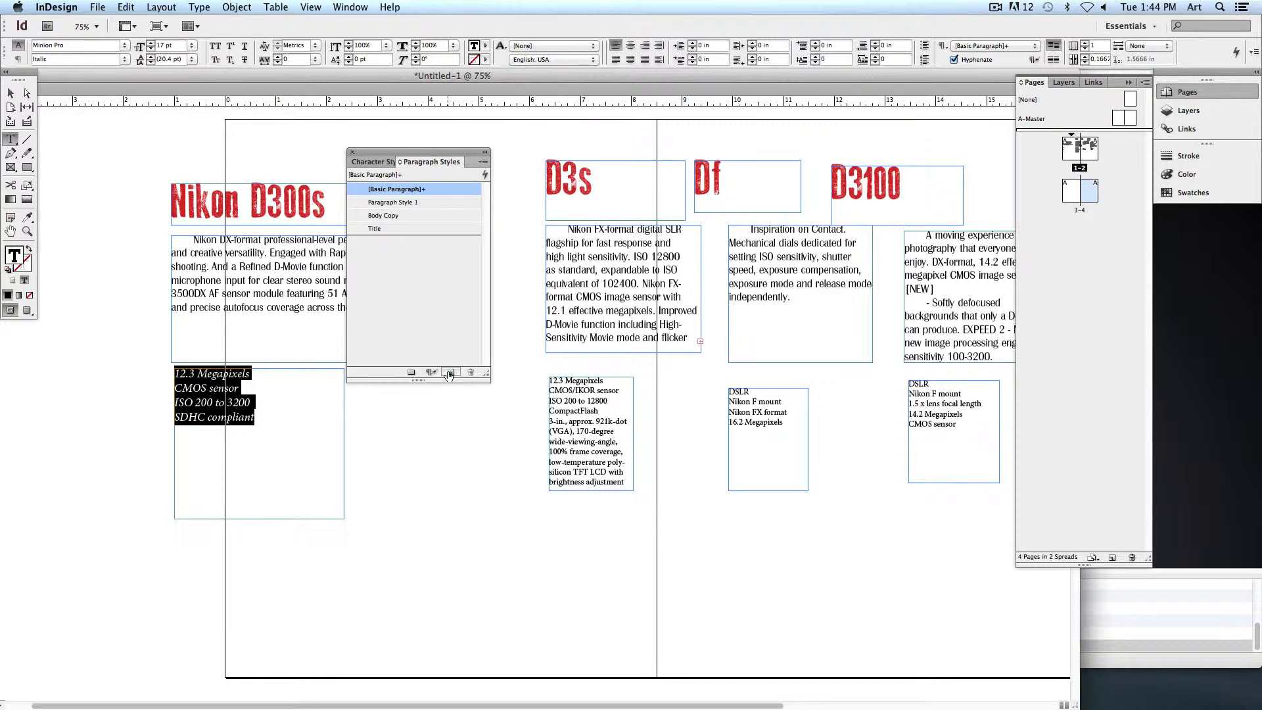
{"action": "double_click", "coordinate": [424, 203]}
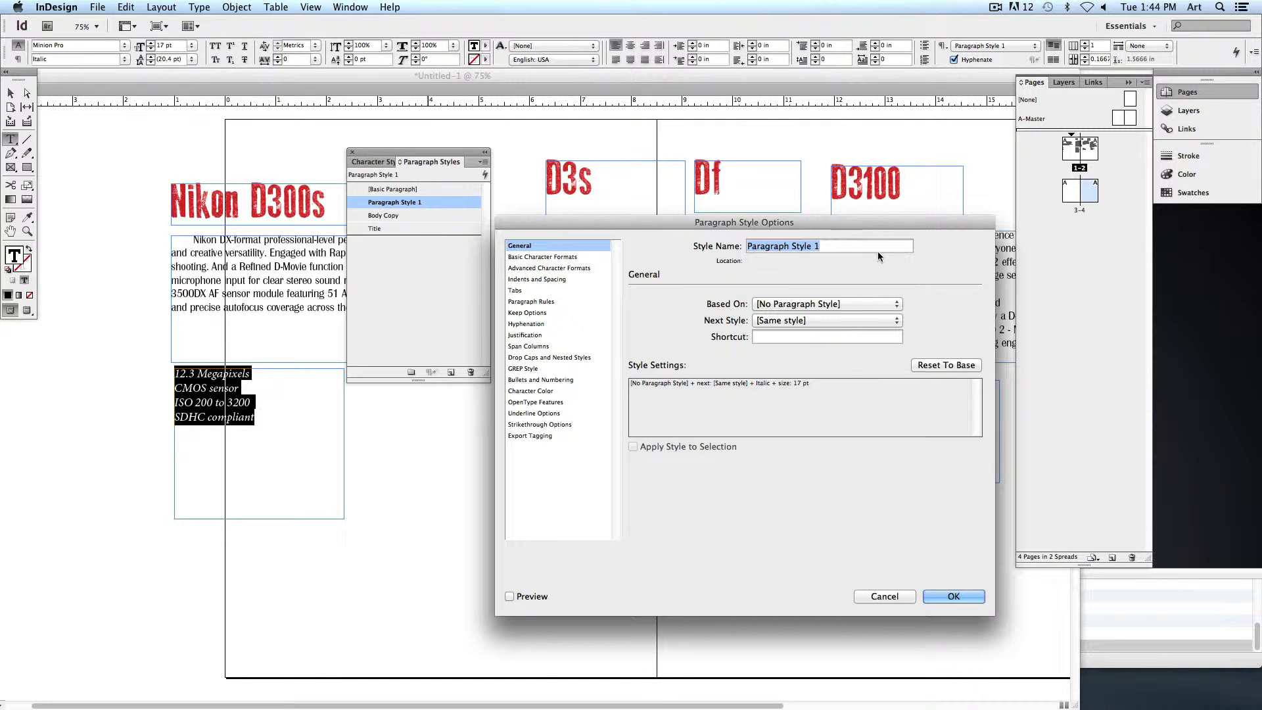
{"action": "type", "text": "Specs"}
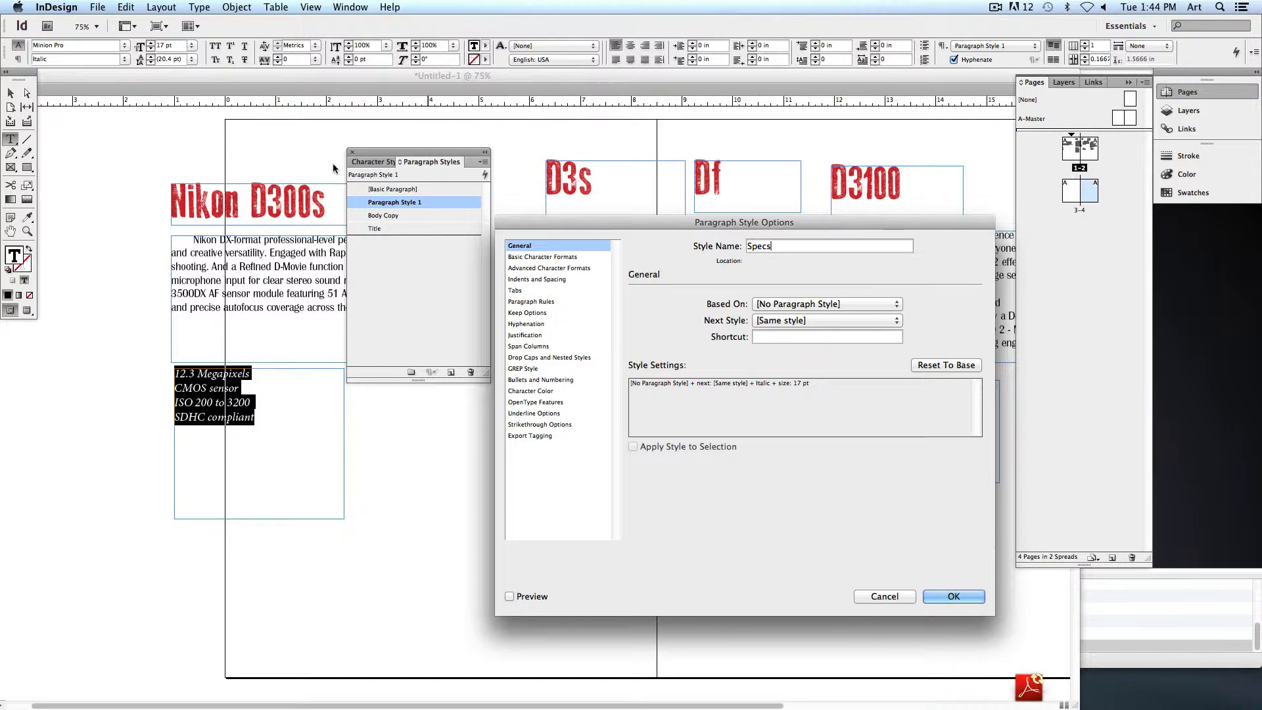
{"action": "left_click", "coordinate": [973, 597]}
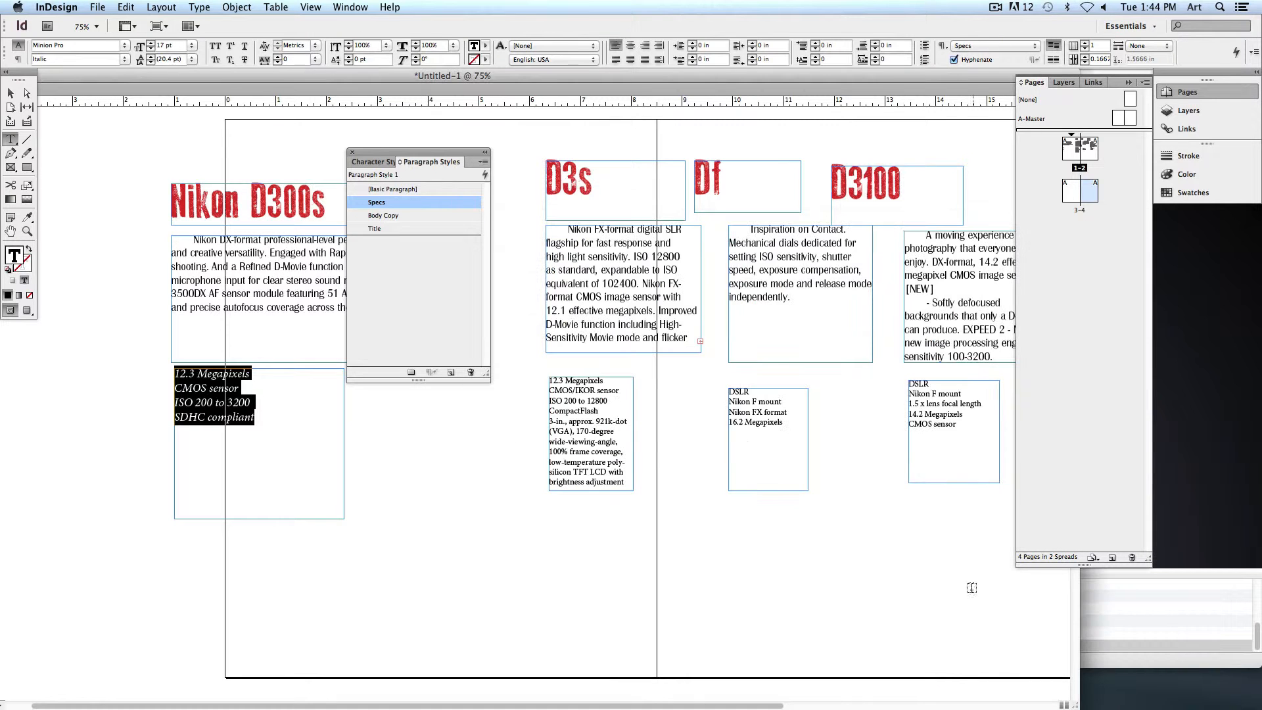
Apply the Specs paragraph style to the D3s, Df and D3100 specification lists
{"action": "left_click", "coordinate": [583, 411]}
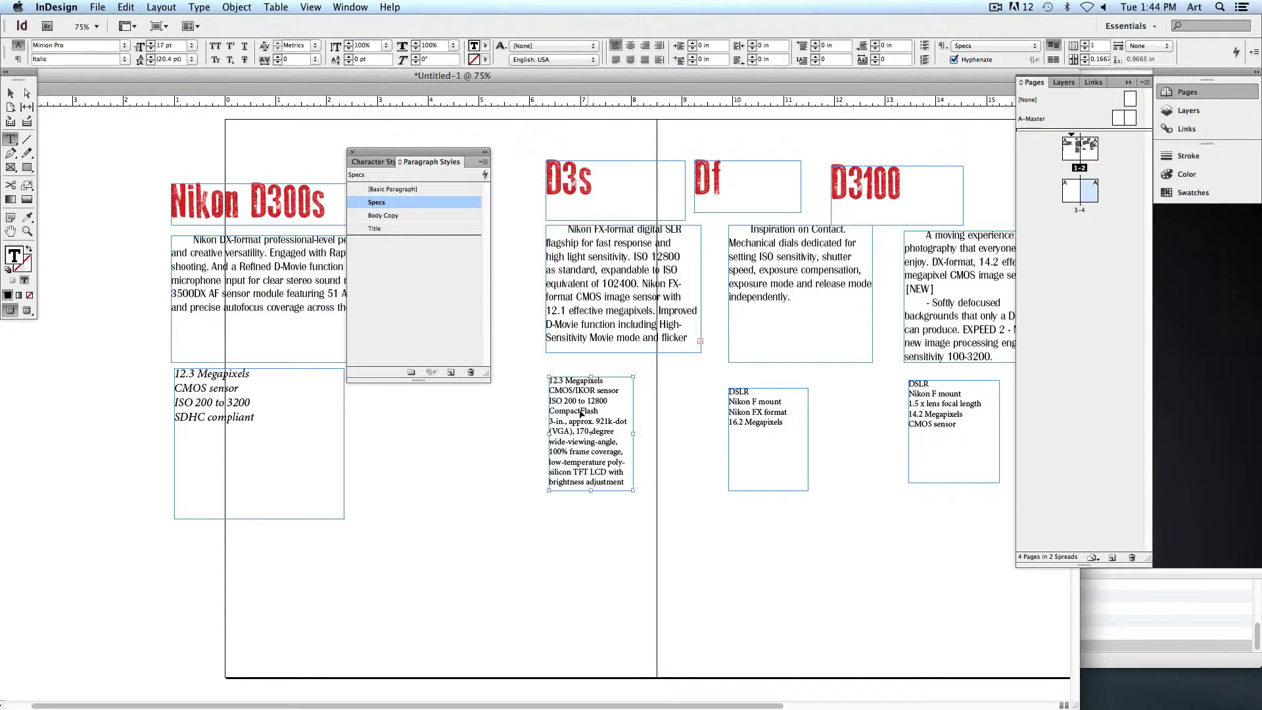
{"action": "key", "text": "super+a"}
{"action": "left_click", "coordinate": [391, 203]}
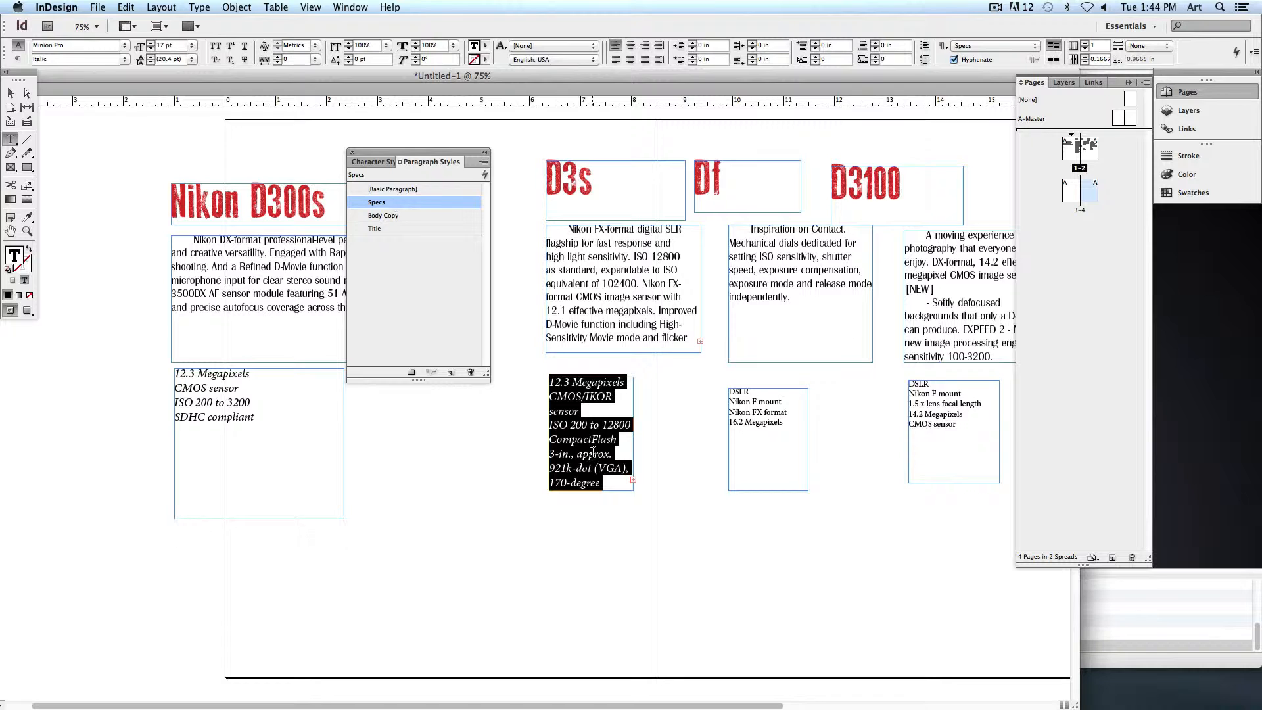
{"action": "left_click", "coordinate": [735, 428]}
{"action": "key", "text": "super+a"}
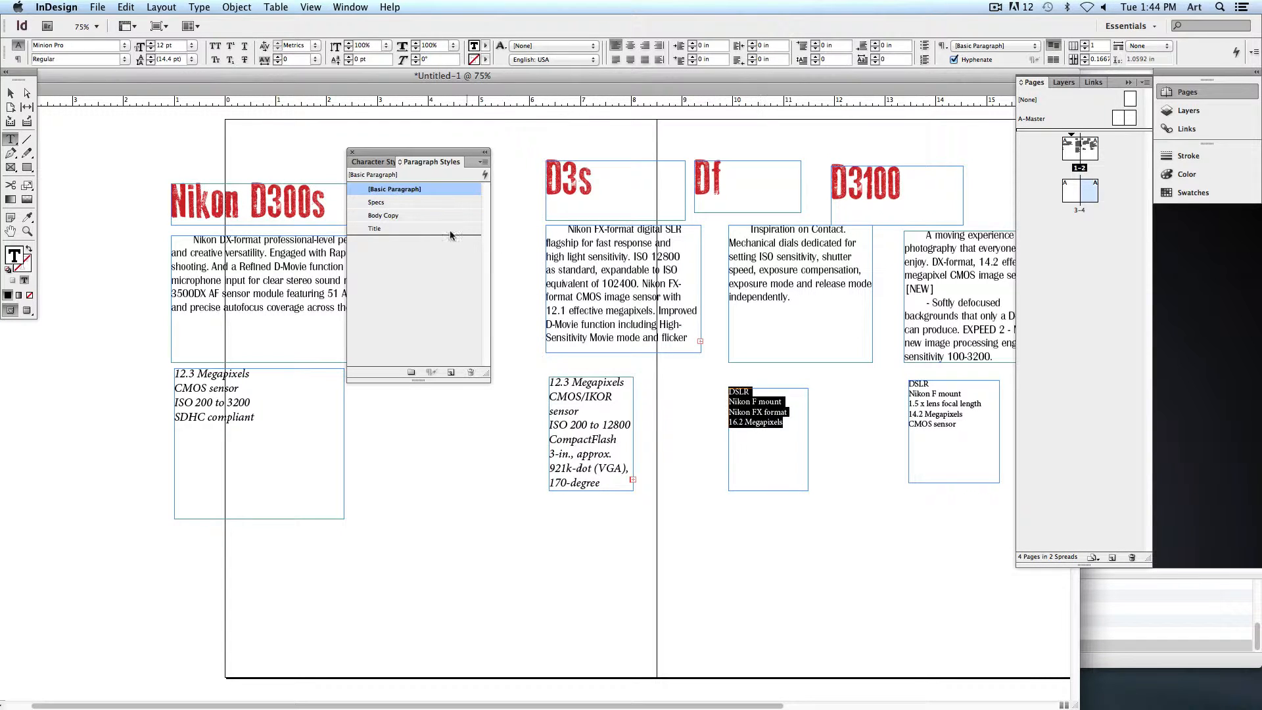
{"action": "left_click", "coordinate": [391, 203]}
{"action": "left_click", "coordinate": [935, 451]}
{"action": "key", "text": "super+a"}
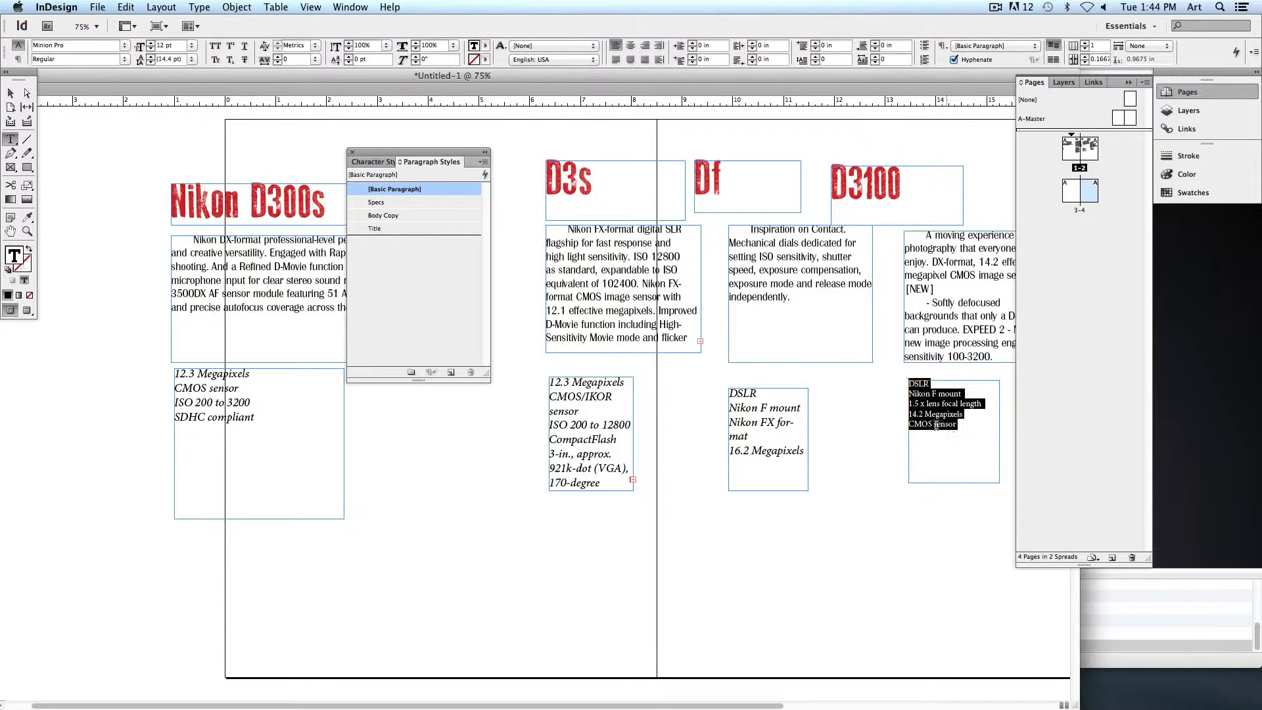
{"action": "left_click", "coordinate": [404, 203]}
Enlarge the D3s specification frame to about 2.38 by 2.38 in and deselect it
{"action": "left_click", "coordinate": [11, 93]}
{"action": "left_click", "coordinate": [89, 137]}
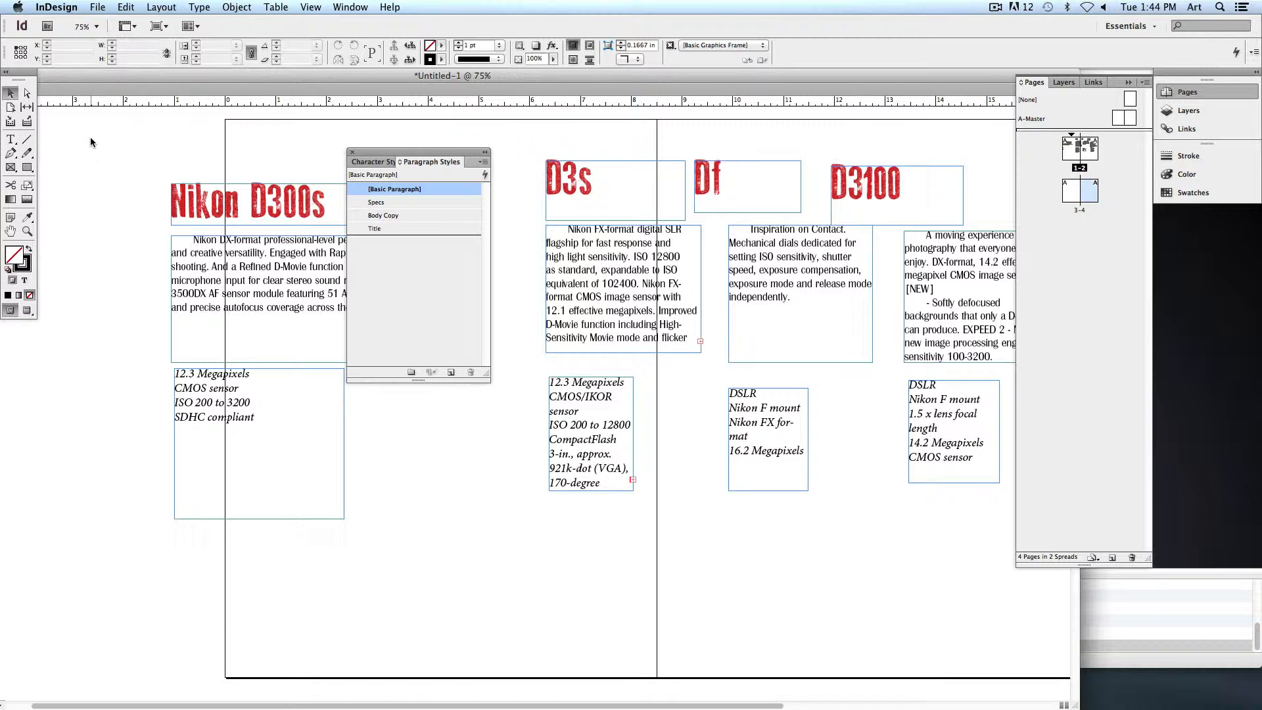
{"action": "left_click", "coordinate": [591, 454]}
{"action": "left_click_drag", "start_coordinate": [633, 489], "coordinate": [672, 510]}
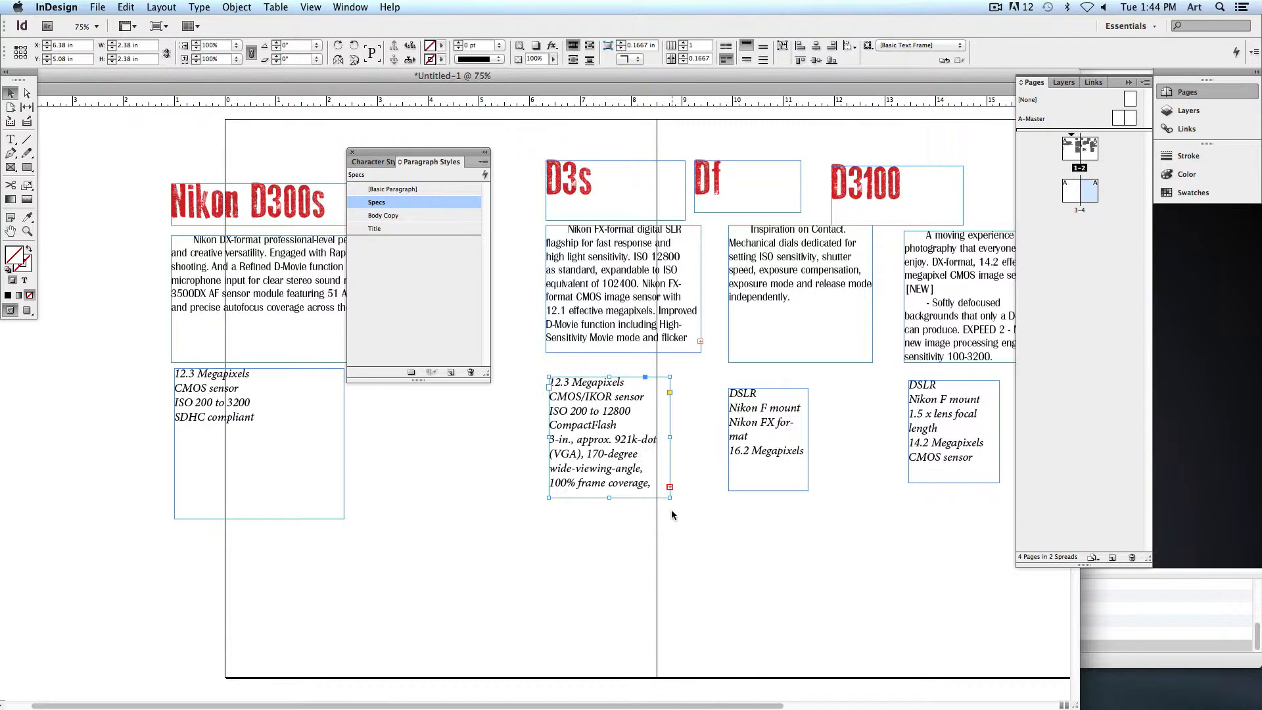
{"action": "left_click", "coordinate": [672, 511]}
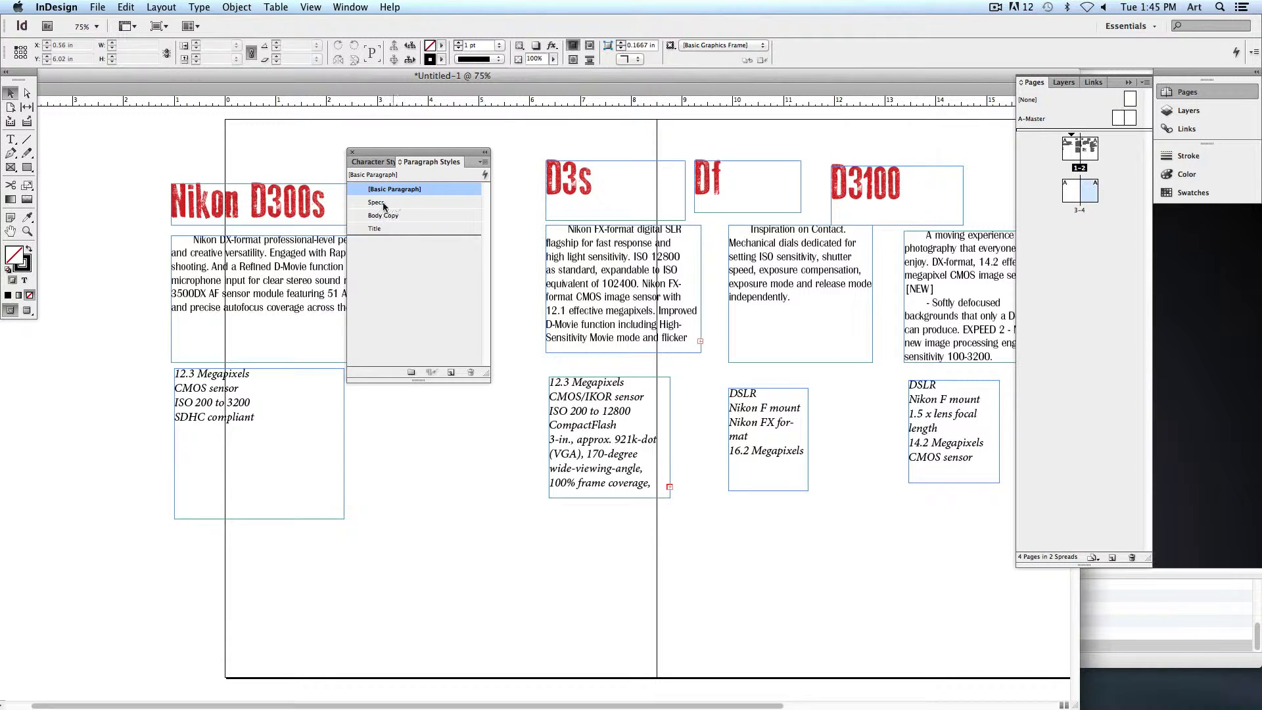
Set the Specs paragraph style's font size to 10 pt, preview it on the specification lists and accept the style options
{"action": "double_click", "coordinate": [414, 204]}
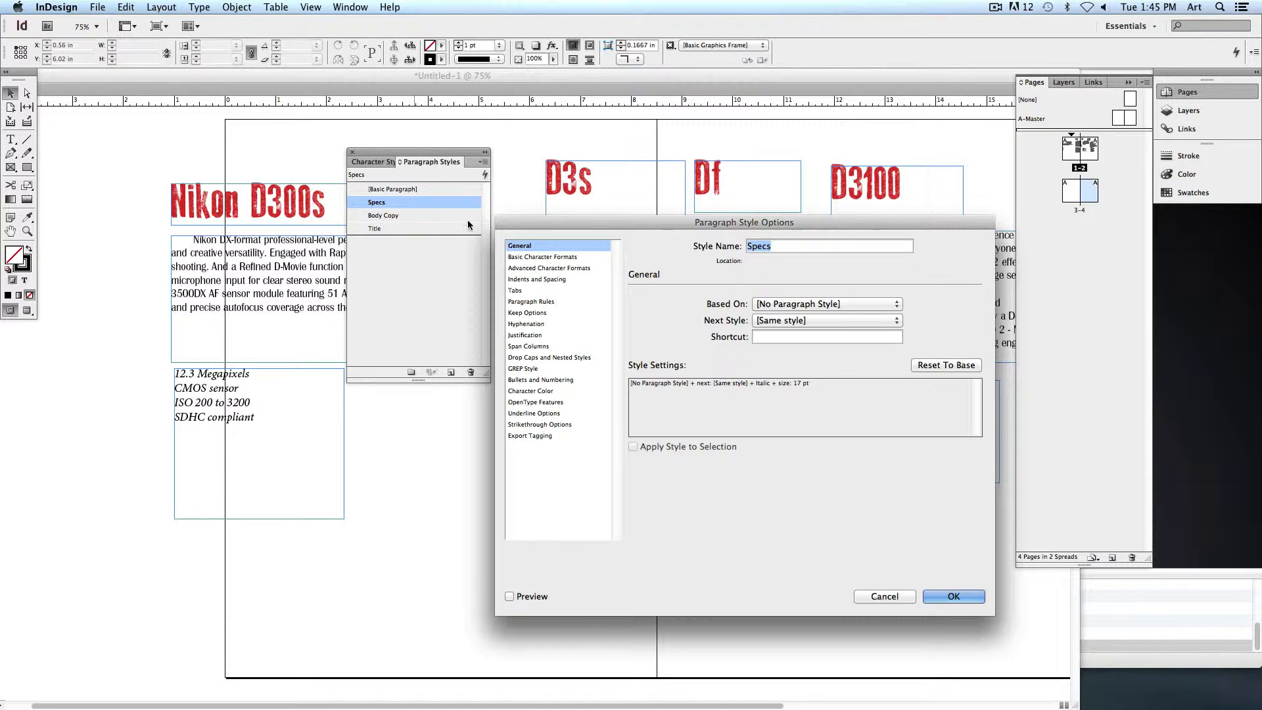
{"action": "left_click_drag", "start_coordinate": [535, 221], "coordinate": [481, 167]}
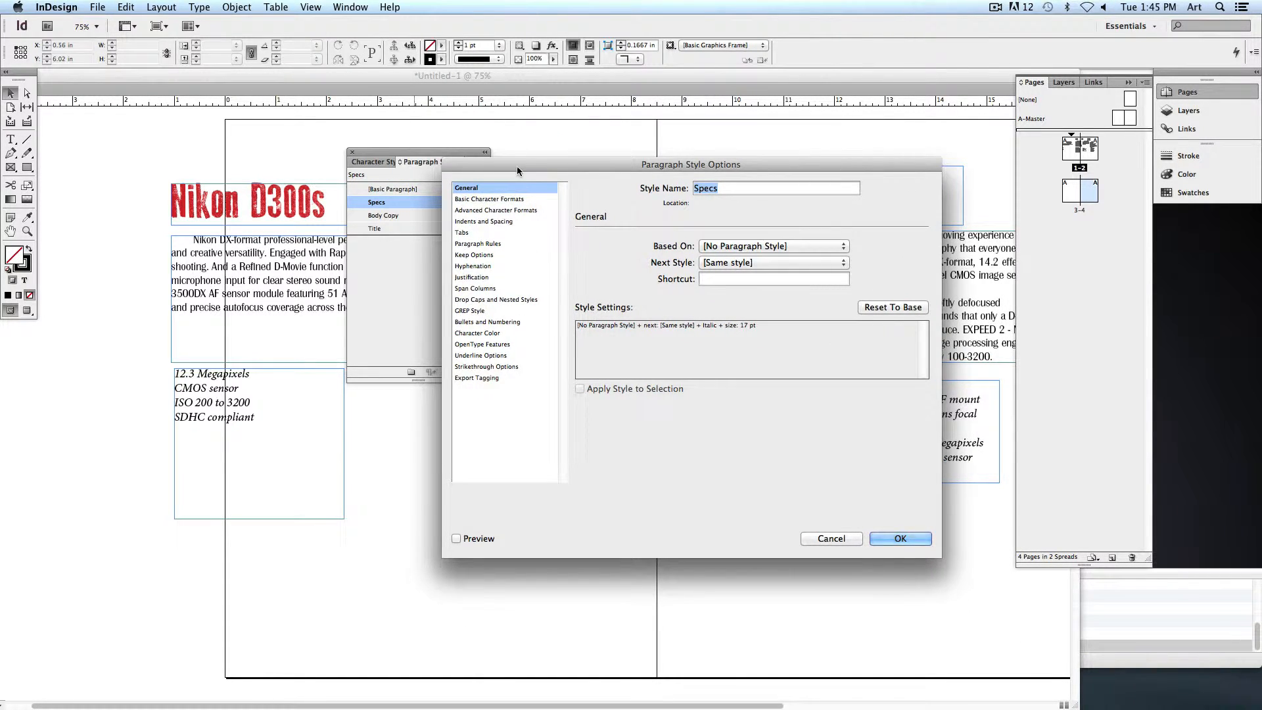
{"action": "left_click_drag", "start_coordinate": [517, 165], "coordinate": [405, 140]}
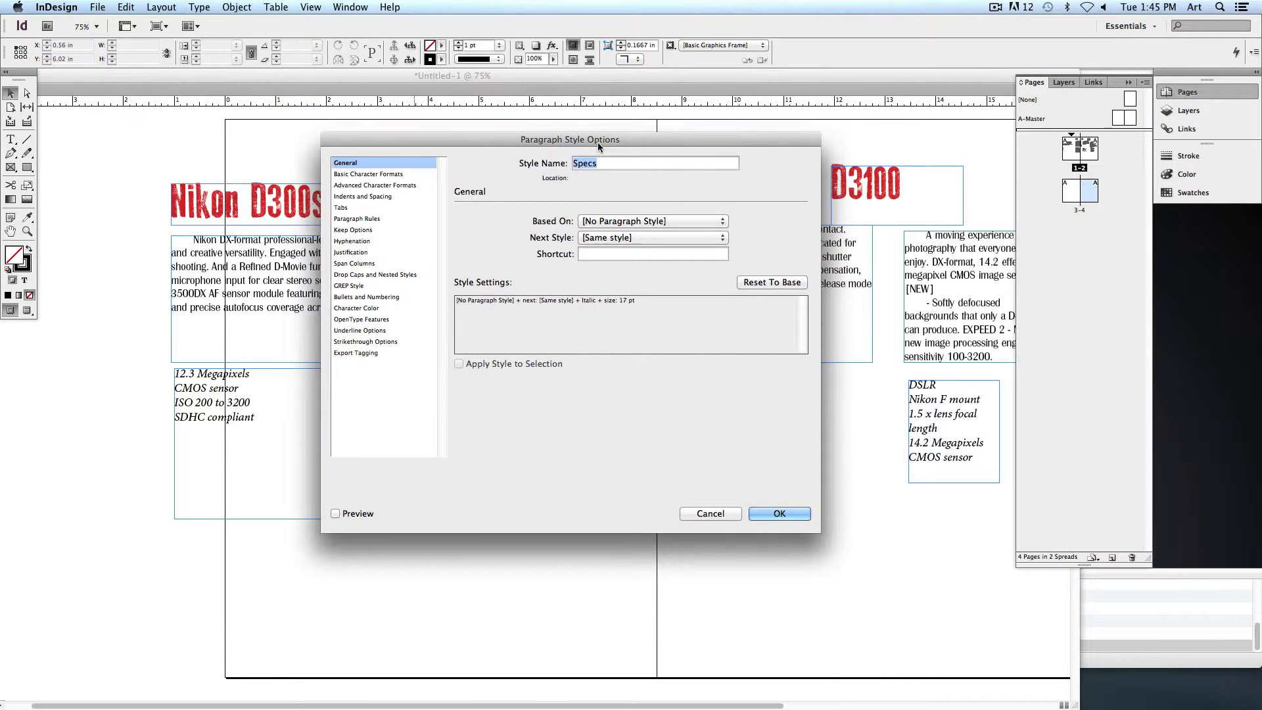
{"action": "left_click_drag", "start_coordinate": [599, 136], "coordinate": [645, 178]}
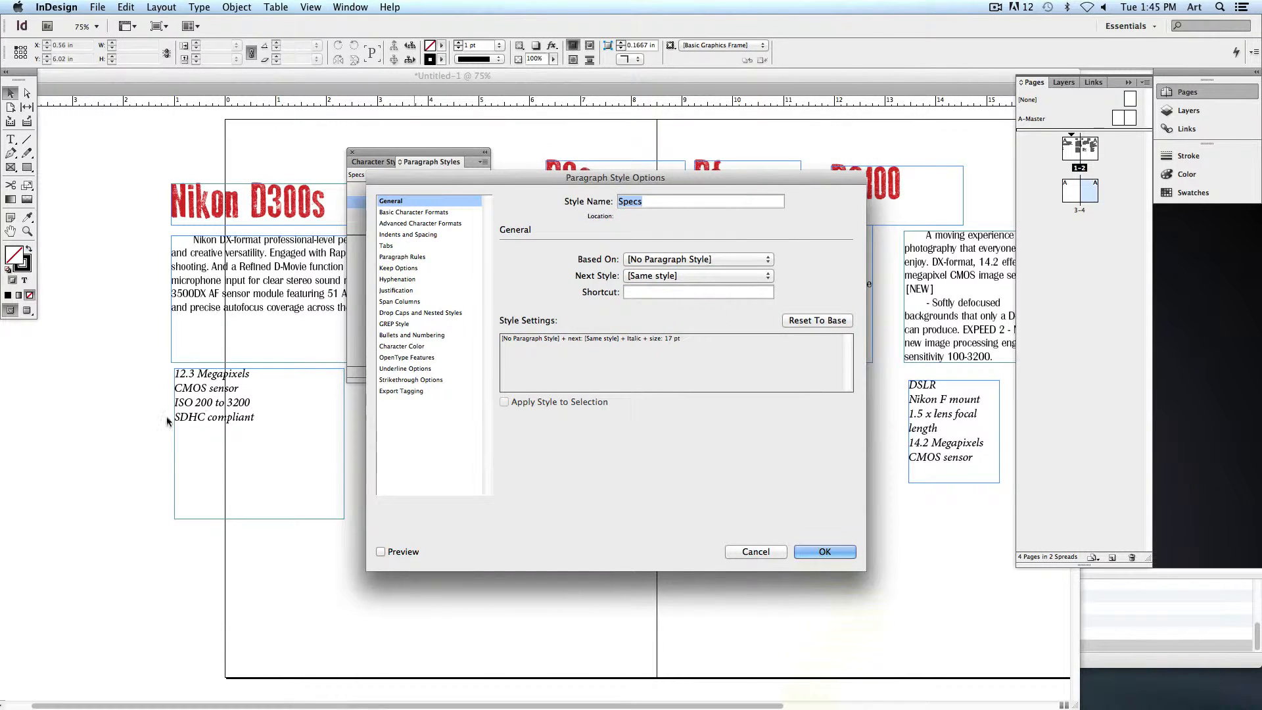
{"action": "left_click", "coordinate": [404, 212]}
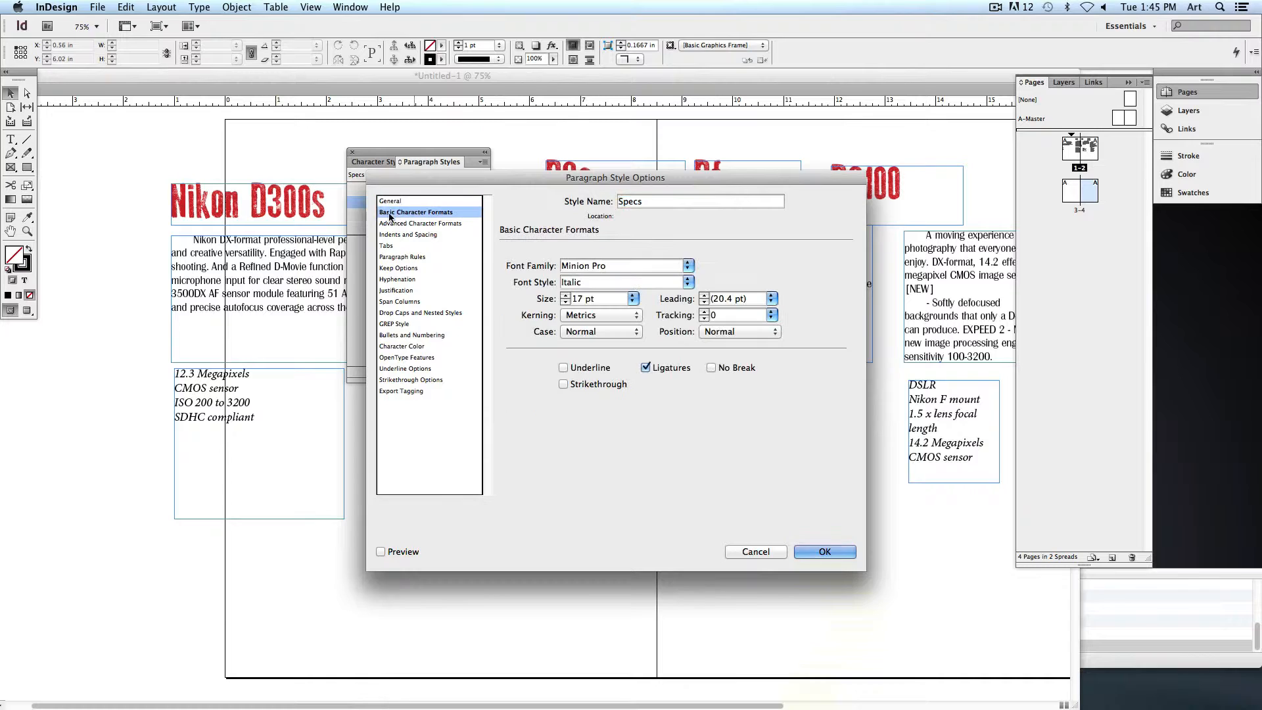
{"action": "left_click", "coordinate": [566, 302]}
{"action": "left_click", "coordinate": [565, 301]}
{"action": "left_click", "coordinate": [566, 302]}
{"action": "left_click", "coordinate": [566, 302]}
{"action": "left_click", "coordinate": [565, 302]}
{"action": "left_click", "coordinate": [566, 301]}
{"action": "left_click", "coordinate": [565, 302]}
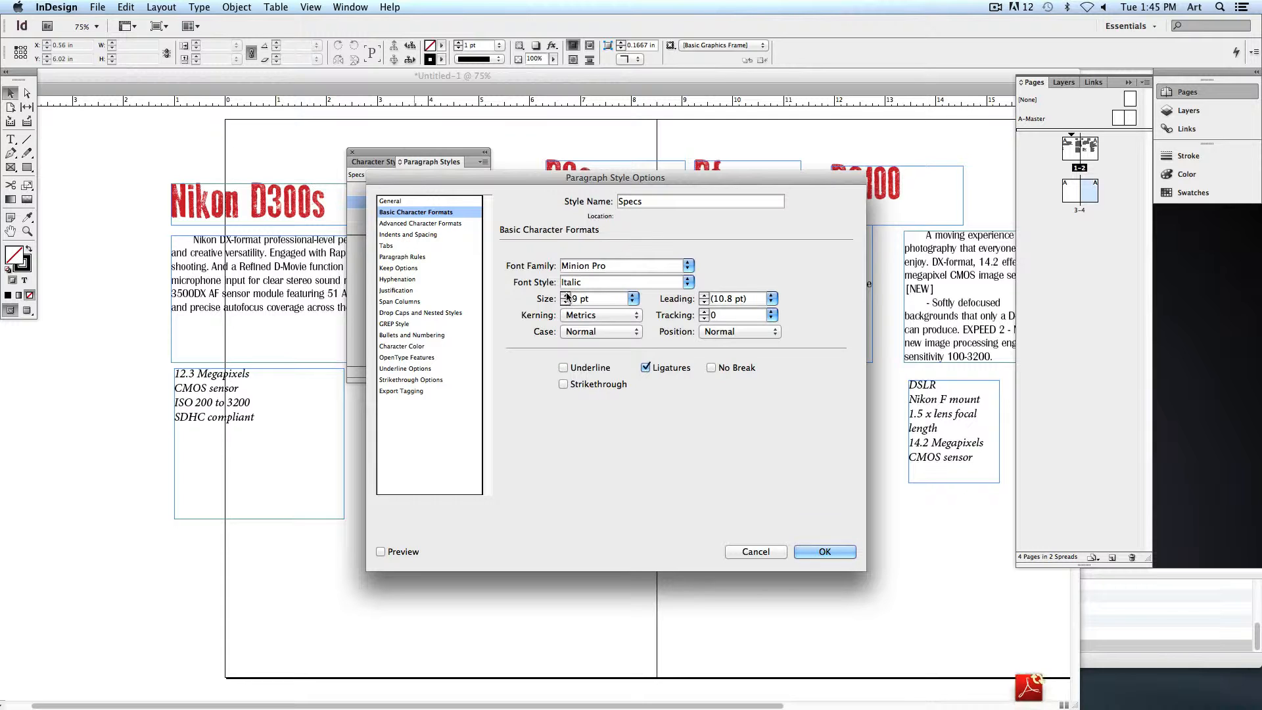
{"action": "left_click", "coordinate": [381, 551]}
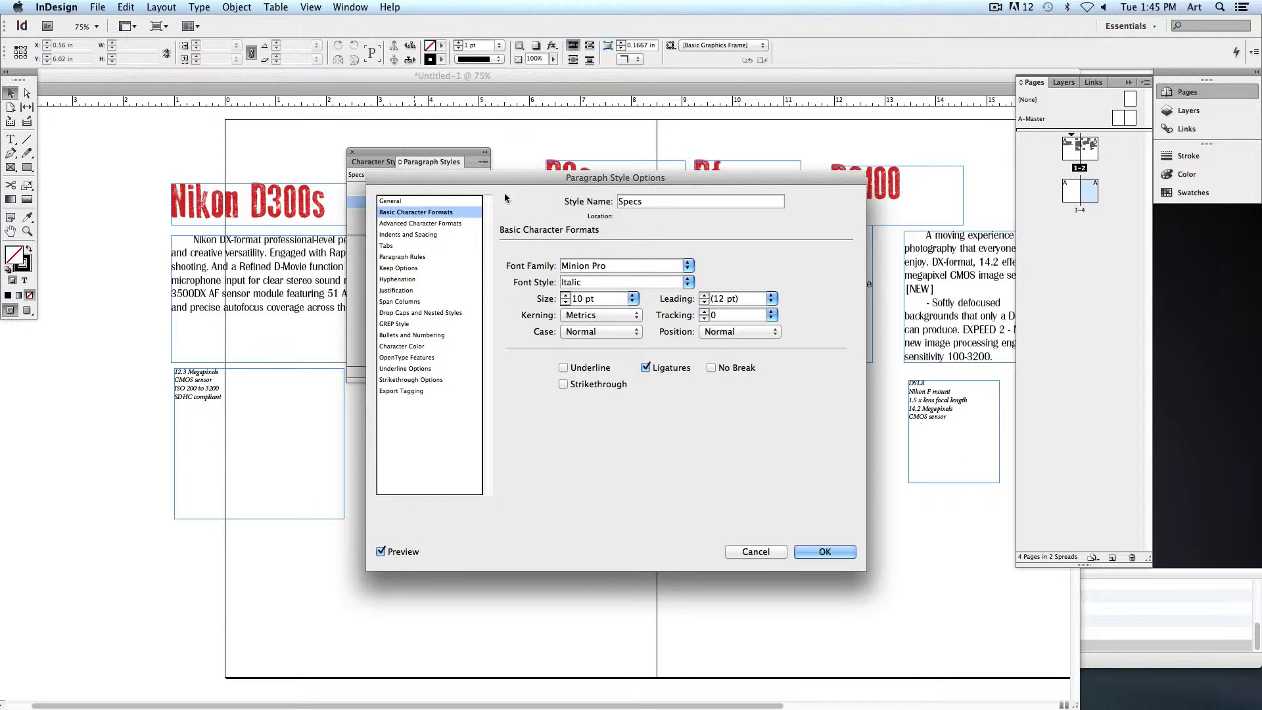
{"action": "left_click_drag", "start_coordinate": [516, 179], "coordinate": [298, 181]}
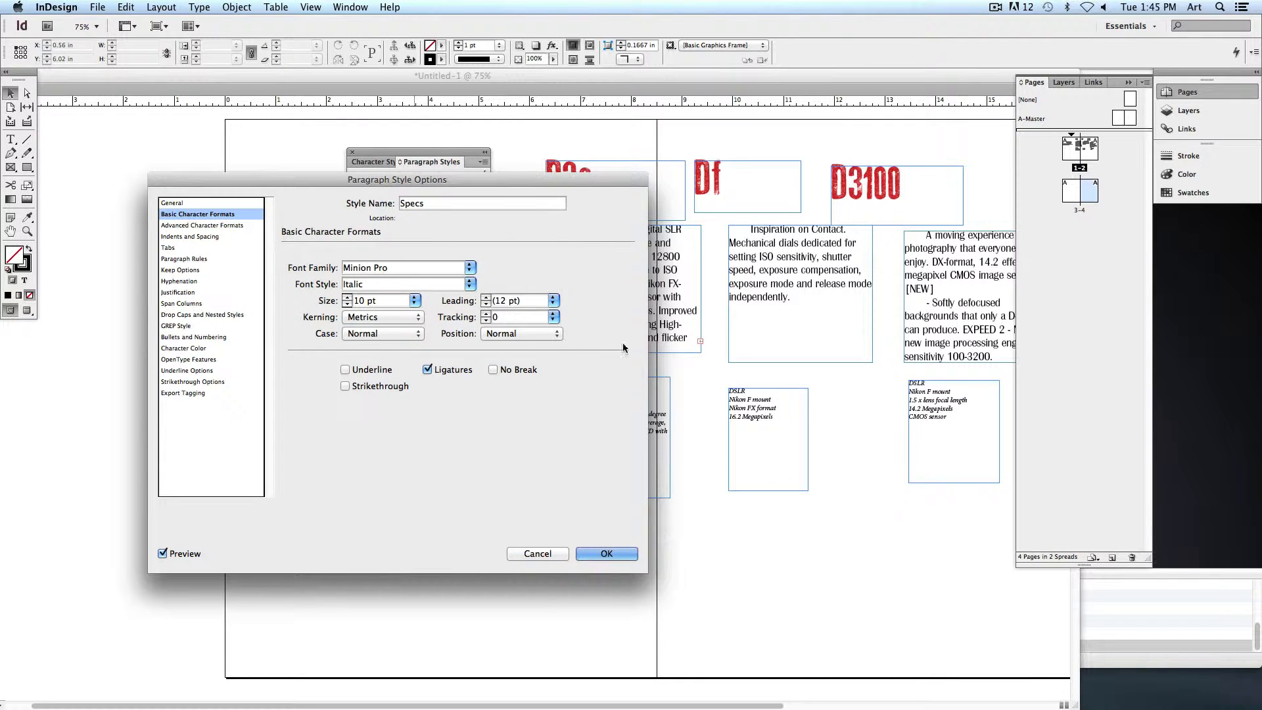
{"action": "left_click_drag", "start_coordinate": [546, 183], "coordinate": [844, 153]}
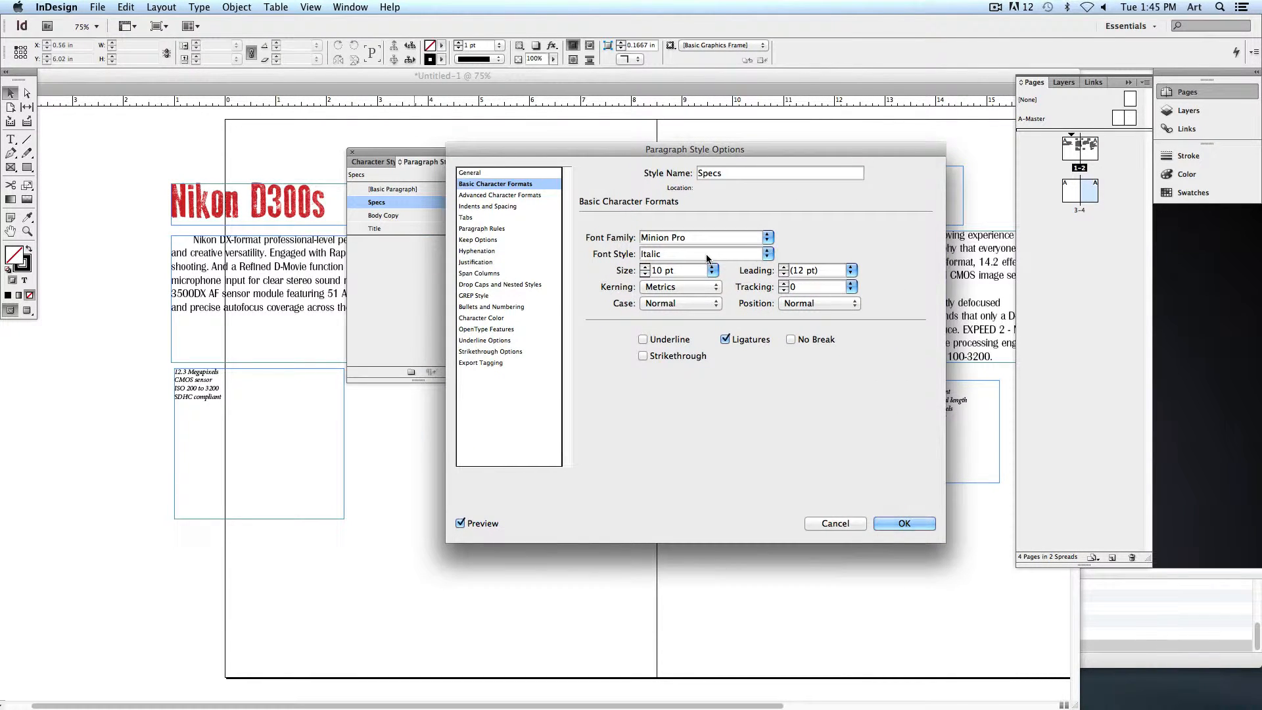
{"action": "left_click", "coordinate": [902, 524]}
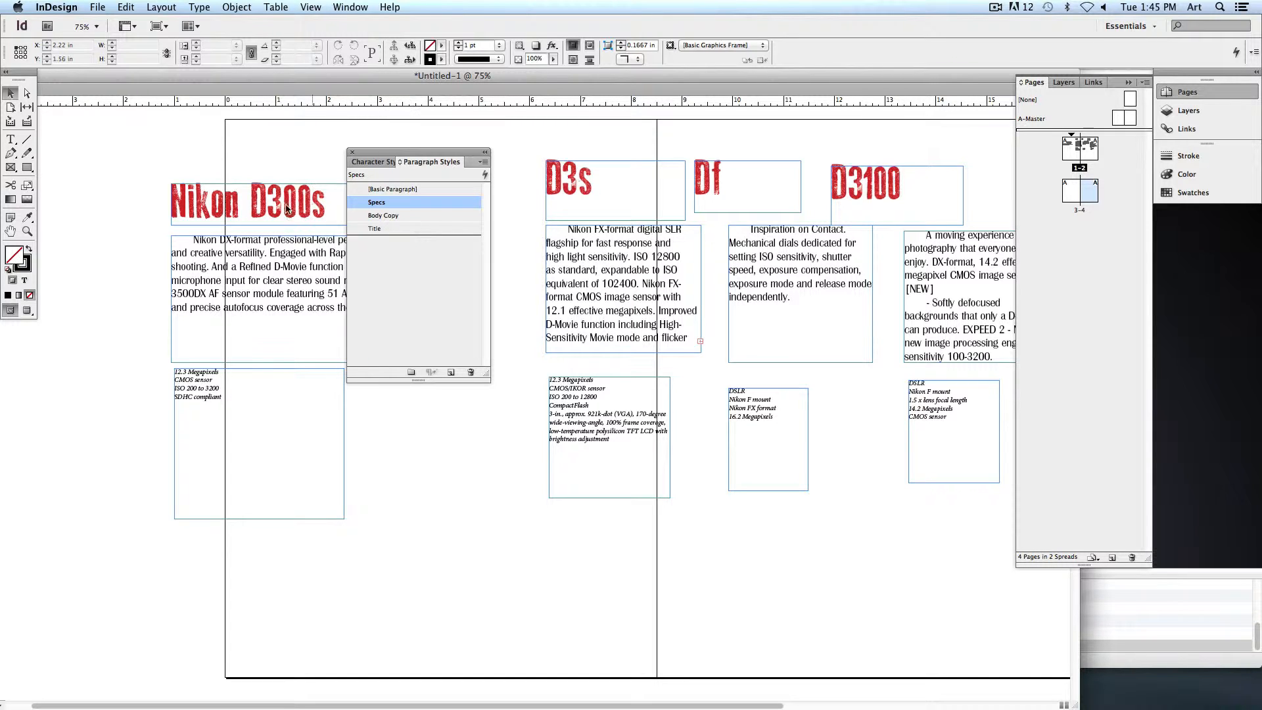
Set the Title paragraph style's character color to the blue swatch C=100 M=90 Y=10 K=0 and accept the style options
{"action": "double_click", "coordinate": [431, 229]}
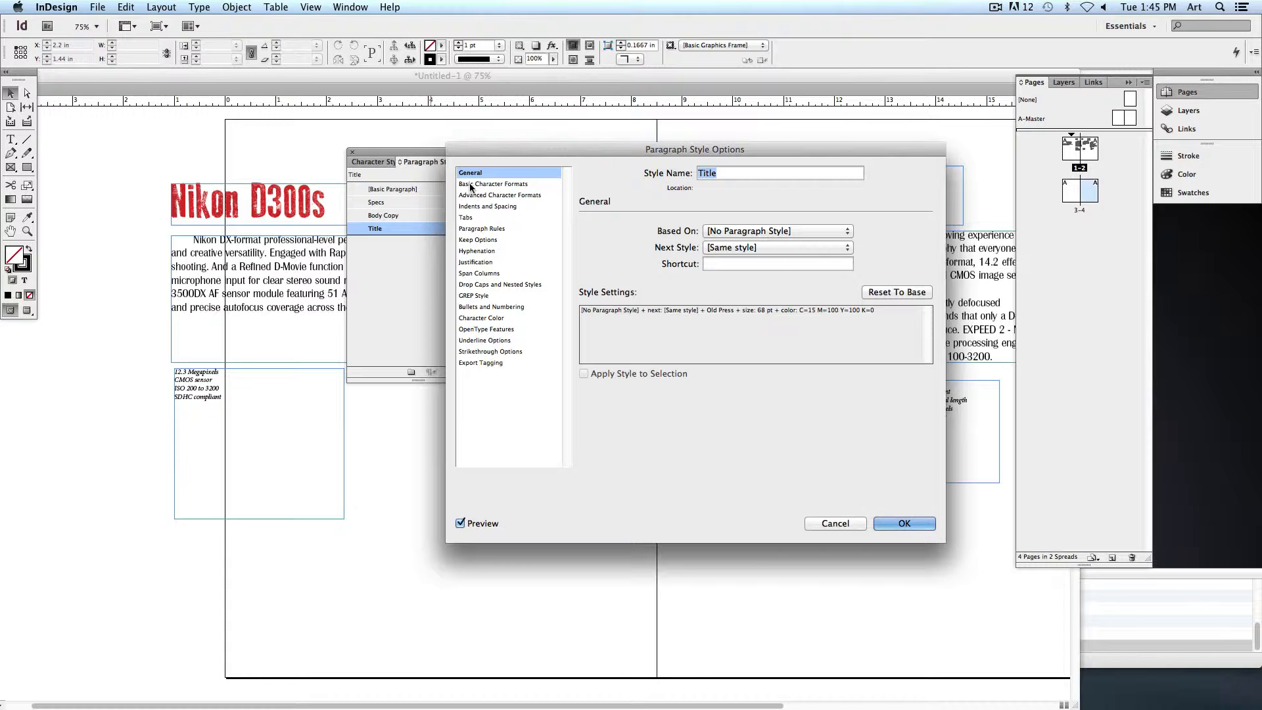
{"action": "left_click", "coordinate": [495, 320]}
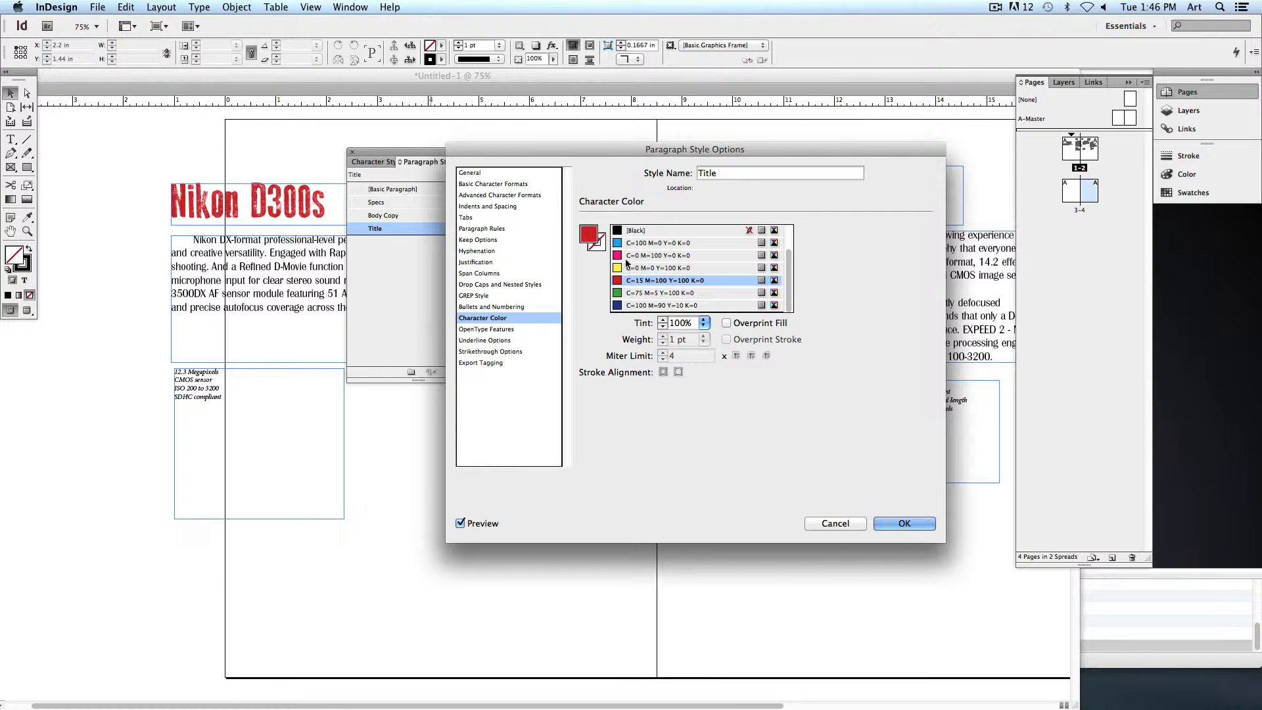
{"action": "left_click", "coordinate": [642, 306]}
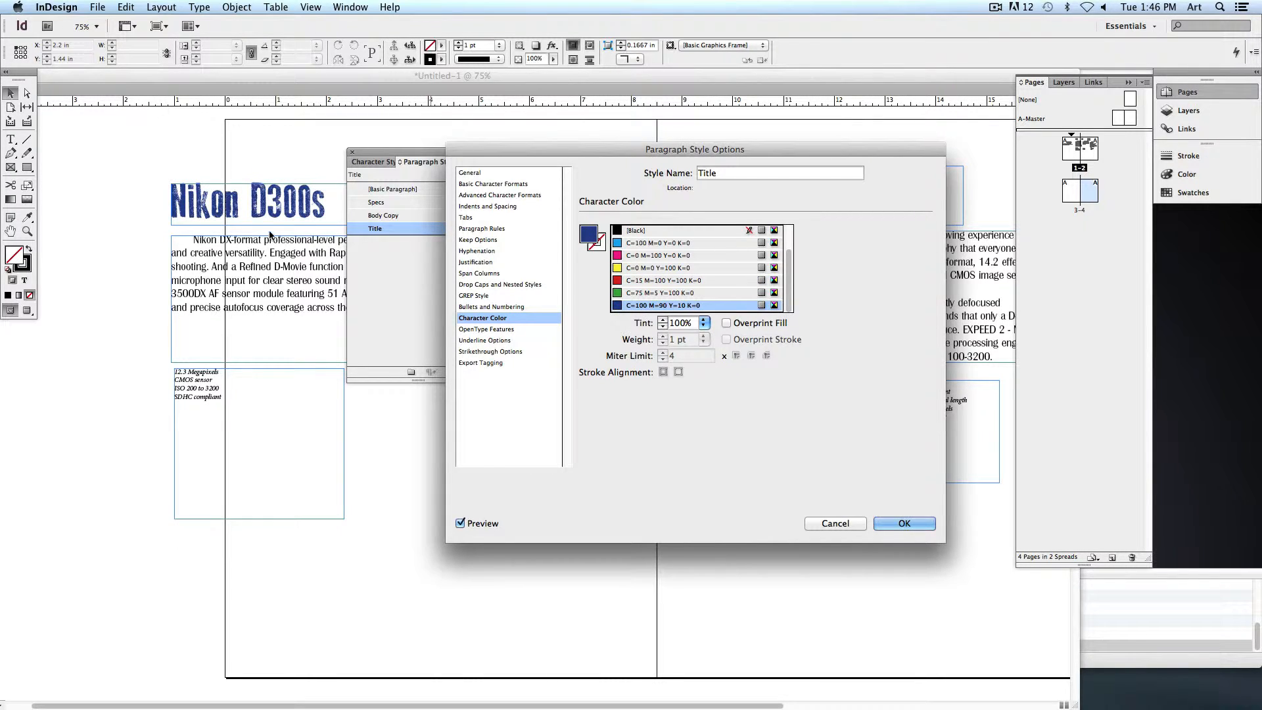
{"action": "left_click", "coordinate": [905, 524]}
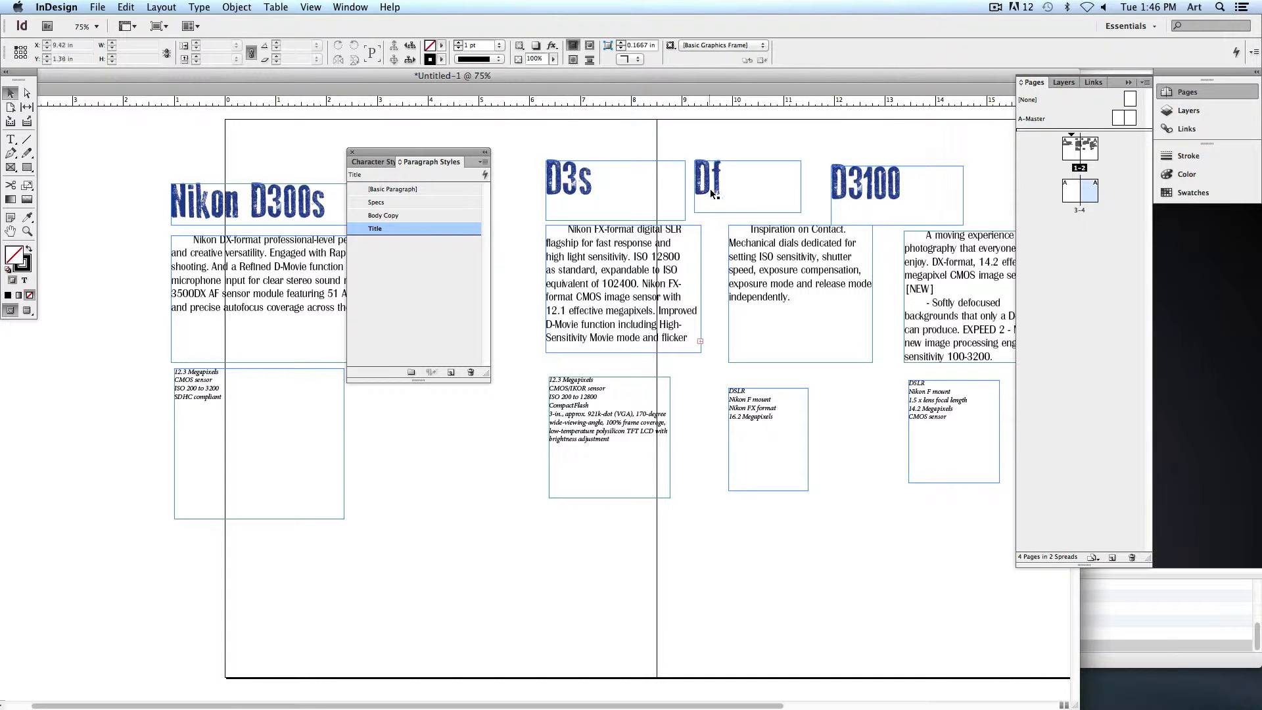
Move the D3s specification frame down, enlarge the D3s body copy frame to about 3.2 by 3.73 in, and deselect it
{"action": "left_click", "coordinate": [503, 468]}
{"action": "left_click", "coordinate": [585, 322]}
{"action": "left_click_drag", "start_coordinate": [666, 389], "coordinate": [669, 486]}
{"action": "left_click", "coordinate": [701, 352]}
{"action": "left_click_drag", "start_coordinate": [701, 352], "coordinate": [709, 415]}
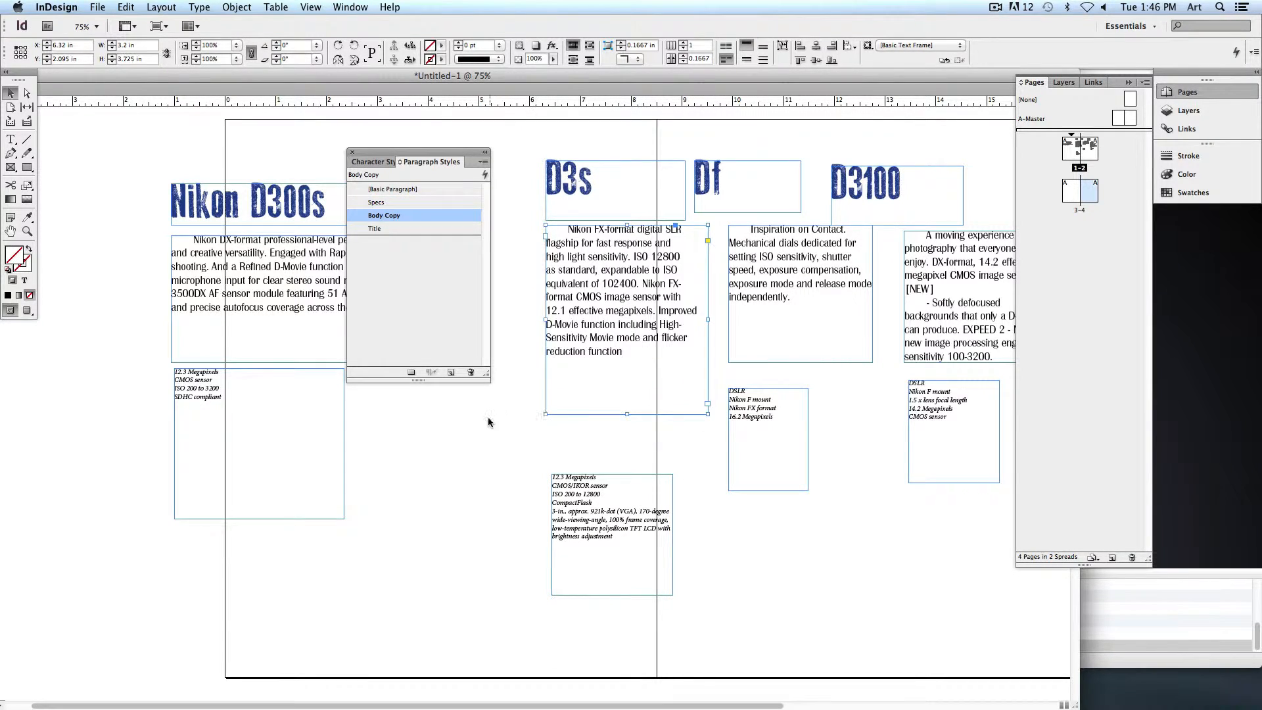
{"action": "key", "text": "super+shift+a"}
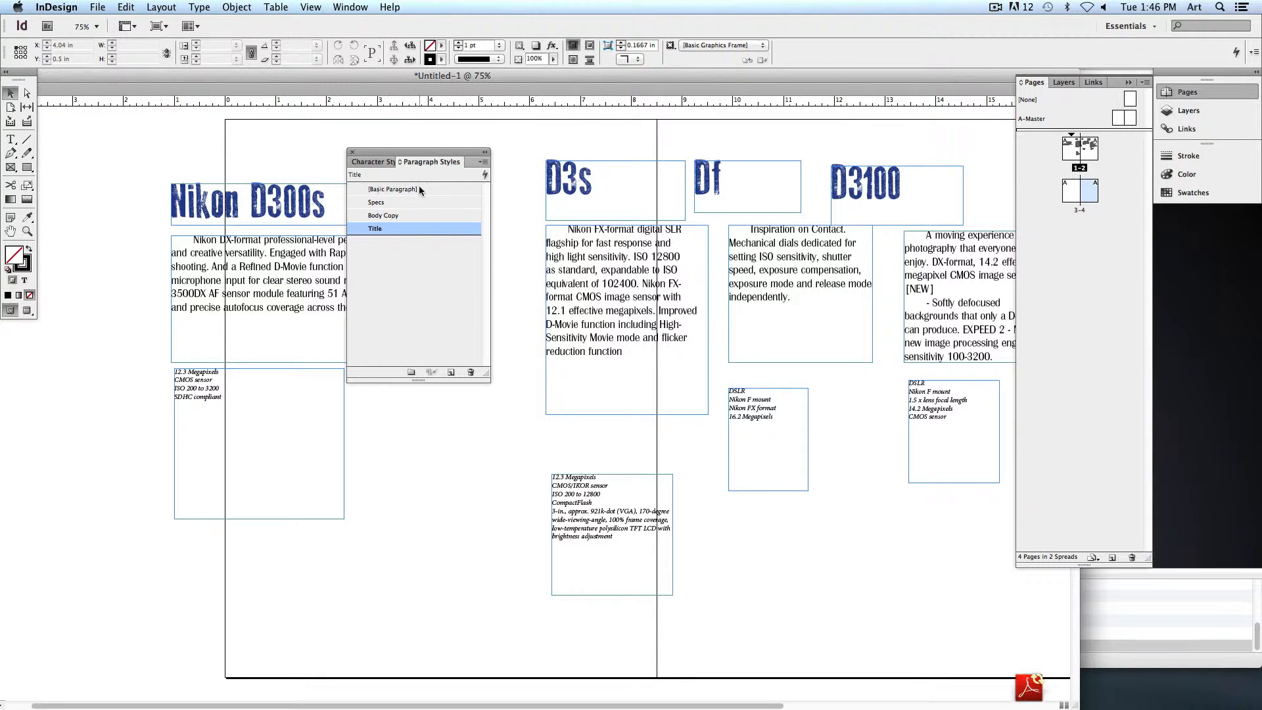
Draw a rectangle frame about 4.18 by 1.36 in around the Nikon D300s title
{"action": "left_click", "coordinate": [11, 167]}
{"action": "left_click", "coordinate": [26, 168]}
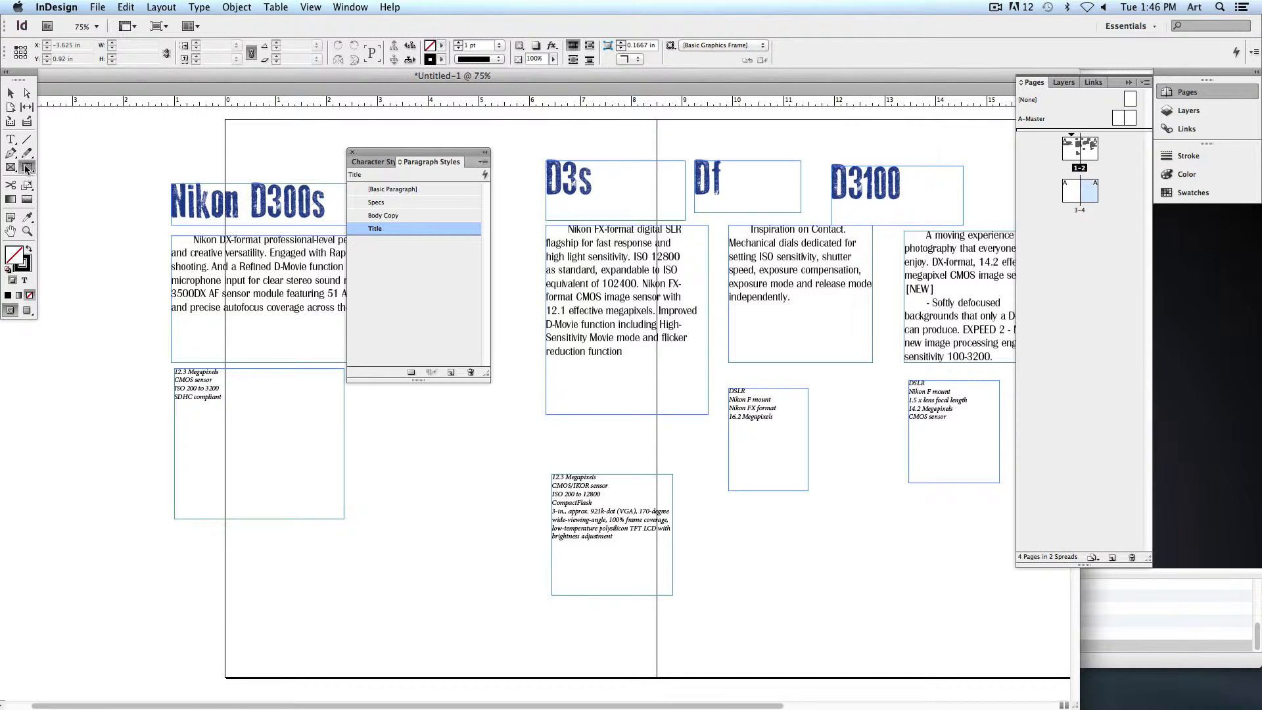
{"action": "left_click", "coordinate": [11, 167]}
{"action": "left_click_drag", "start_coordinate": [420, 152], "coordinate": [464, 351]}
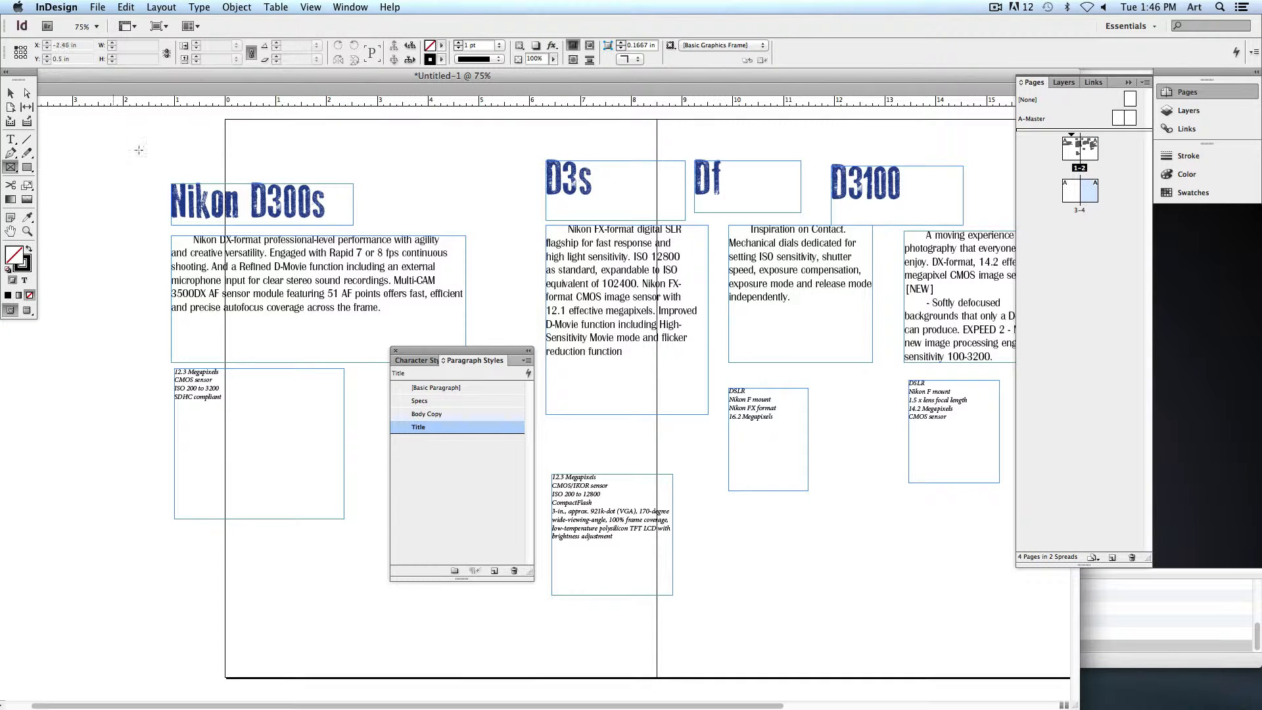
{"action": "mouse_move", "coordinate": [160, 169]}
{"action": "left_mouse_down"}
{"action": "mouse_move", "coordinate": [394, 238]}
{"action": "mouse_move", "coordinate": [373, 234]}
{"action": "left_mouse_up"}
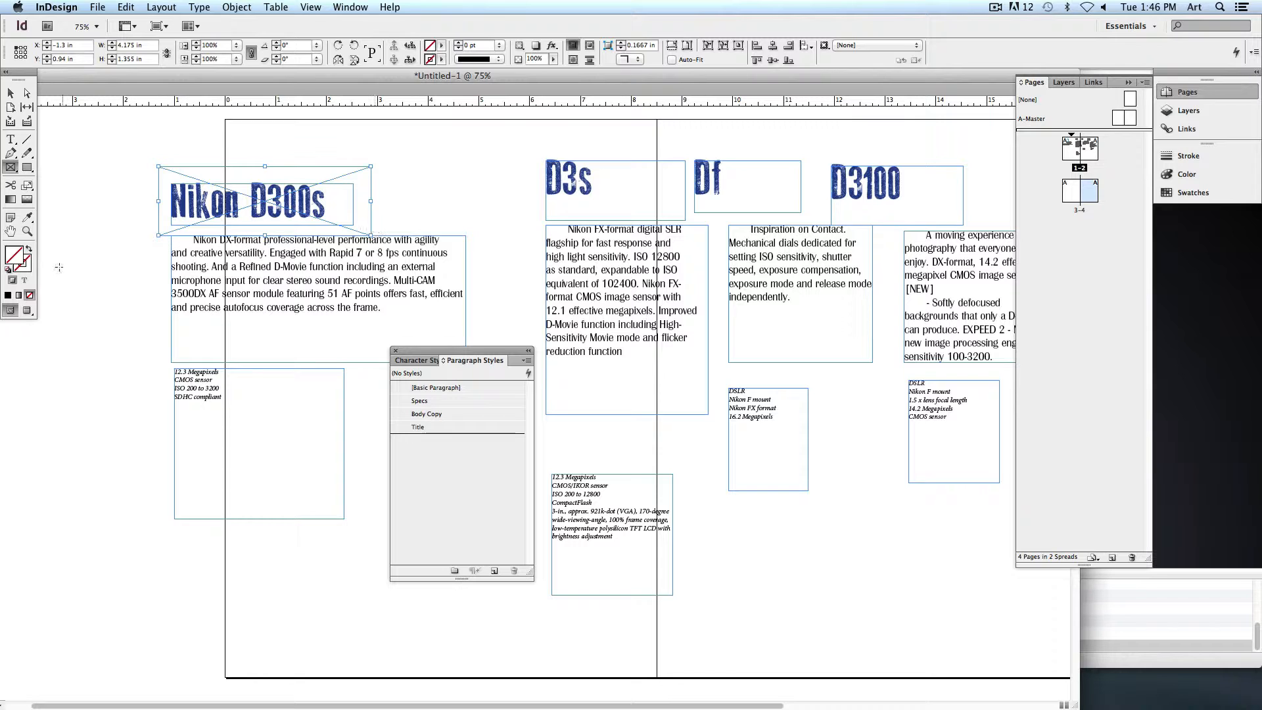
Fill the new frame with yellow C=0 M=0 Y=100 K=0 and give it an orange stroke of R 255, G 120, B 19
{"action": "left_click", "coordinate": [442, 46]}
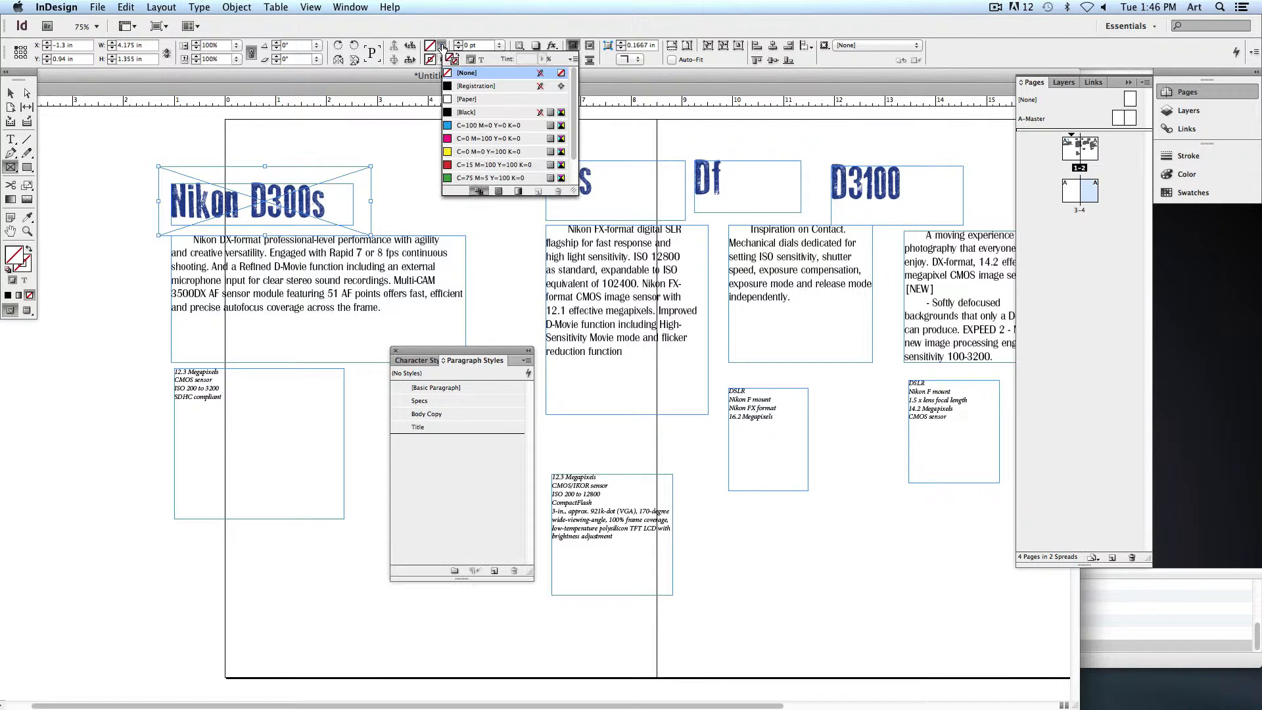
{"action": "left_click", "coordinate": [464, 151]}
{"action": "double_click", "coordinate": [14, 254]}
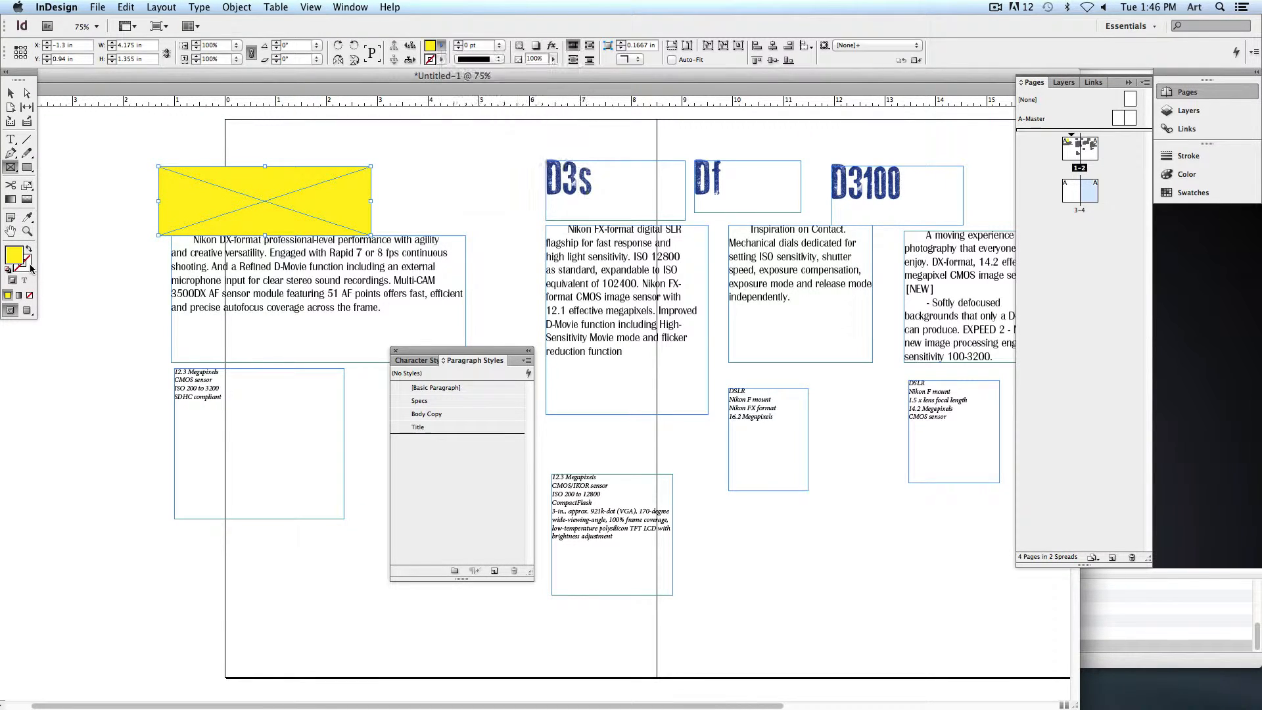
{"action": "left_click", "coordinate": [521, 390]}
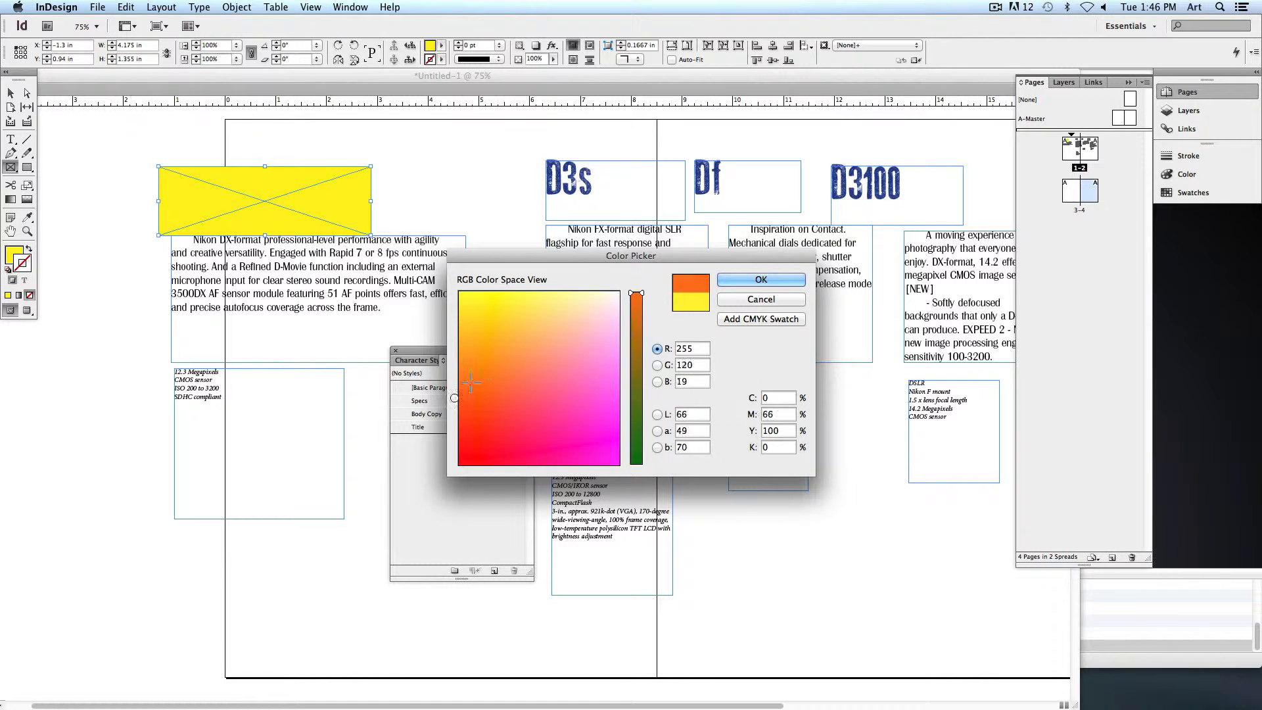
{"action": "left_click", "coordinate": [755, 282]}
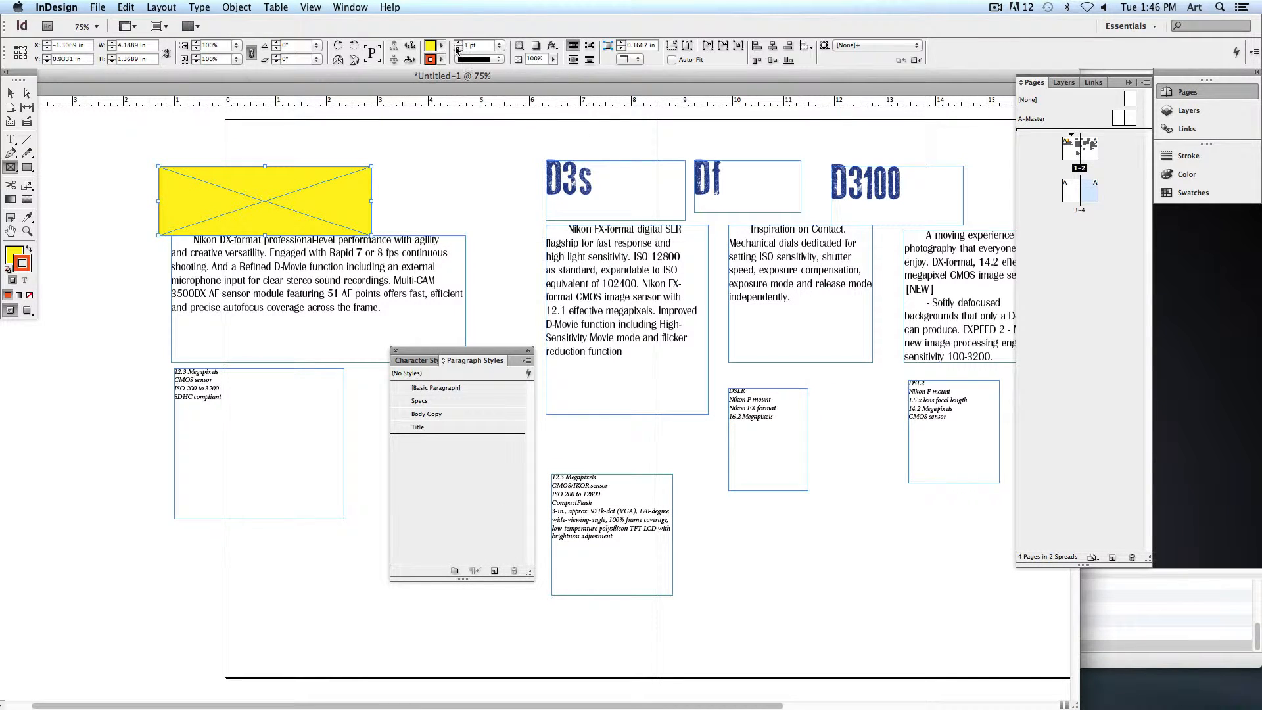
Set the yellow frame's stroke weight to 6 pt and its stroke type to Straight Hash
{"action": "left_click", "coordinate": [458, 44]}
{"action": "left_click", "coordinate": [458, 44]}
{"action": "left_click", "coordinate": [458, 45]}
{"action": "left_click", "coordinate": [457, 44]}
{"action": "left_click", "coordinate": [457, 44]}
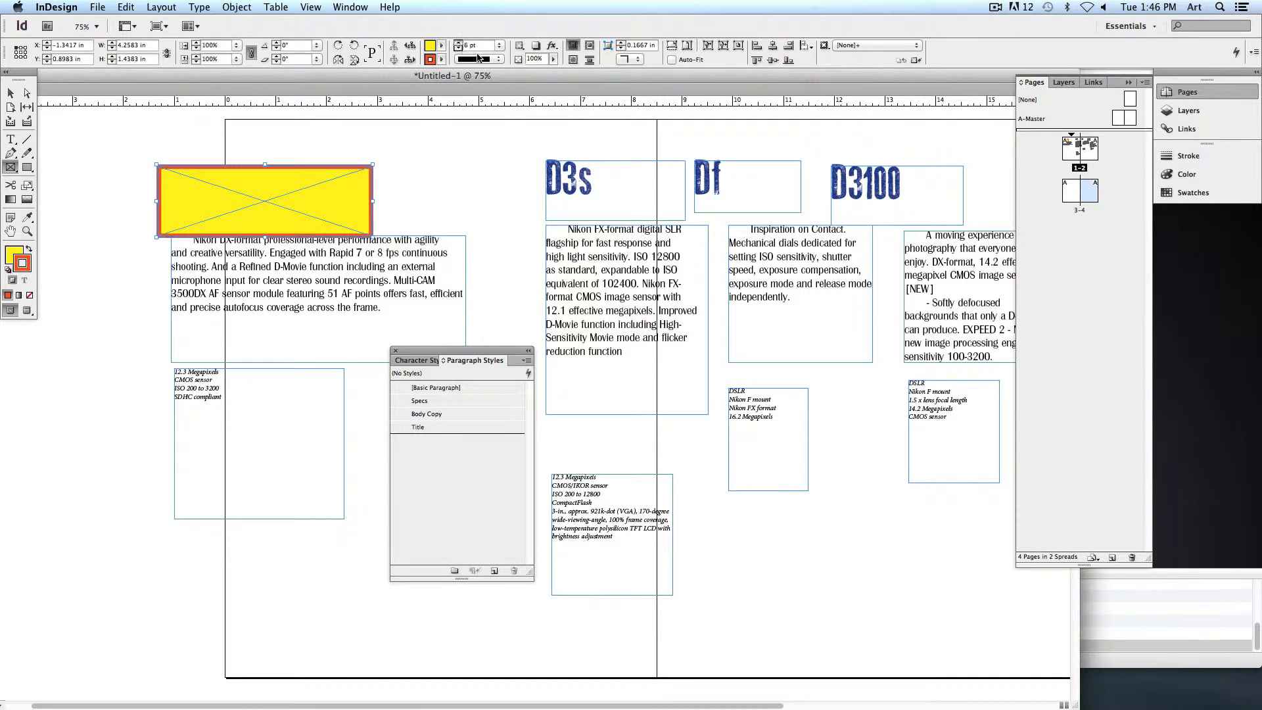
{"action": "left_click", "coordinate": [478, 59]}
{"action": "left_click", "coordinate": [484, 82]}
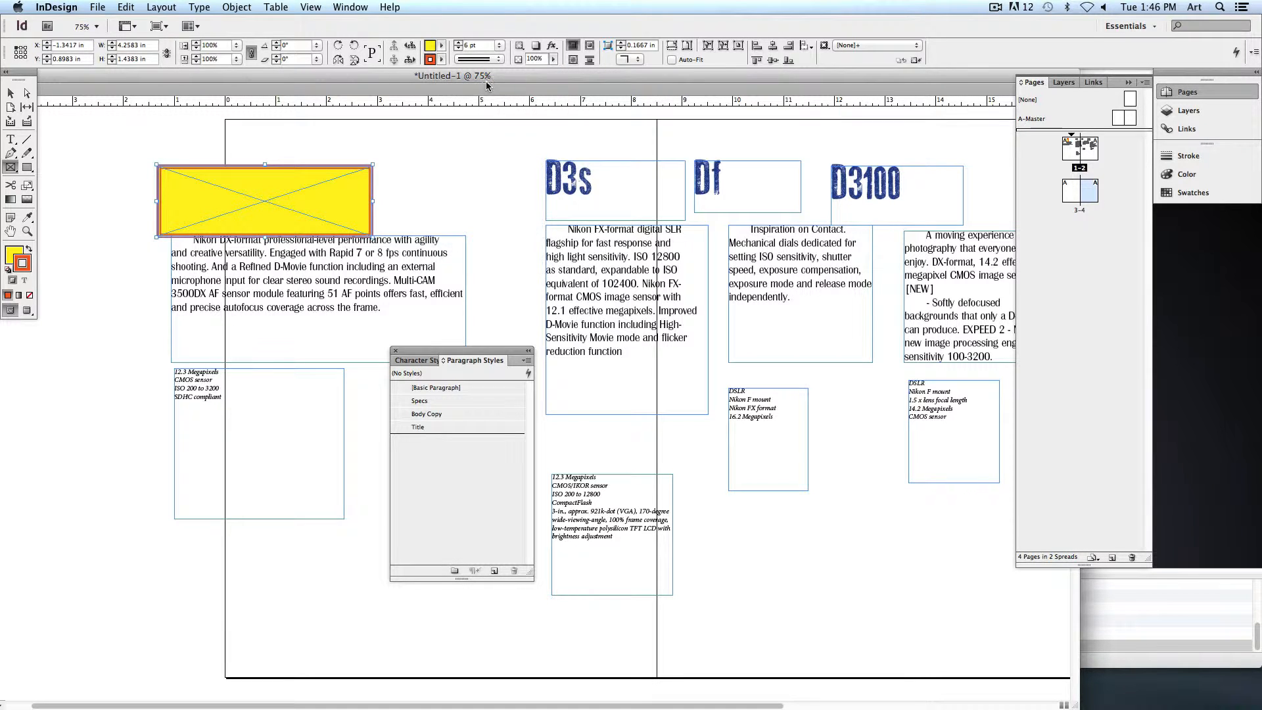
{"action": "left_click", "coordinate": [490, 60]}
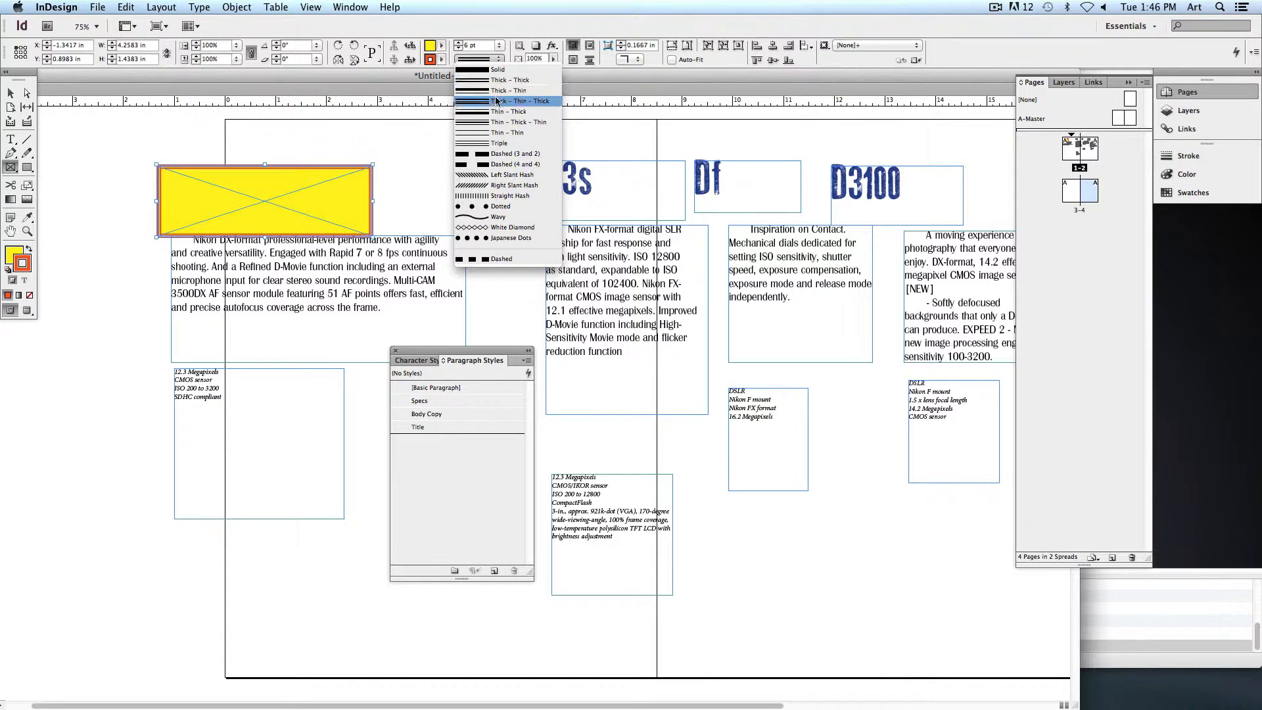
{"action": "left_click", "coordinate": [500, 196]}
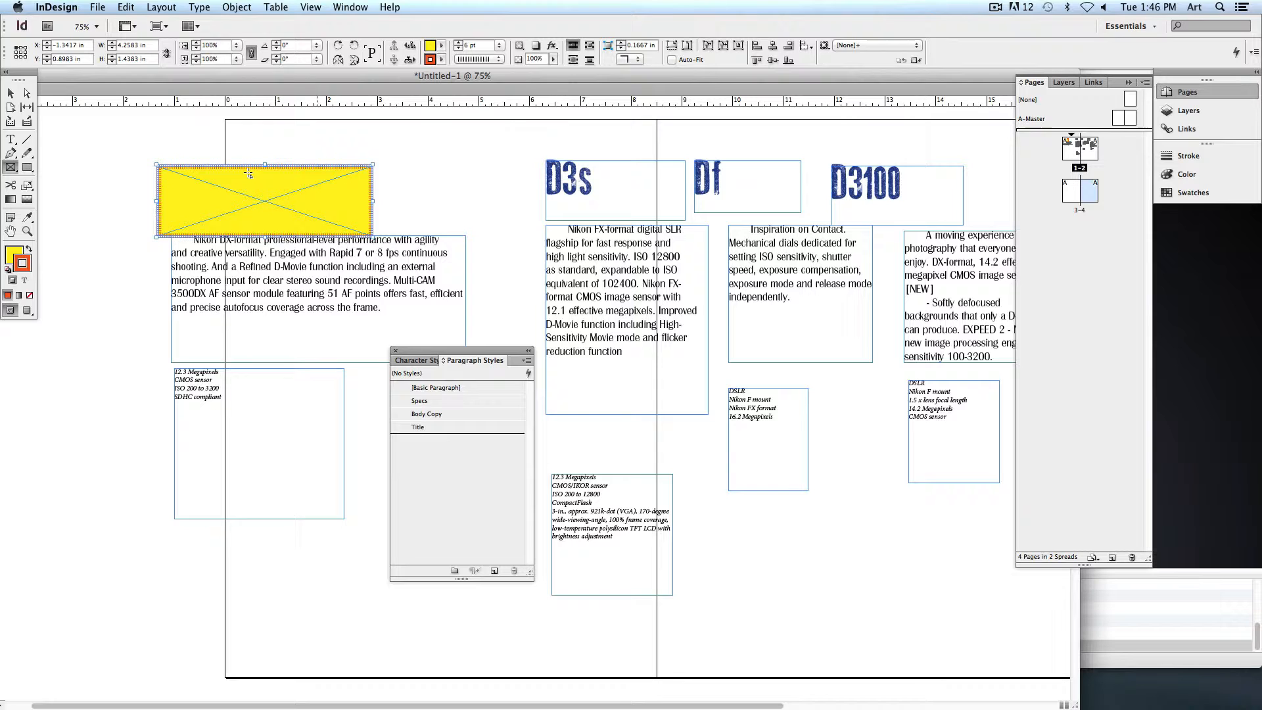
Send the yellow frame behind the Nikon D300s title, deselect it and switch the layout to preview mode
{"action": "left_click", "coordinate": [11, 93]}
{"action": "key", "text": "super+shift+bracketleft"}
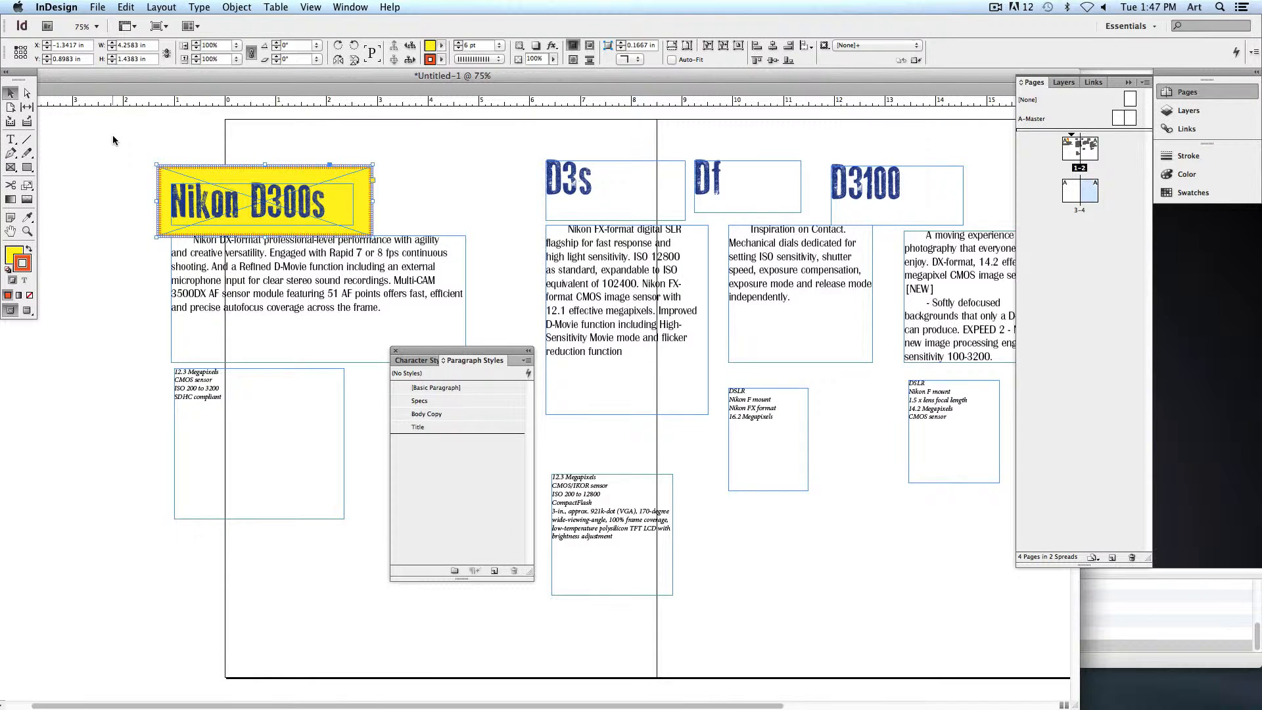
{"action": "left_click", "coordinate": [112, 135]}
{"action": "left_click", "coordinate": [27, 311]}
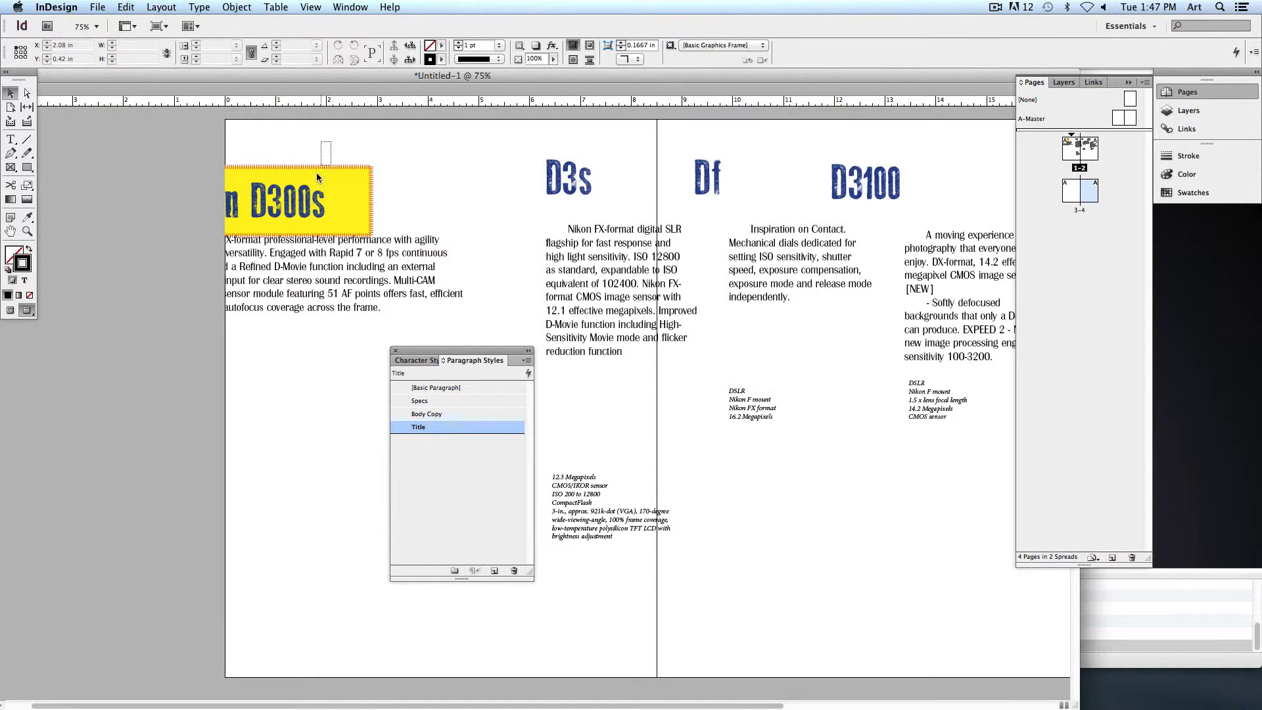
Move the Nikon D300s title with its yellow frame fully onto page 1 and narrow the frame to about 4.02 in
{"action": "left_click_drag", "start_coordinate": [317, 172], "coordinate": [401, 136]}
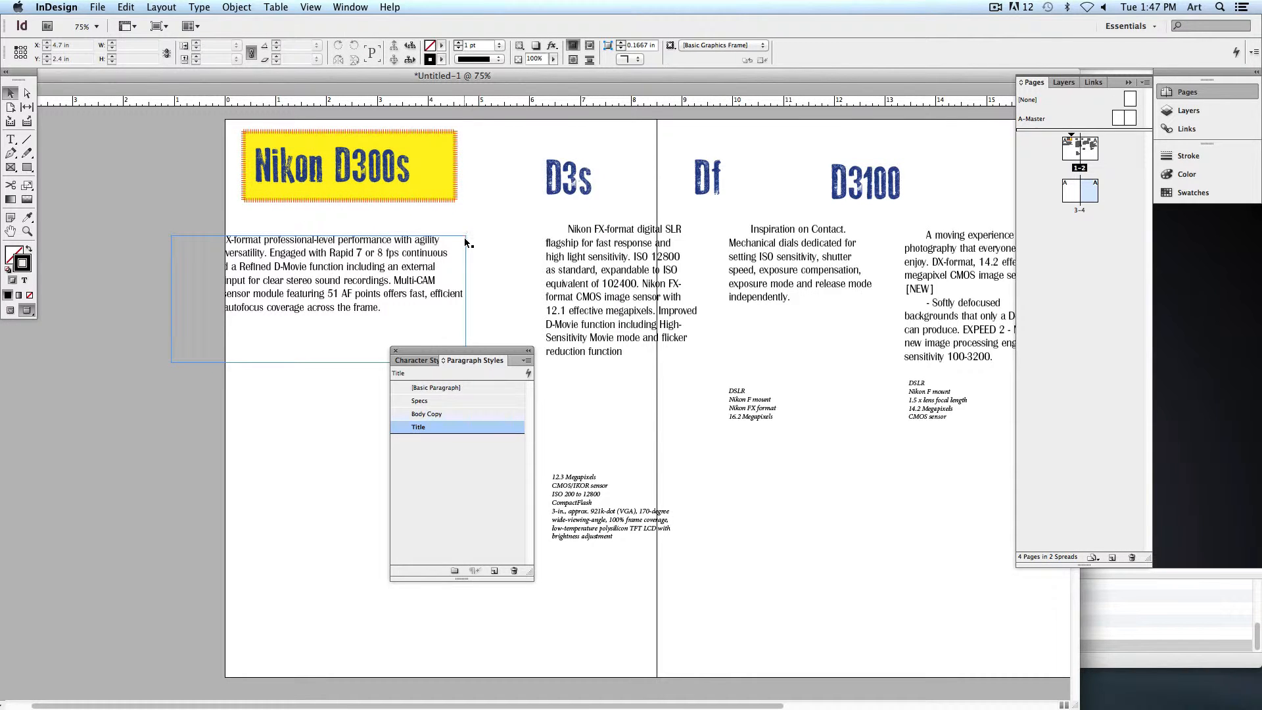
{"action": "left_click", "coordinate": [452, 201]}
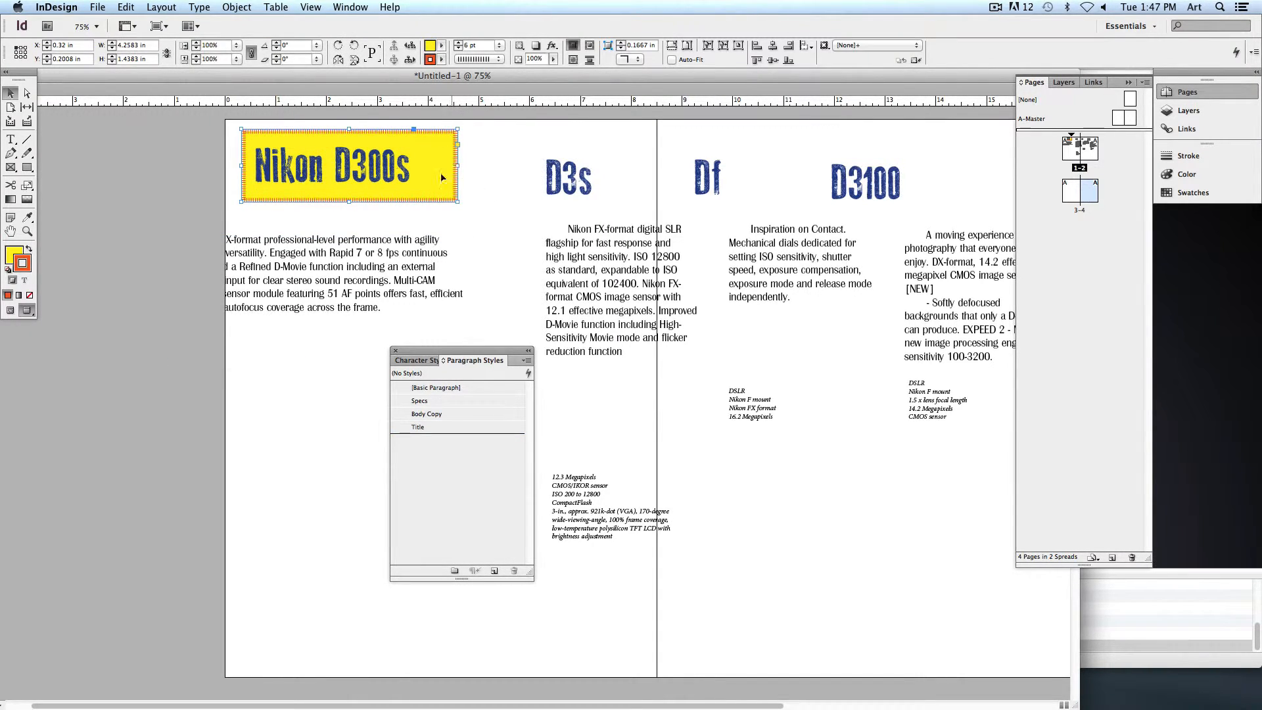
{"action": "left_click_drag", "start_coordinate": [458, 165], "coordinate": [453, 166]}
{"action": "left_click", "coordinate": [481, 167]}
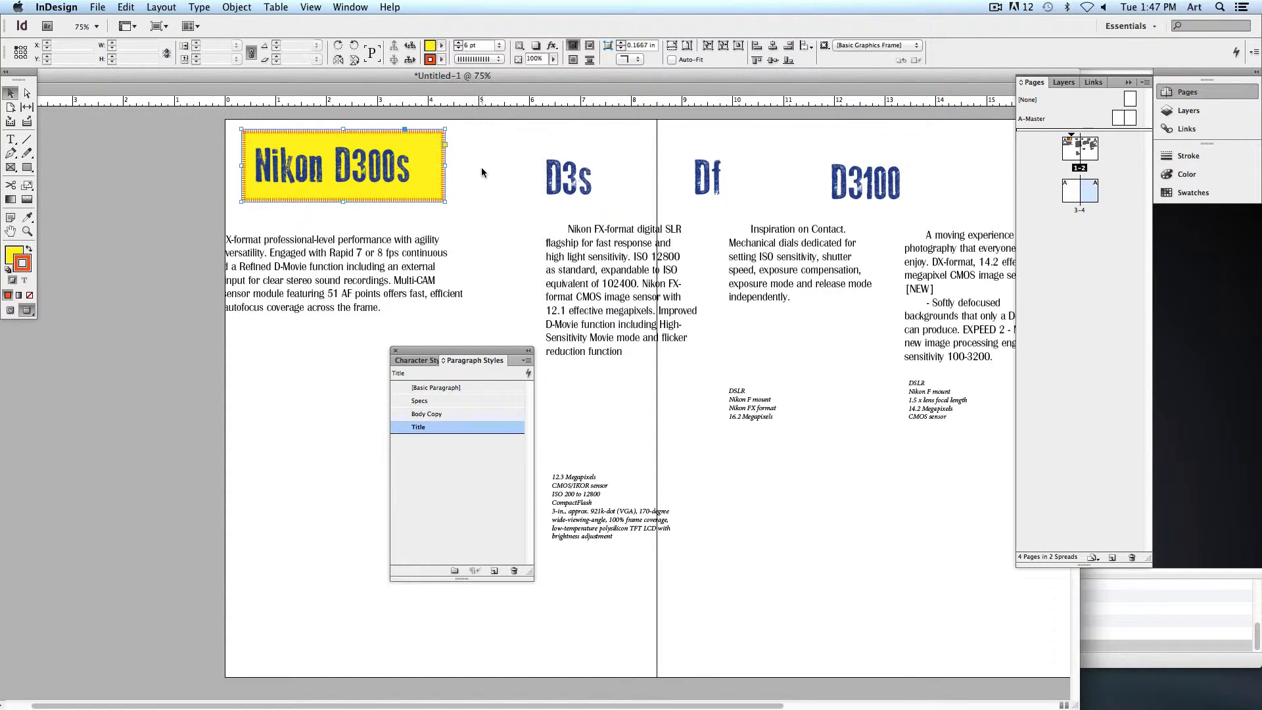
Bring up the object styles list and position it beside the paragraph styles
{"action": "left_click", "coordinate": [351, 7]}
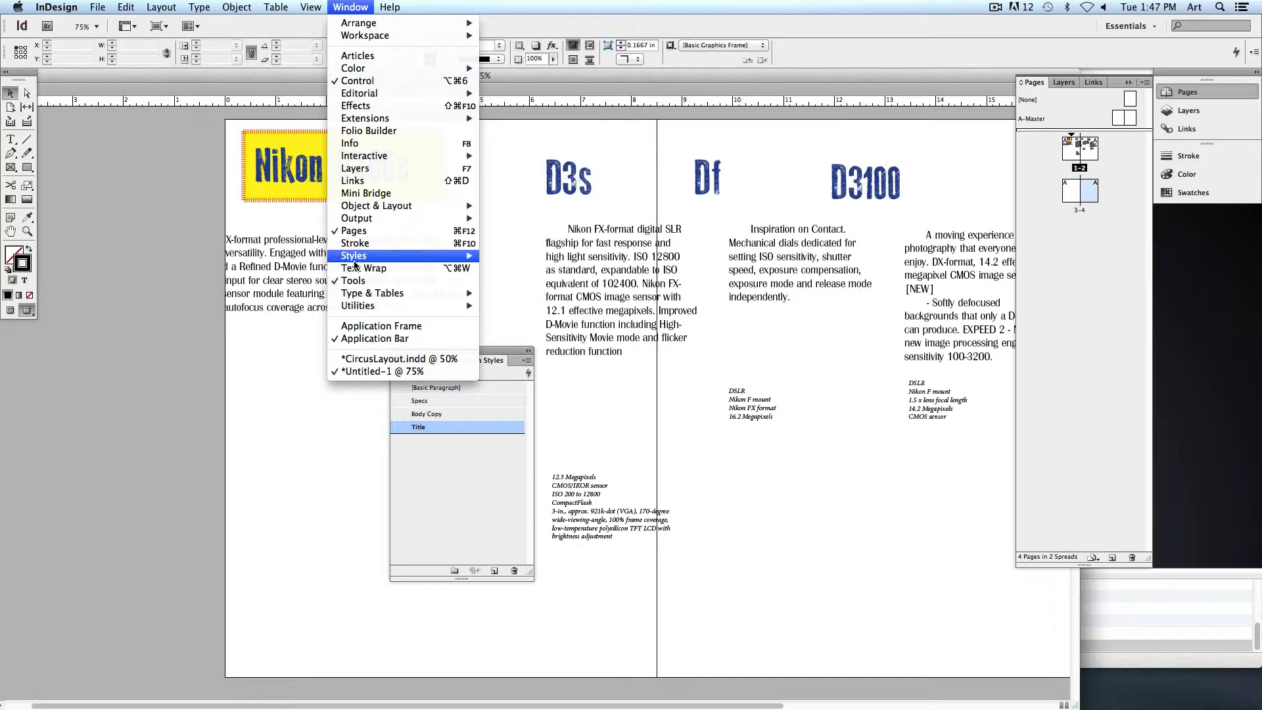
{"action": "mouse_move", "coordinate": [440, 255]}
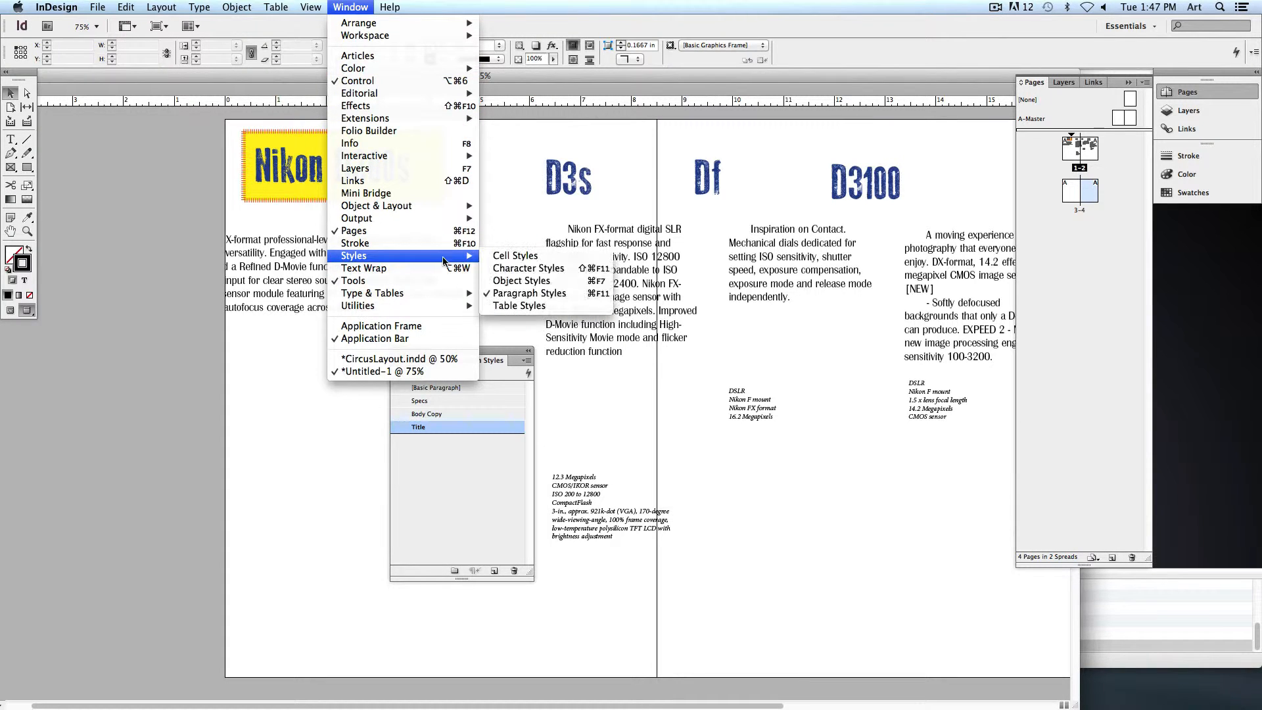
{"action": "left_click", "coordinate": [523, 281]}
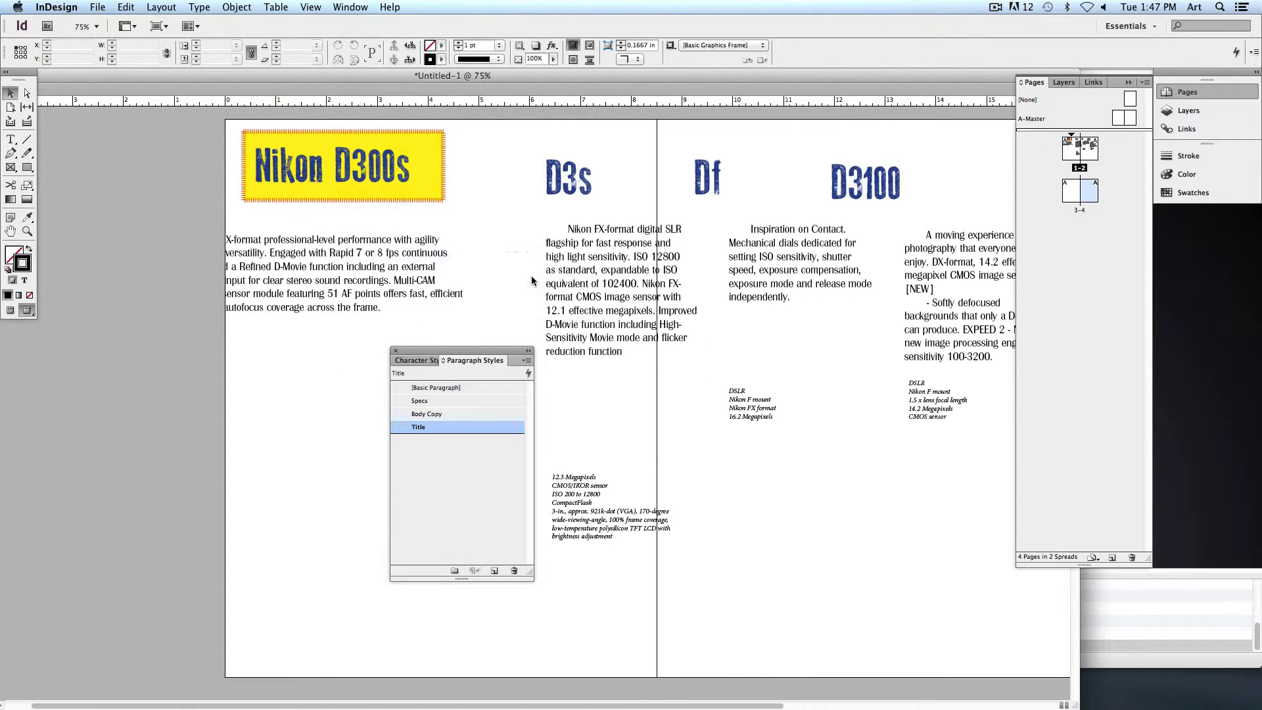
{"action": "left_click_drag", "start_coordinate": [646, 329], "coordinate": [647, 349]}
{"action": "left_click_drag", "start_coordinate": [695, 458], "coordinate": [696, 567]}
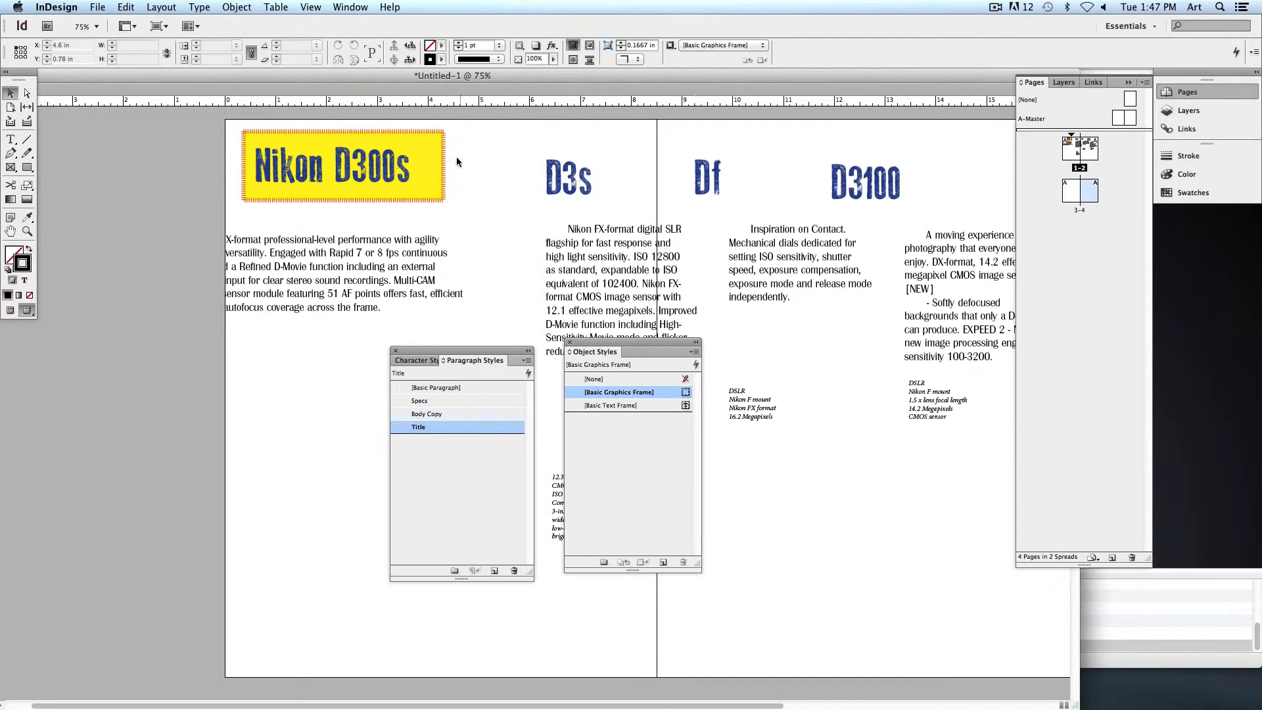
Create an object style named background box from the yellow Nikon D300s frame and deselect the frame
{"action": "left_click", "coordinate": [441, 158]}
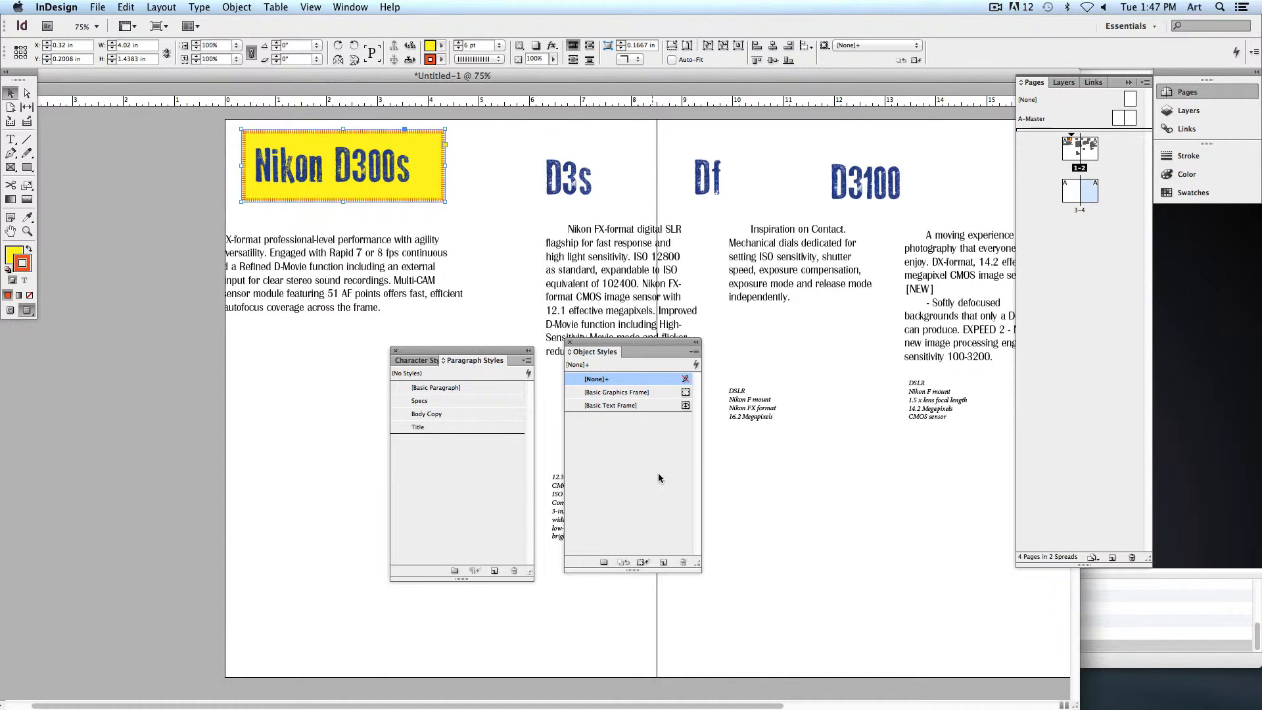
{"action": "left_click", "coordinate": [665, 563]}
{"action": "double_click", "coordinate": [644, 421]}
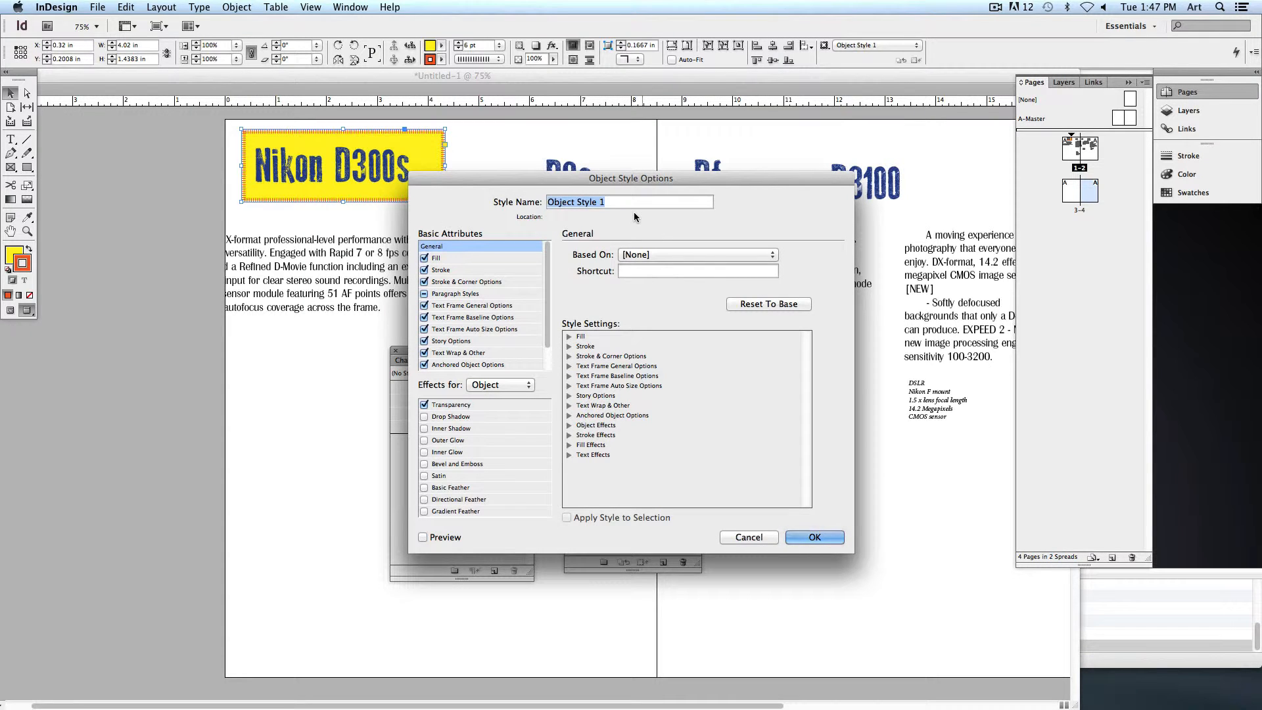
{"action": "type", "text": "background box"}
{"action": "left_click", "coordinate": [822, 537]}
{"action": "left_click", "coordinate": [489, 164]}
Draw a rectangle around each of the D3s, Df and D3100 titles, the D3100 one about 2.54 by 1.44 in
{"action": "left_click", "coordinate": [27, 167]}
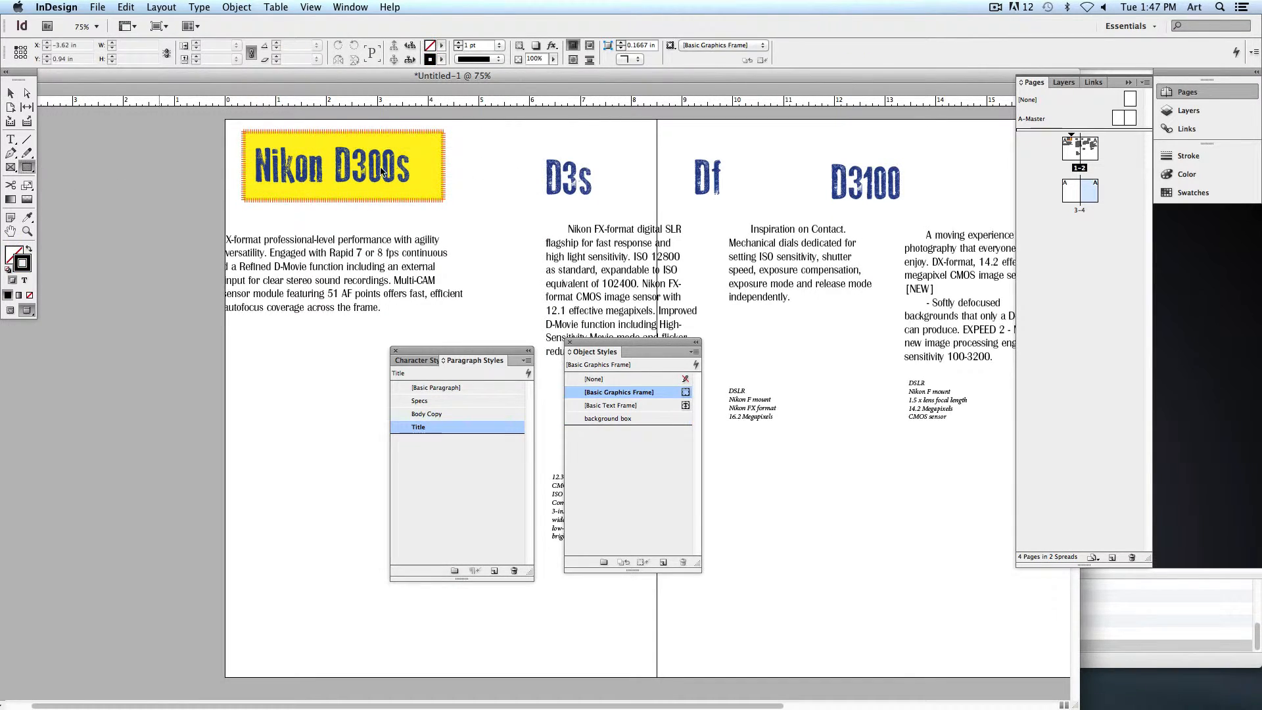
{"action": "left_click_drag", "start_coordinate": [518, 137], "coordinate": [638, 216]}
{"action": "left_click_drag", "start_coordinate": [670, 137], "coordinate": [747, 210]}
{"action": "left_click_drag", "start_coordinate": [801, 136], "coordinate": [929, 210]}
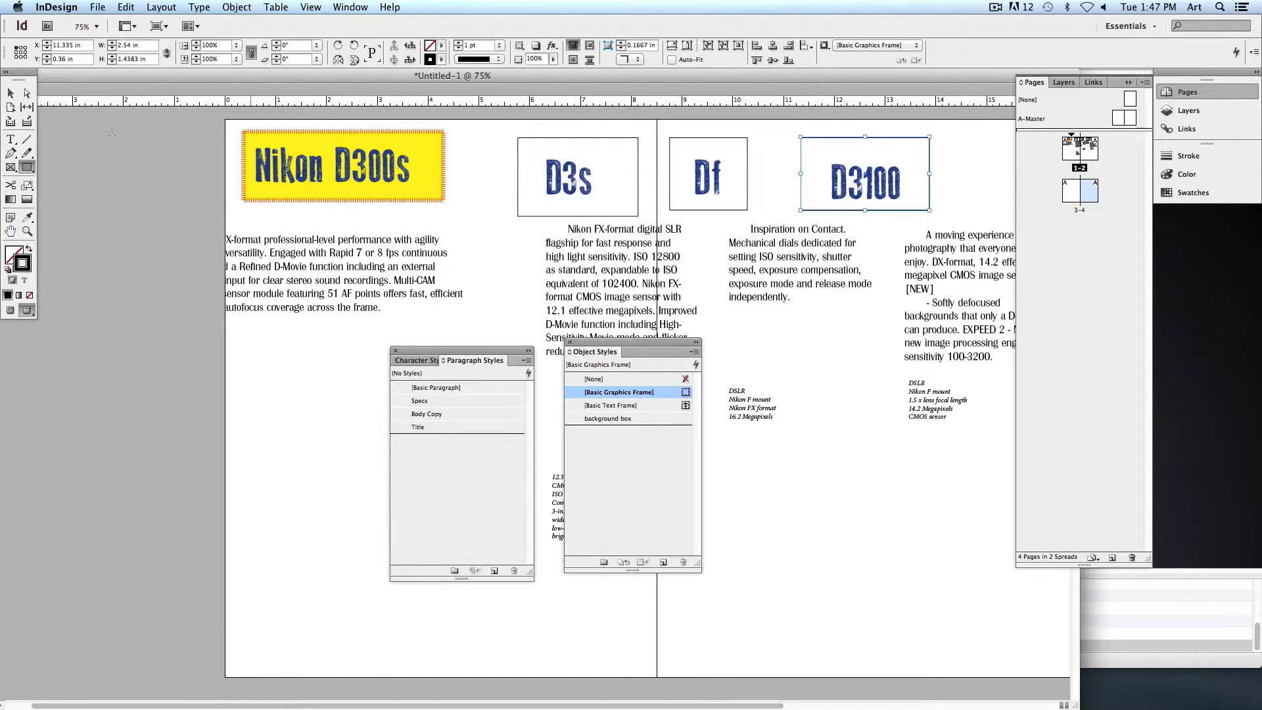
Apply the background box object style to the D3s, Df and D3100 rectangles and close the object styles list
{"action": "left_click", "coordinate": [10, 92]}
{"action": "left_click", "coordinate": [710, 139], "text": "shift"}
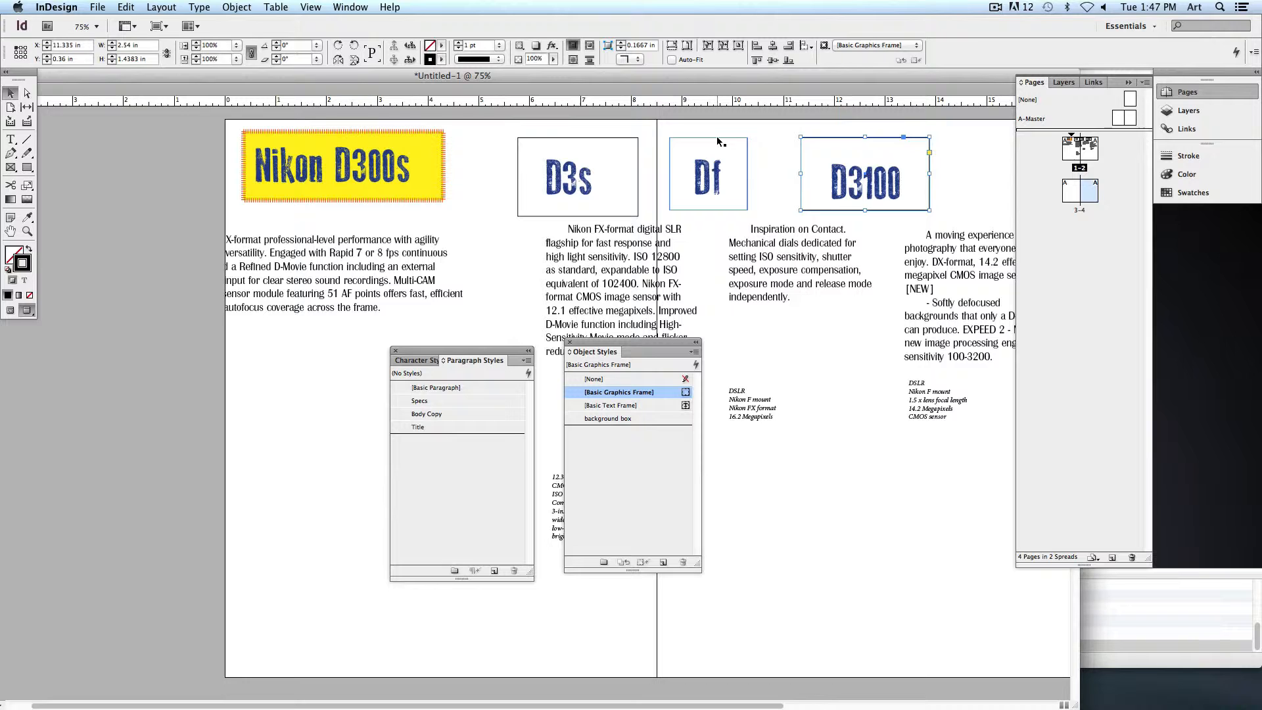
{"action": "left_click", "coordinate": [636, 139], "text": "shift"}
{"action": "left_click", "coordinate": [611, 419]}
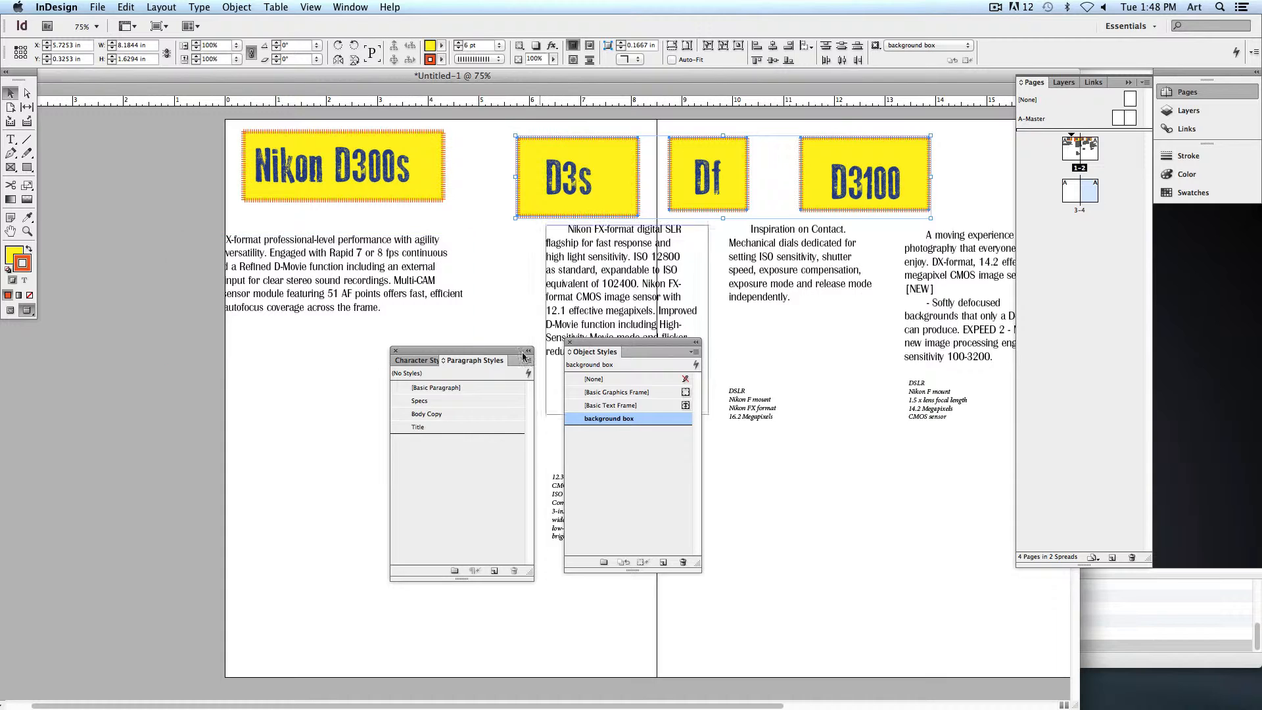
{"action": "left_click", "coordinate": [569, 342]}
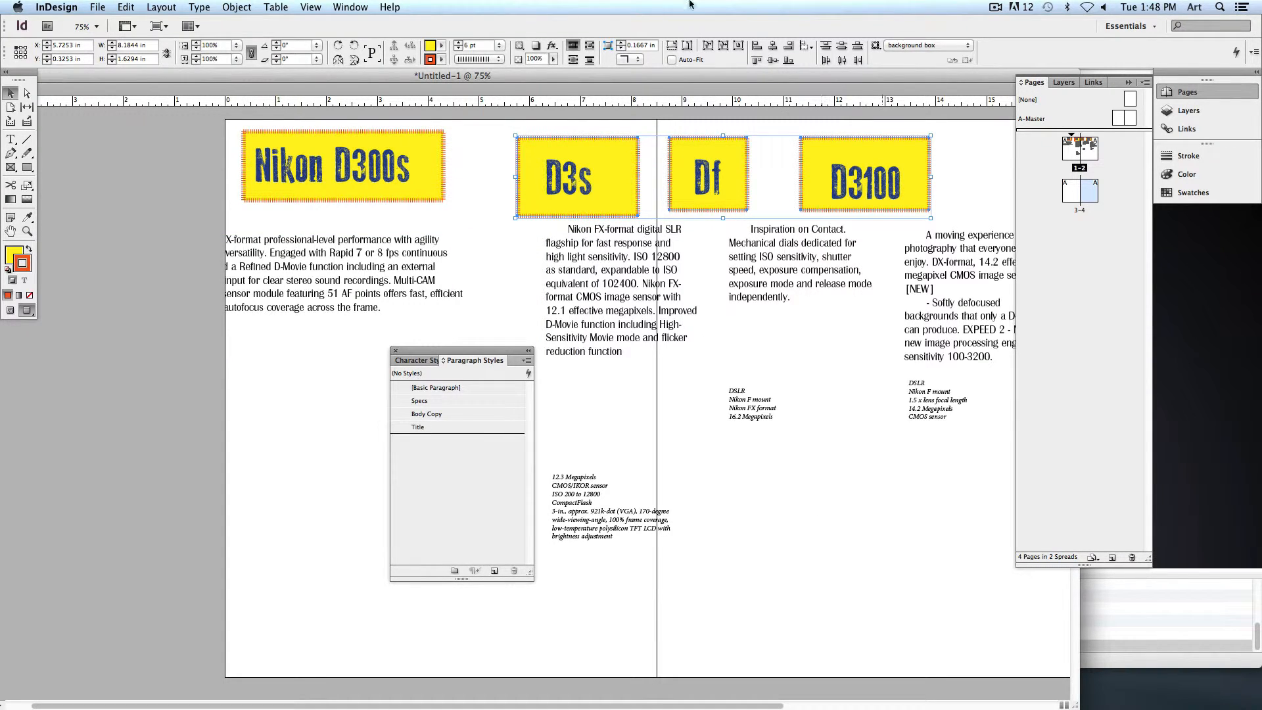
Return from preview to the normal view with frame edges, deselect the boxes and show the spread at 50%
{"action": "key", "text": "w"}
{"action": "left_click", "coordinate": [54, 371]}
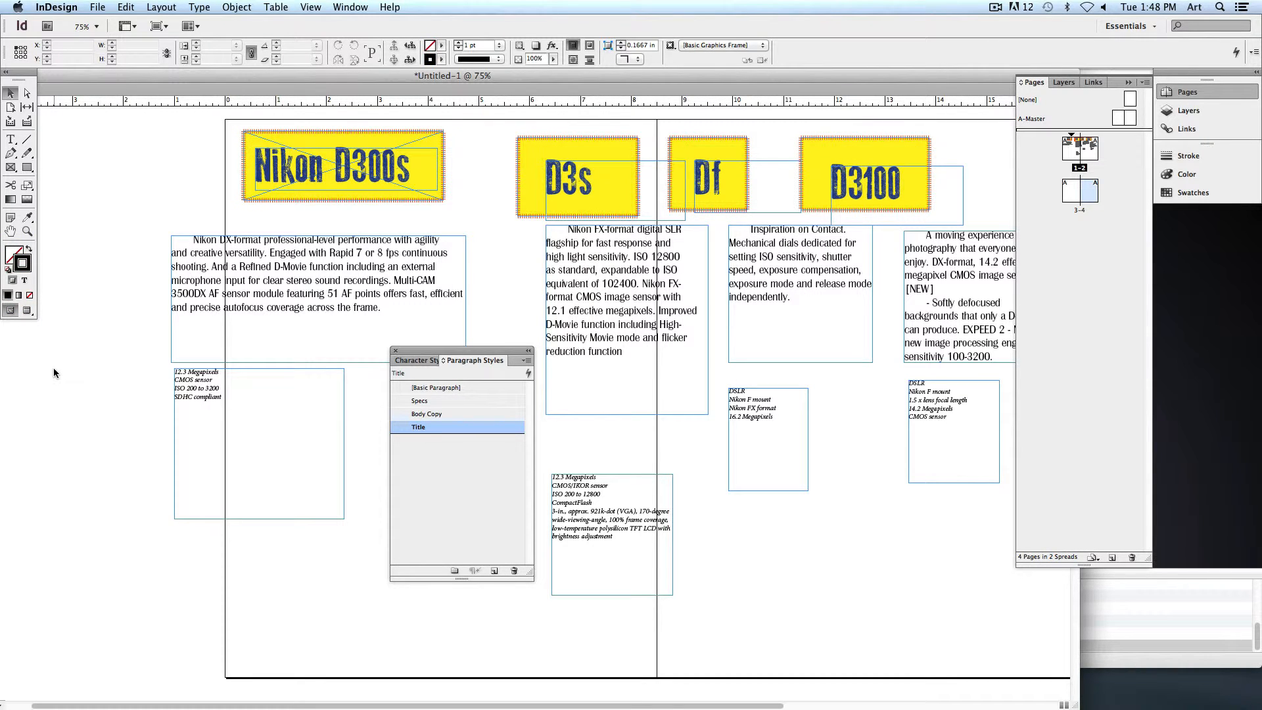
{"action": "key", "text": "super+minus"}
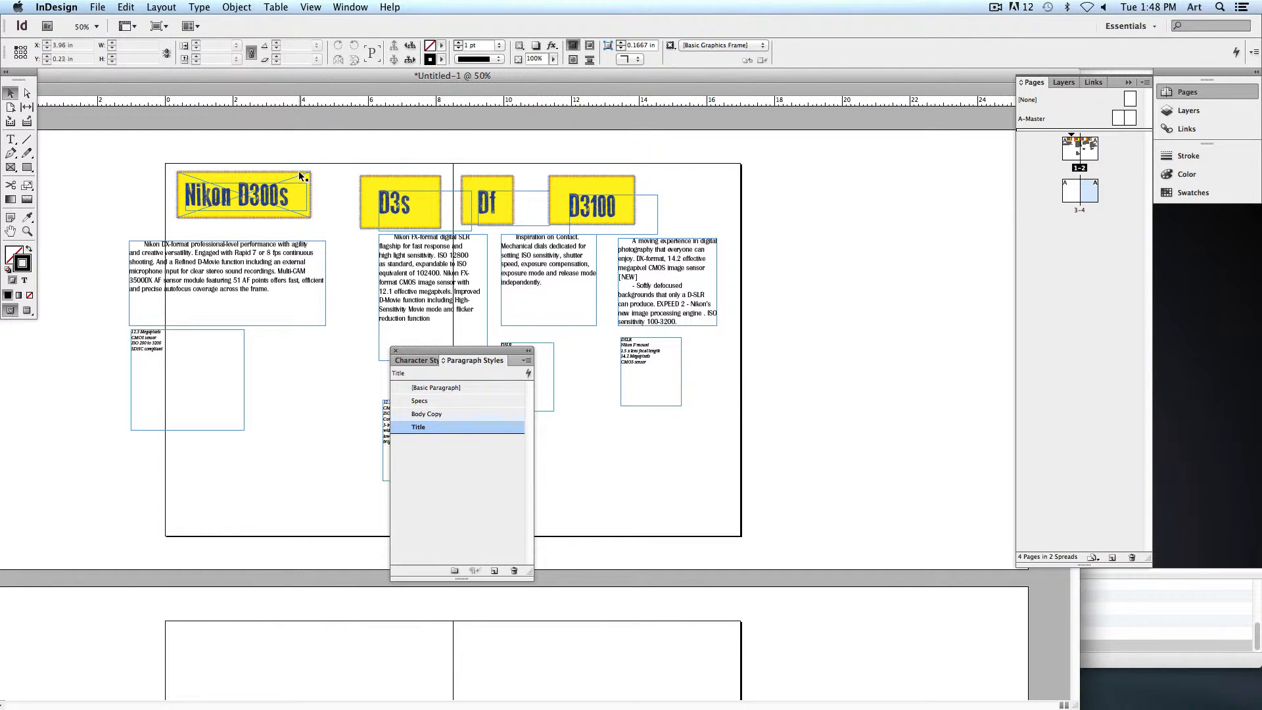
Move the yellow background box off the Nikon D300s title onto the pasteboard and park the floating paragraph styles clear of the spread
{"action": "left_click_drag", "start_coordinate": [300, 176], "coordinate": [141, 167]}
{"action": "scroll", "coordinate": [350, 267], "scroll_direction": "down", "scroll_amount": 1}
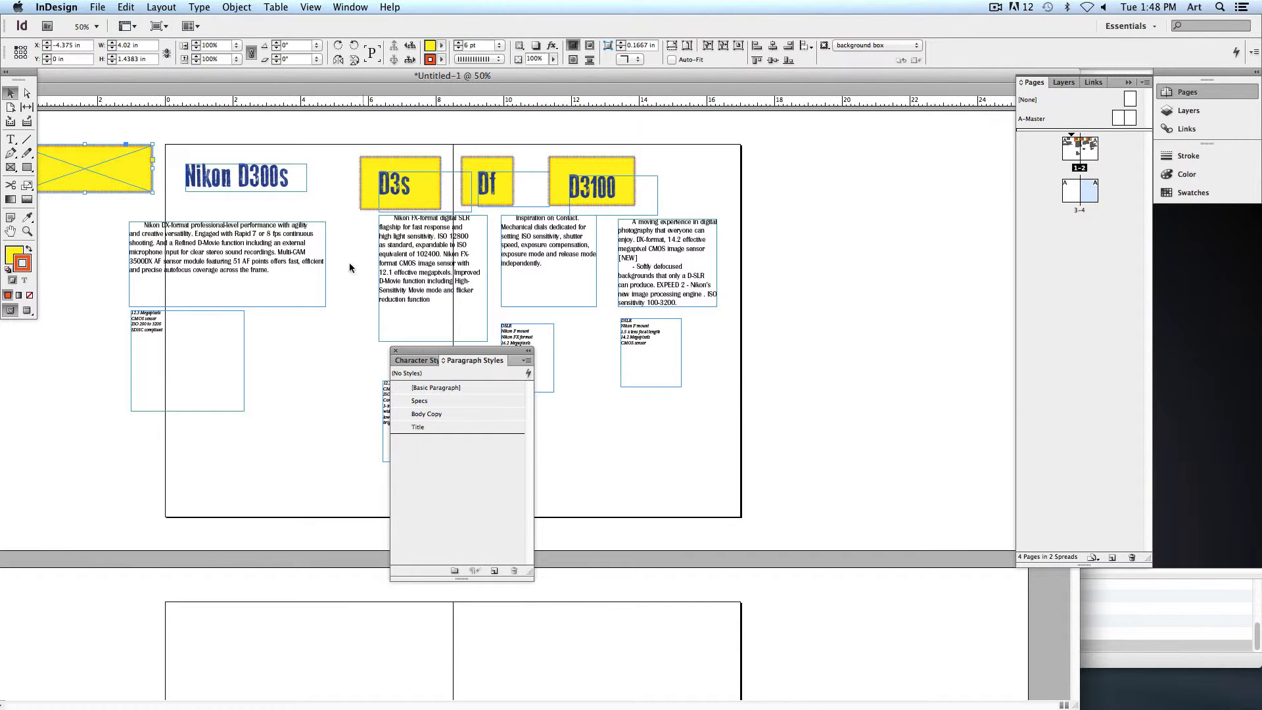
{"action": "left_click_drag", "start_coordinate": [420, 356], "coordinate": [1183, 313]}
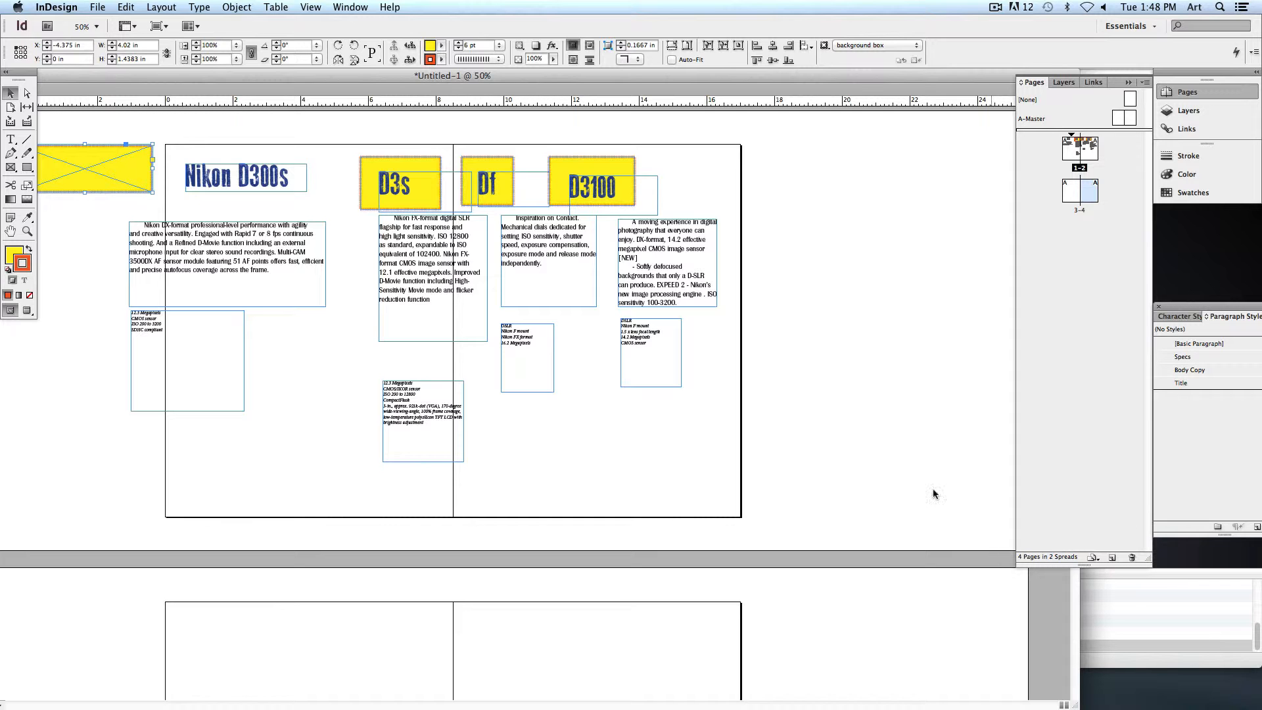
Switch to TextEdit and review the camera descriptions in the Nikon Camera Descriptions document through the Nikon 1 J2 entry
{"action": "left_click_drag", "start_coordinate": [585, 75], "coordinate": [566, 384]}
{"action": "left_click", "coordinate": [554, 258]}
{"action": "scroll", "coordinate": [397, 161], "scroll_direction": "up", "scroll_amount": 5}
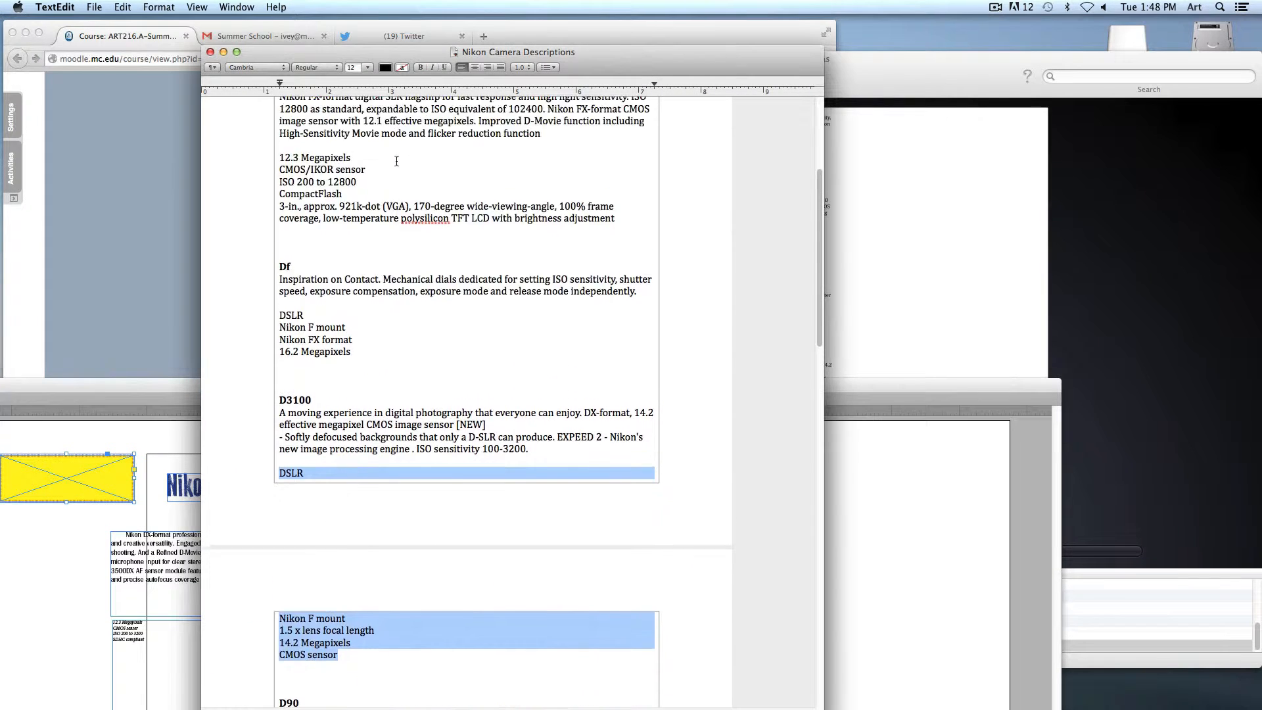
{"action": "scroll", "coordinate": [331, 250], "scroll_direction": "down", "scroll_amount": 8}
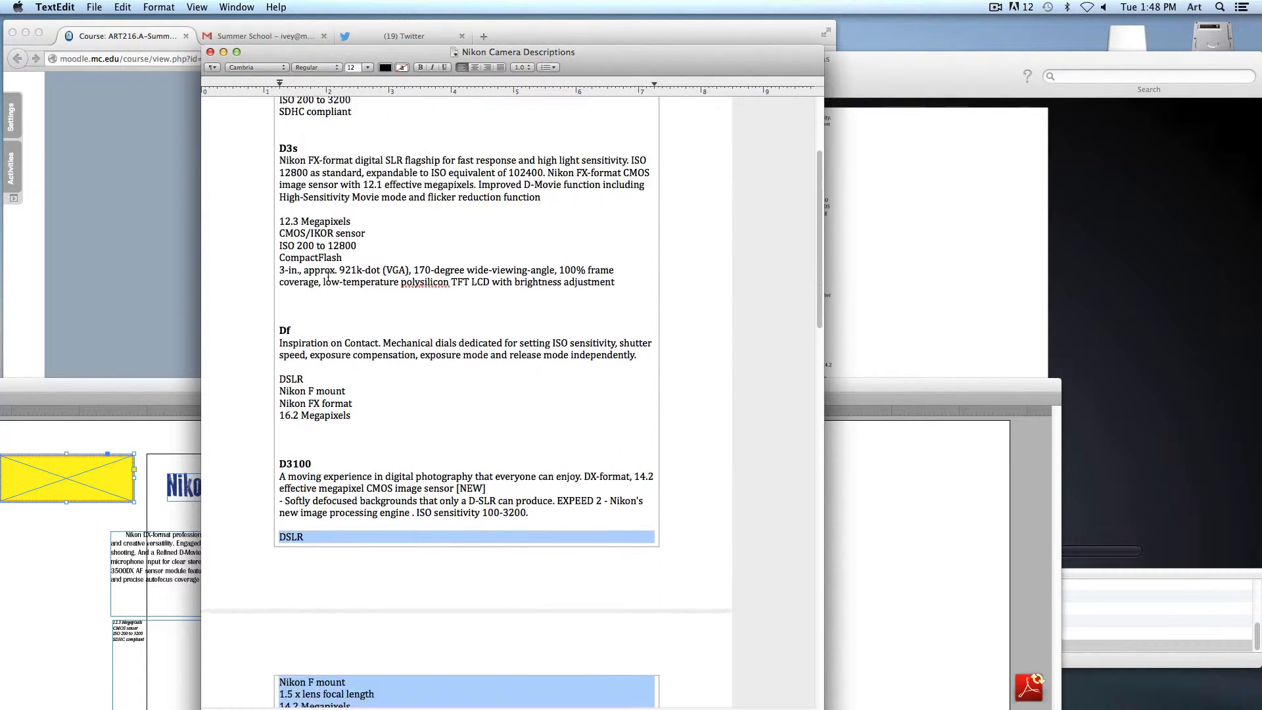
{"action": "scroll", "coordinate": [332, 308], "scroll_direction": "down", "scroll_amount": 10}
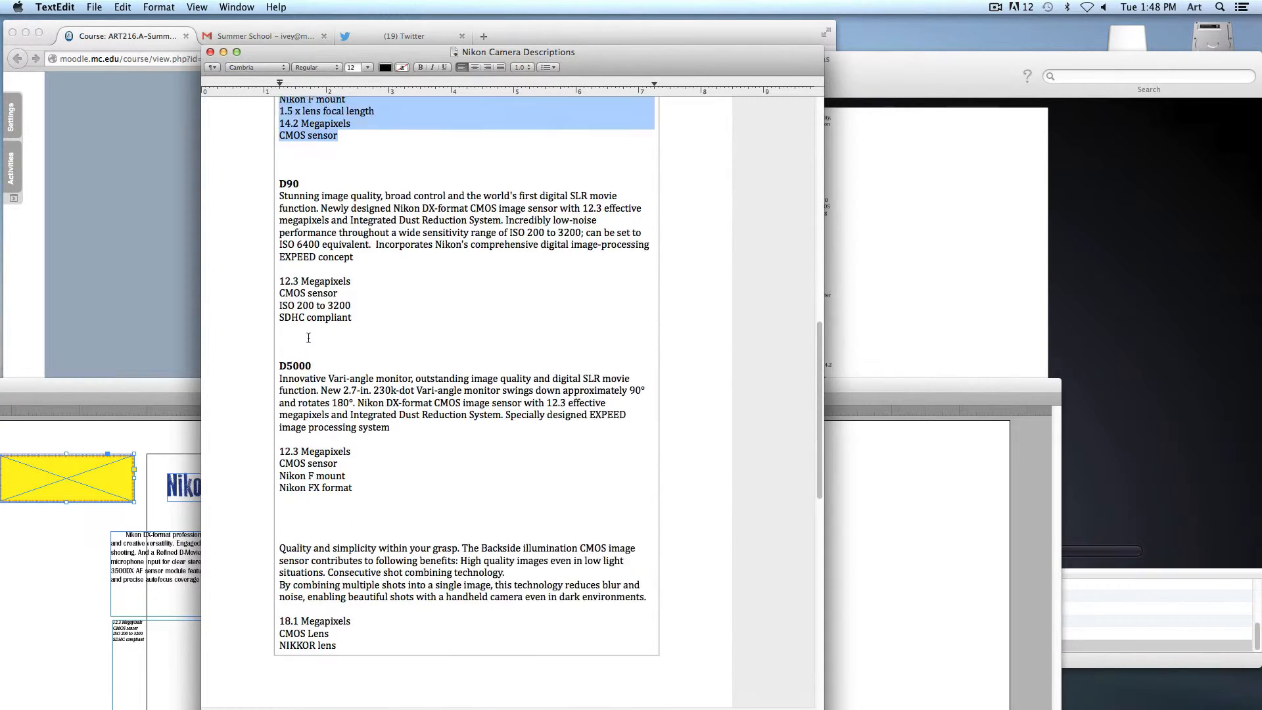
{"action": "scroll", "coordinate": [313, 353], "scroll_direction": "down", "scroll_amount": 8}
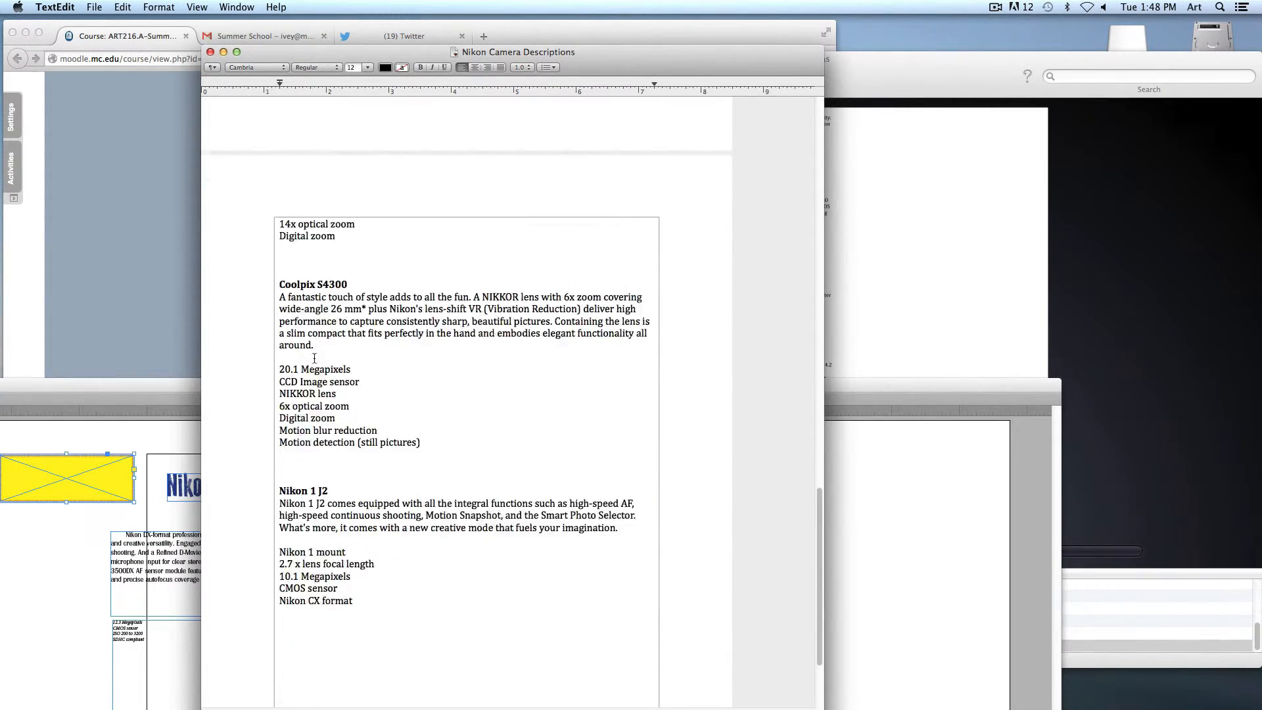
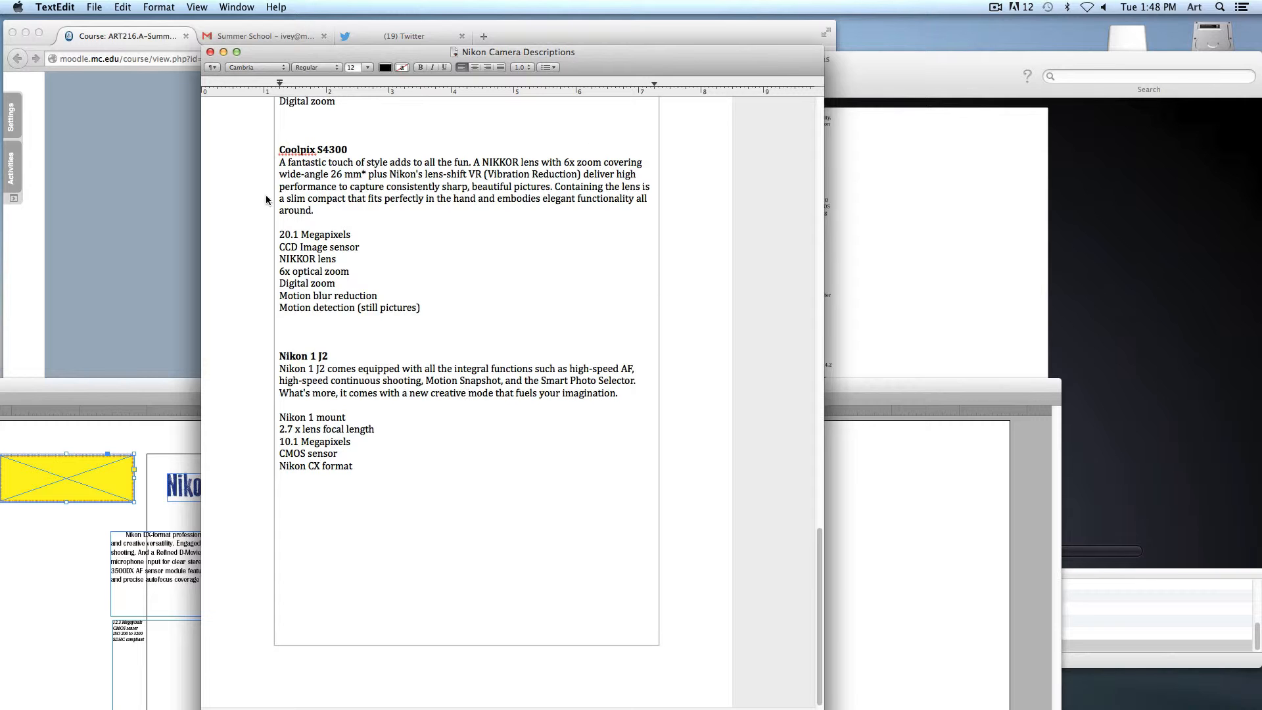
Return to InDesign and examine how photos, titles, descriptions and specs are arranged on the first spread of CircusLayout.indd
{"action": "left_click", "coordinate": [1177, 579]}
{"action": "left_click_drag", "start_coordinate": [781, 385], "coordinate": [912, 123]}
{"action": "left_click_drag", "start_coordinate": [103, 123], "coordinate": [268, 77]}
{"action": "left_click", "coordinate": [178, 90]}
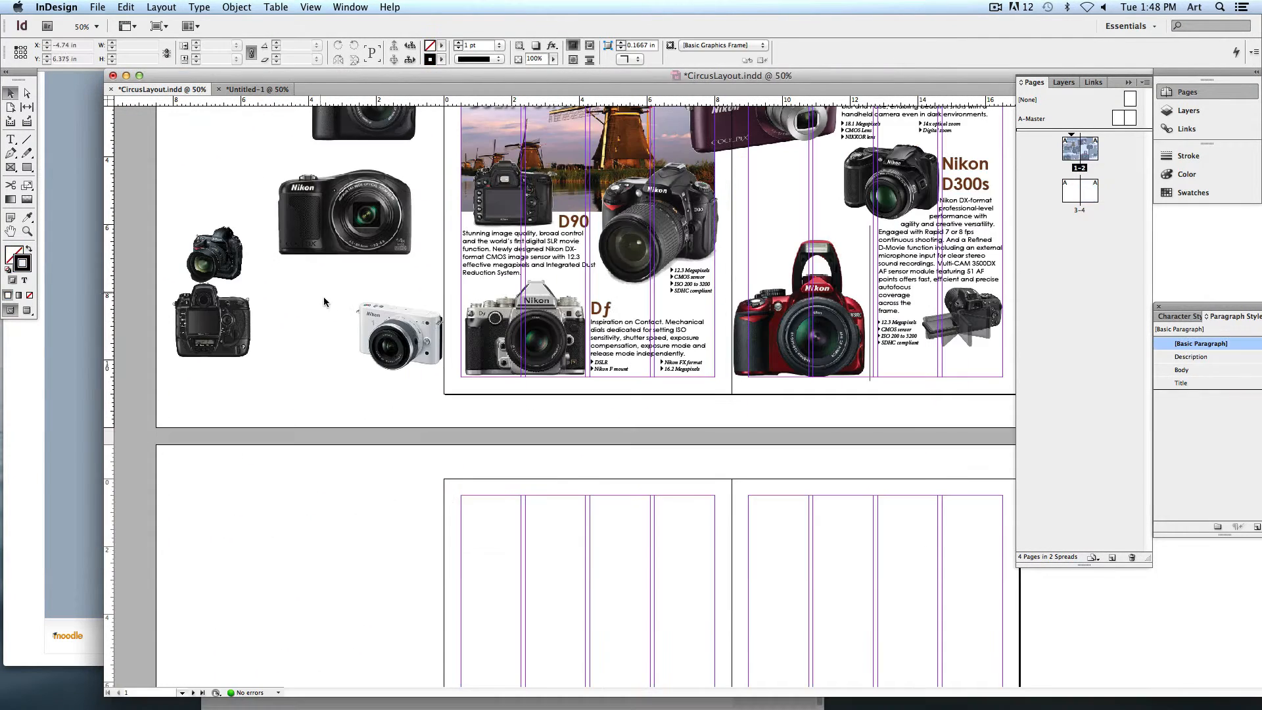
{"action": "left_click_drag", "start_coordinate": [282, 336], "coordinate": [283, 481]}
{"action": "left_click", "coordinate": [638, 378]}
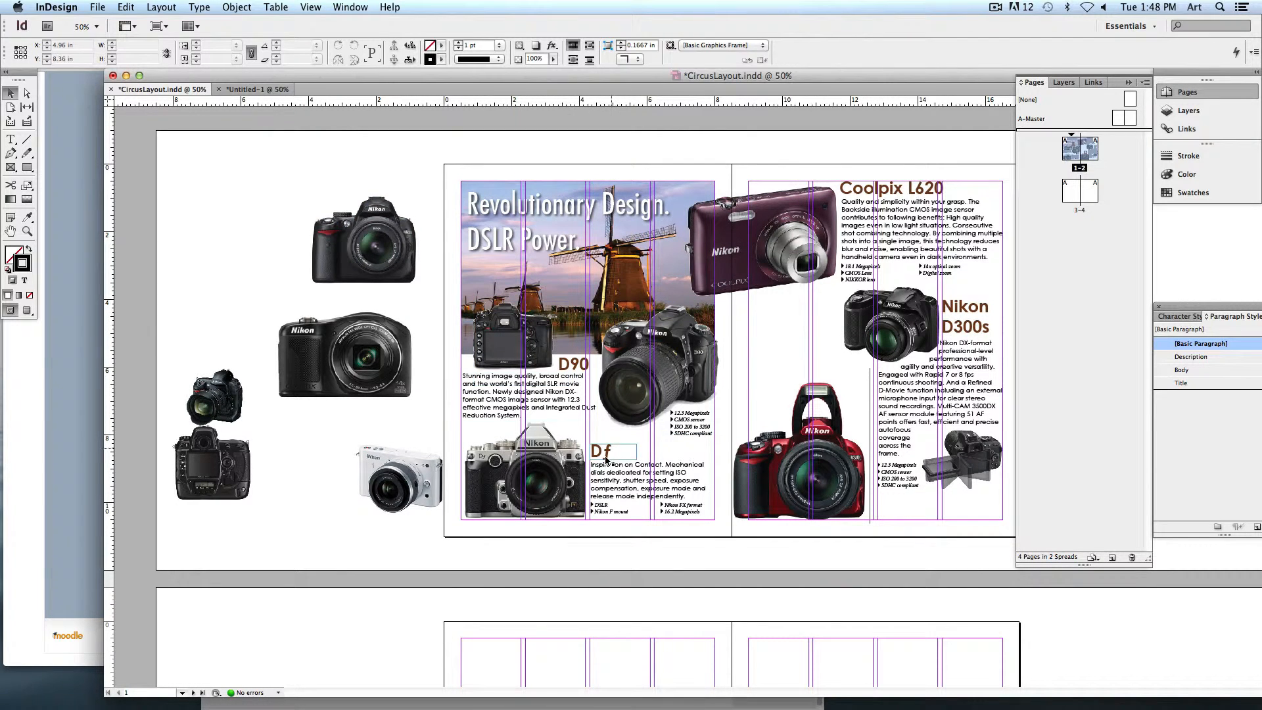
{"action": "left_click", "coordinate": [613, 488]}
{"action": "left_click_drag", "start_coordinate": [734, 450], "coordinate": [695, 215]}
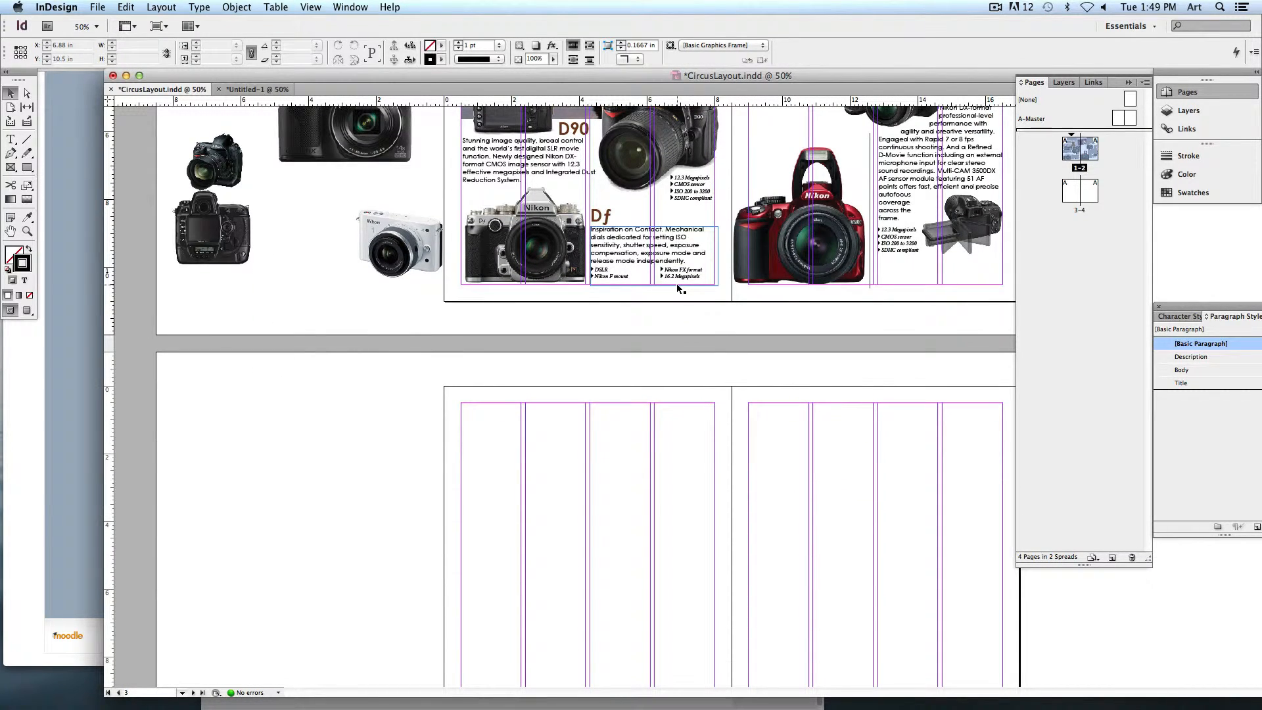
{"action": "left_click_drag", "start_coordinate": [673, 311], "coordinate": [668, 415]}
{"action": "left_click_drag", "start_coordinate": [447, 269], "coordinate": [441, 344]}
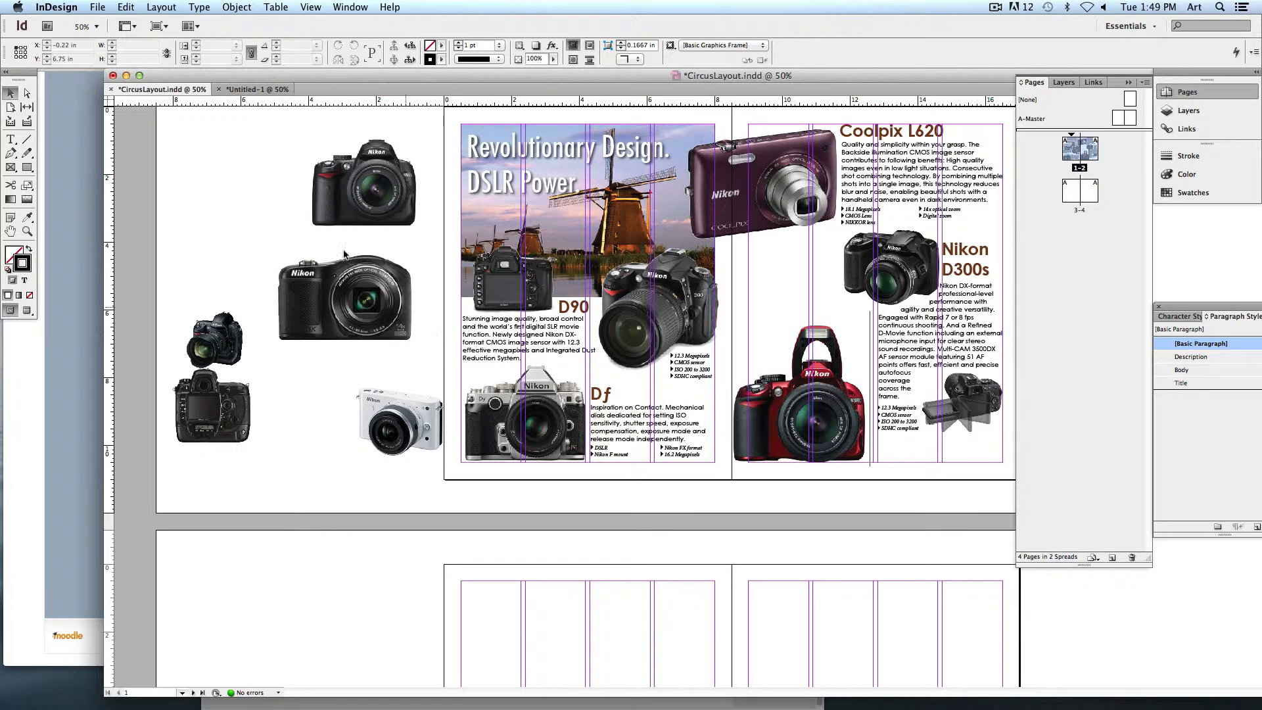
Go back to the Untitled-1 document, deselect the yellow box and show the blank spread of pages 3–4
{"action": "left_click", "coordinate": [246, 90]}
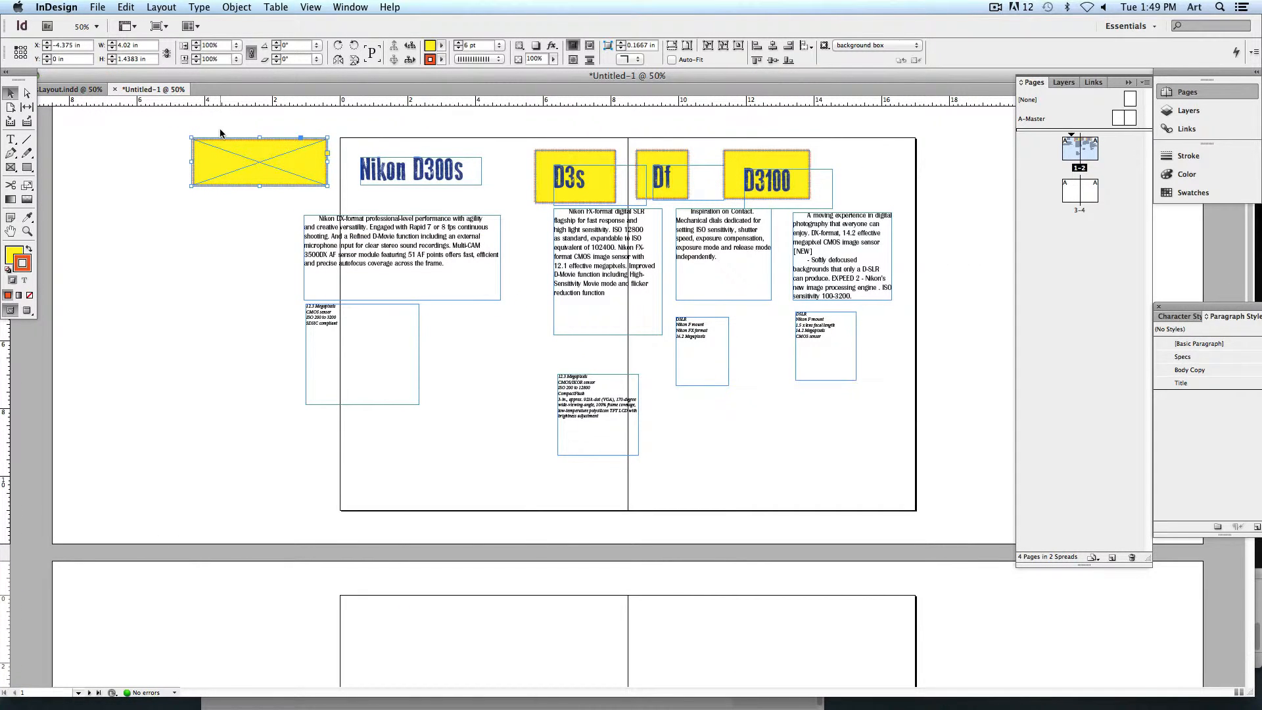
{"action": "left_click", "coordinate": [231, 417]}
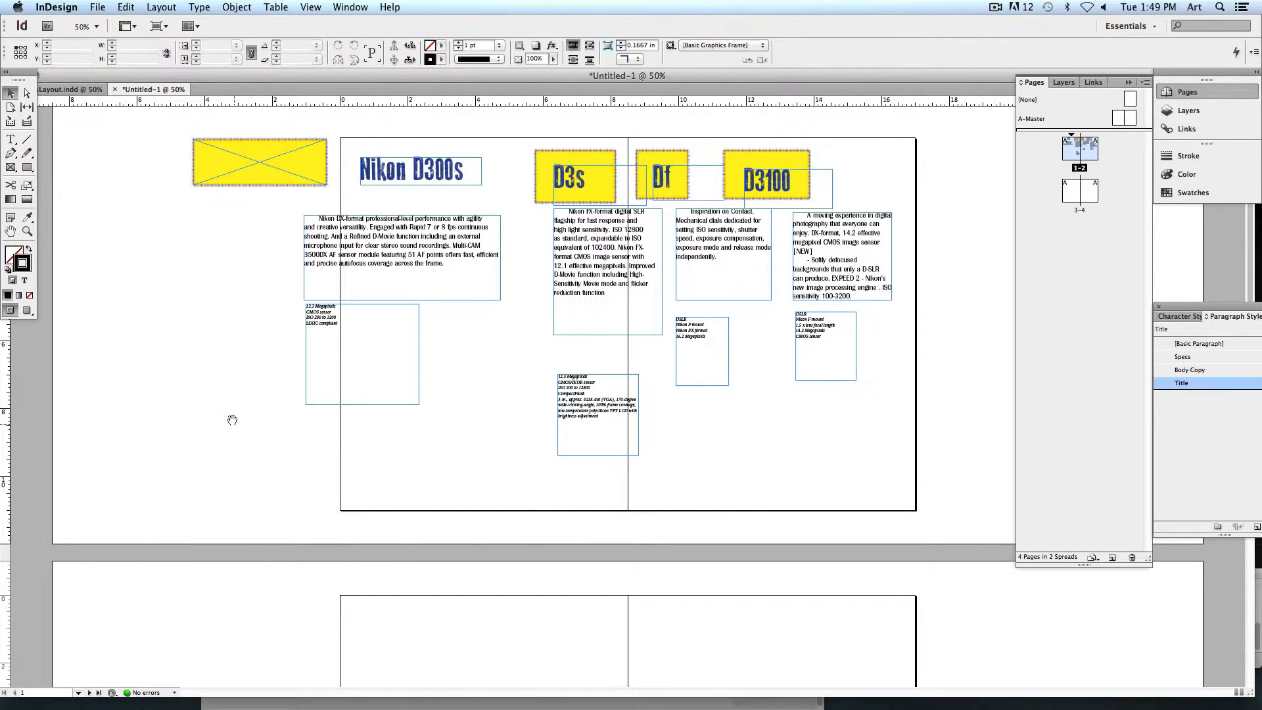
{"action": "scroll", "coordinate": [225, 403], "scroll_direction": "down", "scroll_amount": 1}
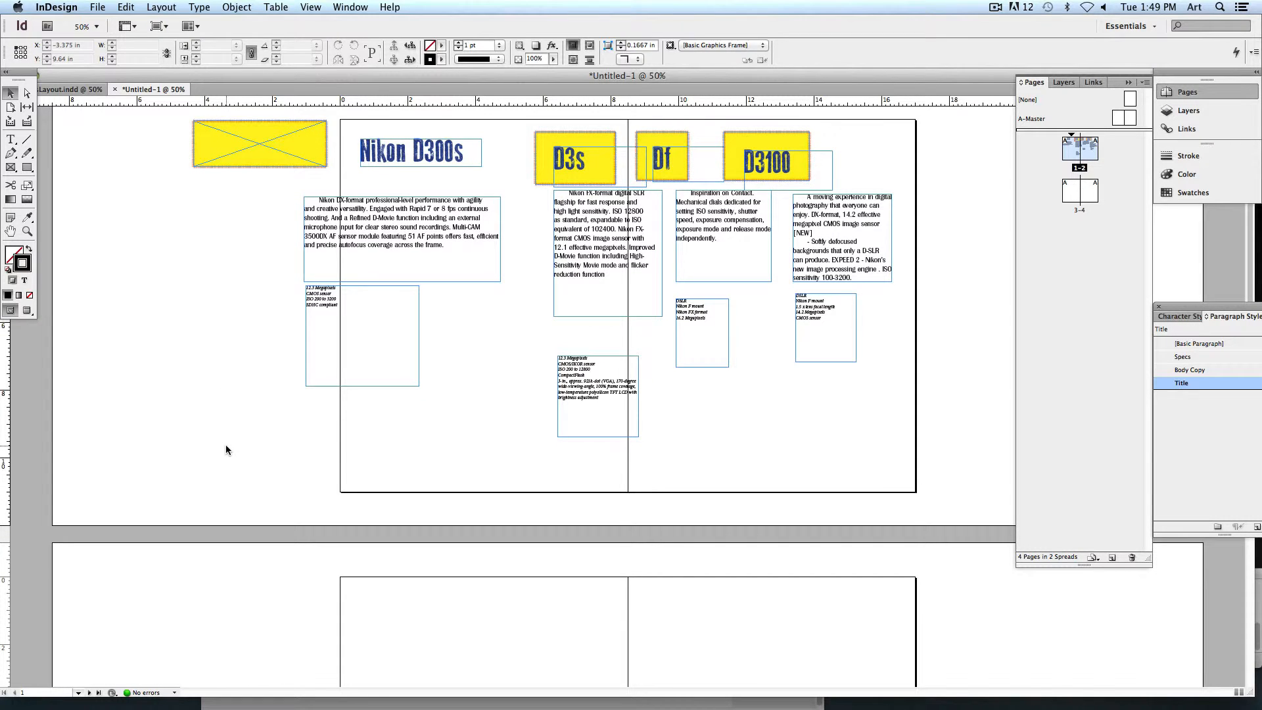
{"action": "scroll", "coordinate": [230, 401], "scroll_direction": "down", "scroll_amount": 5}
{"action": "scroll", "coordinate": [447, 276], "scroll_direction": "down", "scroll_amount": 5}
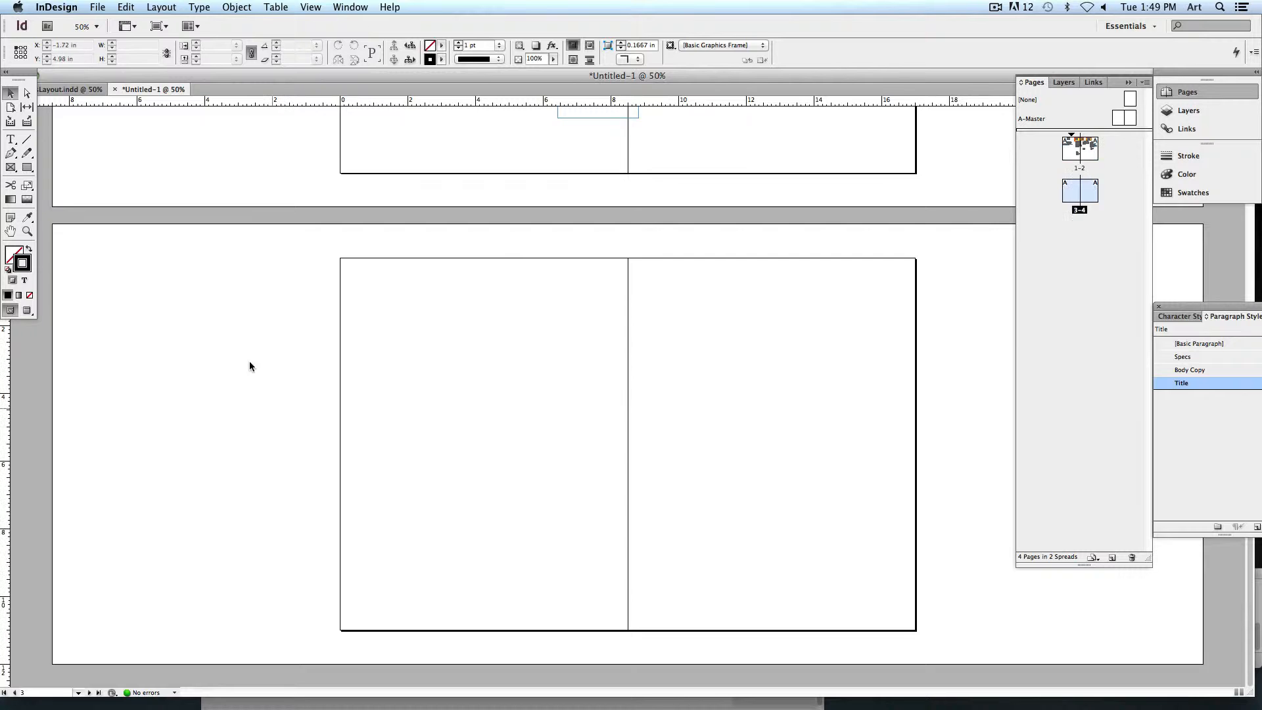
{"action": "left_click", "coordinate": [97, 7]}
{"action": "left_click", "coordinate": [117, 158]}
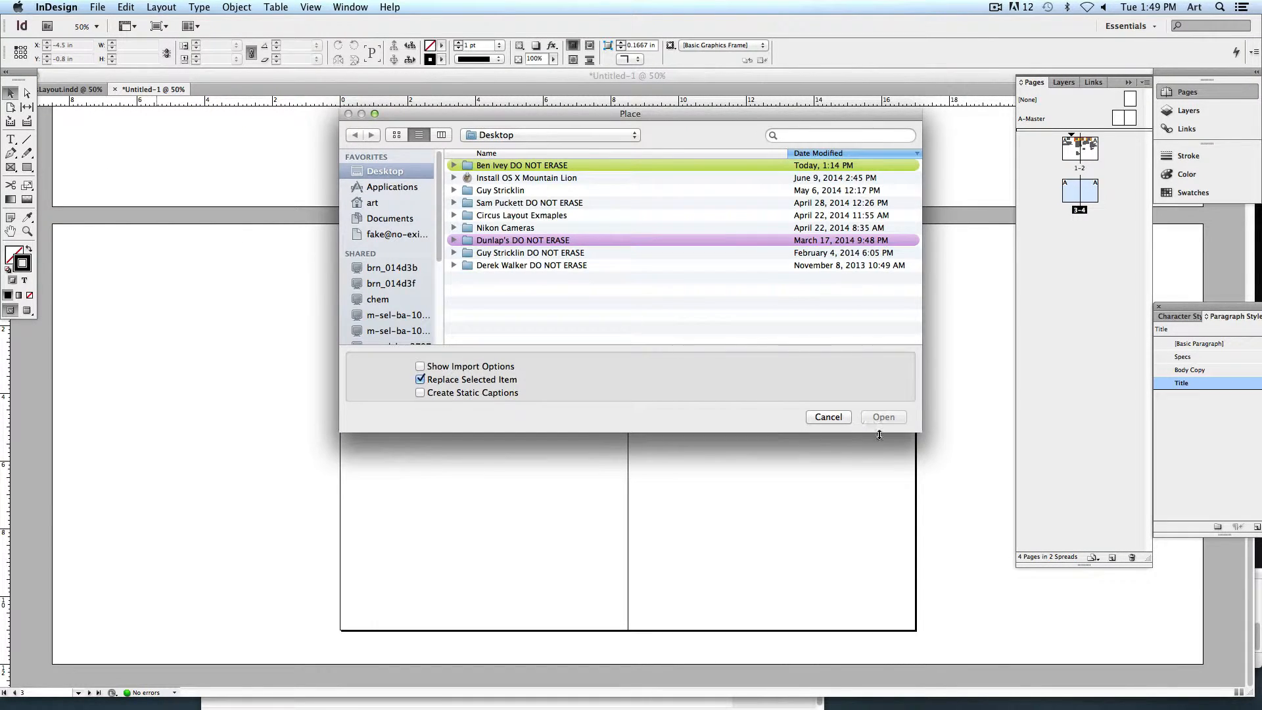
{"action": "left_click", "coordinate": [828, 417]}
{"action": "left_click", "coordinate": [11, 167]}
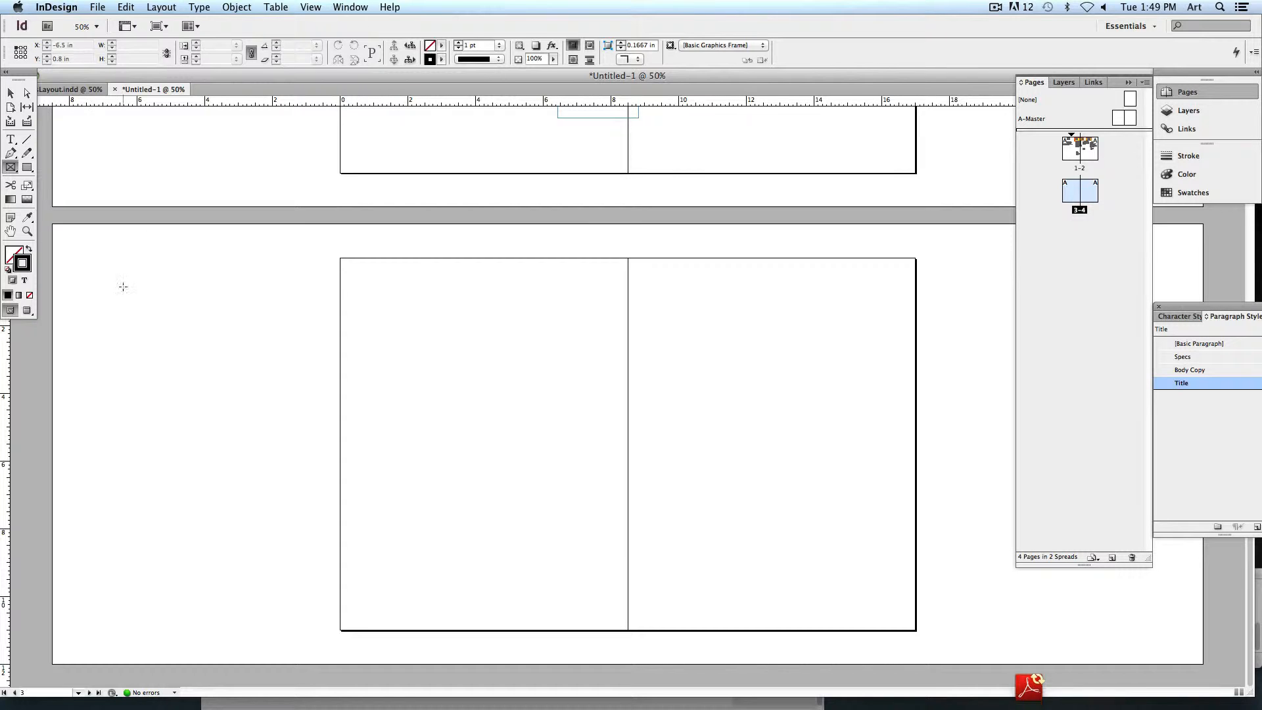
{"action": "left_click_drag", "start_coordinate": [107, 269], "coordinate": [225, 367]}
{"action": "key", "text": "Delete"}
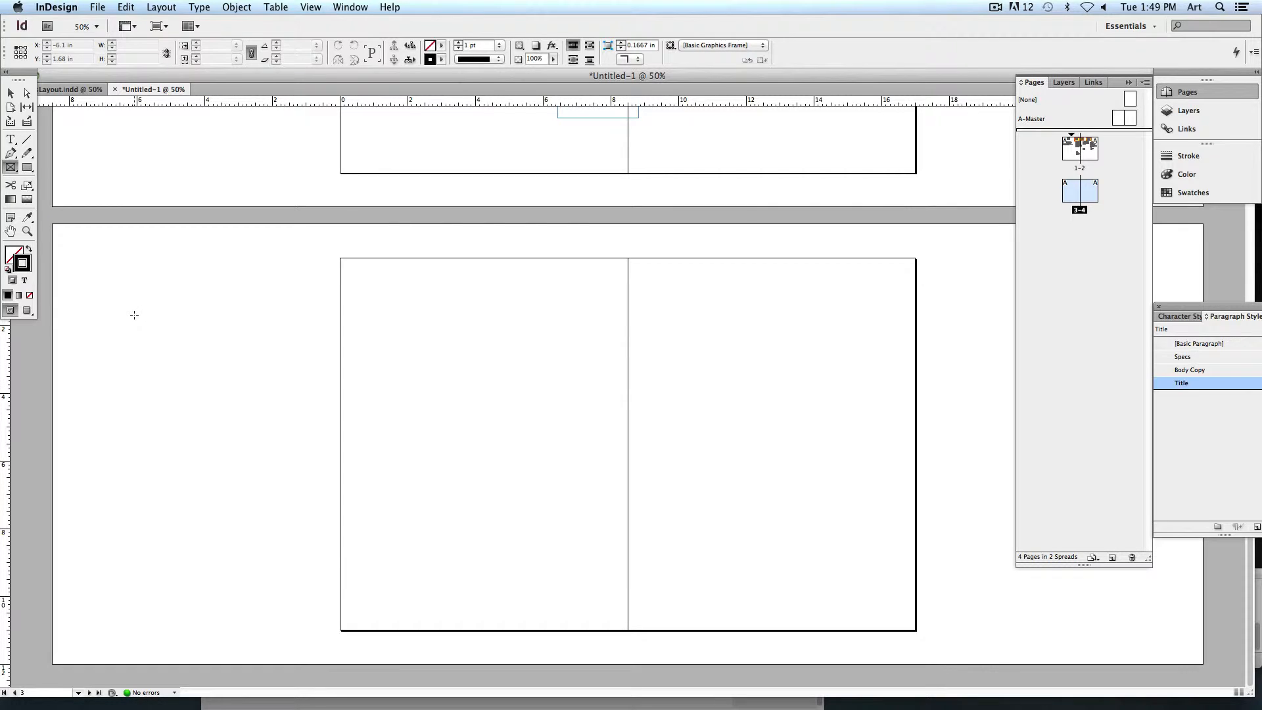
Switch to Finder and browse the previews of the image files in the Nikon Cameras folder
{"action": "left_click_drag", "start_coordinate": [256, 76], "coordinate": [225, 474]}
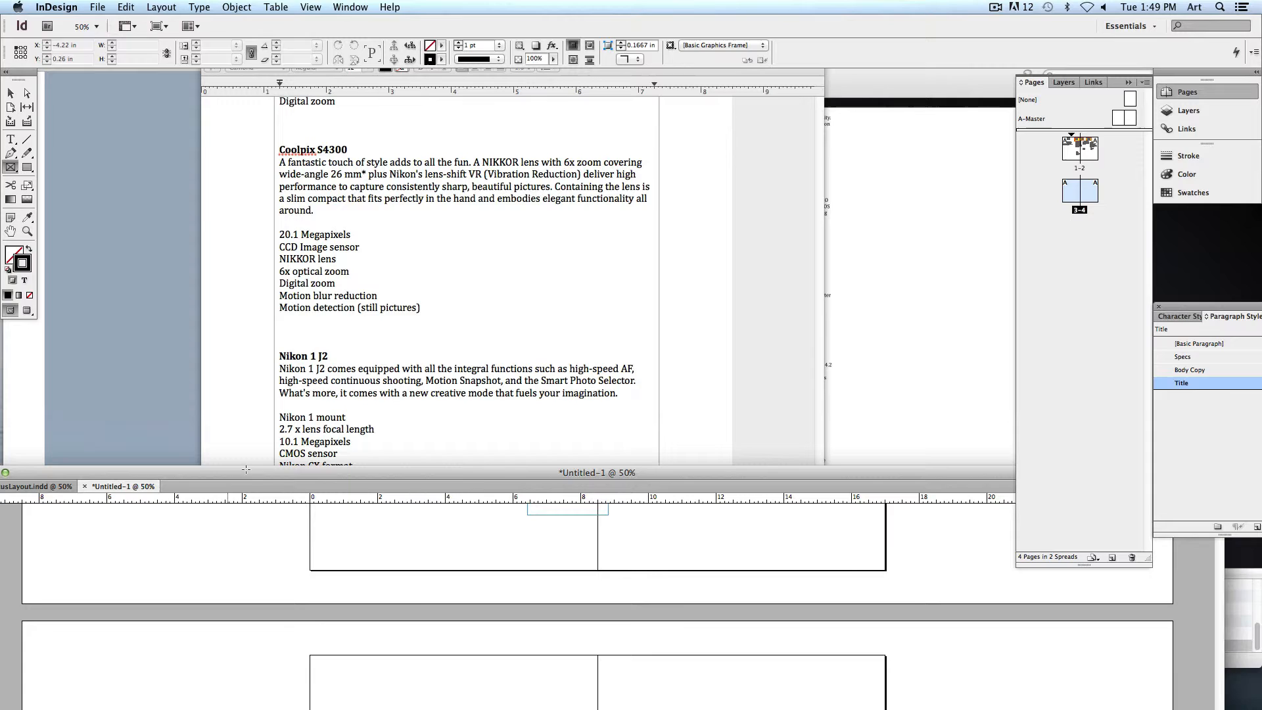
{"action": "left_click", "coordinate": [897, 294]}
{"action": "left_click_drag", "start_coordinate": [845, 571], "coordinate": [841, 372]}
{"action": "left_click", "coordinate": [659, 241]}
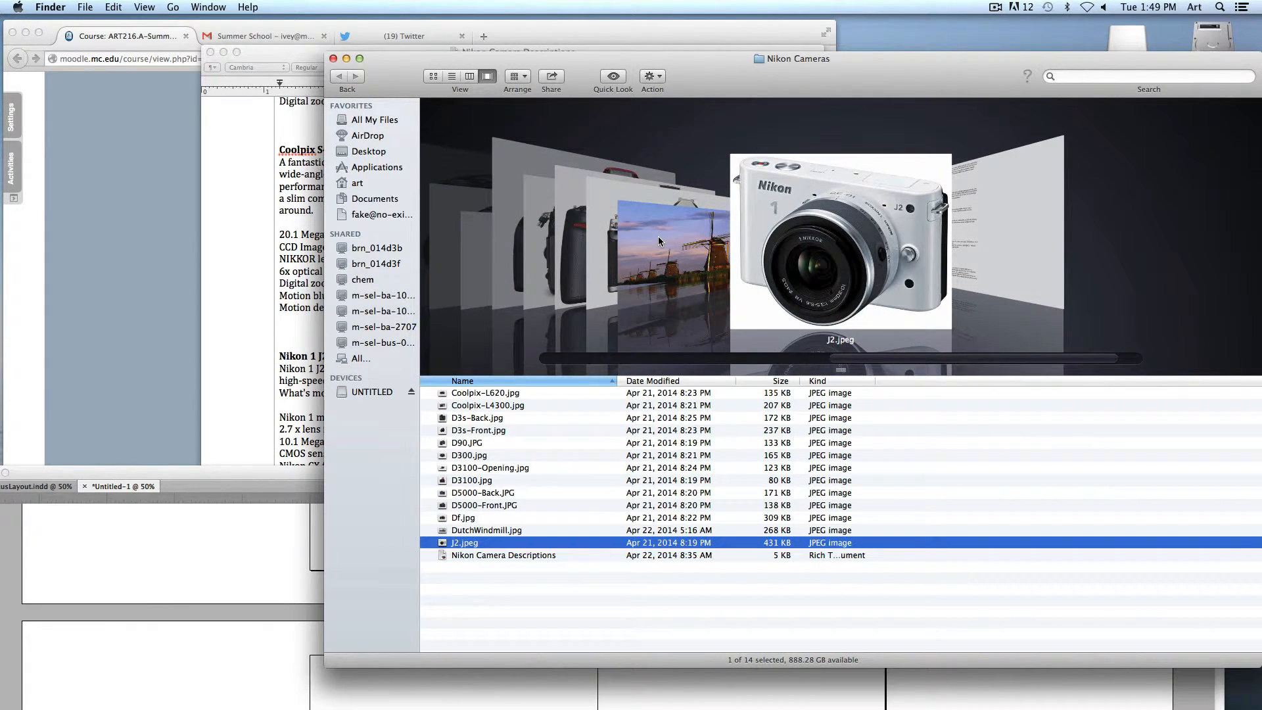
{"action": "left_click", "coordinate": [659, 241]}
{"action": "left_click", "coordinate": [659, 242]}
{"action": "left_click", "coordinate": [660, 242]}
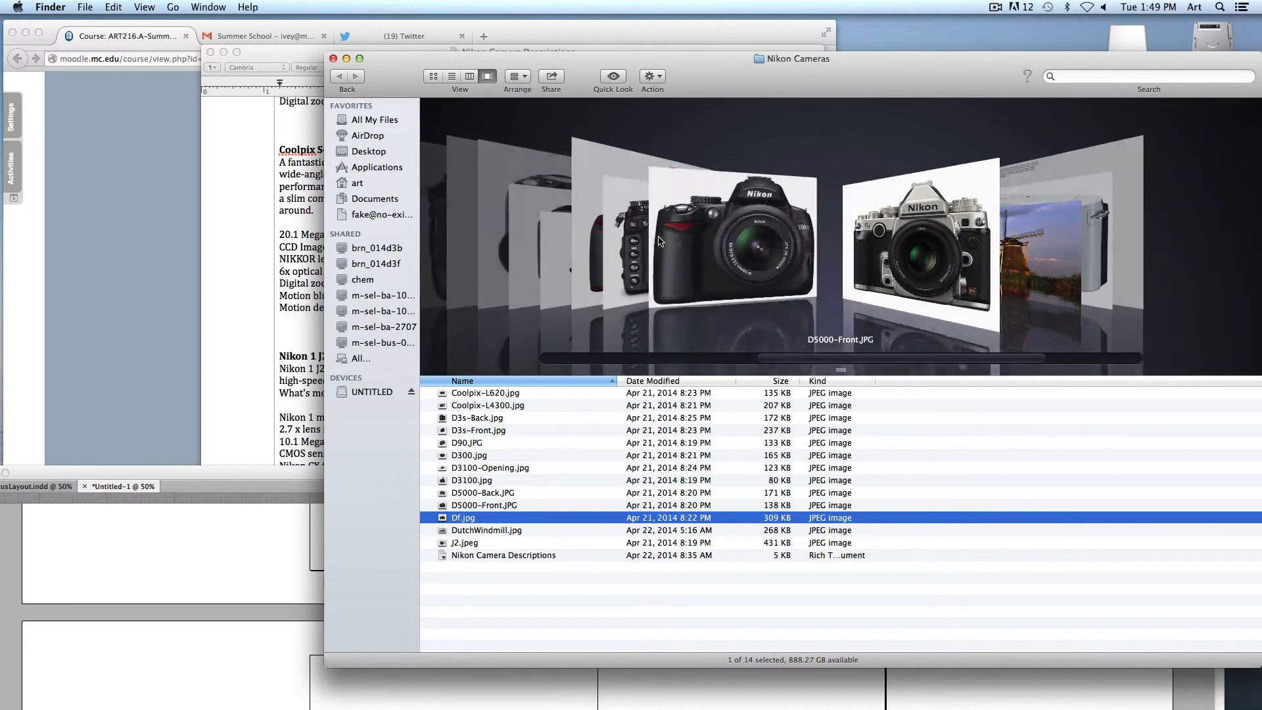
{"action": "left_click", "coordinate": [660, 241]}
{"action": "left_click", "coordinate": [660, 242]}
{"action": "left_click", "coordinate": [659, 241]}
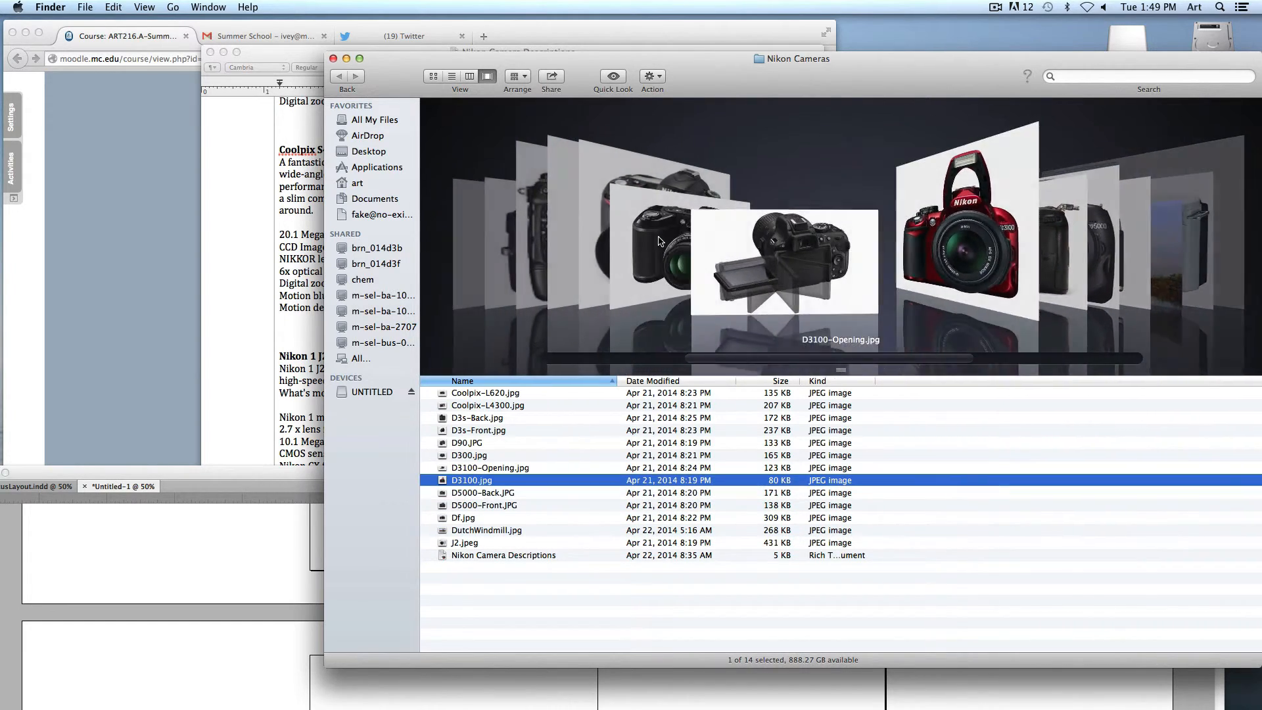
{"action": "left_click", "coordinate": [659, 241]}
{"action": "left_click", "coordinate": [659, 242]}
{"action": "left_click", "coordinate": [659, 241]}
{"action": "left_click", "coordinate": [660, 241]}
{"action": "left_click", "coordinate": [659, 241]}
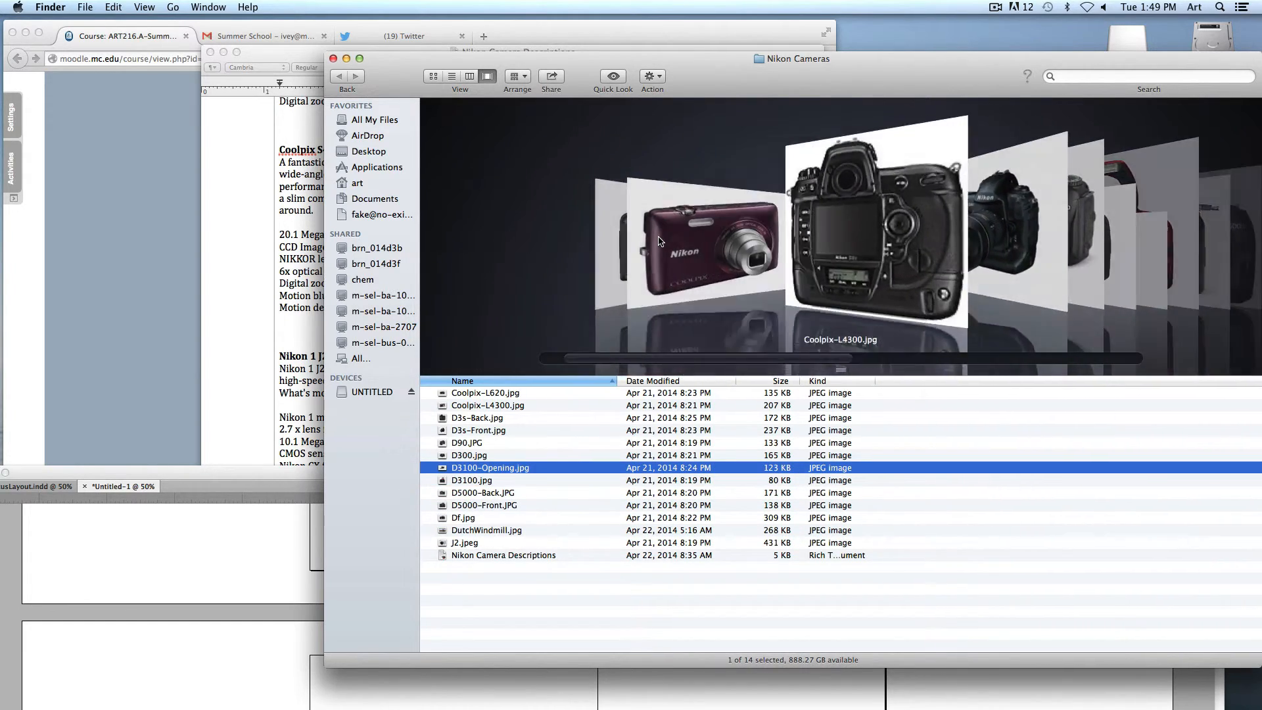
{"action": "left_click", "coordinate": [660, 241]}
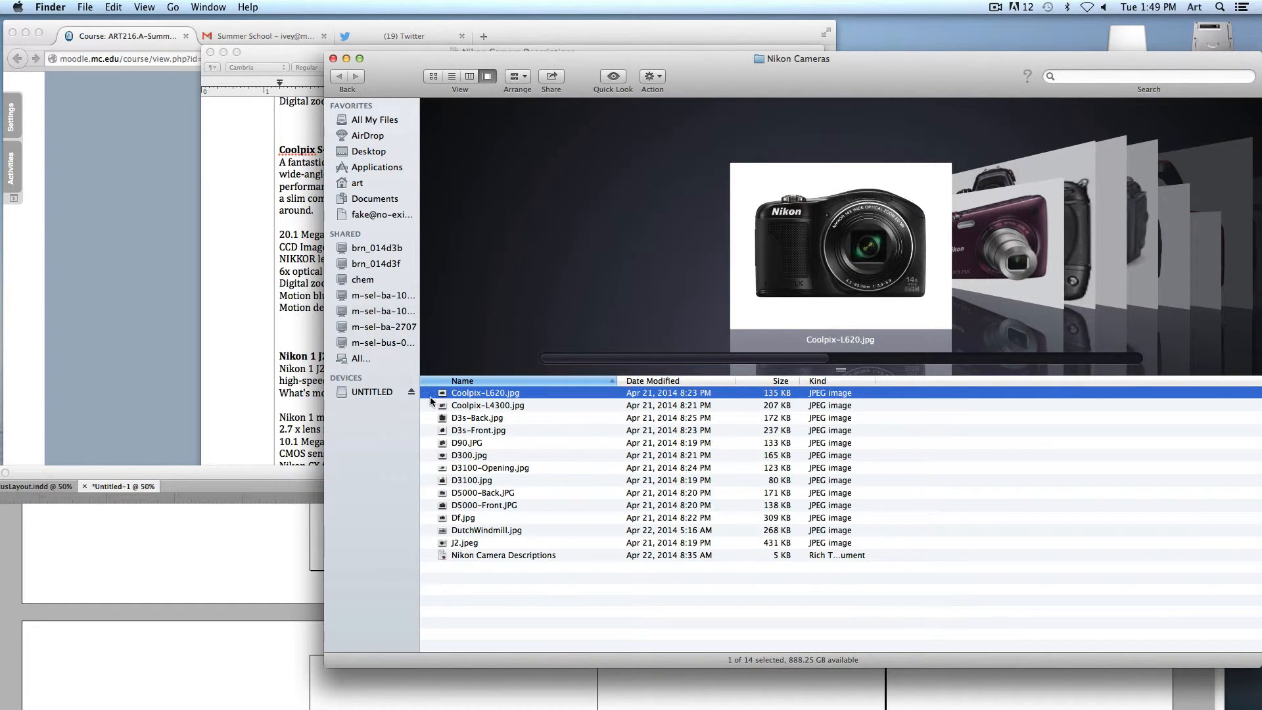
{"action": "scroll", "coordinate": [927, 217], "scroll_direction": "right", "scroll_amount": 11}
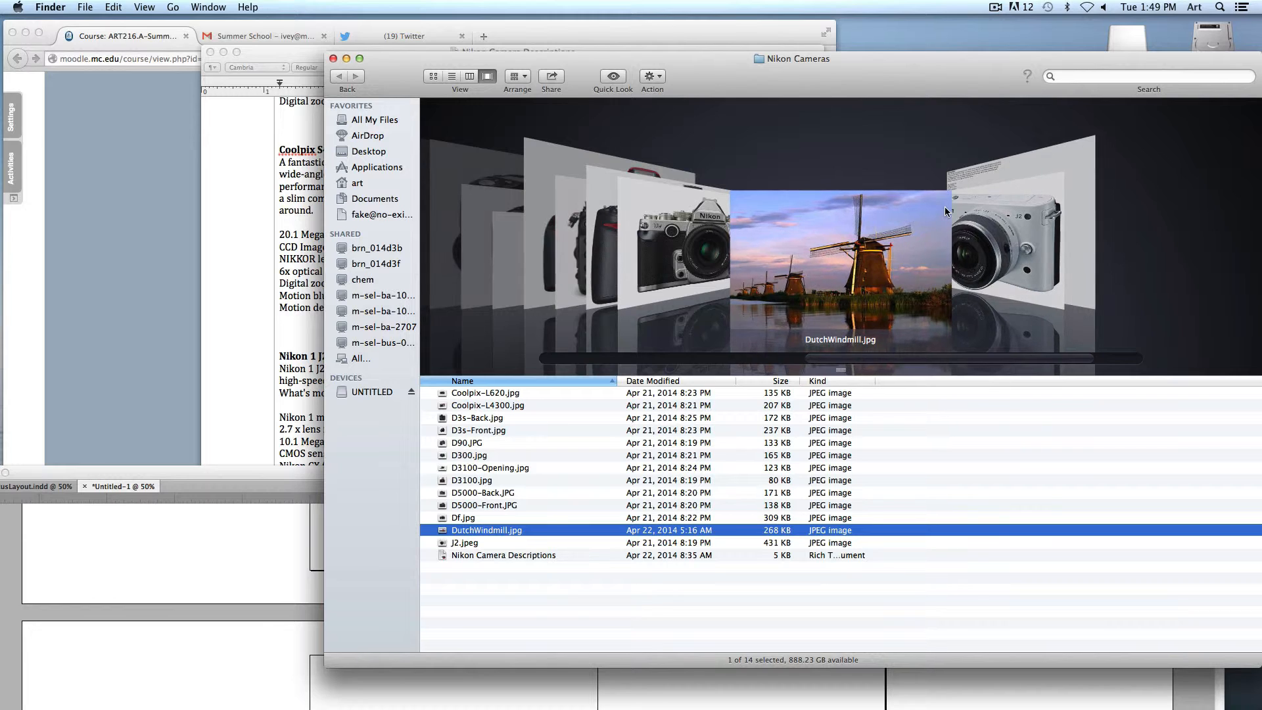
Back in InDesign, draw a grid of graphics frames, three columns by four rows and about 6.32 by 9.82 in, on the pasteboard beside page 3
{"action": "left_click", "coordinate": [305, 468]}
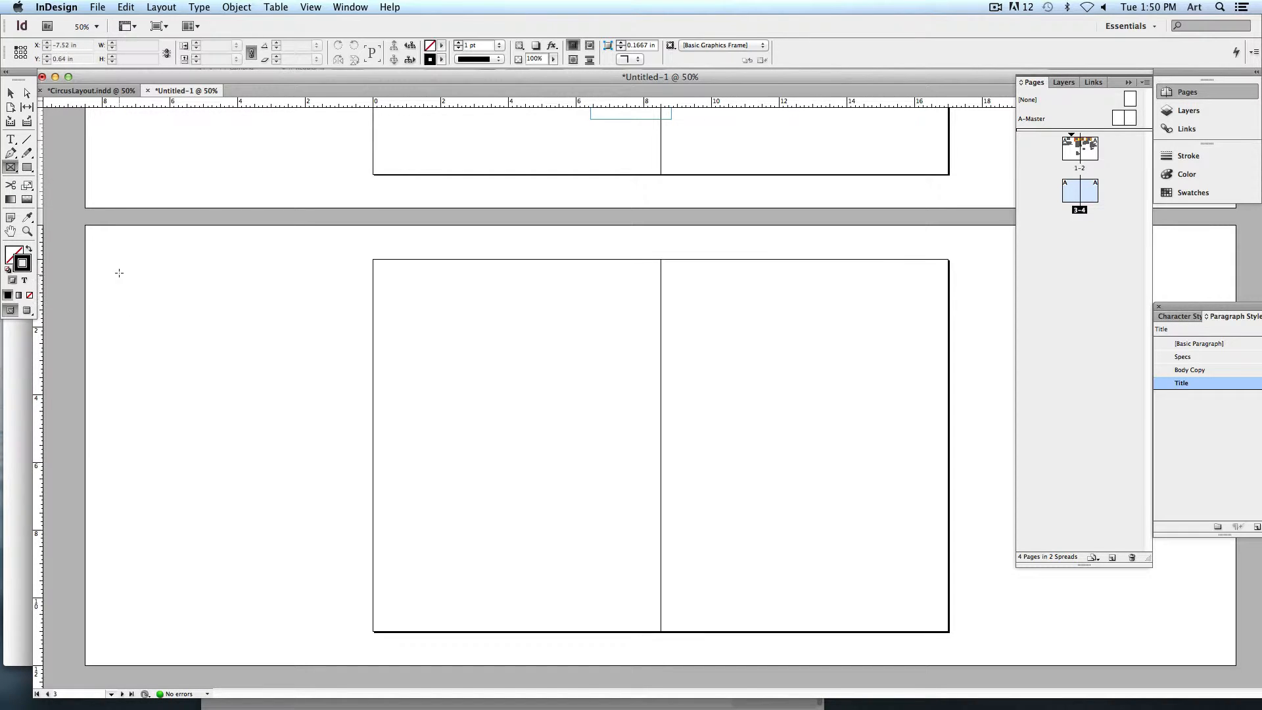
{"action": "left_click_drag", "start_coordinate": [110, 263], "coordinate": [328, 590]}
{"action": "key", "text": "Up"}
{"action": "key", "text": "Up"}
{"action": "key", "text": "Up"}
{"action": "key", "text": "Up"}
{"action": "key", "text": "Up"}
{"action": "key", "text": "Down"}
{"action": "key", "text": "Down"}
{"action": "key", "text": "Right"}
{"action": "key", "text": "Right"}
{"action": "key", "text": "Right"}
{"action": "key", "text": "Left"}
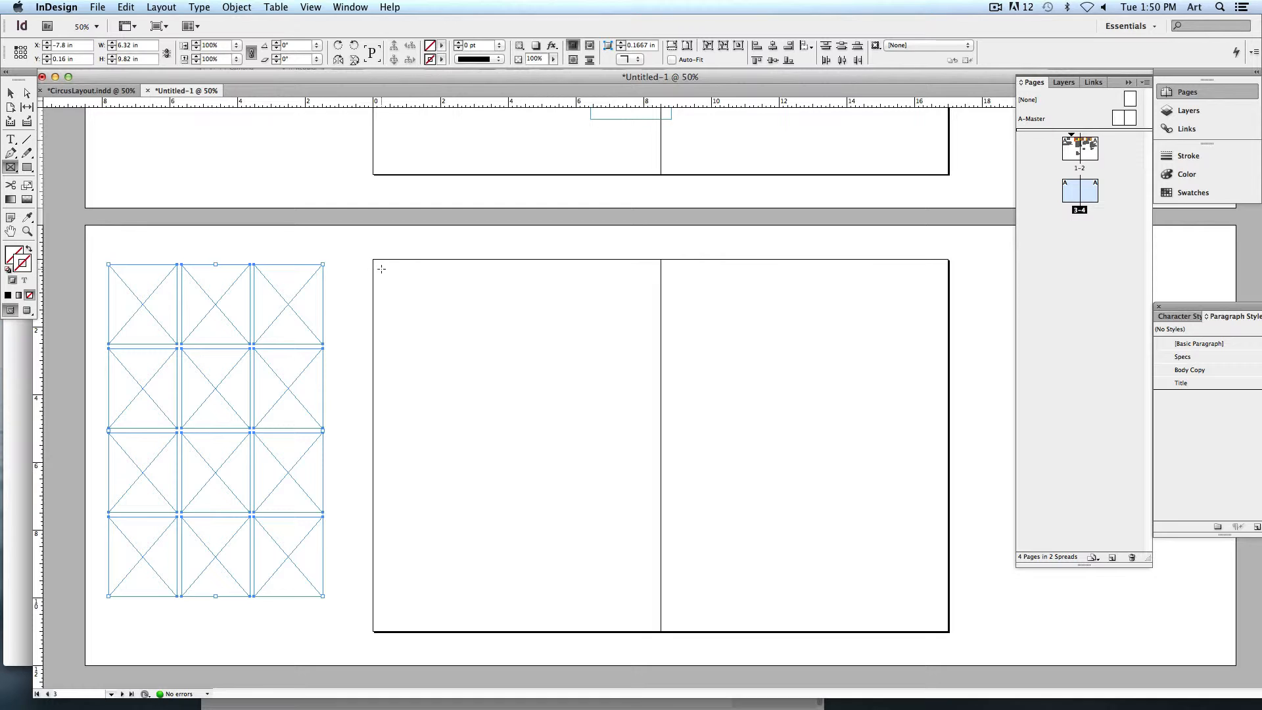
Draw a three-by-three frame grid about 5.02 by 6.74 in, and a single frame about 6.36 by 6.94 in, on page 3, deleting each
{"action": "left_click_drag", "start_coordinate": [381, 269], "coordinate": [555, 497]}
{"action": "key", "text": "Up"}
{"action": "key", "text": "Up"}
{"action": "key", "text": "Down"}
{"action": "key", "text": "Down"}
{"action": "key", "text": "Right"}
{"action": "key", "text": "Right"}
{"action": "key", "text": "Left"}
{"action": "key", "text": "Left"}
{"action": "key", "text": "Right"}
{"action": "key", "text": "Right"}
{"action": "left_click_drag", "start_coordinate": [555, 497], "coordinate": [552, 499]}
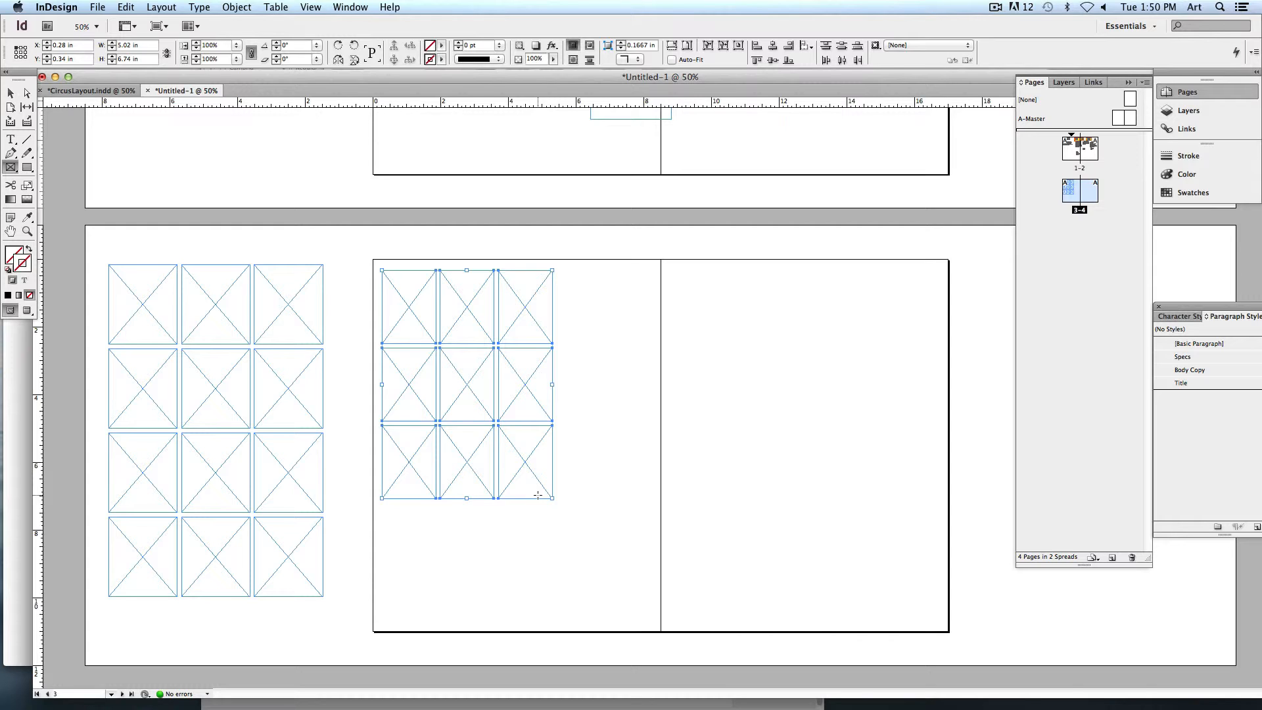
{"action": "key", "text": "Delete"}
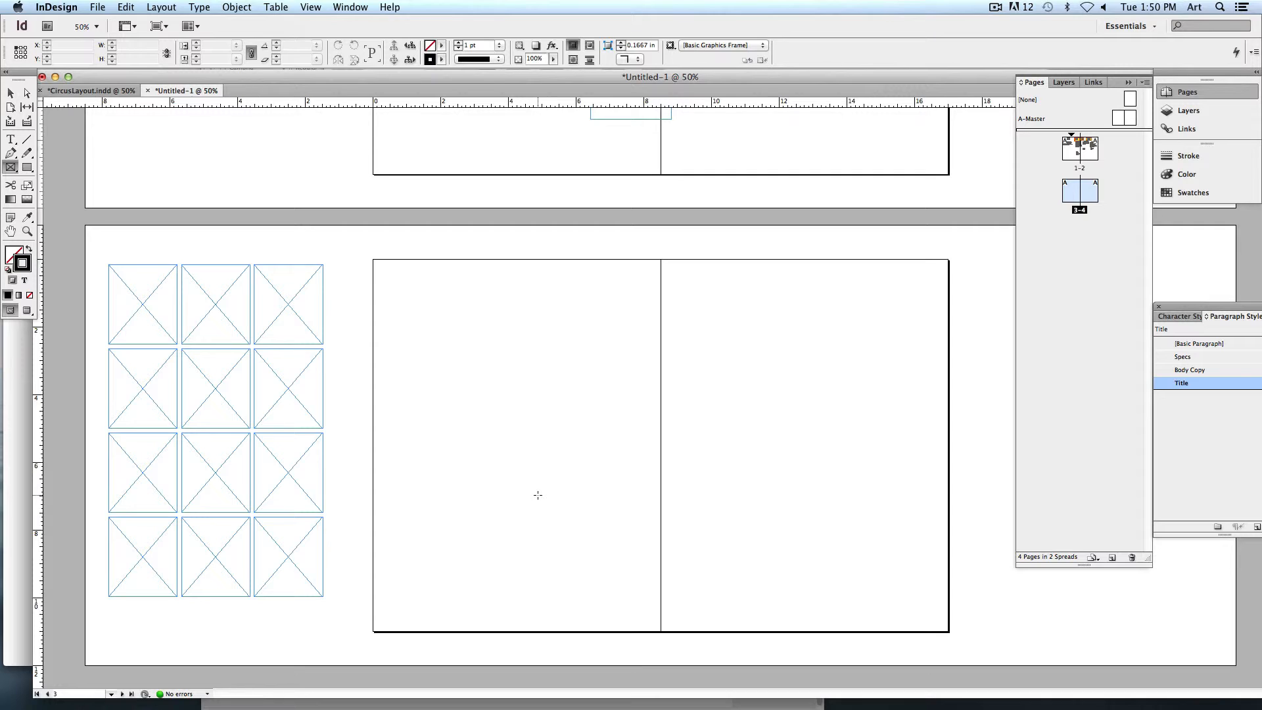
{"action": "mouse_move", "coordinate": [401, 292]}
{"action": "left_mouse_down"}
{"action": "mouse_move", "coordinate": [457, 416]}
{"action": "mouse_move", "coordinate": [618, 528]}
{"action": "left_mouse_up"}
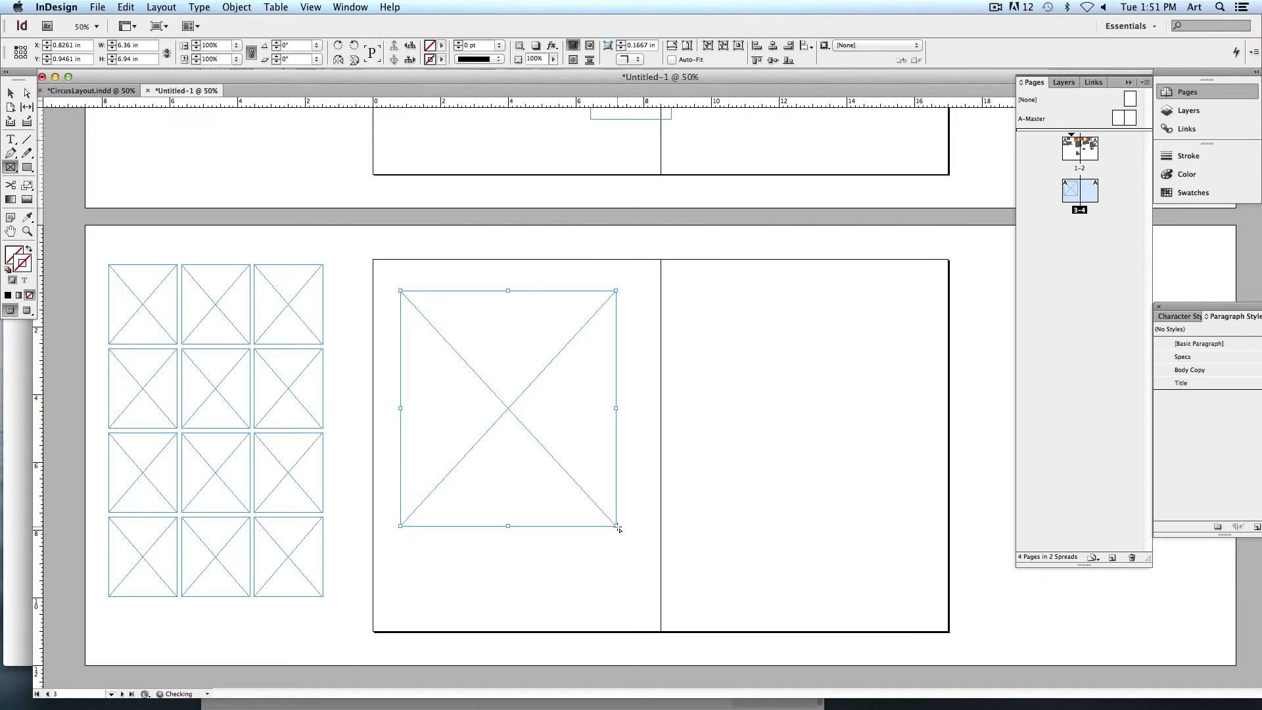
{"action": "key", "text": "Delete"}
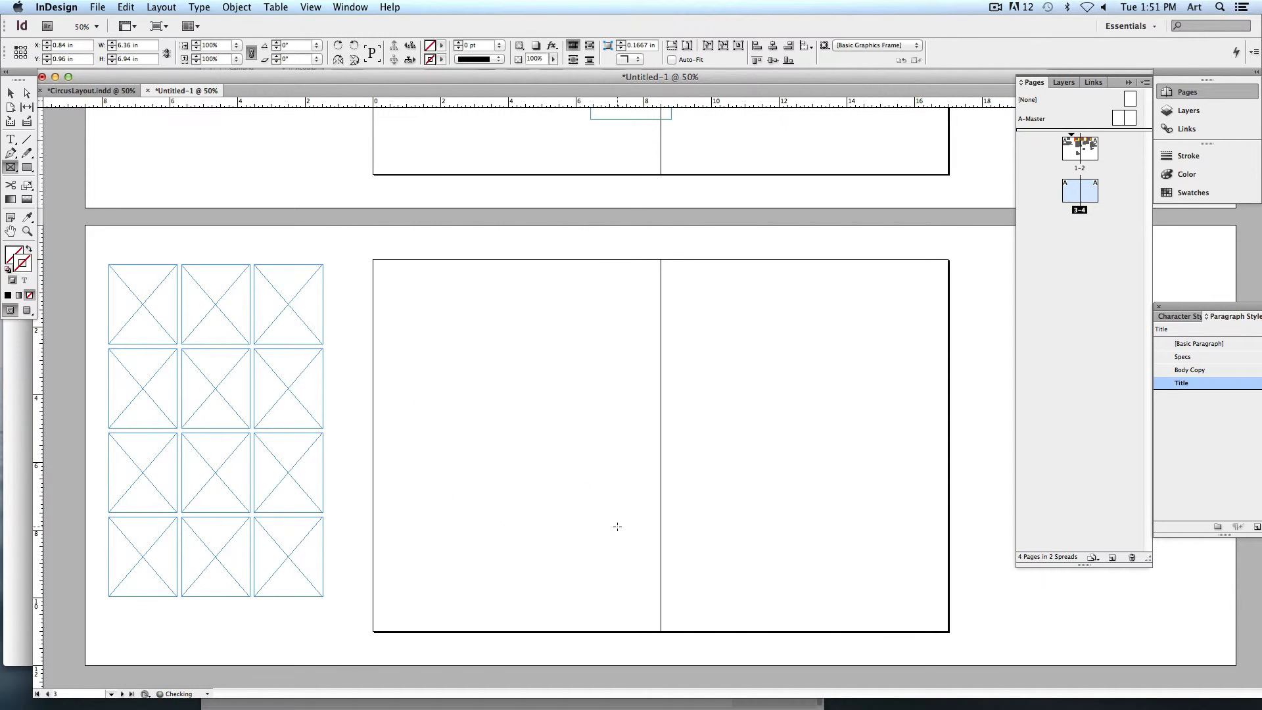
Load the twelve camera images from D3s-Back.jpg to D90.JPG in the Desktop's Nikon Cameras folder for placing
{"action": "left_click", "coordinate": [12, 93]}
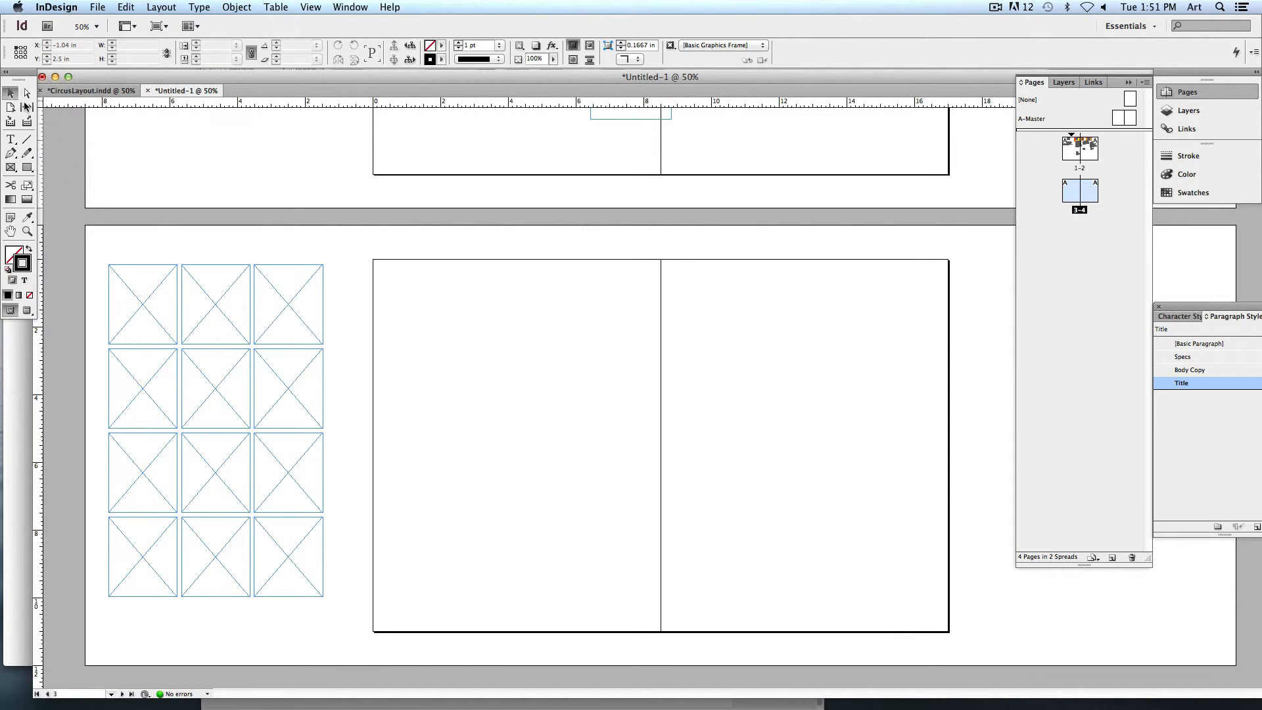
{"action": "left_click", "coordinate": [97, 7]}
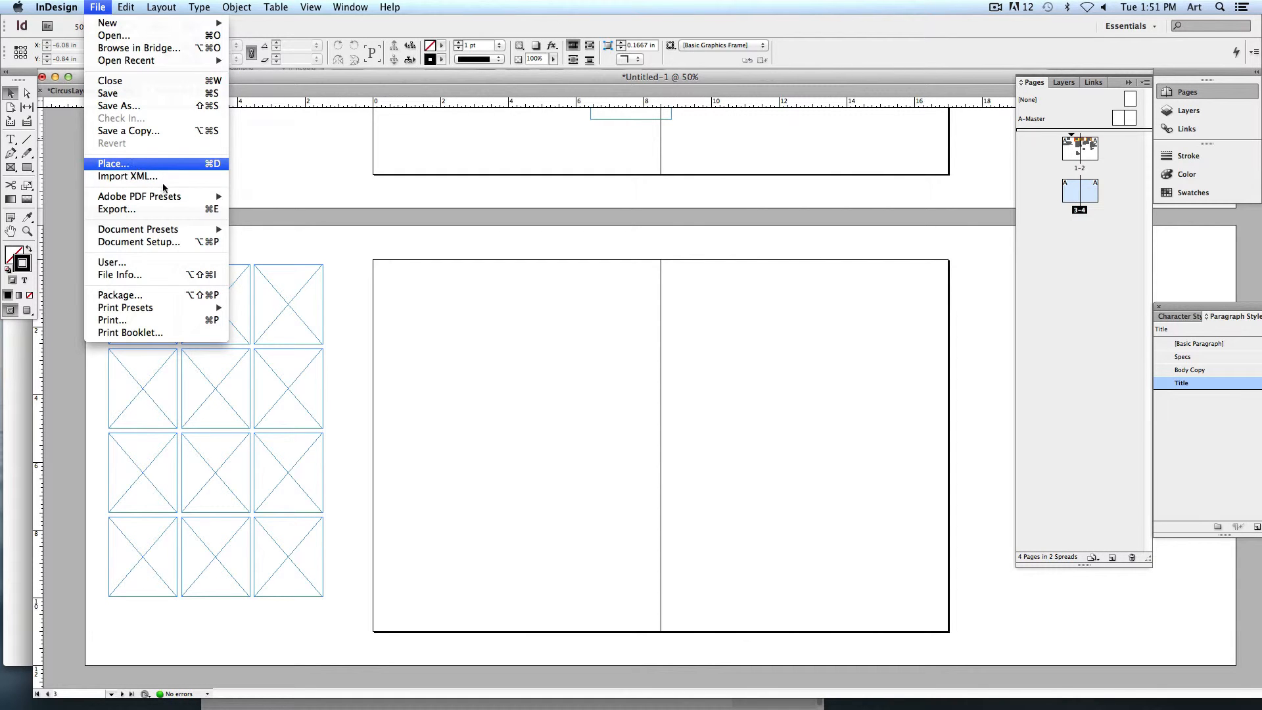
{"action": "left_click", "coordinate": [131, 164]}
{"action": "left_click", "coordinate": [513, 174]}
{"action": "double_click", "coordinate": [511, 165]}
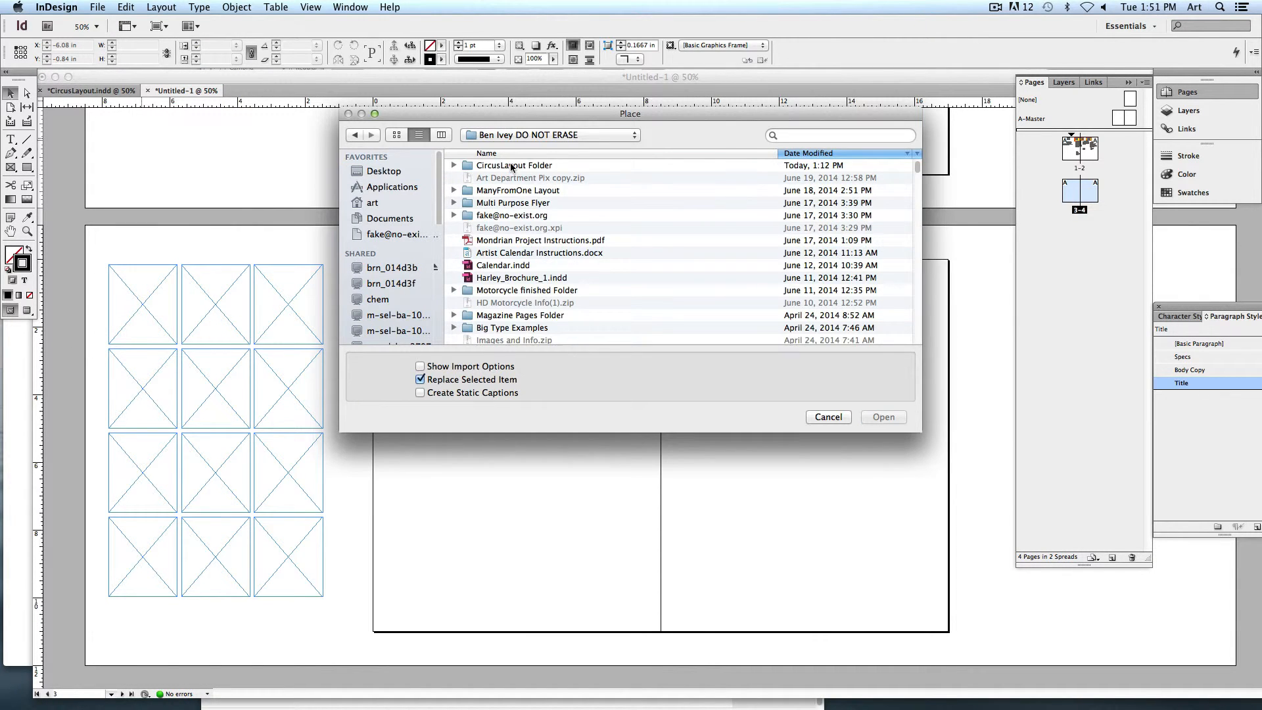
{"action": "left_click", "coordinate": [380, 172]}
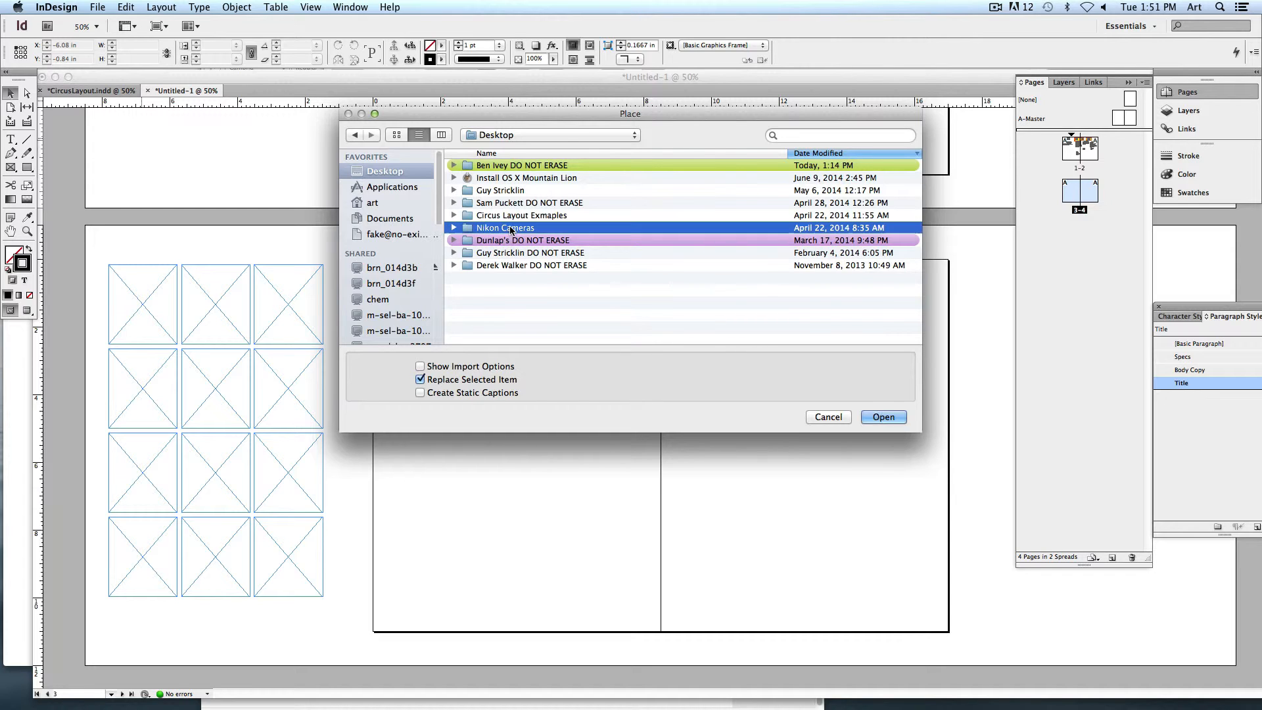
{"action": "double_click", "coordinate": [514, 229]}
{"action": "left_click", "coordinate": [513, 191]}
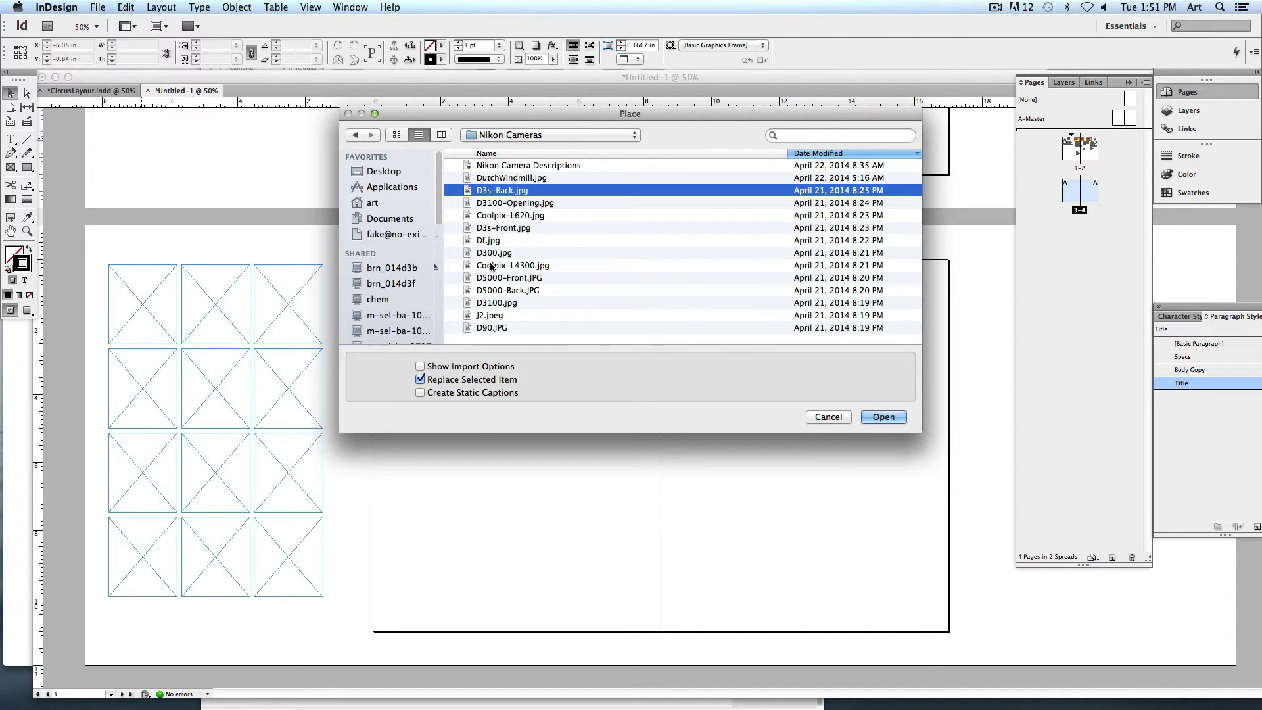
{"action": "left_click", "coordinate": [490, 328]}
{"action": "left_click", "coordinate": [498, 191], "text": "shift"}
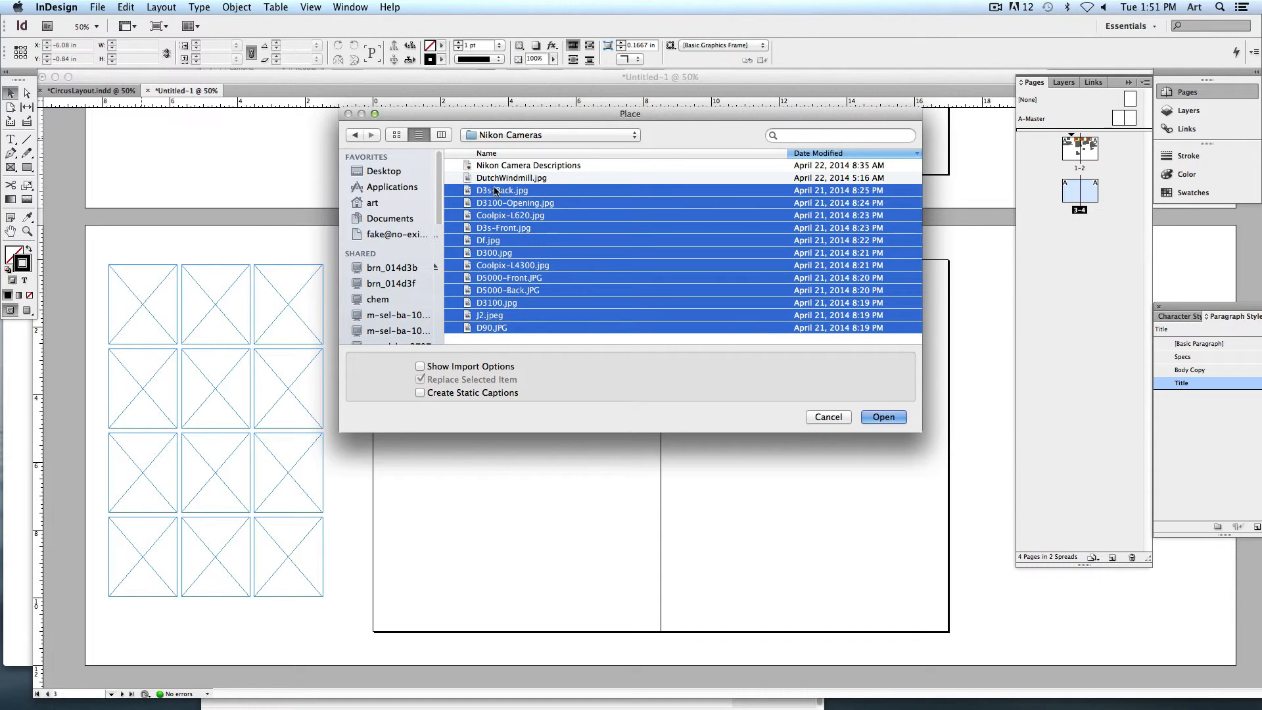
{"action": "left_click", "coordinate": [880, 420]}
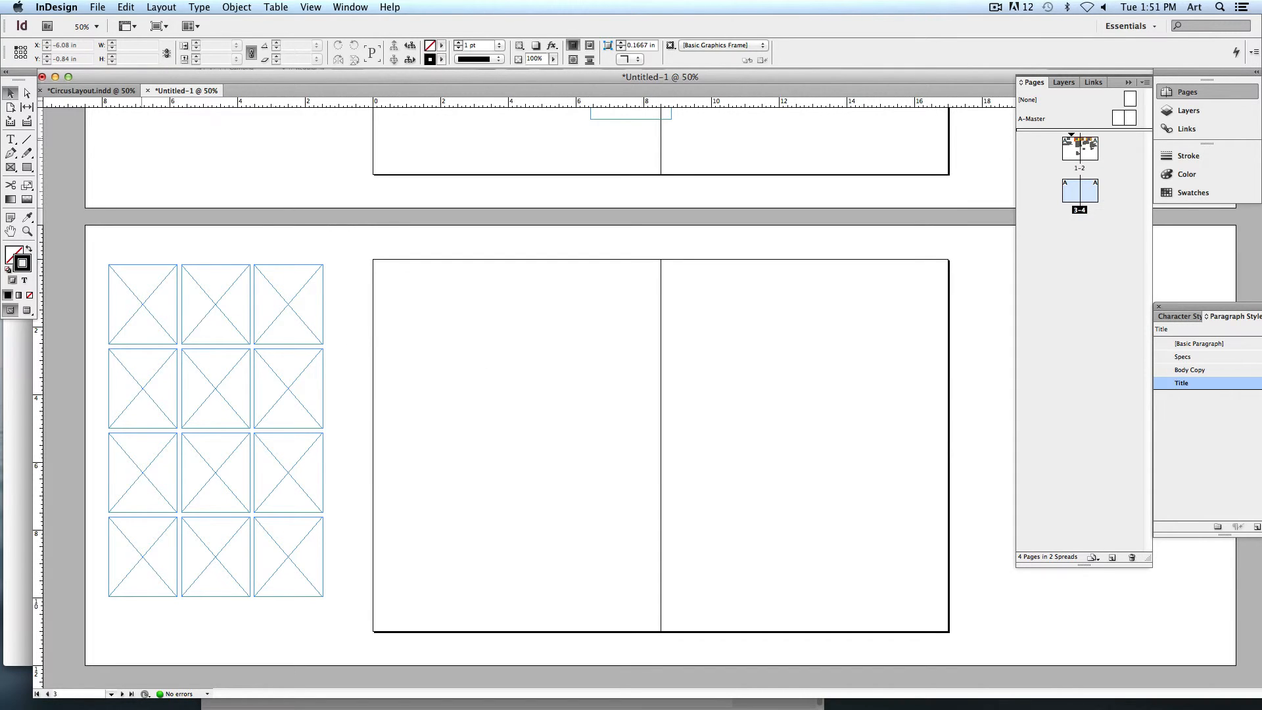
Place one loaded camera image into each of the twelve frames of the pasteboard grid beside page 3
{"action": "left_click", "coordinate": [169, 324]}
{"action": "left_click", "coordinate": [227, 325]}
{"action": "left_click", "coordinate": [285, 323]}
{"action": "left_click", "coordinate": [257, 375]}
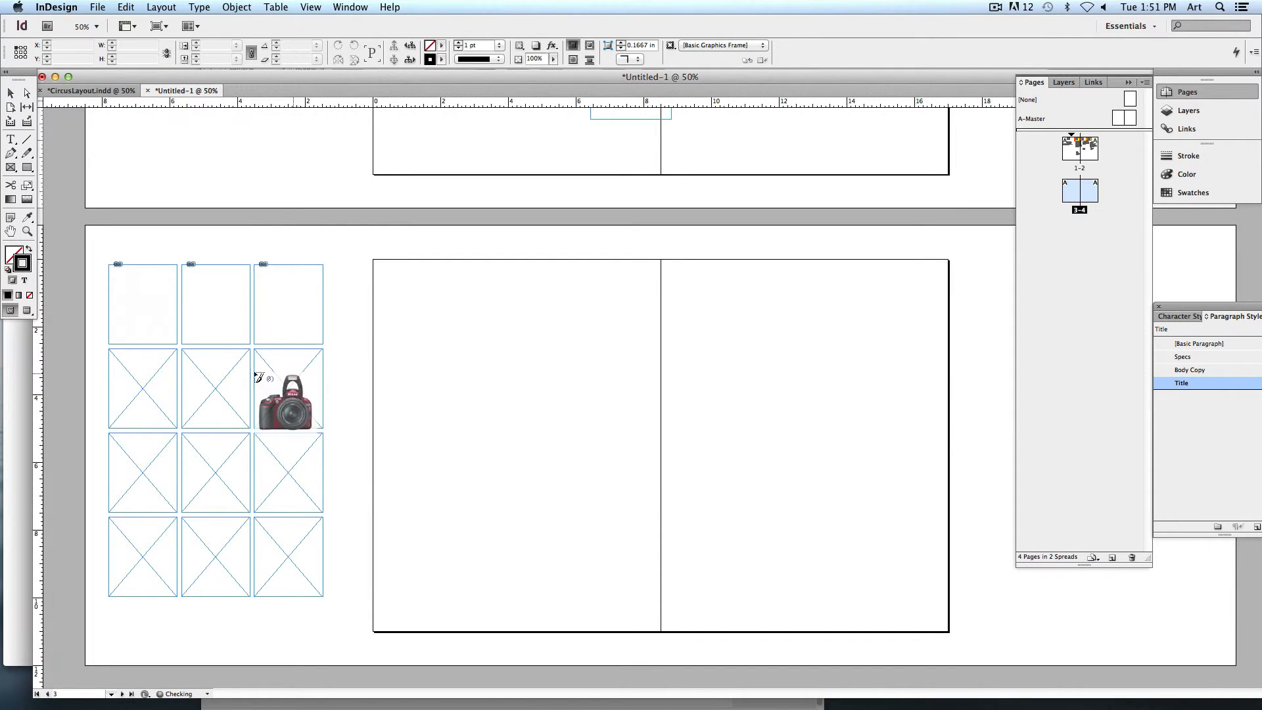
{"action": "left_click", "coordinate": [194, 362]}
{"action": "left_click", "coordinate": [155, 407]}
{"action": "left_click", "coordinate": [147, 468]}
{"action": "left_click", "coordinate": [235, 460]}
{"action": "left_click", "coordinate": [283, 470]}
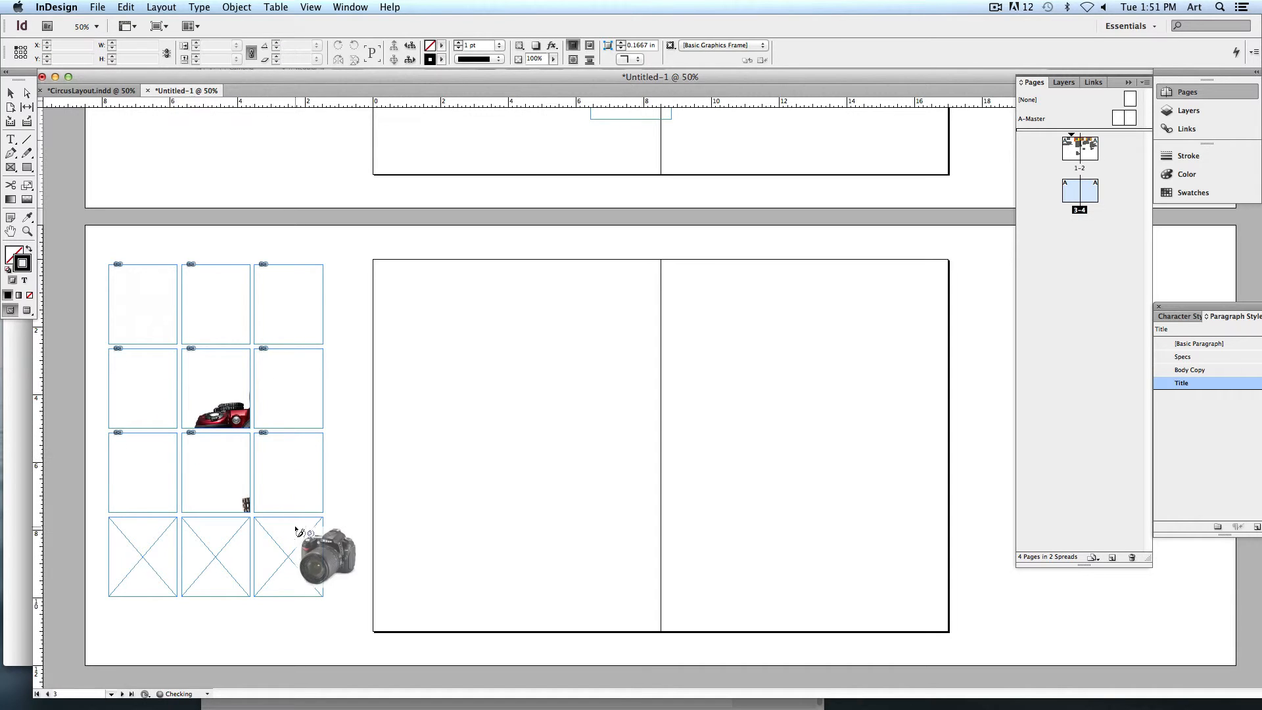
{"action": "left_click", "coordinate": [283, 546]}
{"action": "left_click", "coordinate": [210, 546]}
{"action": "left_click", "coordinate": [141, 545]}
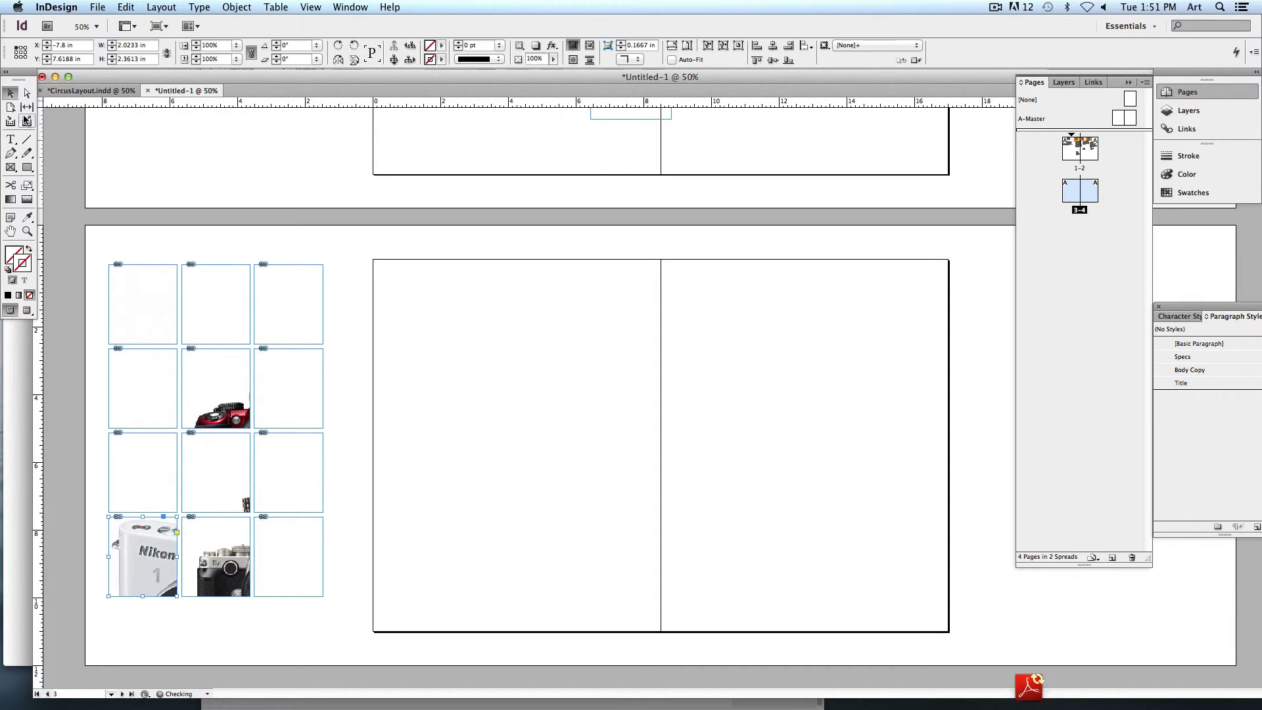
Select all twelve grid frames, fill them proportionally with their images, fit the content proportionally instead, and deselect them
{"action": "left_click_drag", "start_coordinate": [103, 246], "coordinate": [346, 595]}
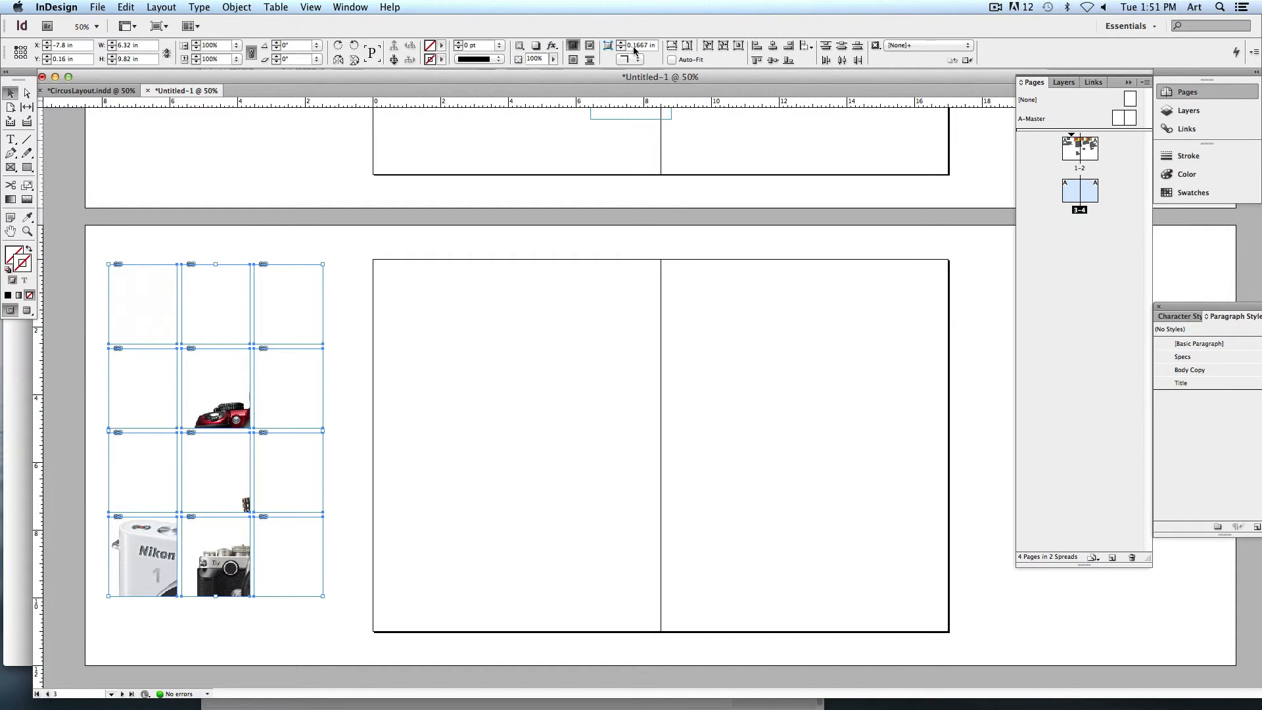
{"action": "left_click", "coordinate": [673, 46]}
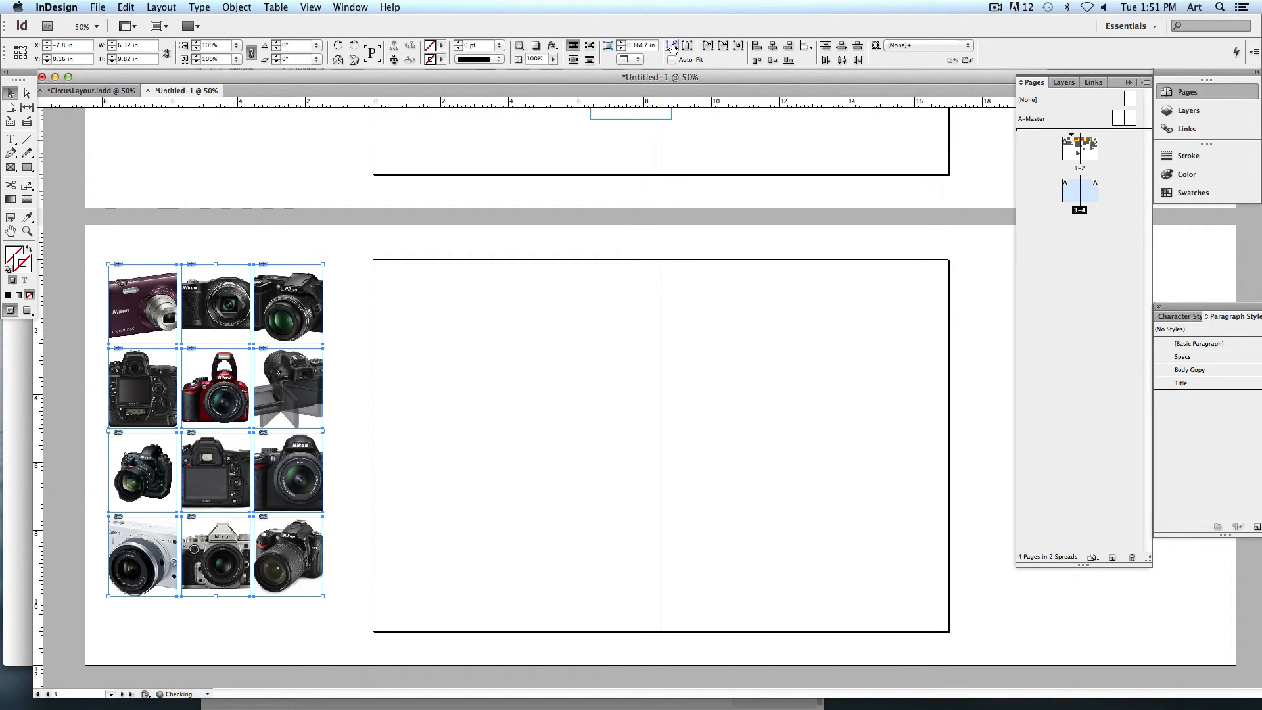
{"action": "left_click", "coordinate": [685, 46]}
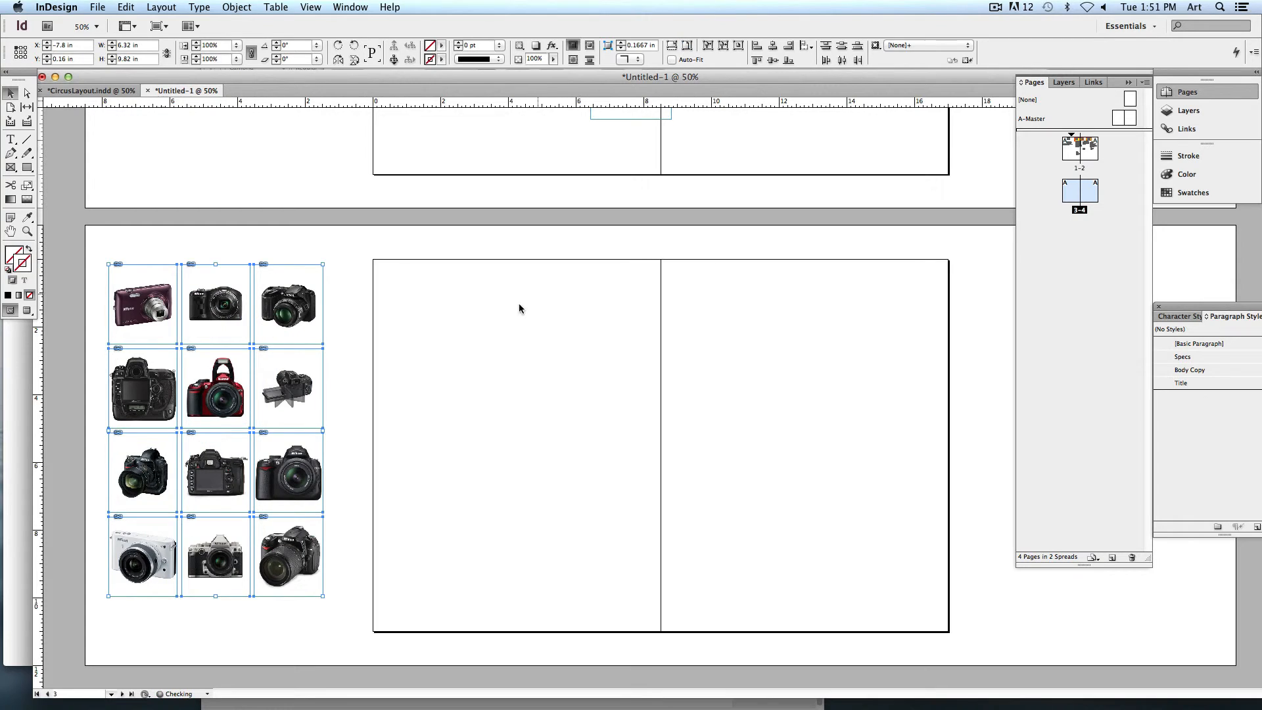
{"action": "left_click", "coordinate": [416, 297]}
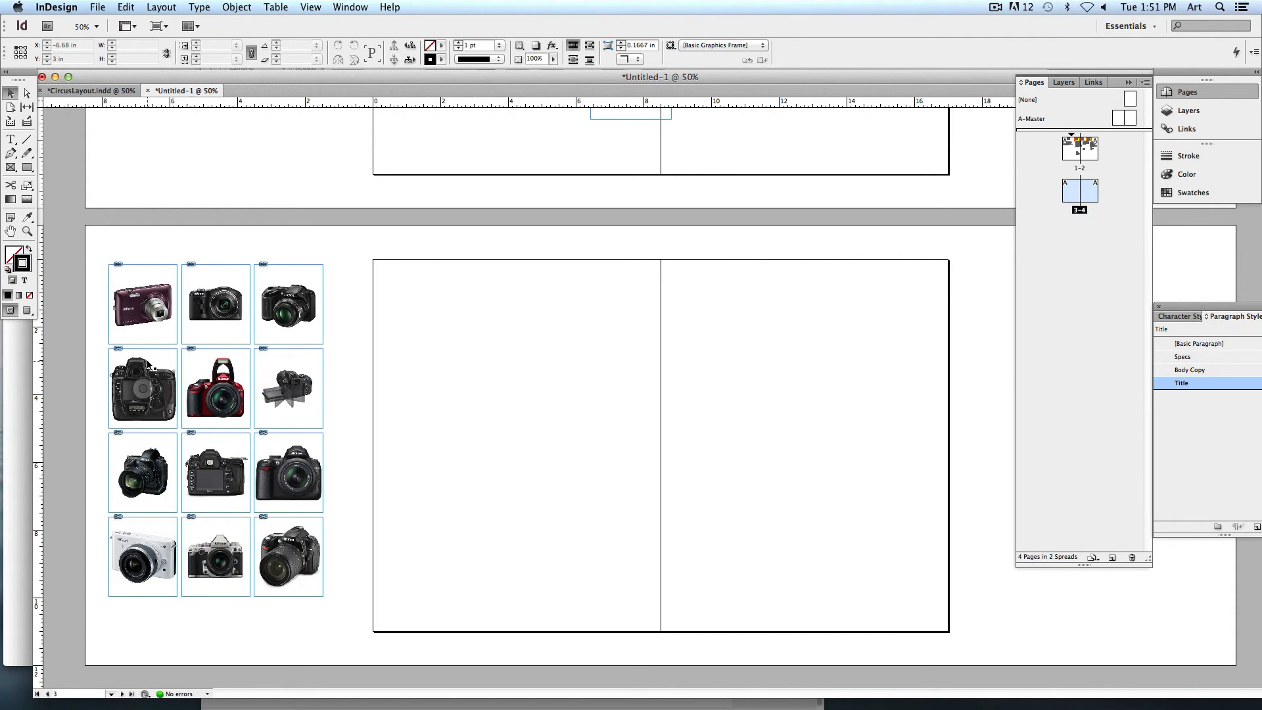
Move the purple camera's frame from the grid to the pages 1–2 spread, over the Nikon D300s title at about X -1.01 in, Y 0.23 in
{"action": "left_click", "coordinate": [146, 305]}
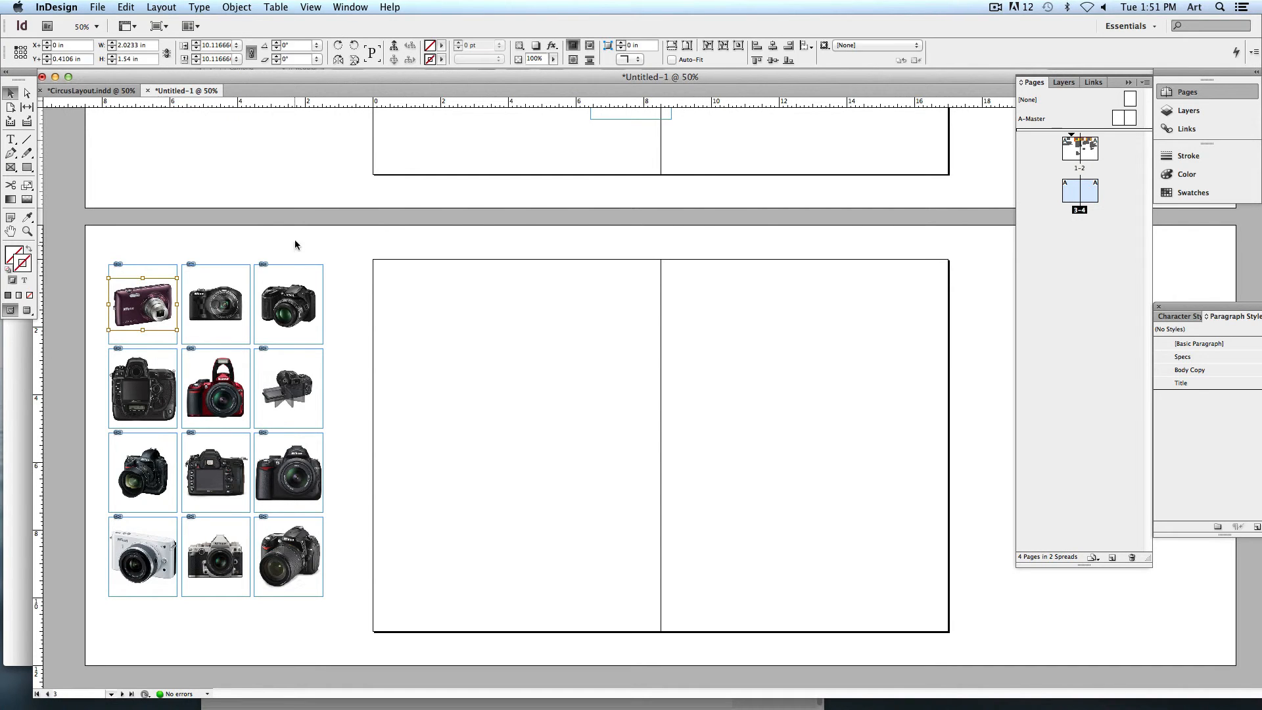
{"action": "left_click", "coordinate": [294, 239]}
{"action": "left_click", "coordinate": [157, 280]}
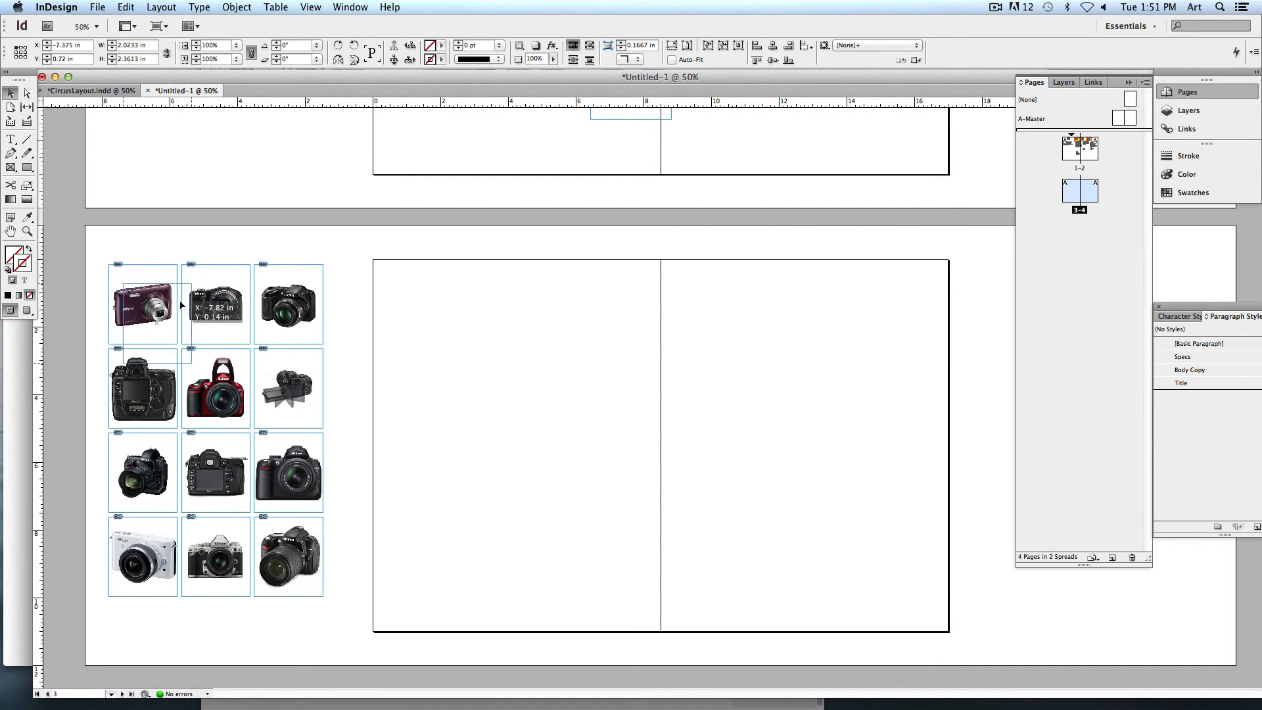
{"action": "left_click_drag", "start_coordinate": [156, 284], "coordinate": [386, 290]}
{"action": "left_click_drag", "start_coordinate": [493, 276], "coordinate": [486, 442]}
{"action": "left_click_drag", "start_coordinate": [385, 474], "coordinate": [273, 120]}
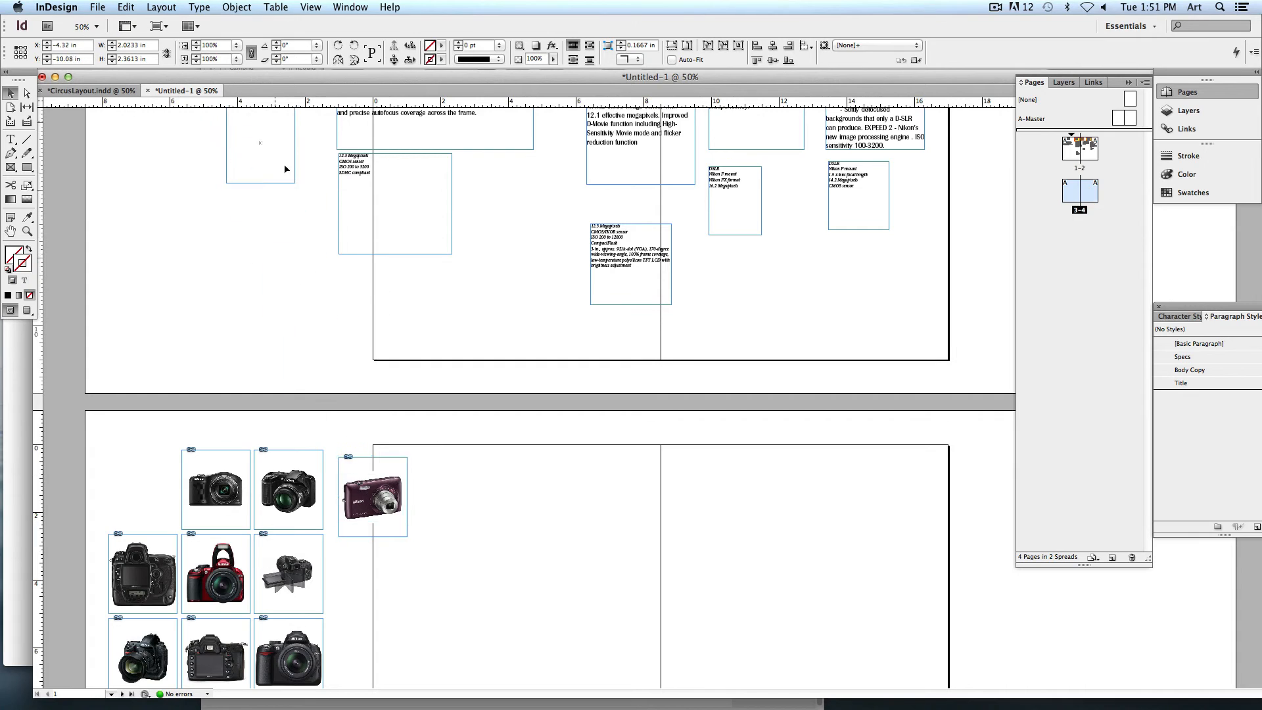
{"action": "left_click_drag", "start_coordinate": [285, 169], "coordinate": [307, 460]}
{"action": "left_click_drag", "start_coordinate": [276, 307], "coordinate": [389, 201]}
{"action": "scroll", "coordinate": [276, 412], "scroll_direction": "down", "scroll_amount": 2}
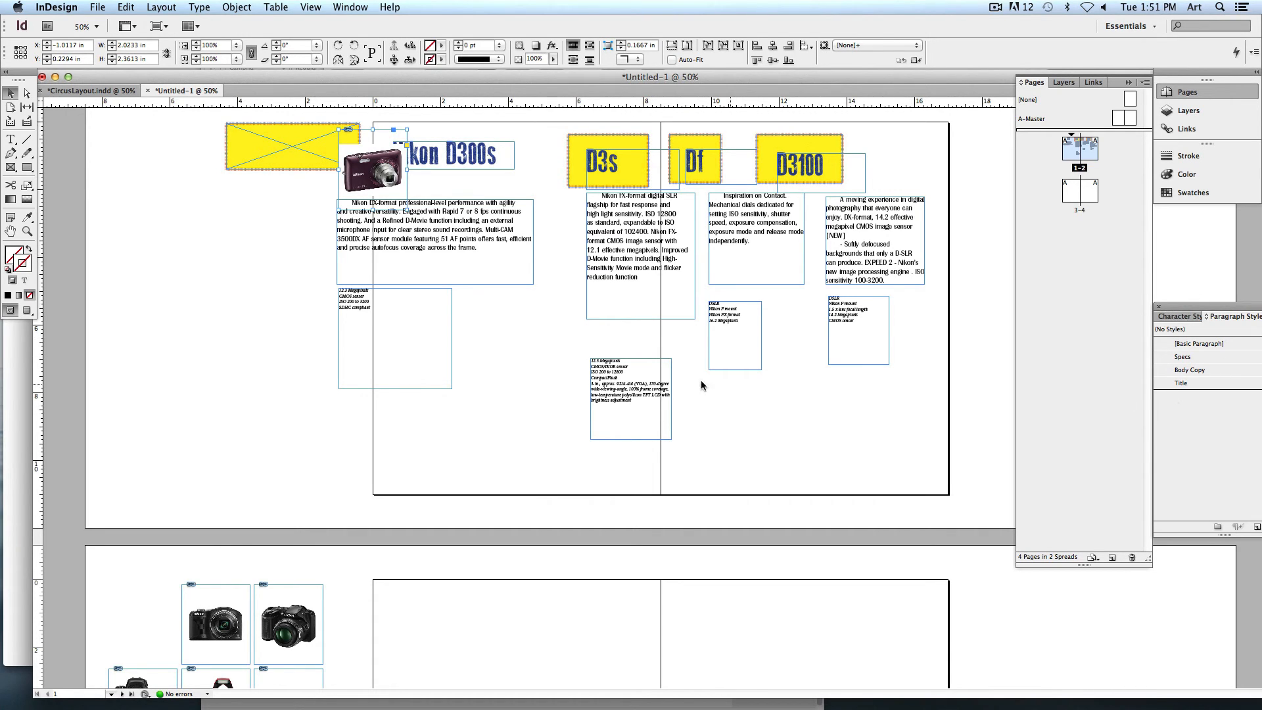
{"action": "left_click", "coordinate": [525, 358]}
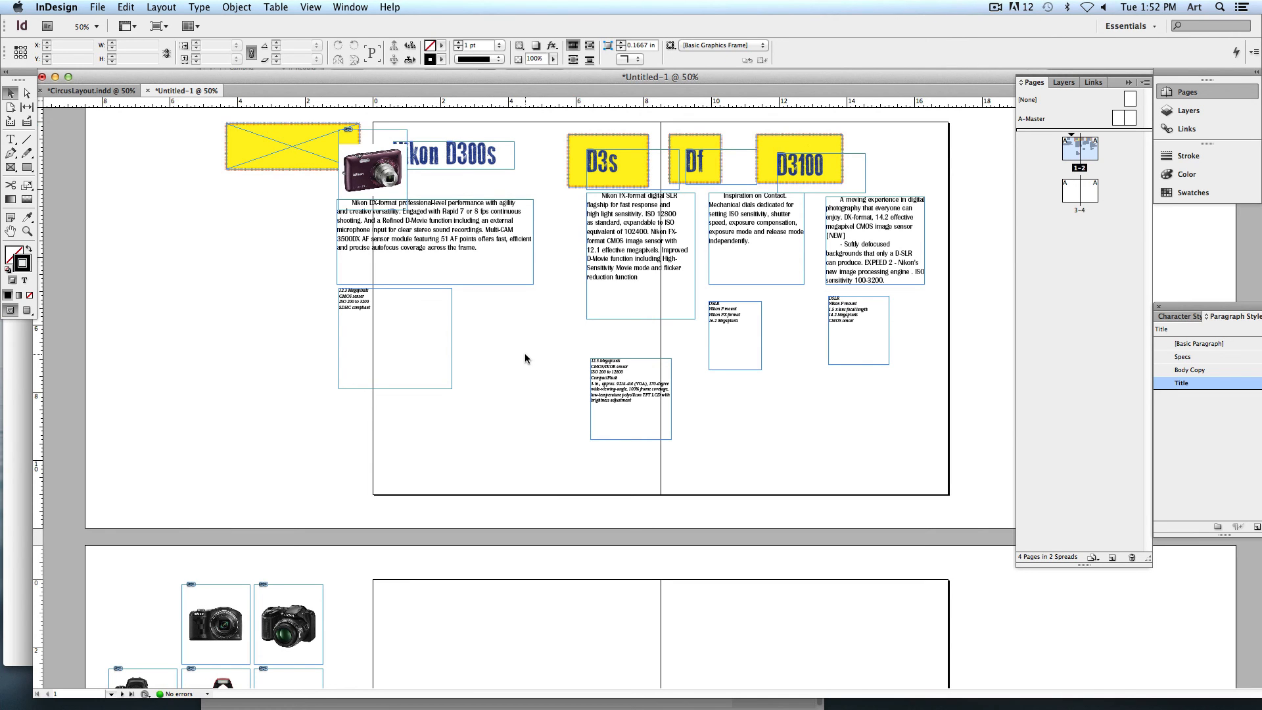
Switch to Remote Desktop and bring up the active share screen tasks
{"action": "mouse_move", "coordinate": [592, 704]}
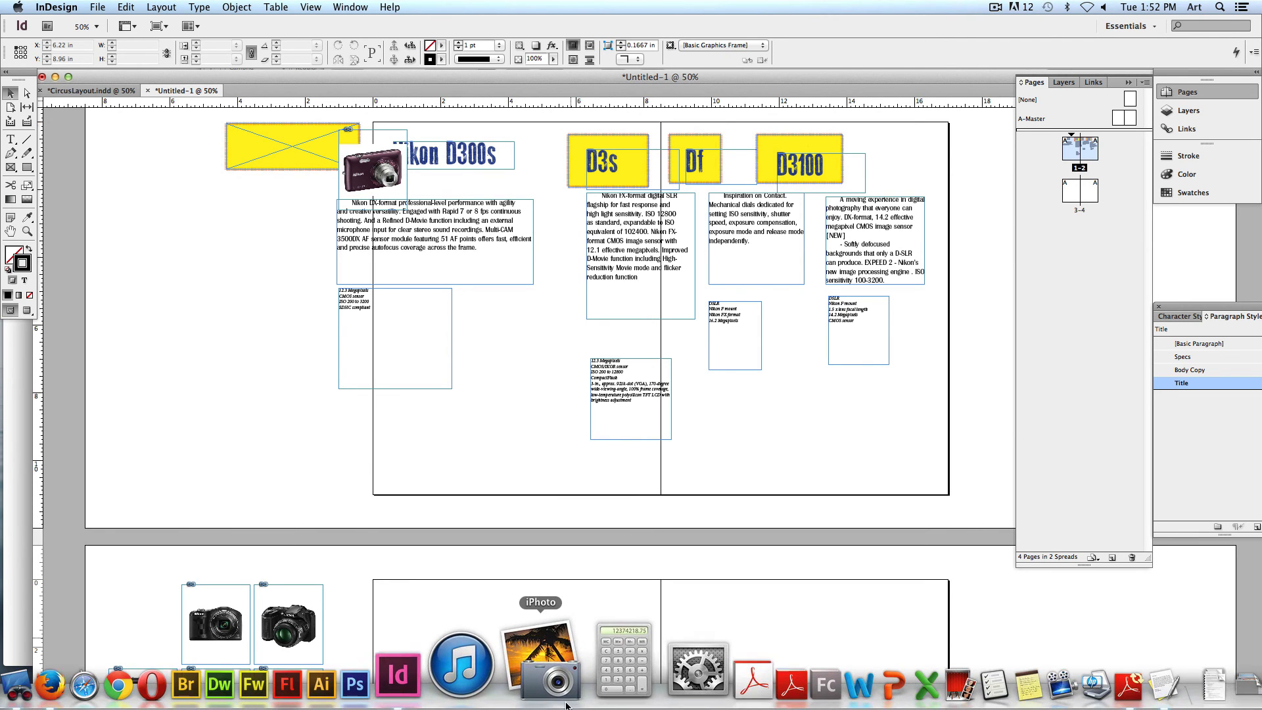
{"action": "left_click", "coordinate": [121, 684]}
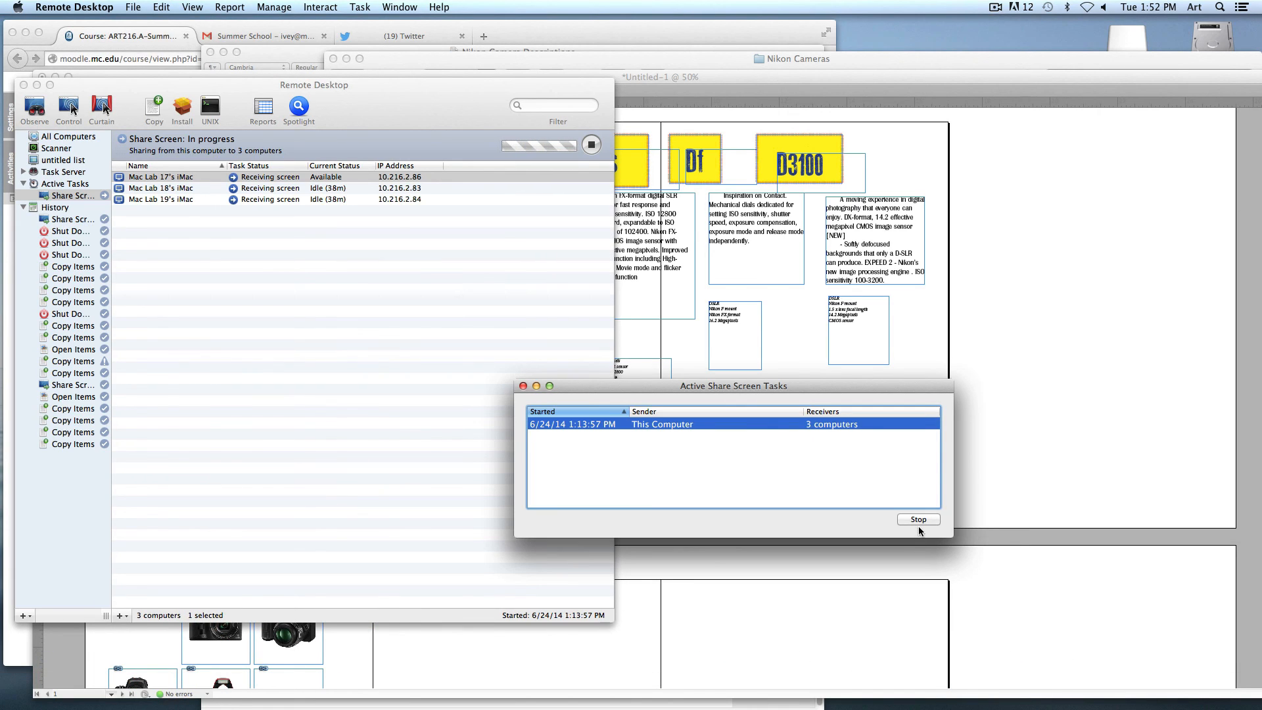